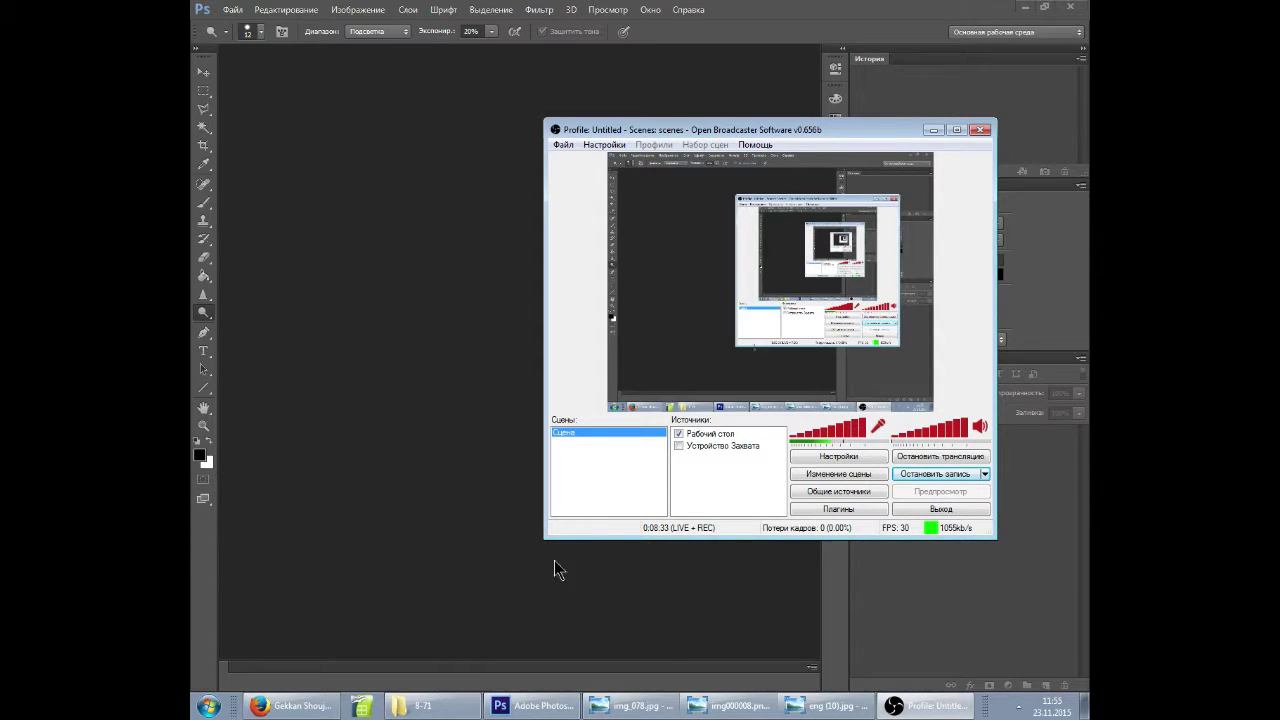
Open Nozaki 7-69-PSH-(01).psd from the нозаки 7-69 folder in Photoshop, view the page and its layers, and close it.
click(425, 706)
click(472, 160)
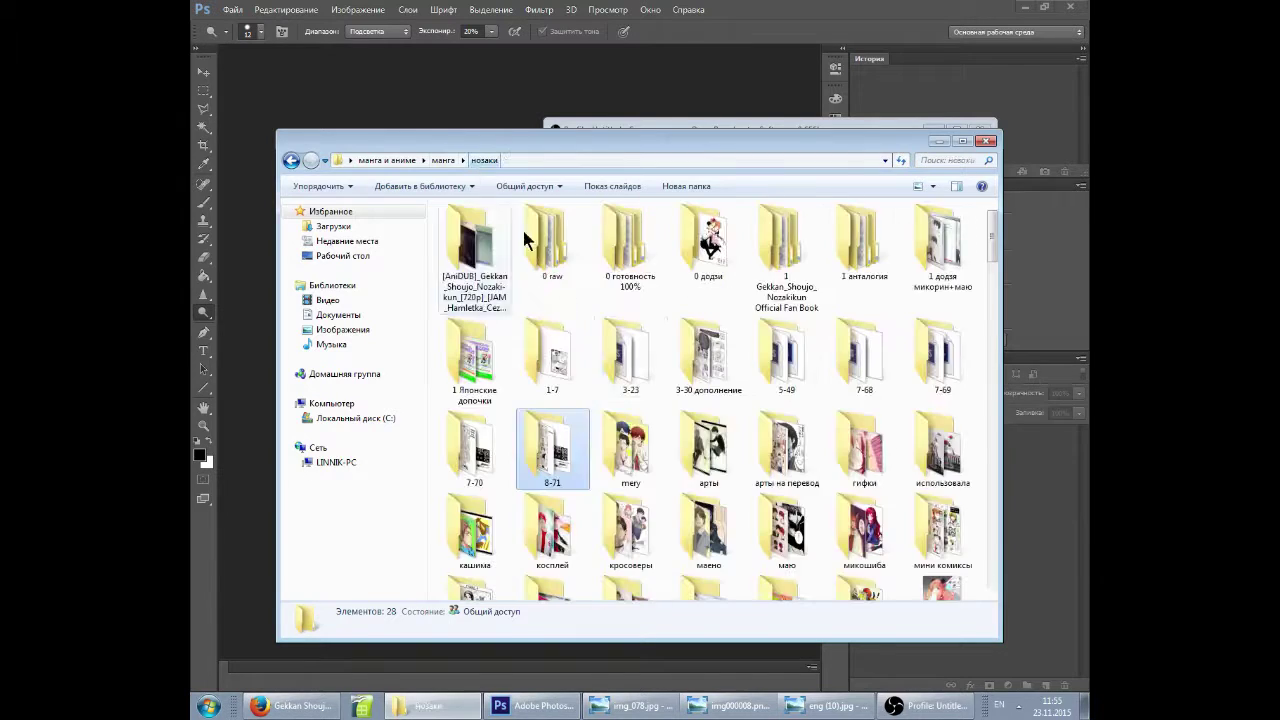
double_click(943, 357)
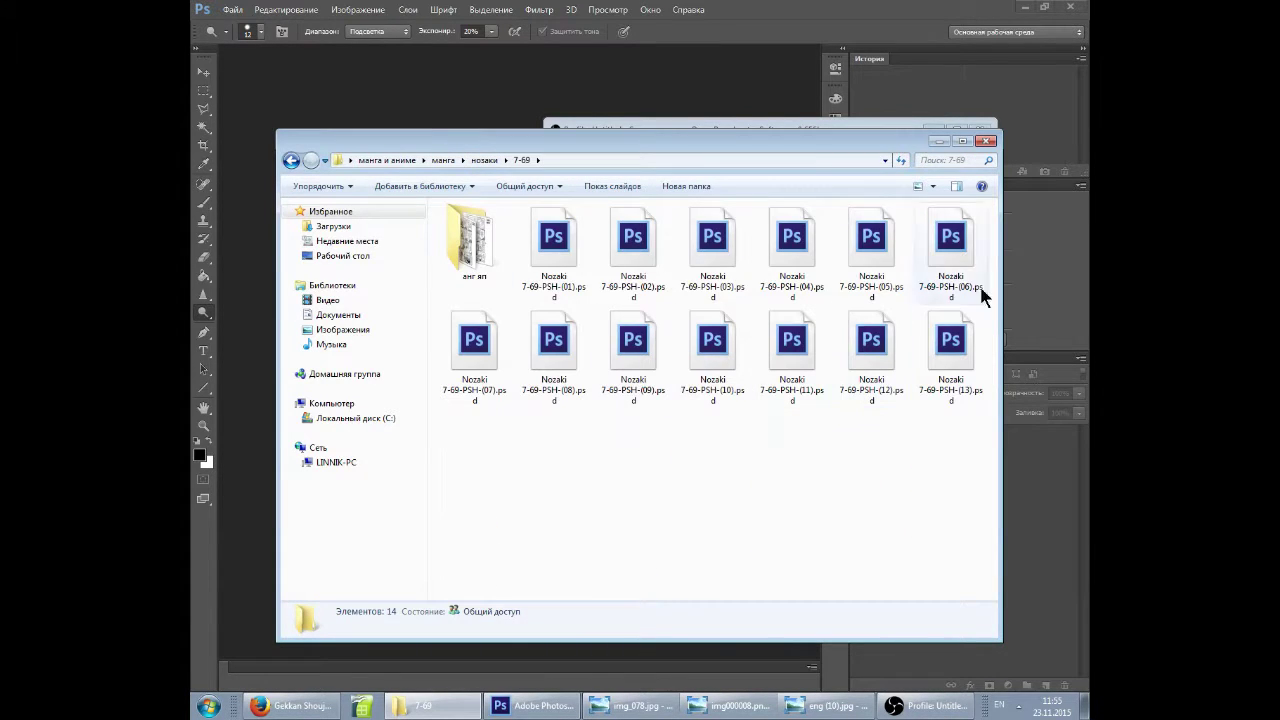
click(554, 245)
key(Return)
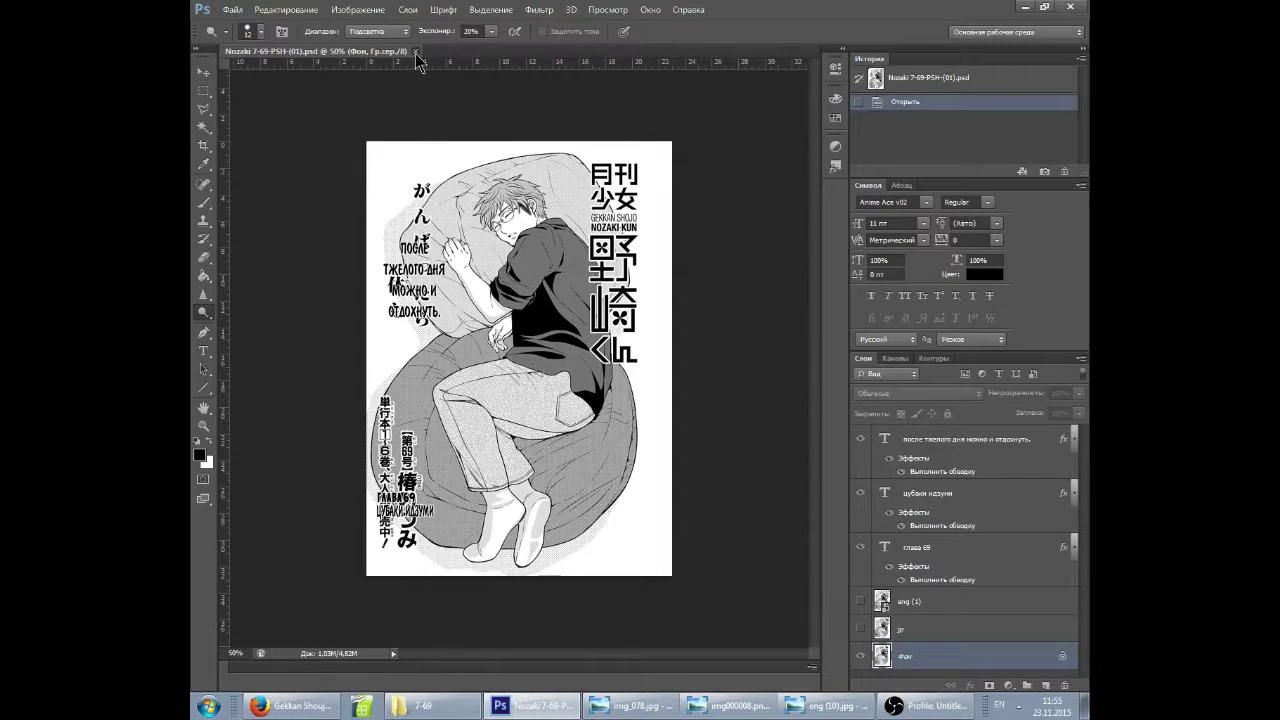
click(415, 51)
Open Nozaki 7-69-PSH-(02).psd from the 7-69 folder, view the cleaned page and its layers, and close it.
click(412, 705)
click(633, 250)
key(Return)
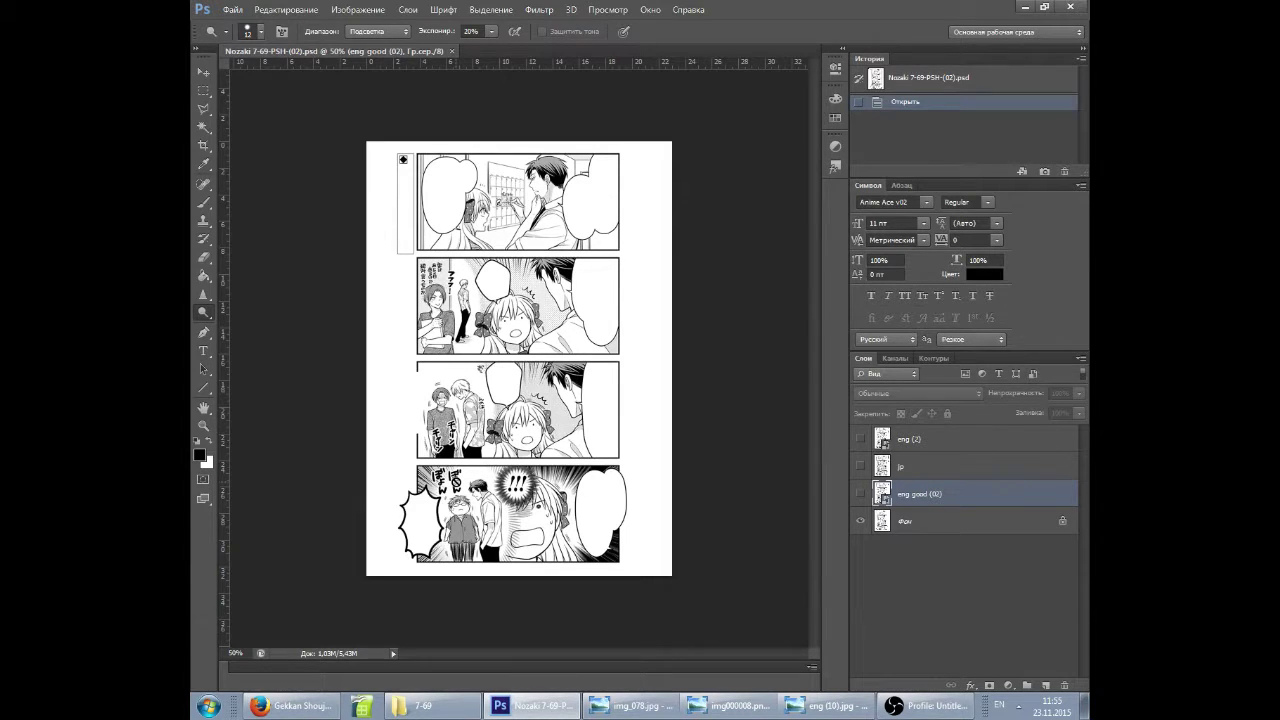
click(451, 51)
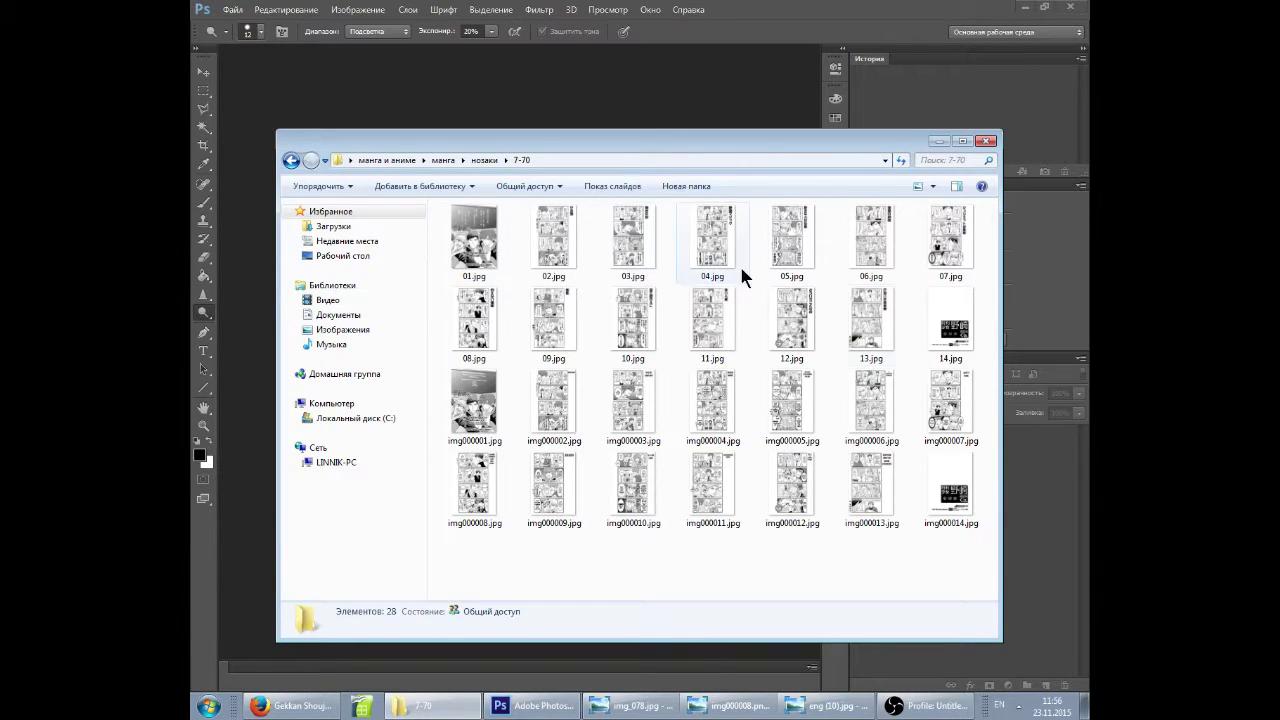
View 10.jpg and img000004.jpg from the 7-70 folder up close to check which language each page set uses.
double_click(645, 314)
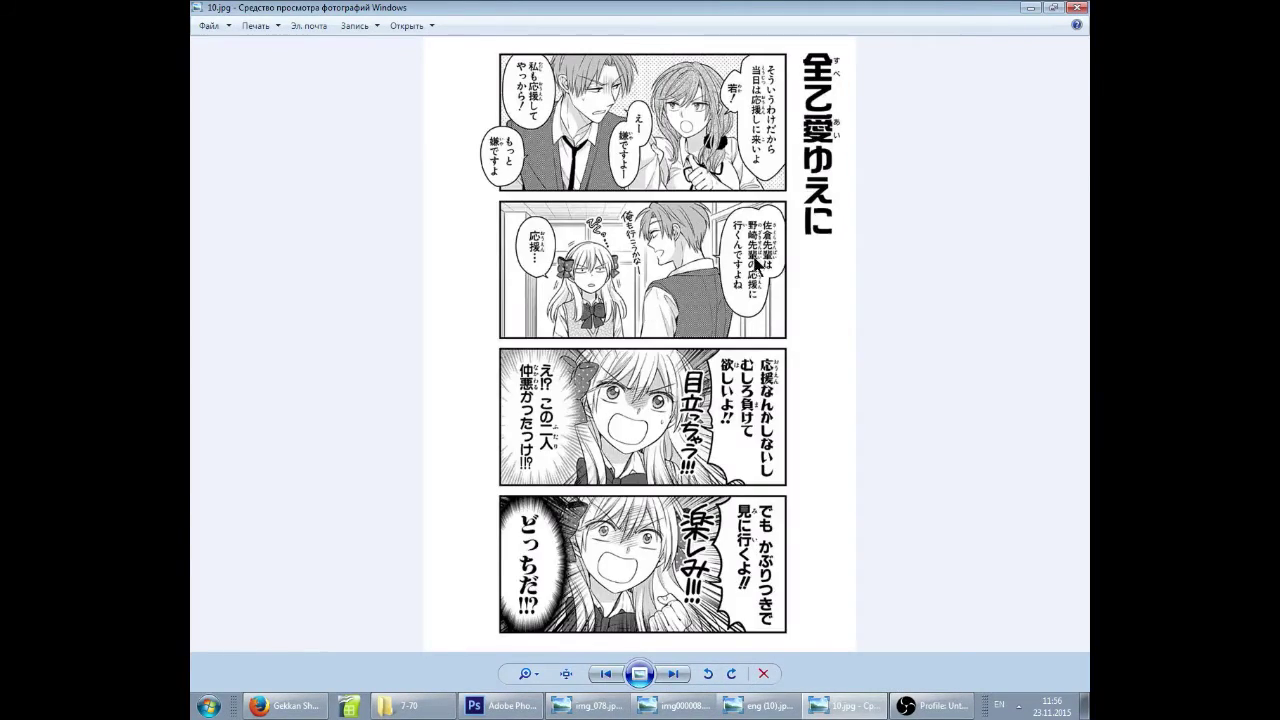
scroll(810, 262, up, 3)
click(1077, 7)
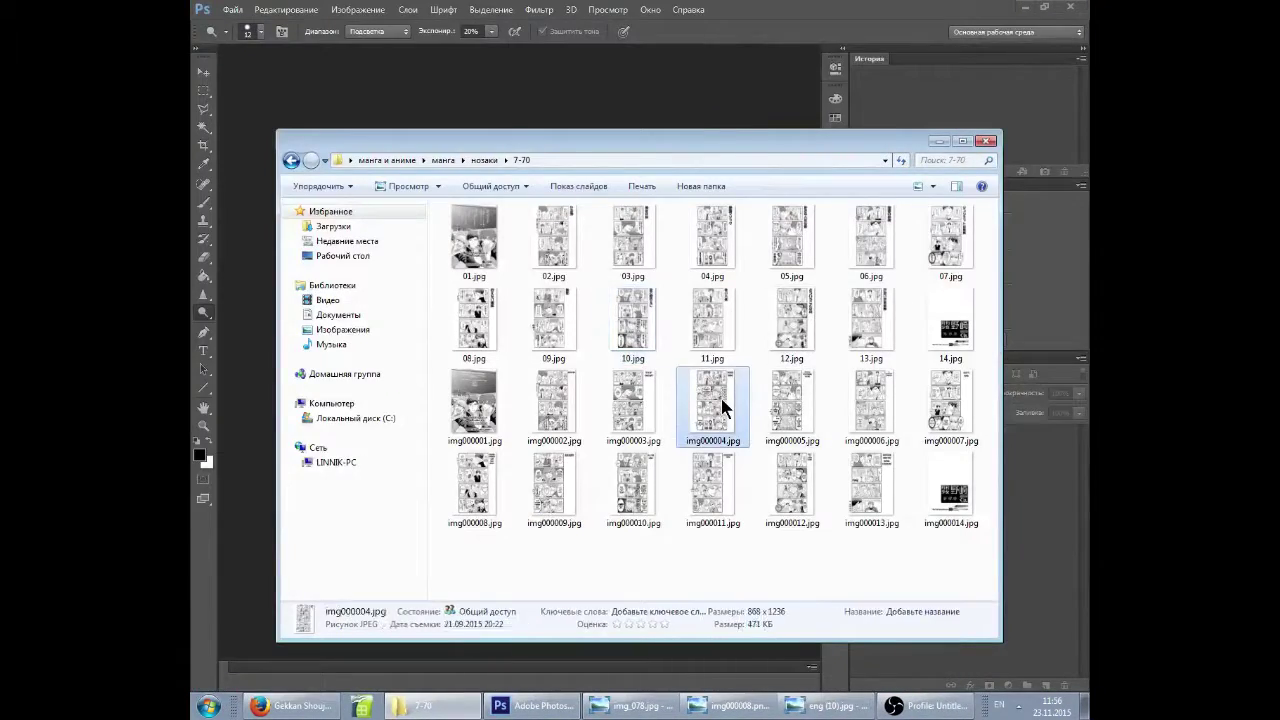
double_click(722, 405)
scroll(786, 262, up, 3)
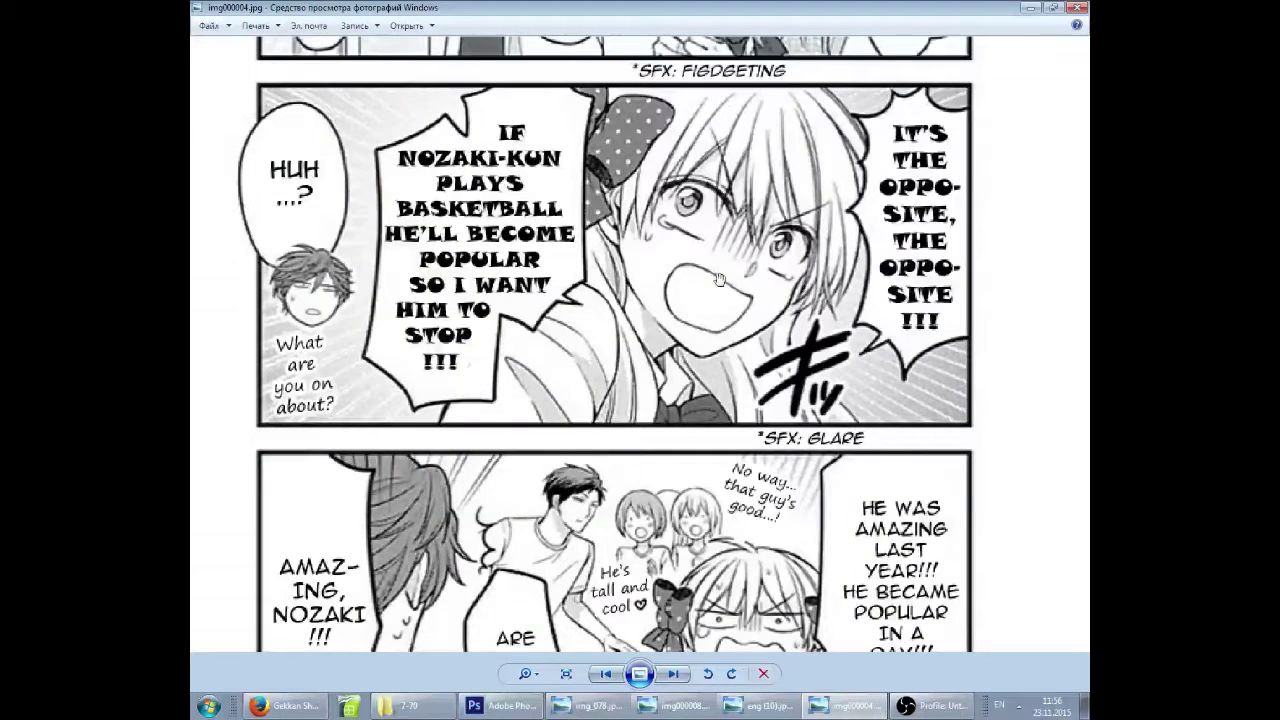
click(1077, 7)
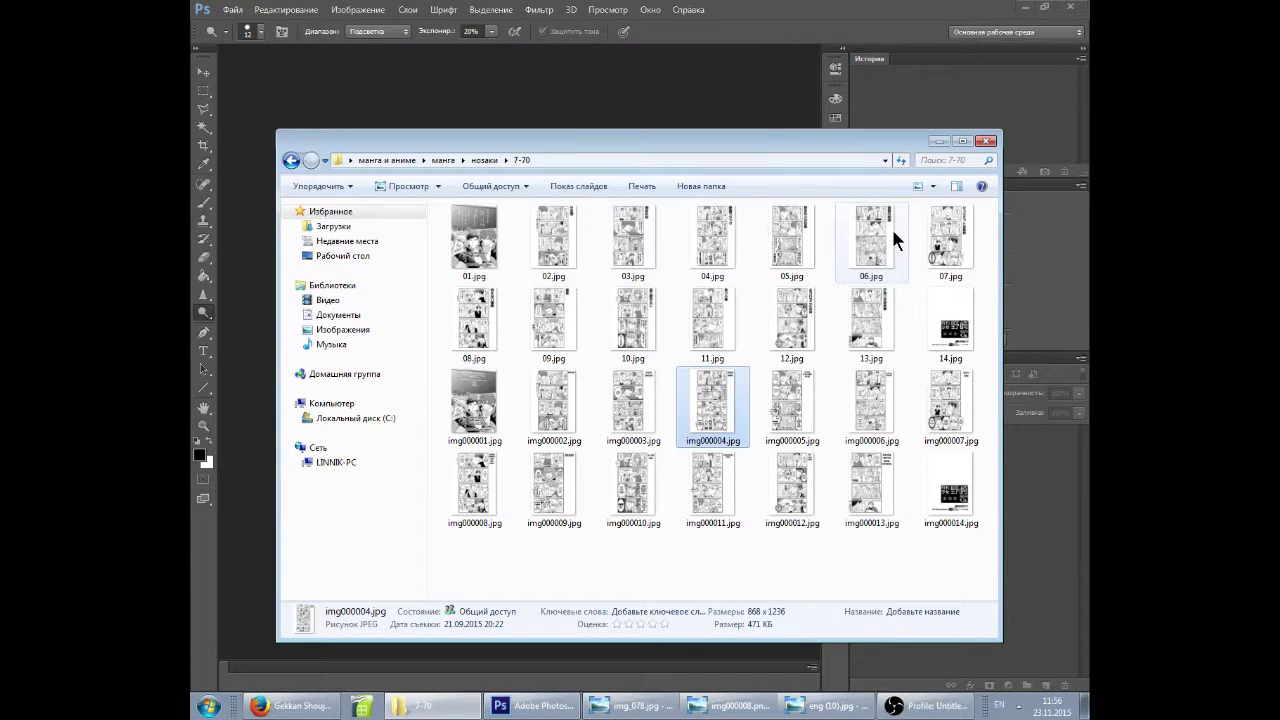
Batch-rename the Japanese pages 01.jpg to 14.jpg in the 7-70 folder with the base name jp.
click(962, 332)
key(shift+Home)
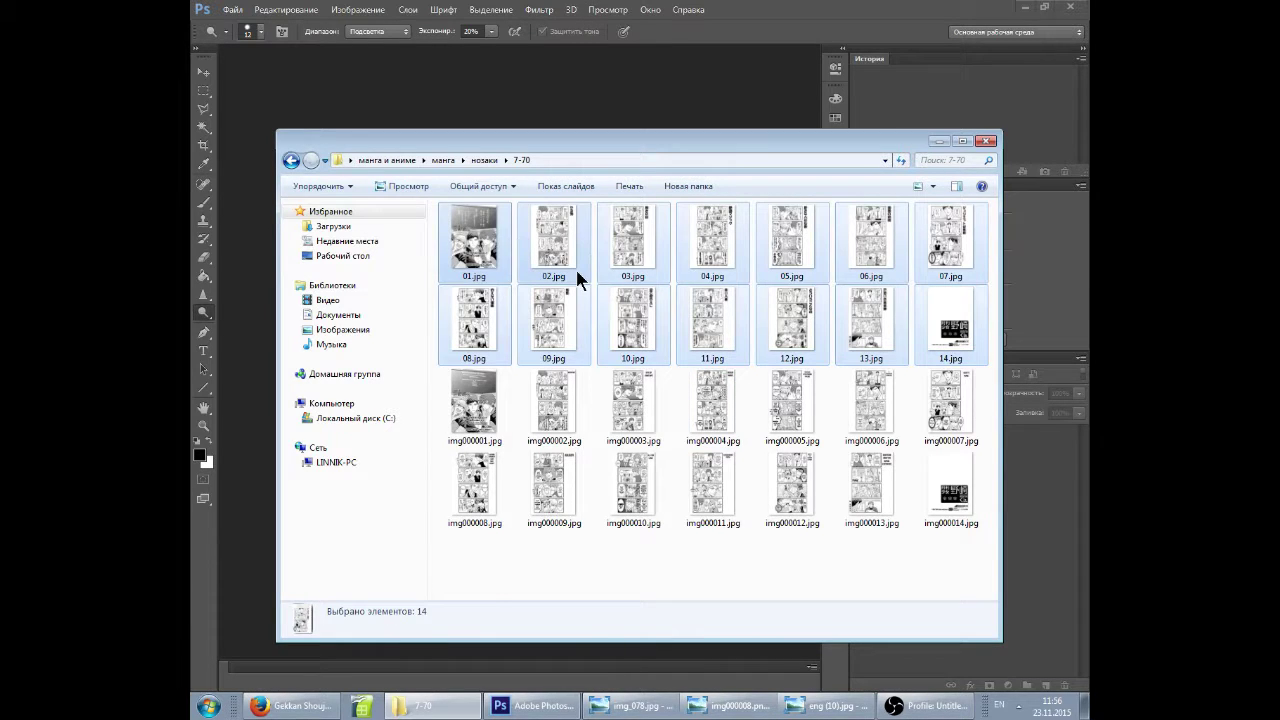
key(F2)
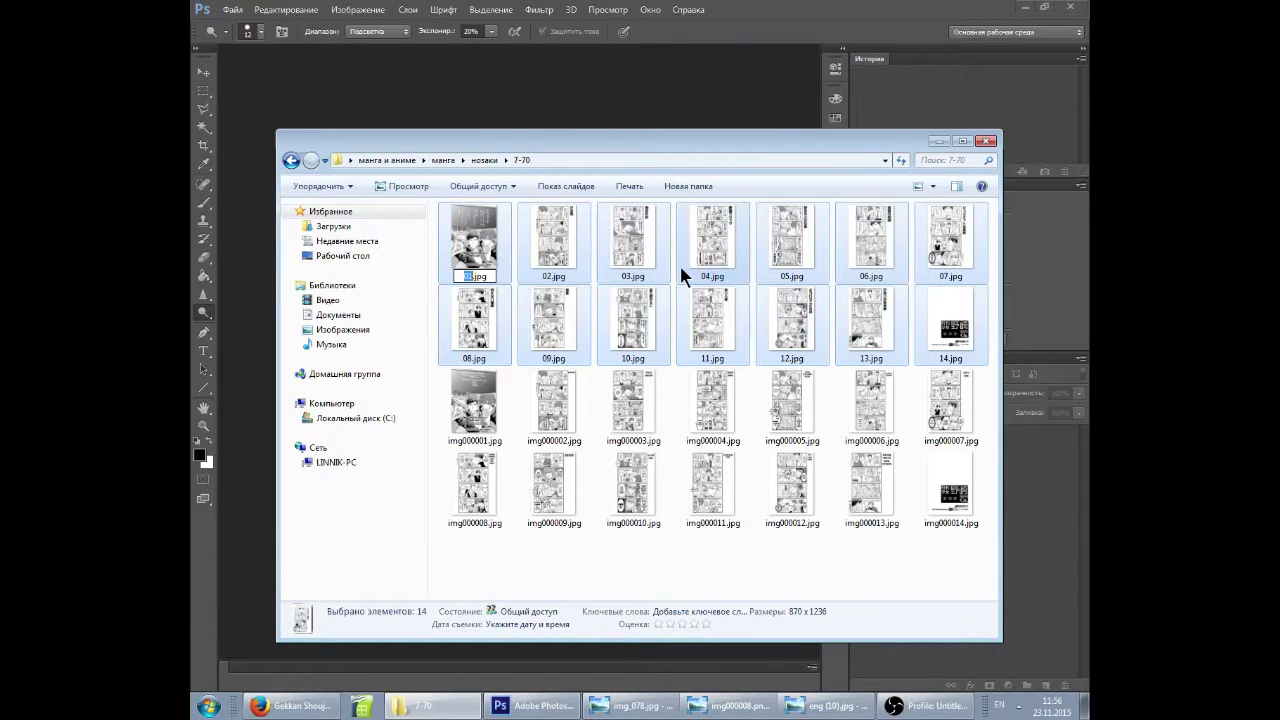
text(jp)
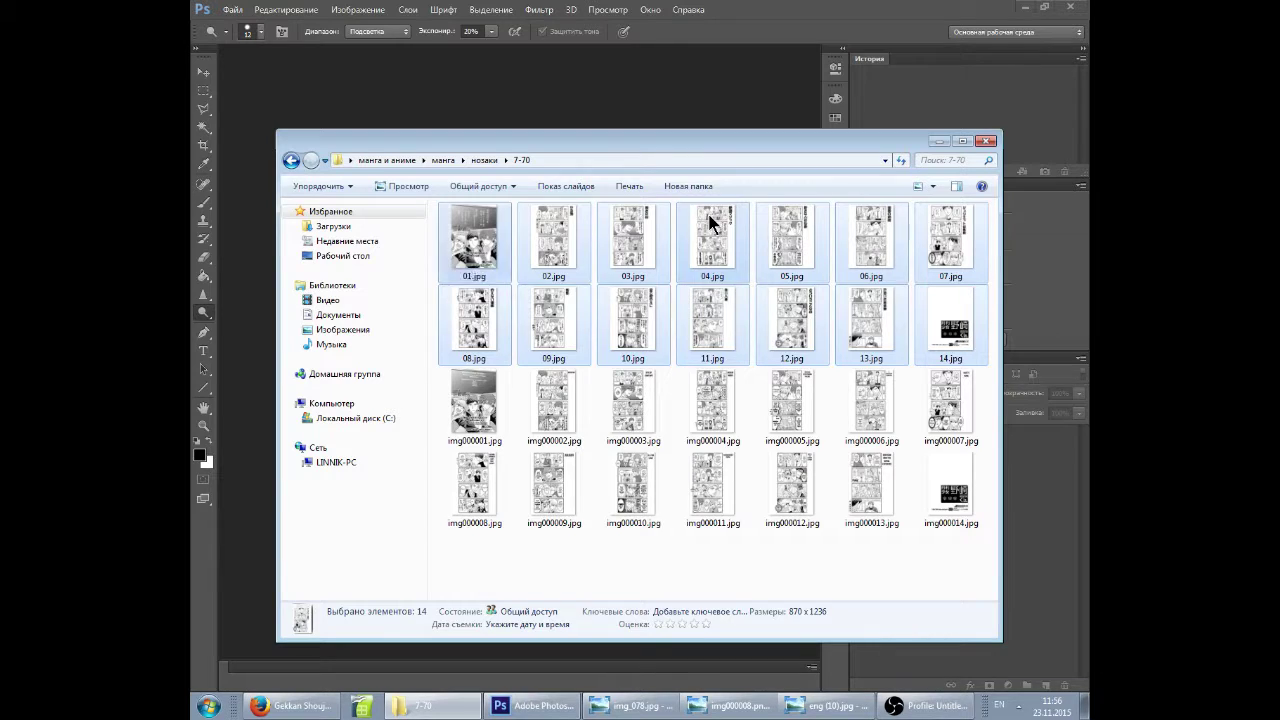
key(Return)
Batch-rename the English pages img000001.jpg to img000014.jpg with the base name eng.
click(945, 505)
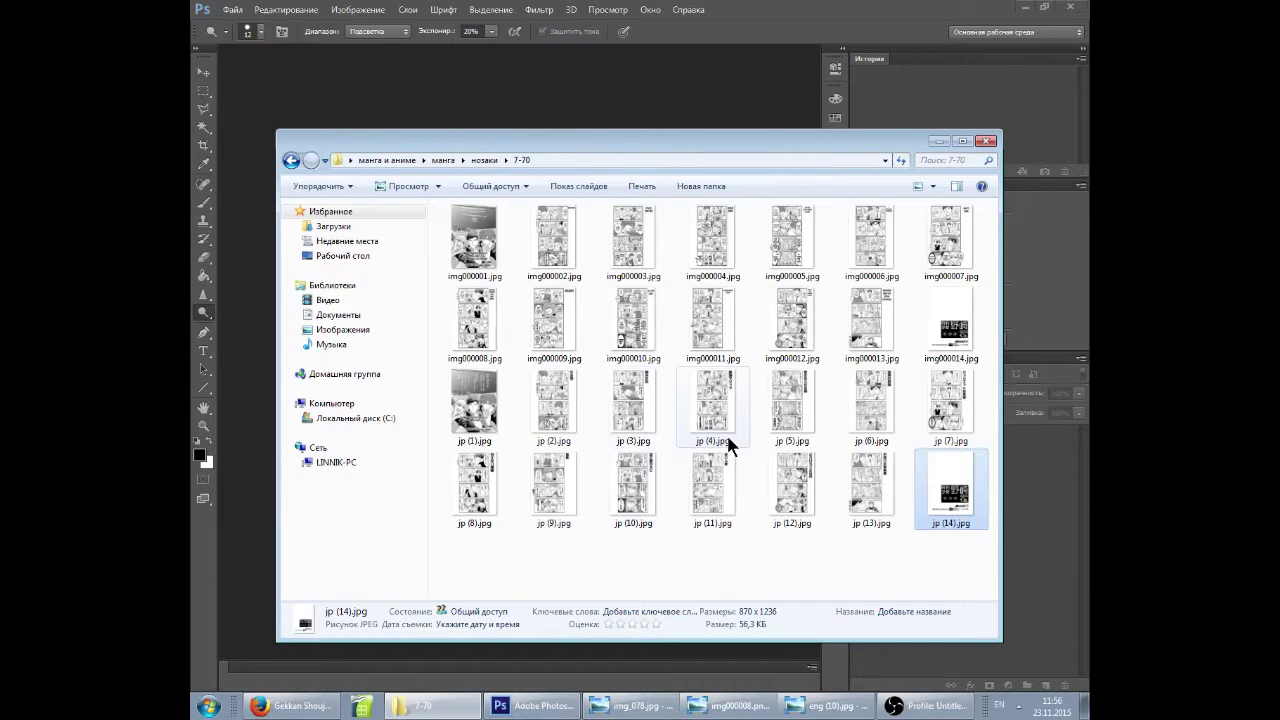
click(952, 345)
shift+click(484, 245)
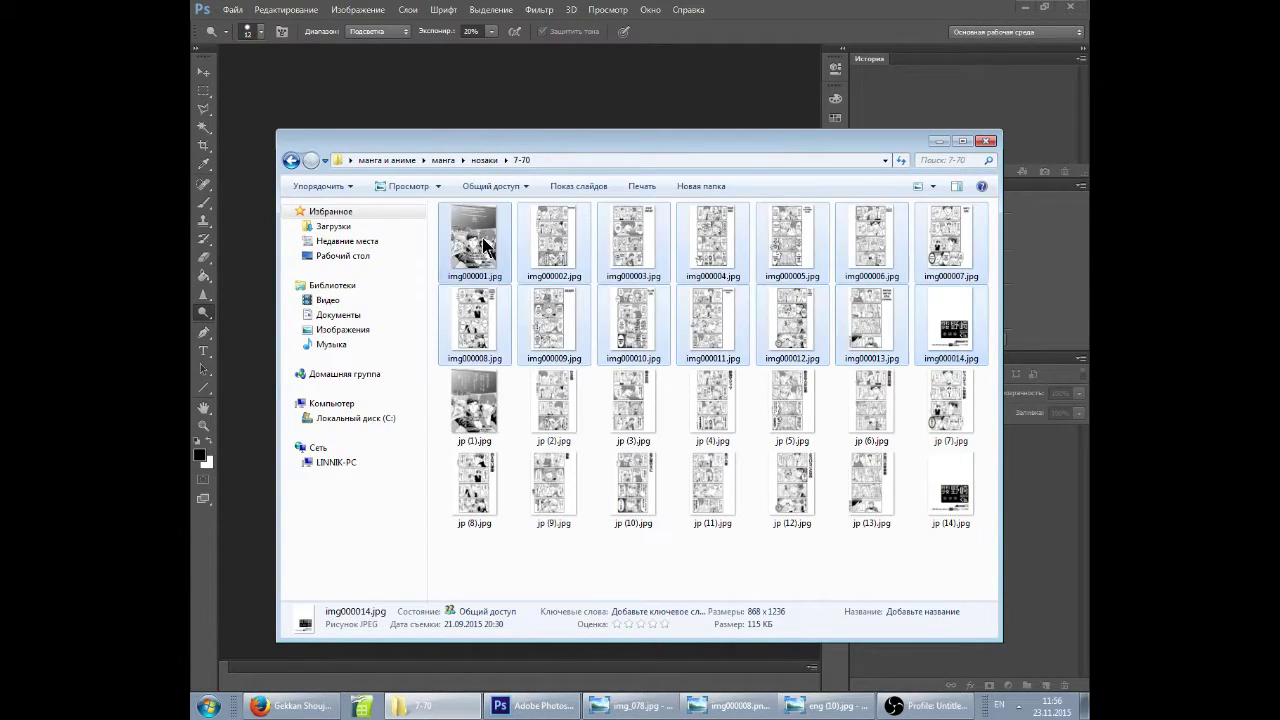
key(F2)
text(eng)
key(Return)
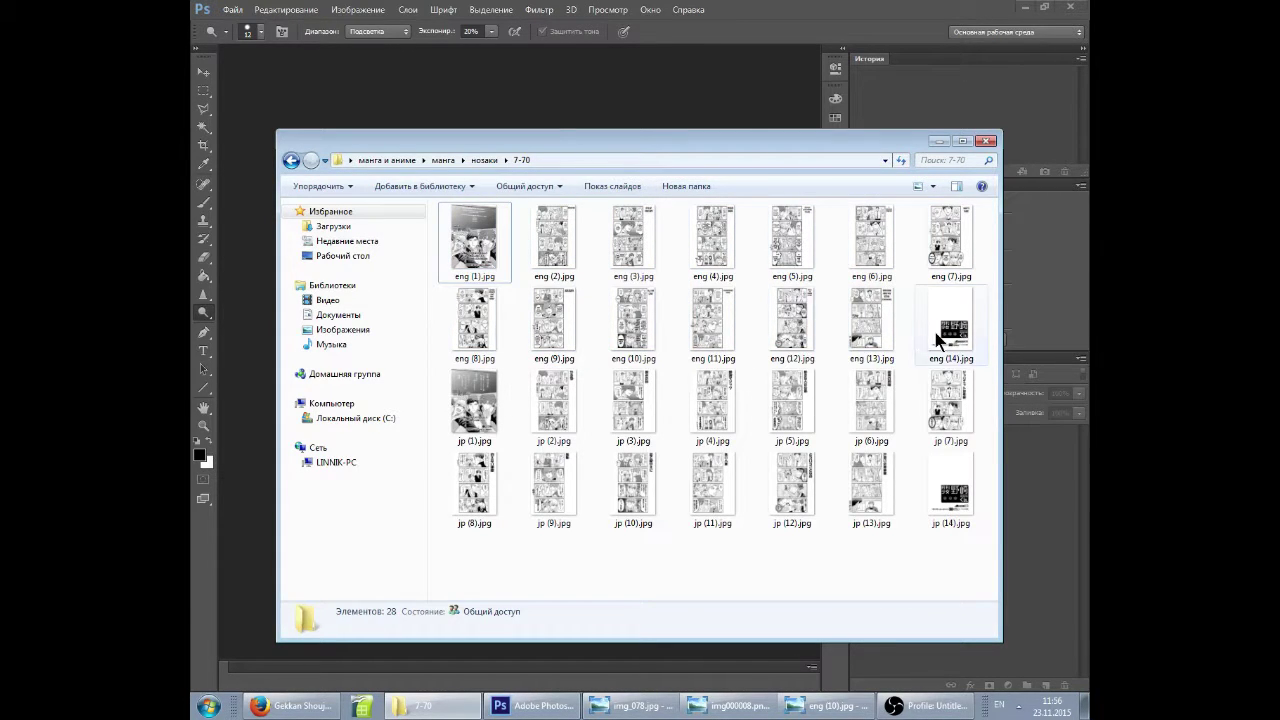
View the English pages eng (1).jpg and eng (3).jpg full-screen, closing each after checking it.
click(940, 338)
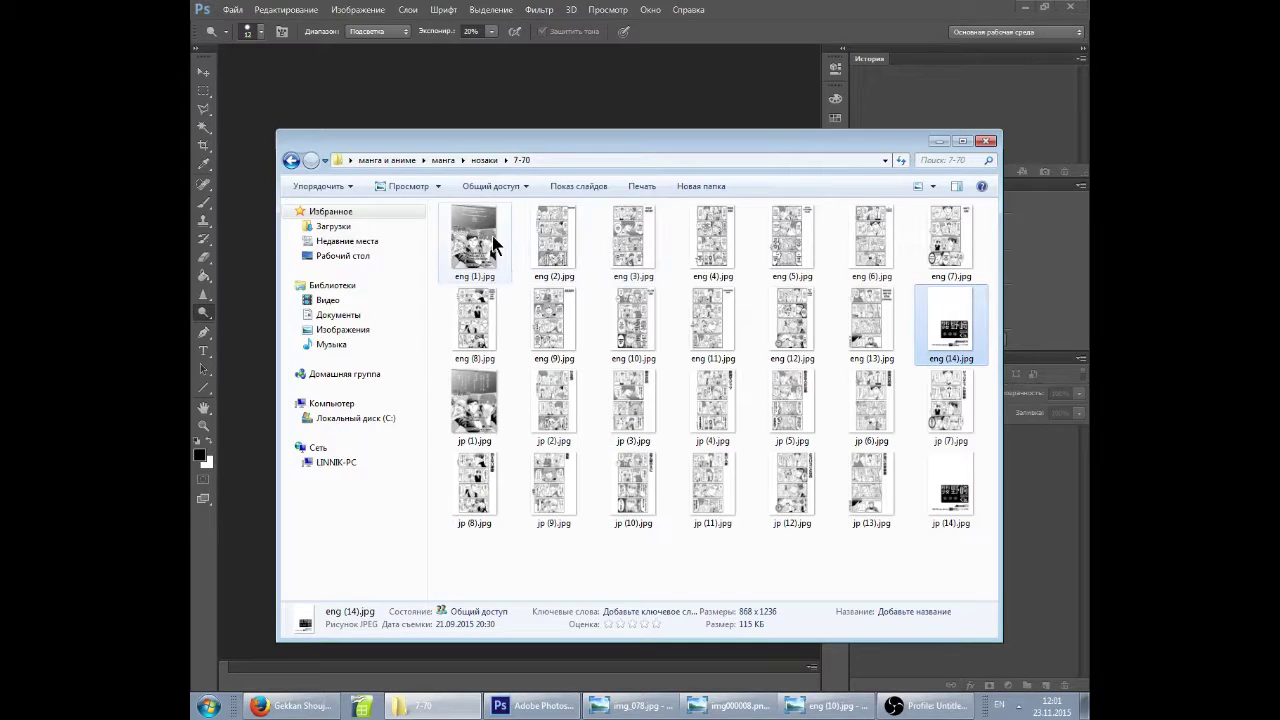
double_click(495, 245)
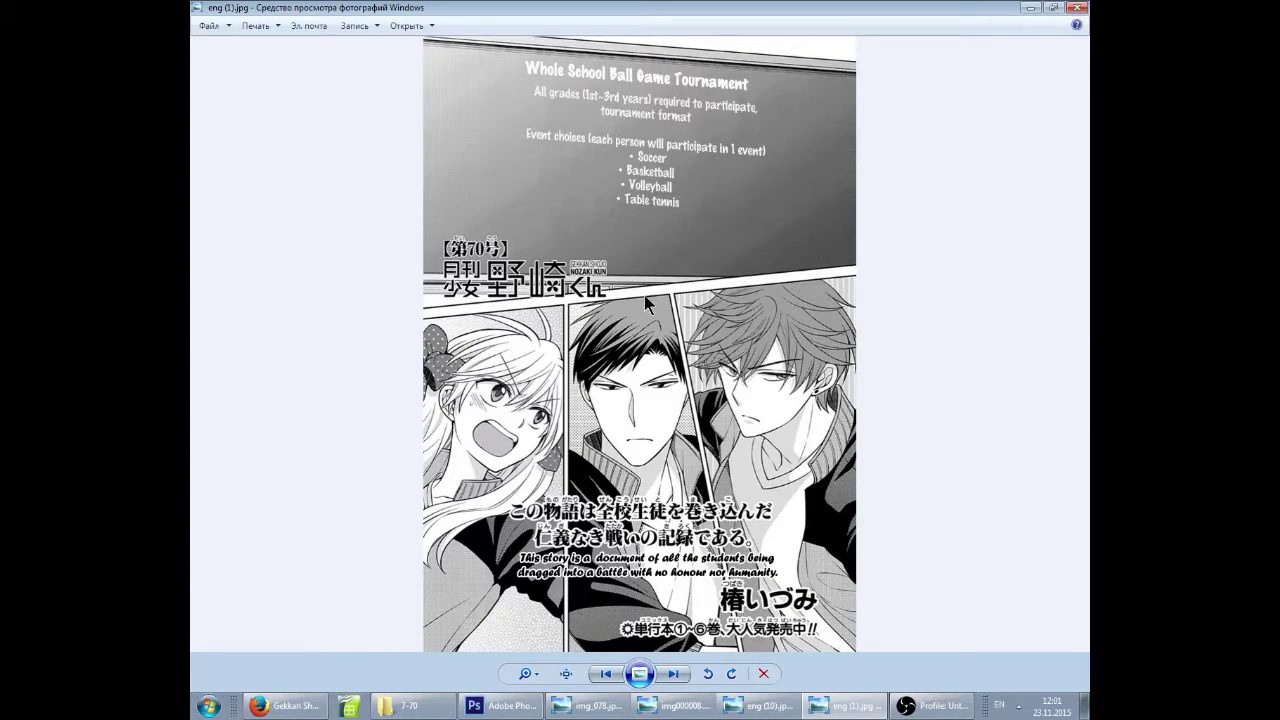
click(1084, 8)
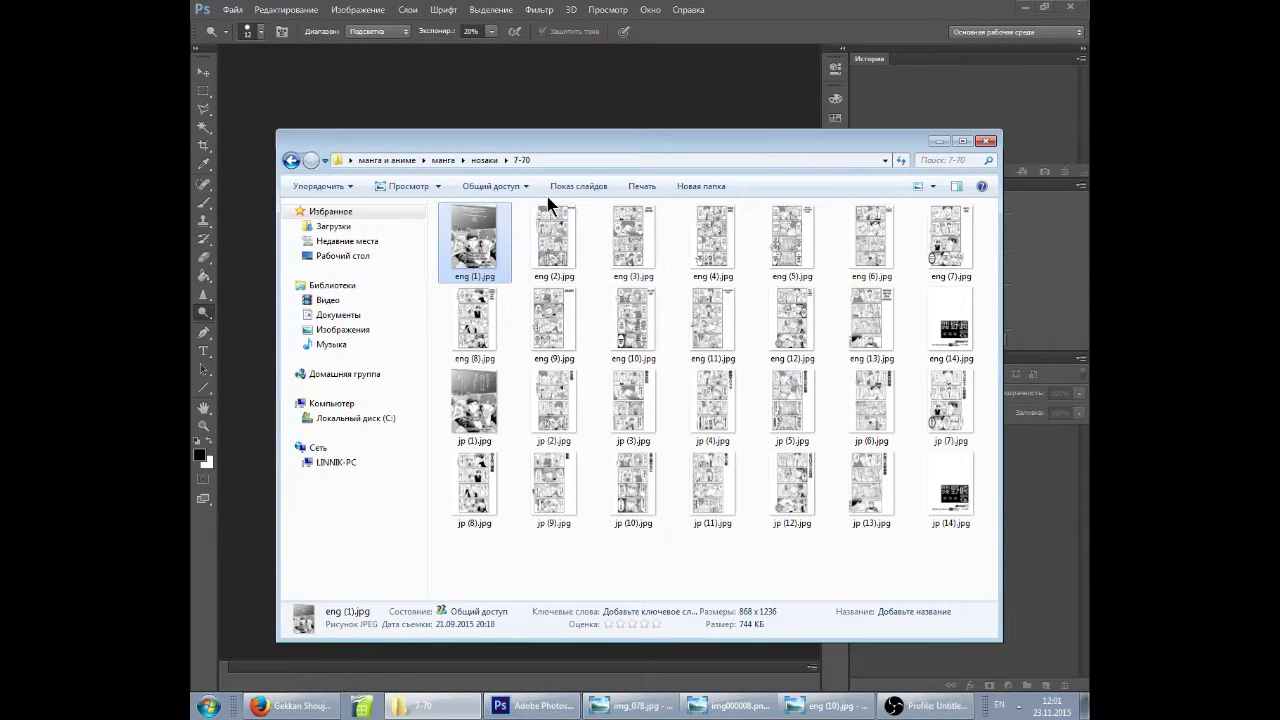
click(552, 230)
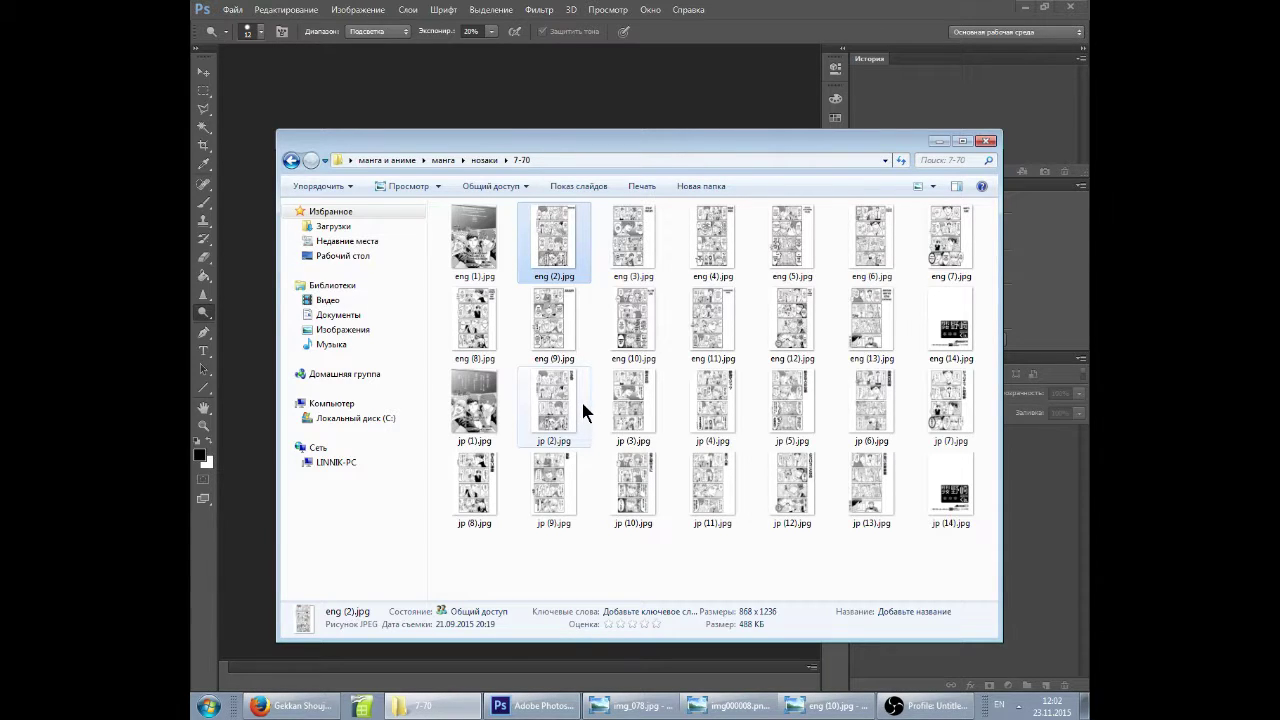
click(637, 355)
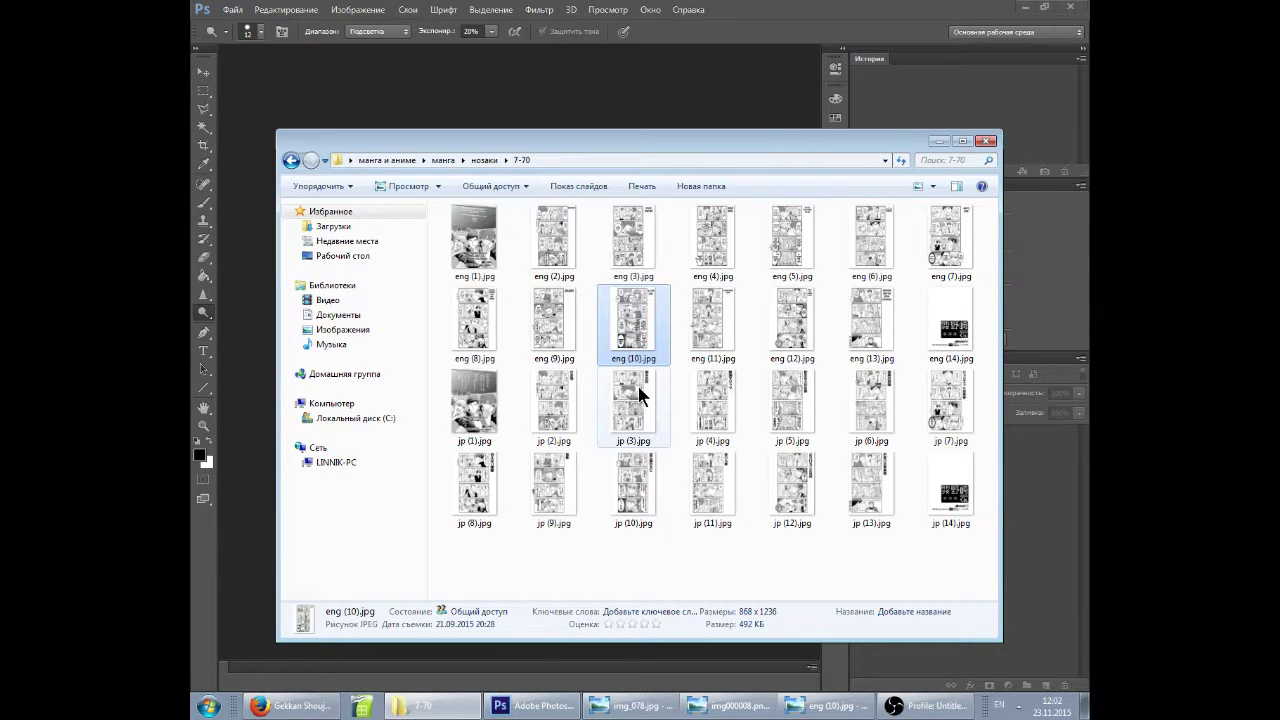
double_click(606, 230)
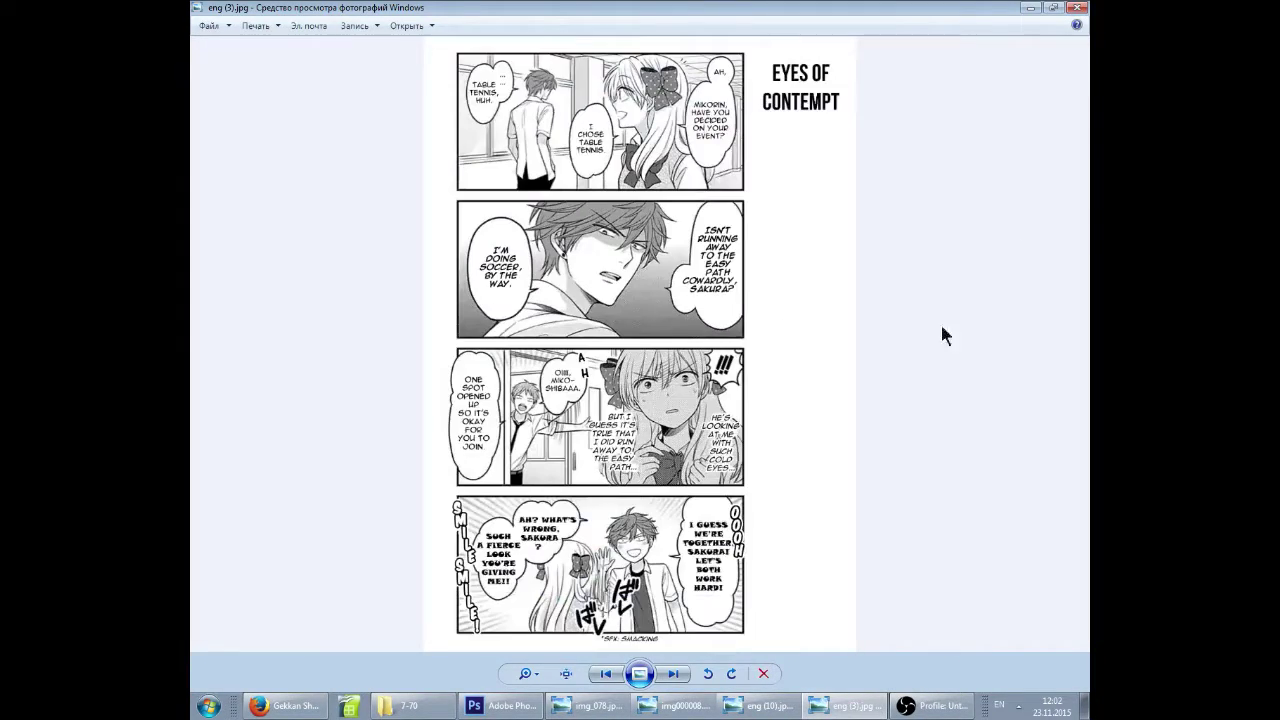
click(1078, 8)
Open jp (3).jpg and examine the image quality of its first panel up close.
double_click(638, 415)
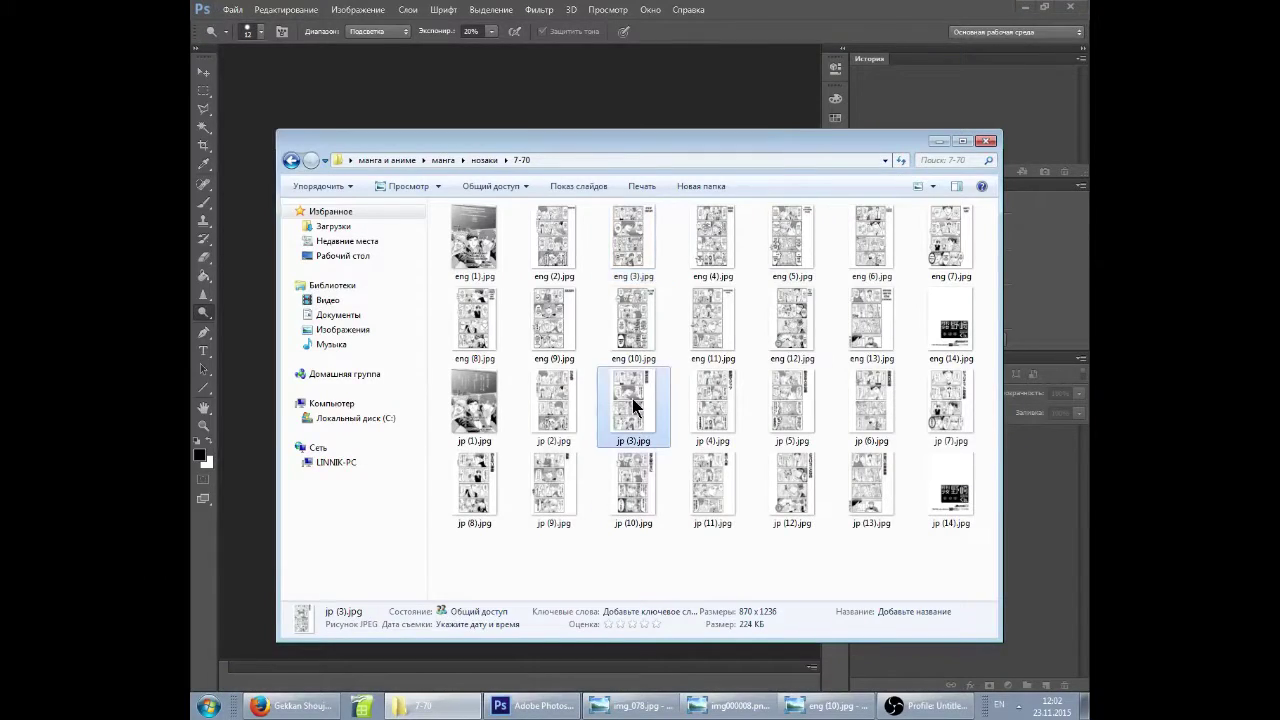
scroll(649, 276, up, 3)
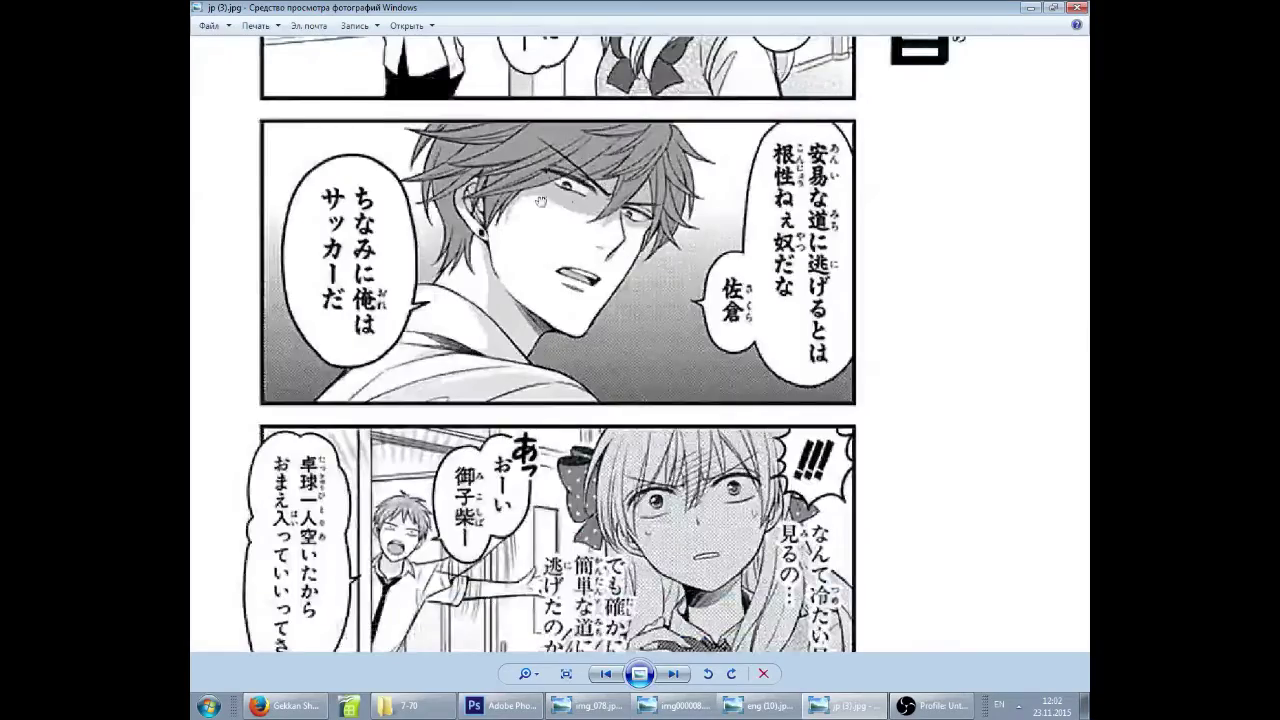
scroll(649, 205, up, 3)
drag(623, 163, 631, 431)
scroll(636, 200, up, 1)
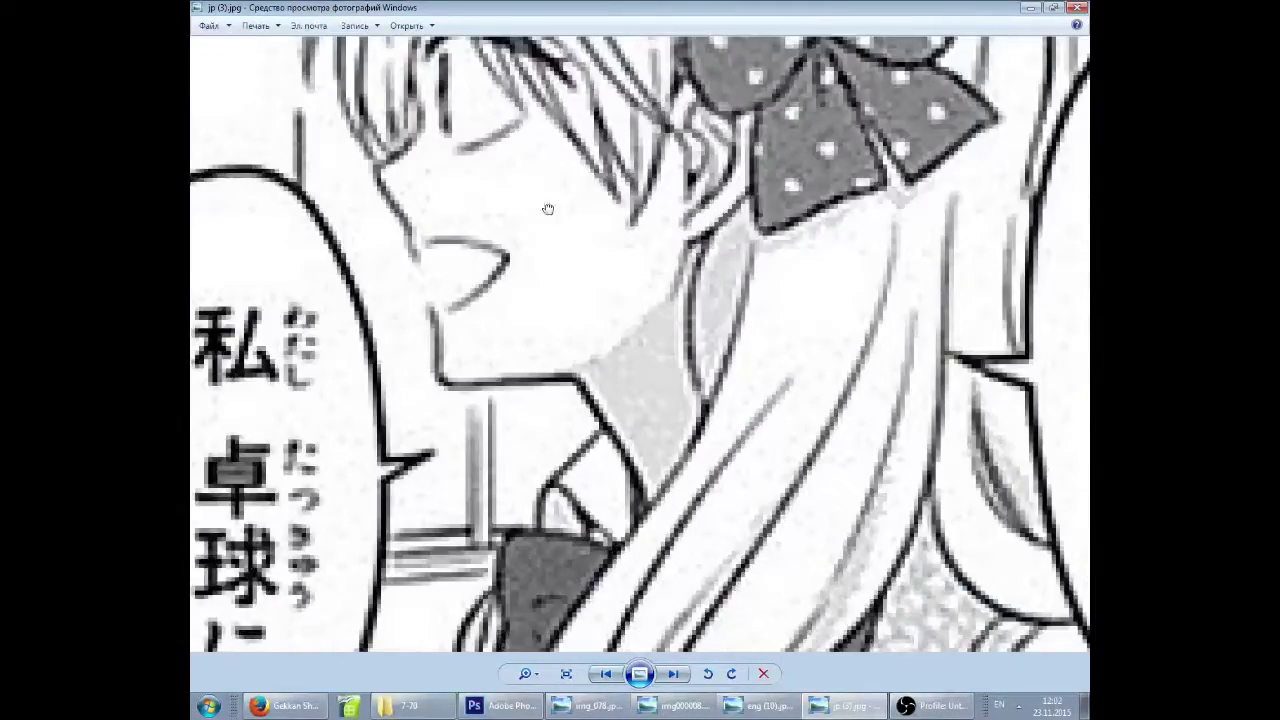
drag(543, 204, 591, 386)
scroll(639, 288, down, 2)
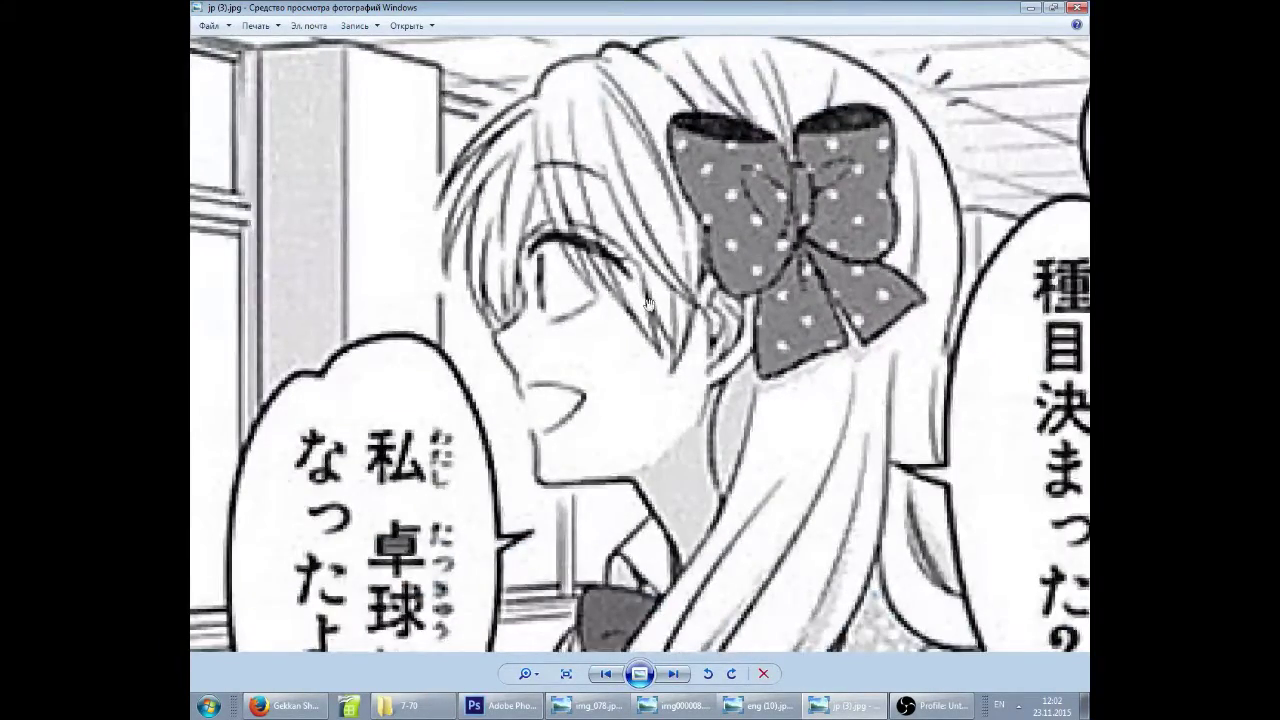
Inspect the girl's face and hair in the first panel of jp (3).jpg for artefacts at several magnifications.
click(400, 706)
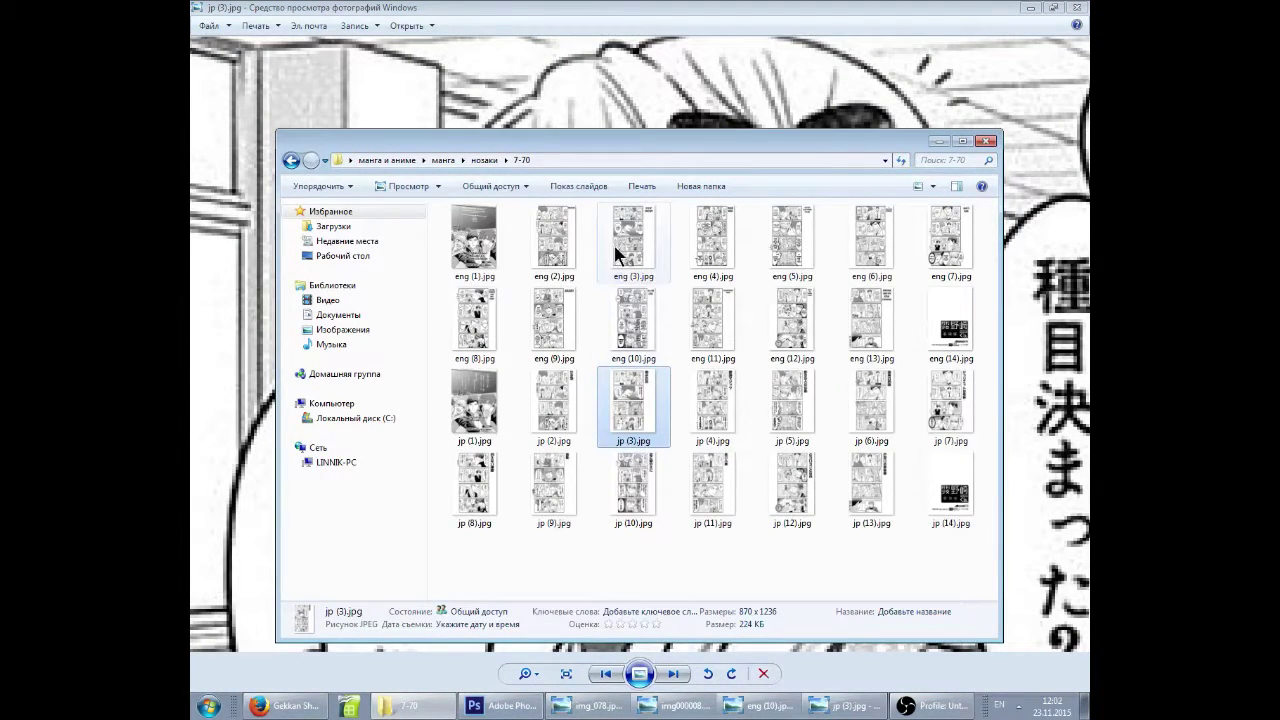
click(687, 78)
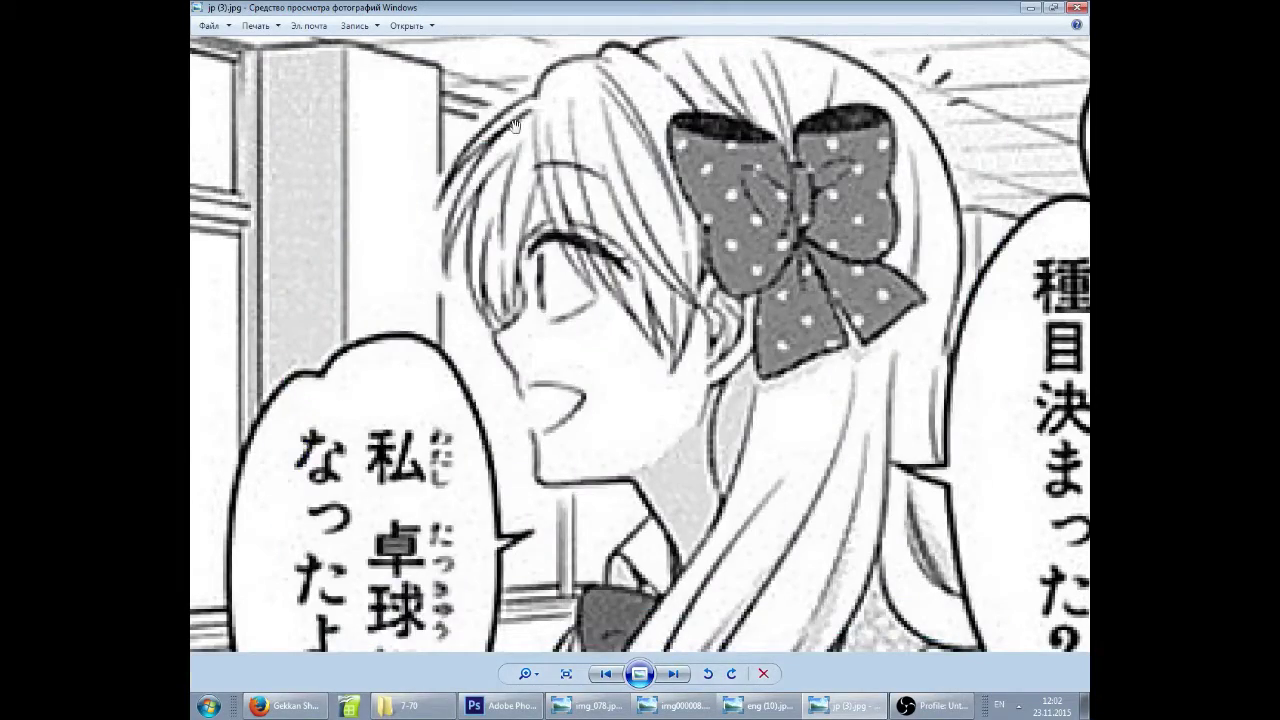
scroll(664, 164, up, 3)
scroll(745, 209, down, 4)
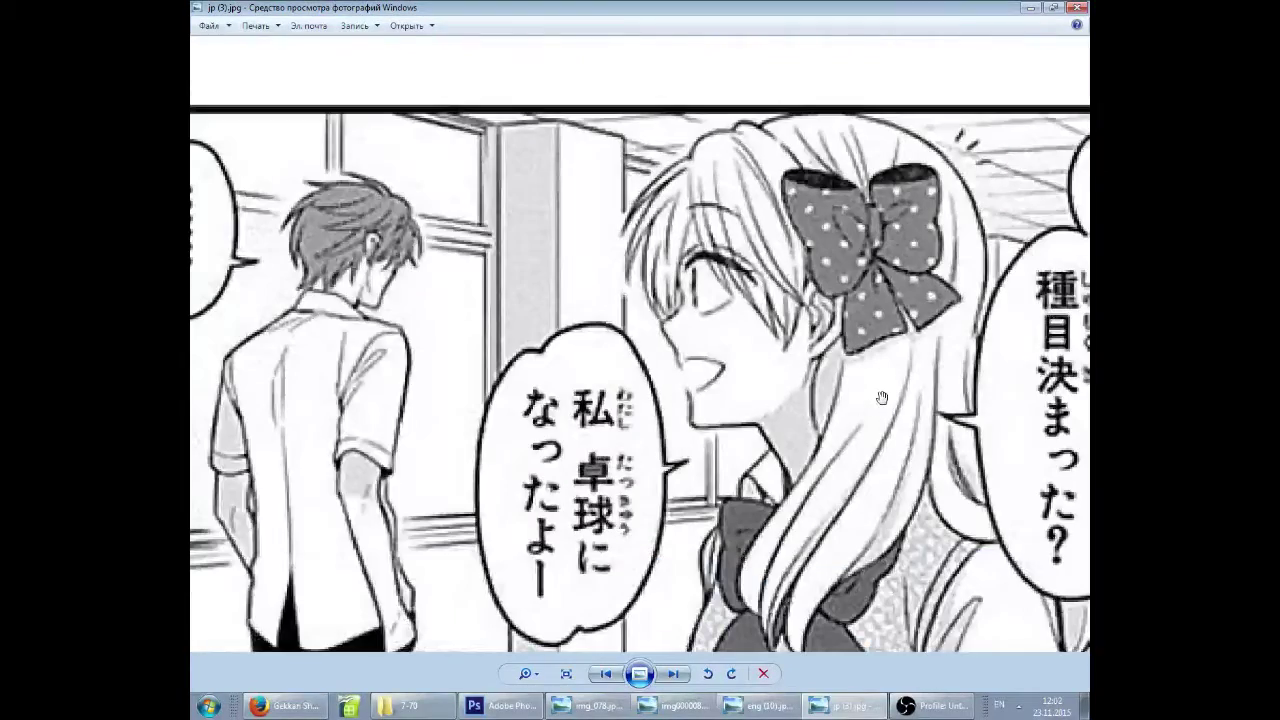
scroll(882, 401, up, 3)
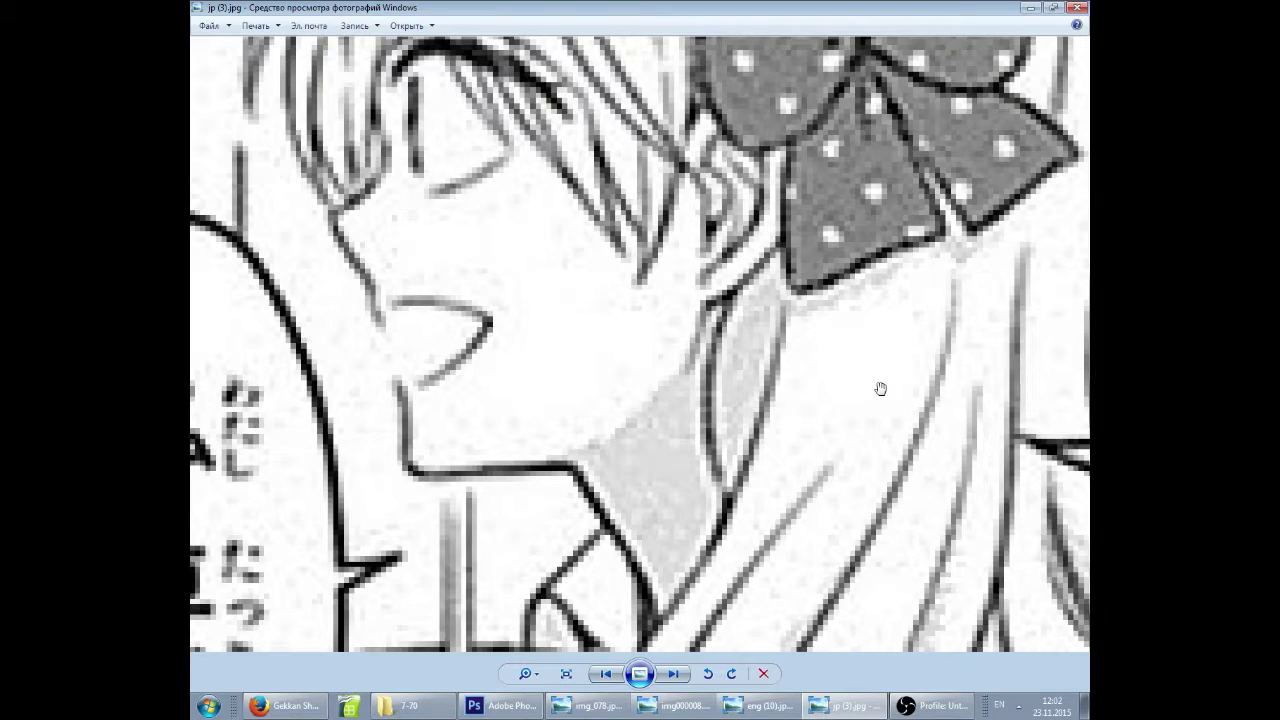
scroll(580, 329, down, 5)
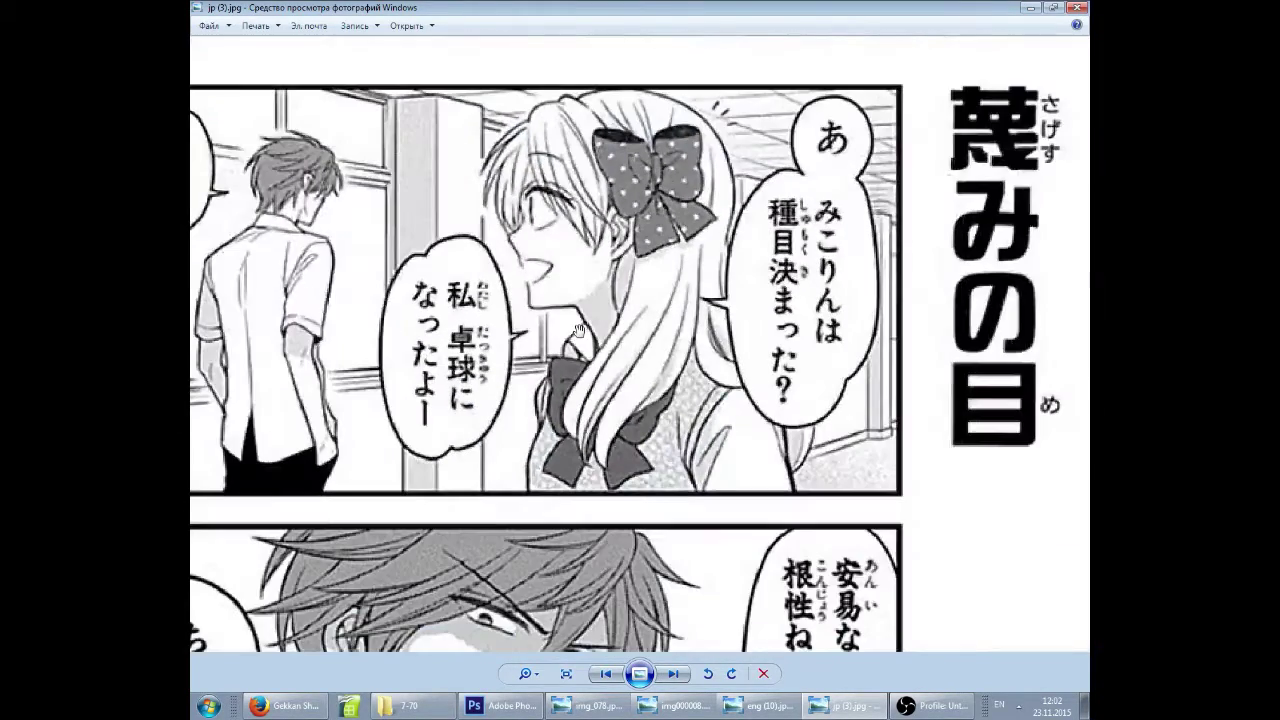
scroll(585, 370, down, 2)
Compare the pixel dimensions and file sizes of jp (3).jpg and eng (3).jpg in the 7-70 folder.
click(405, 705)
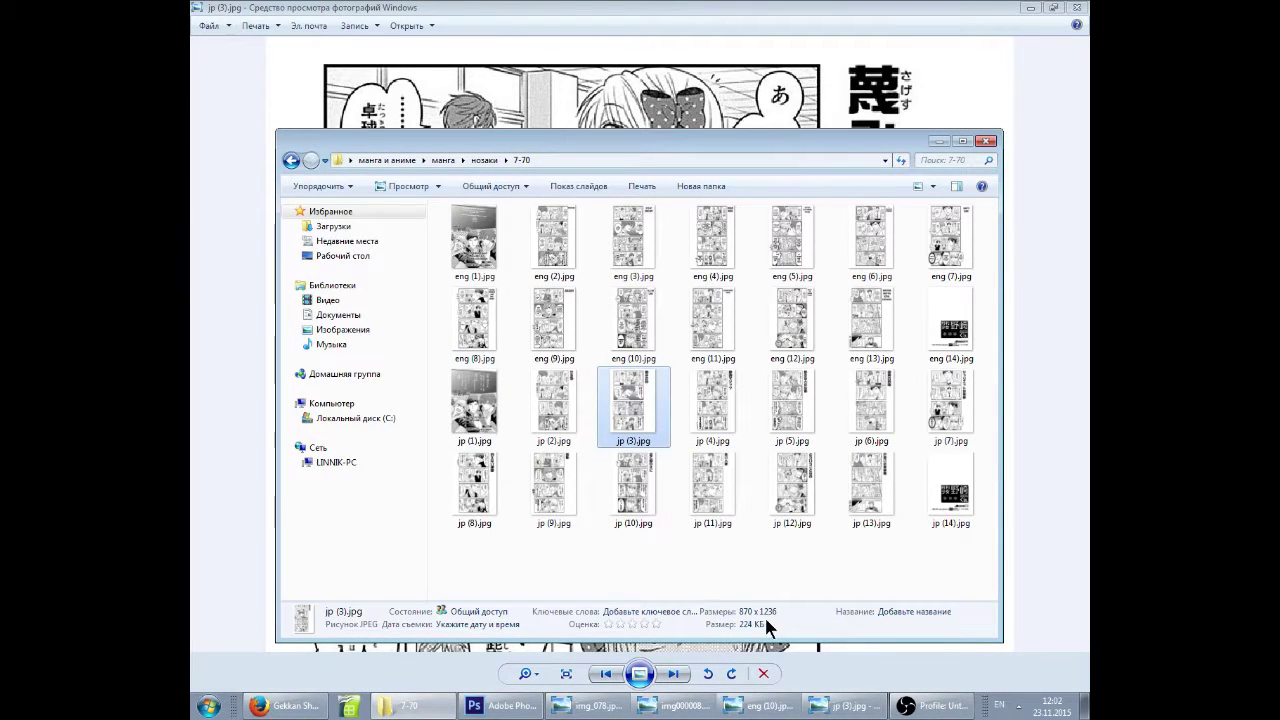
click(640, 248)
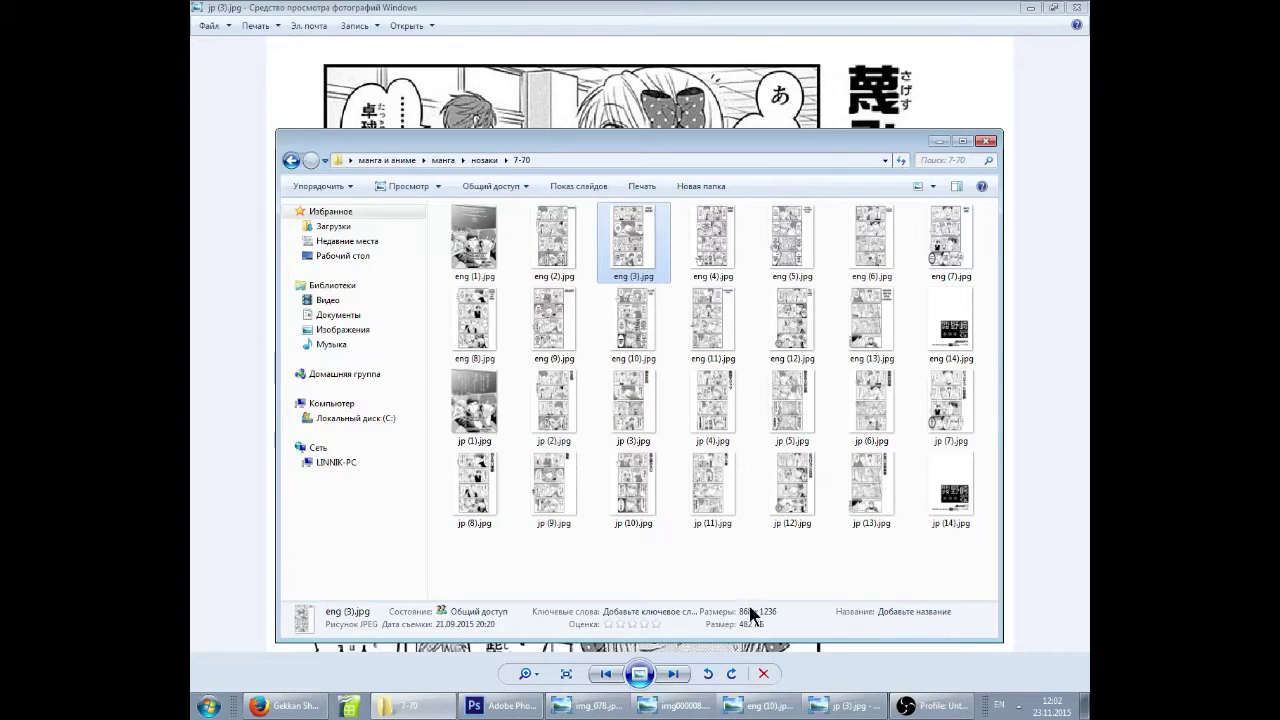
click(628, 410)
click(646, 250)
Examine the third panel of jp (3).jpg up close, focusing on the text over the screentone, and return to the 7-70 folder.
click(1030, 472)
scroll(690, 489, down, 2)
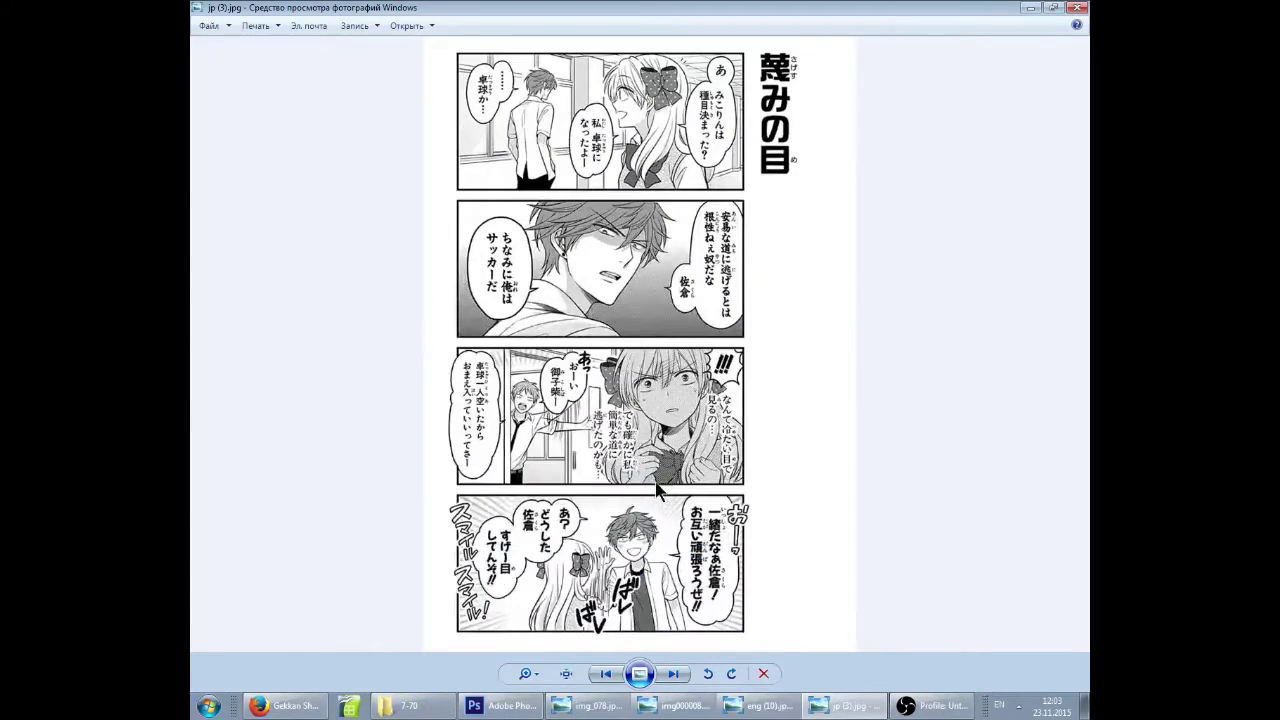
scroll(735, 458, up, 5)
scroll(735, 458, up, 3)
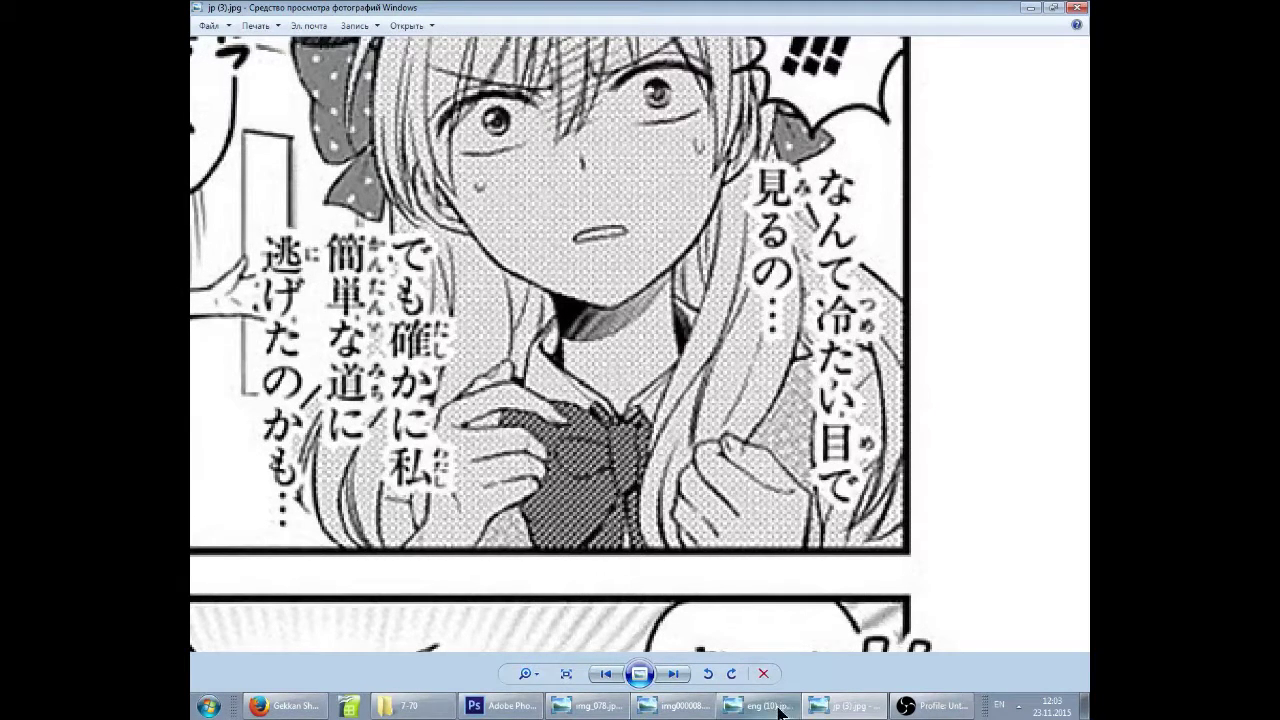
click(427, 706)
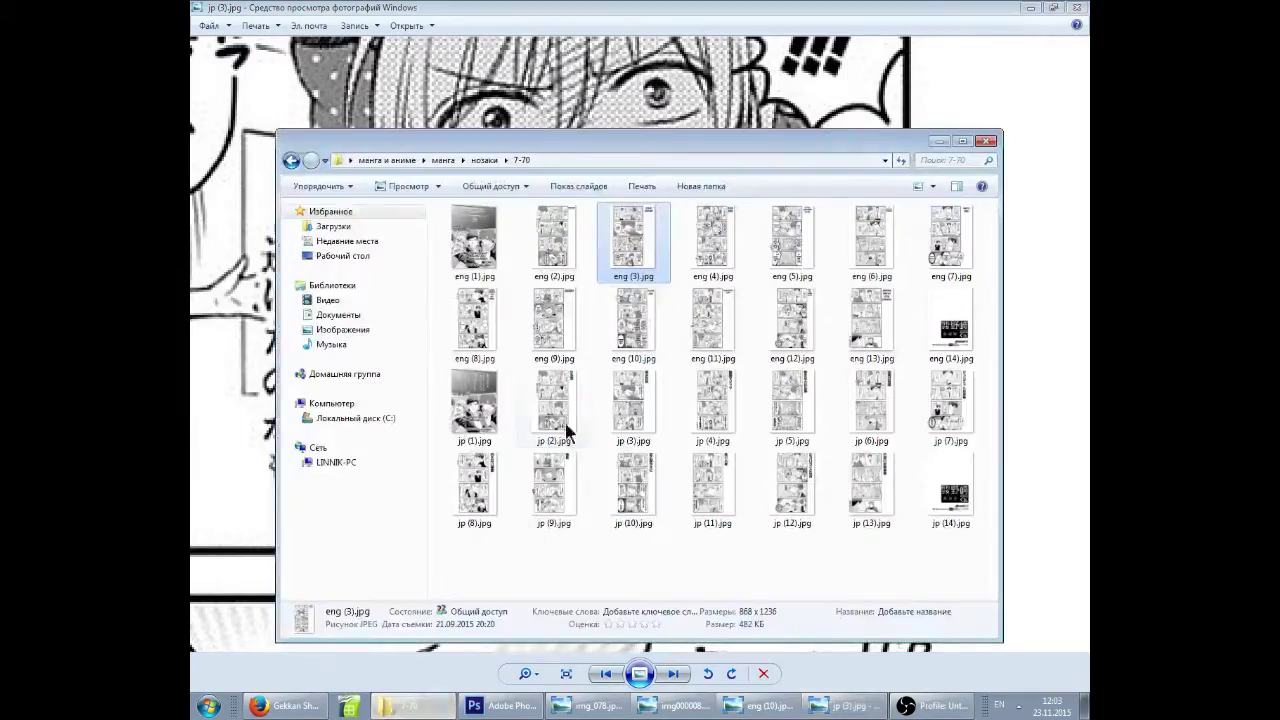
Open eng (3).jpg and compare the lettering and screentone around the girl in its third panel with jp (3).jpg.
double_click(640, 255)
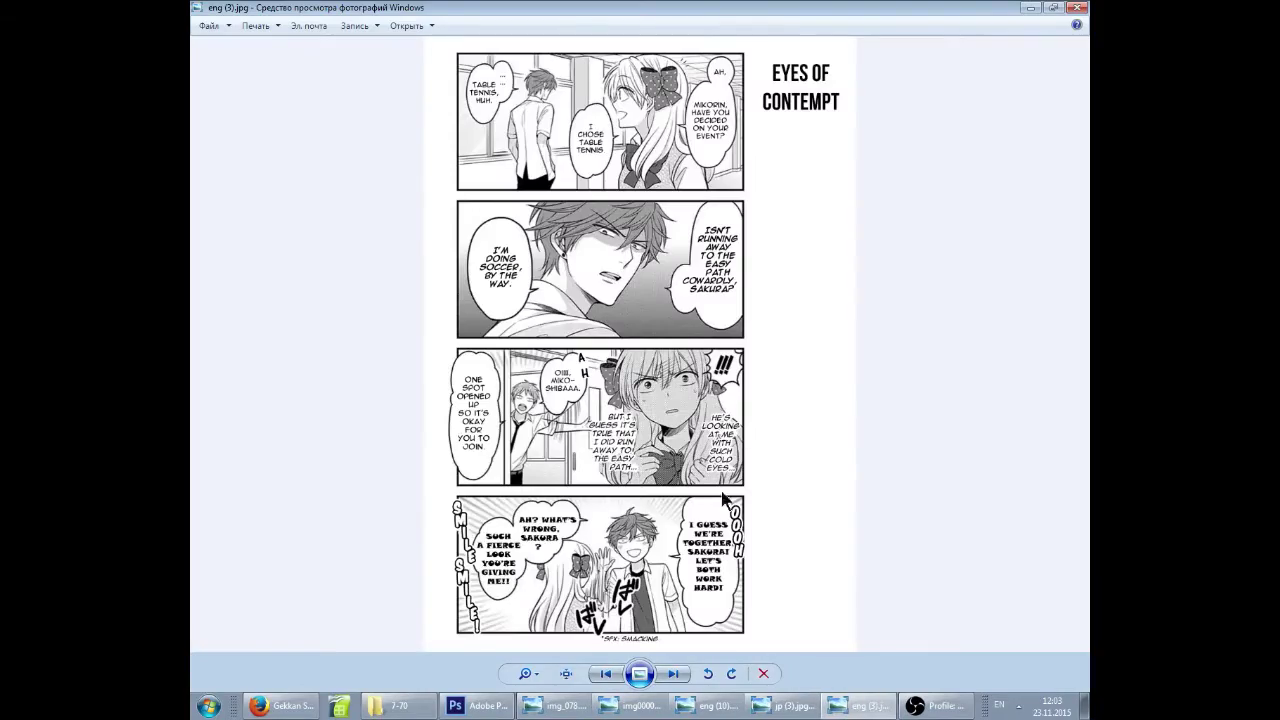
scroll(730, 480, up, 6)
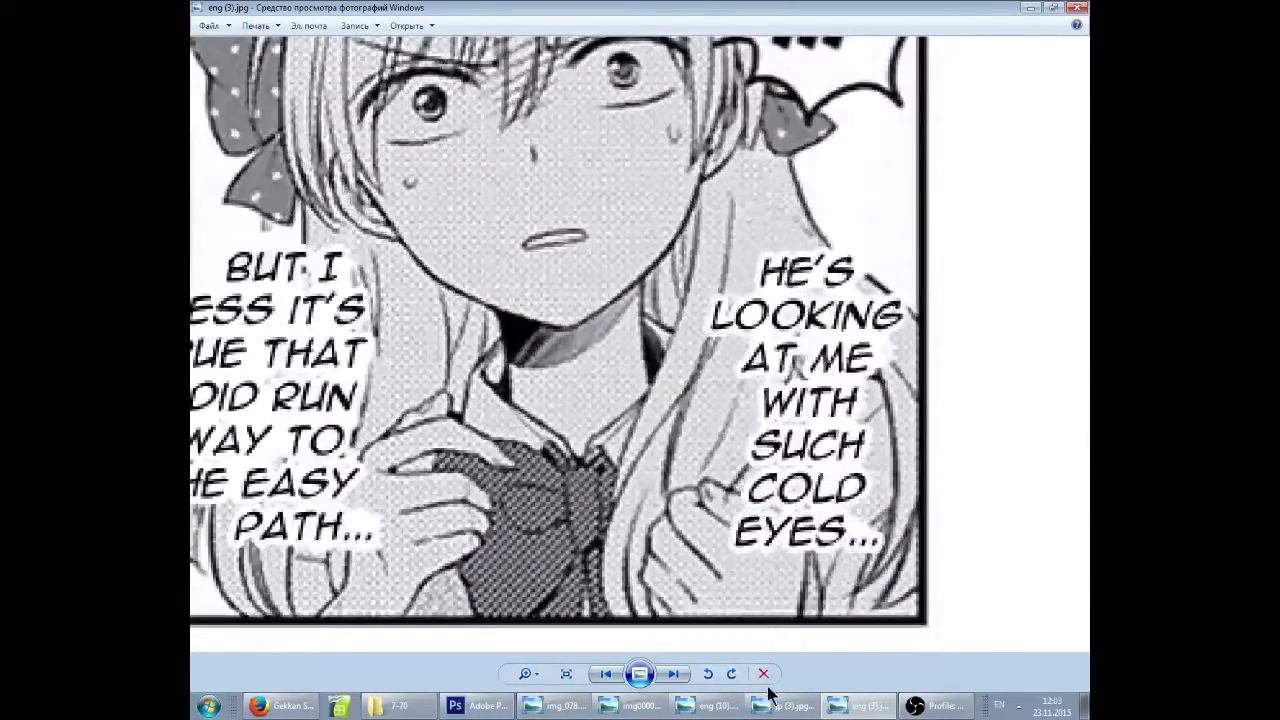
click(800, 706)
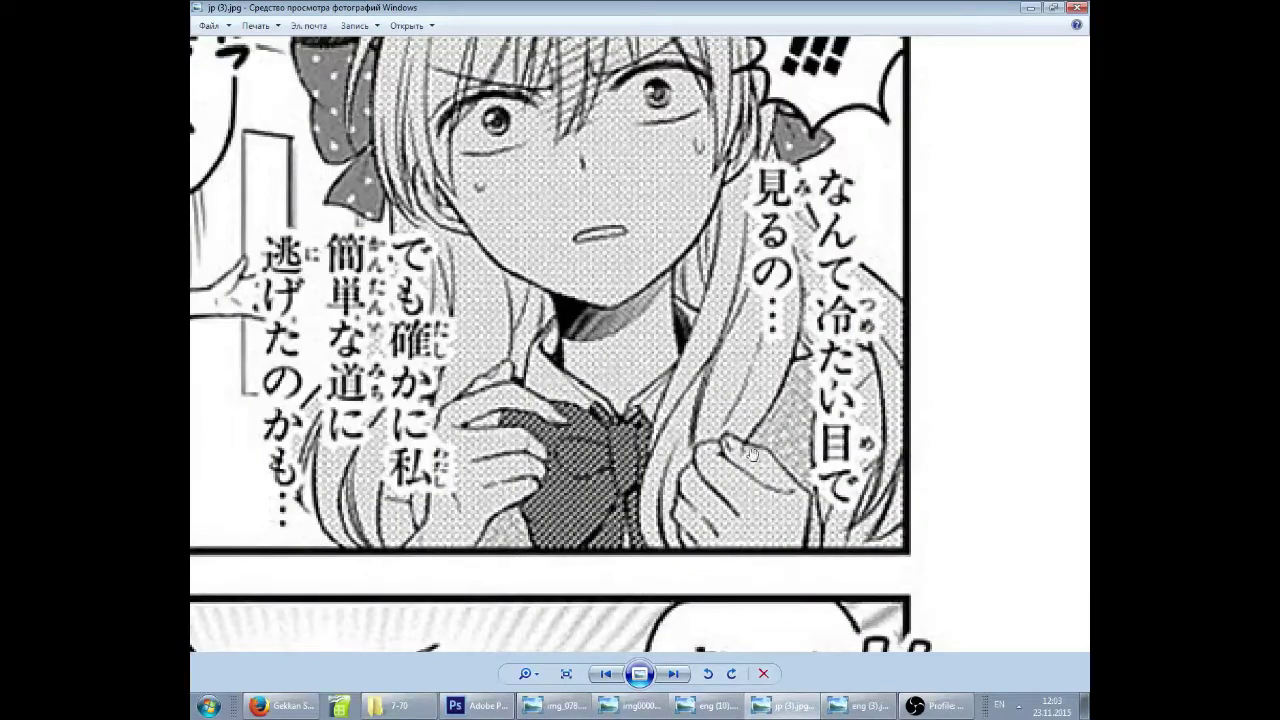
drag(791, 450, 781, 511)
click(862, 706)
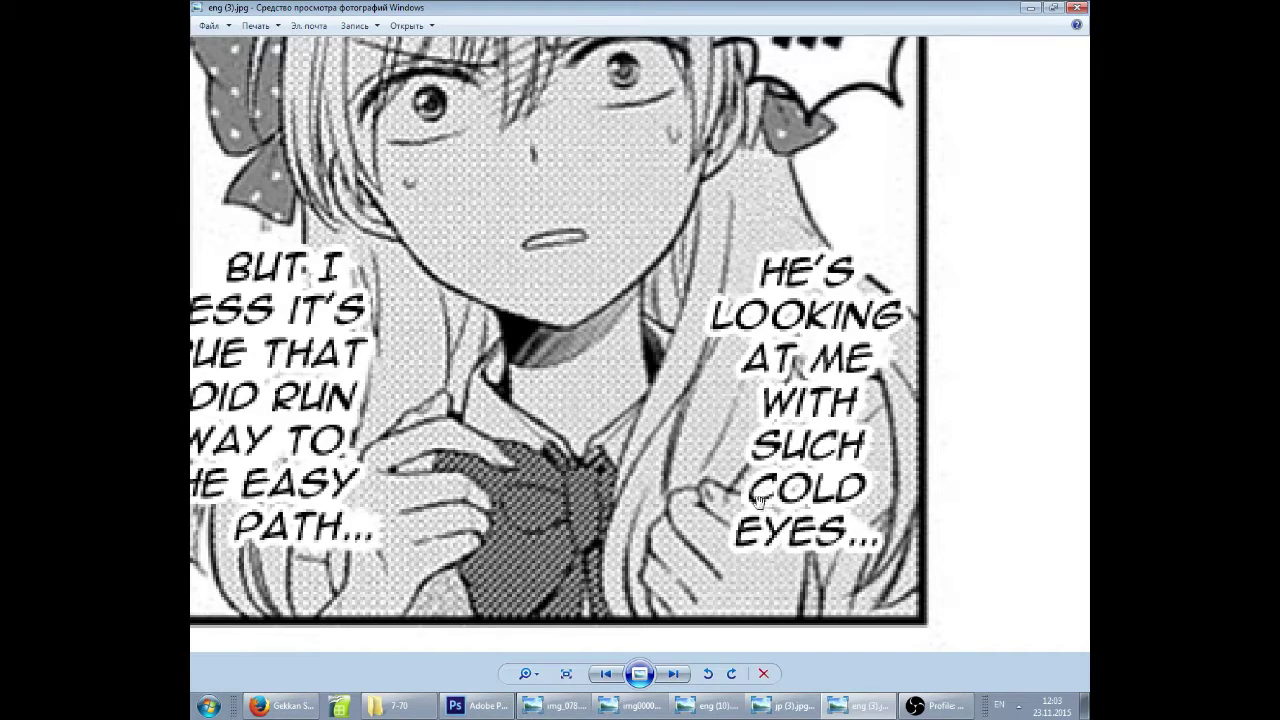
click(790, 708)
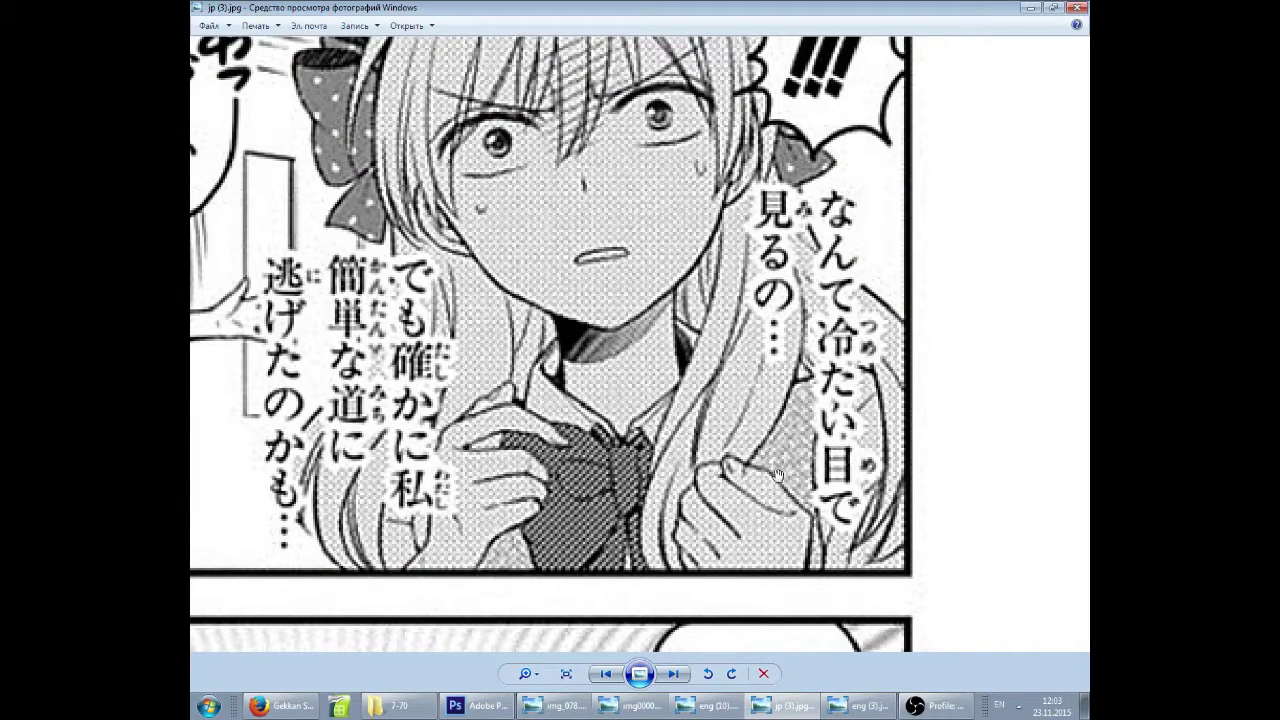
click(845, 708)
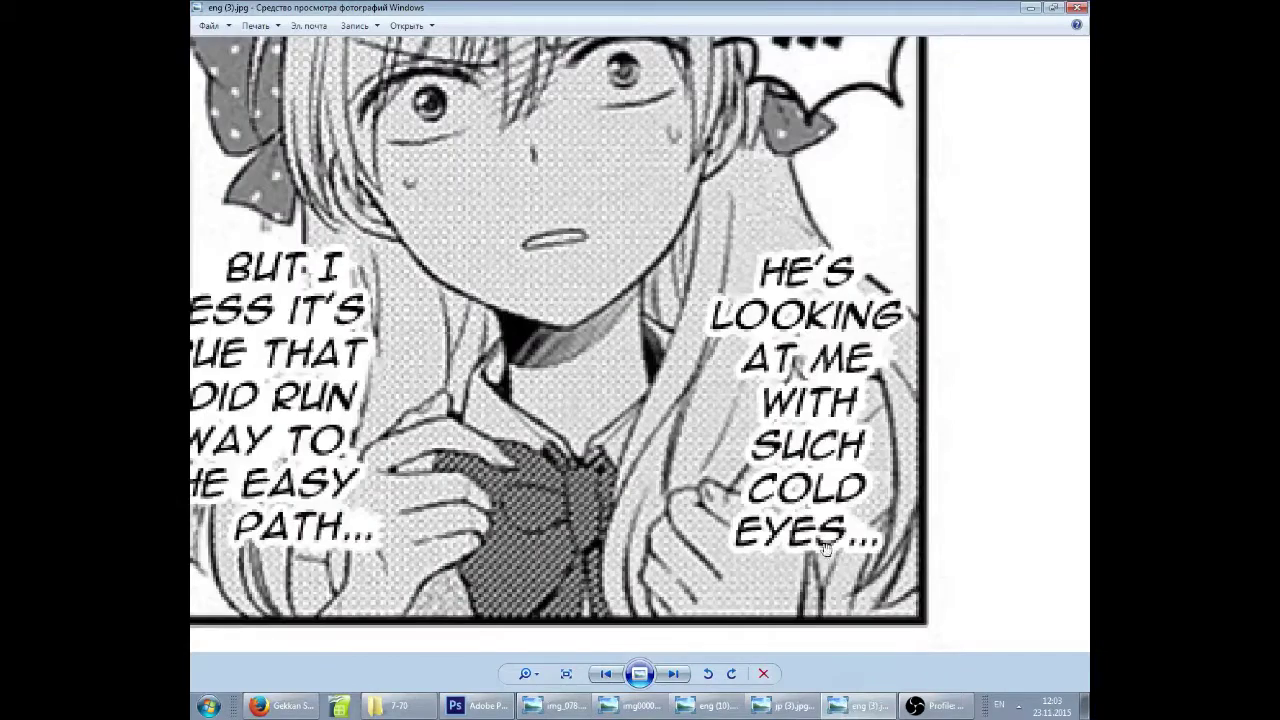
click(766, 710)
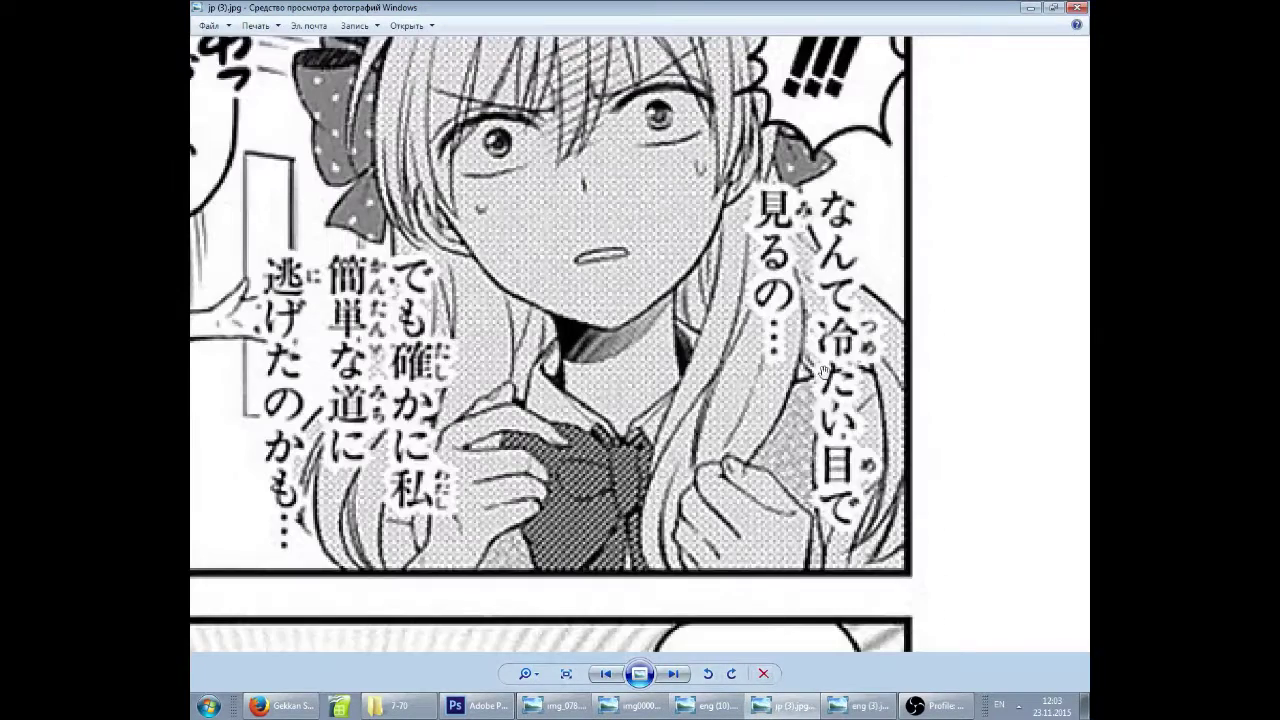
Compare the second panel of jp (2).jpg and eng (2).jpg up close, focusing on the sound effects over the boy's hair.
click(606, 673)
scroll(773, 330, up, 5)
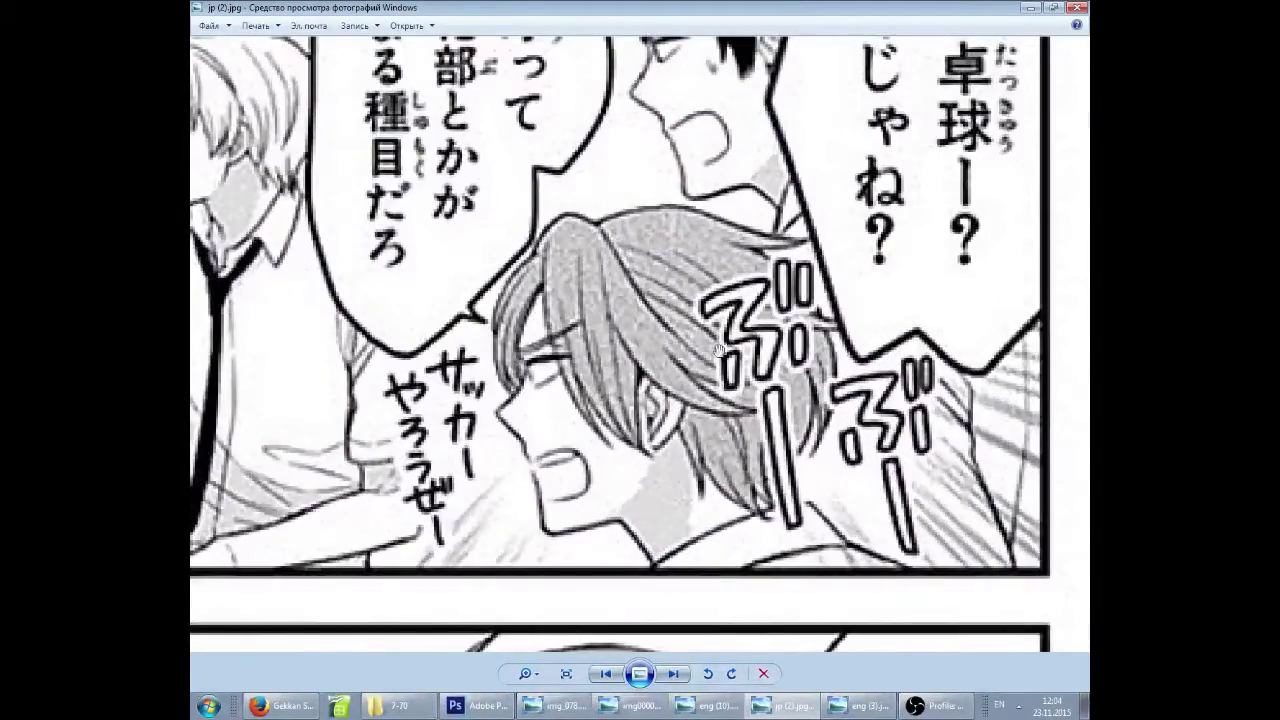
click(862, 705)
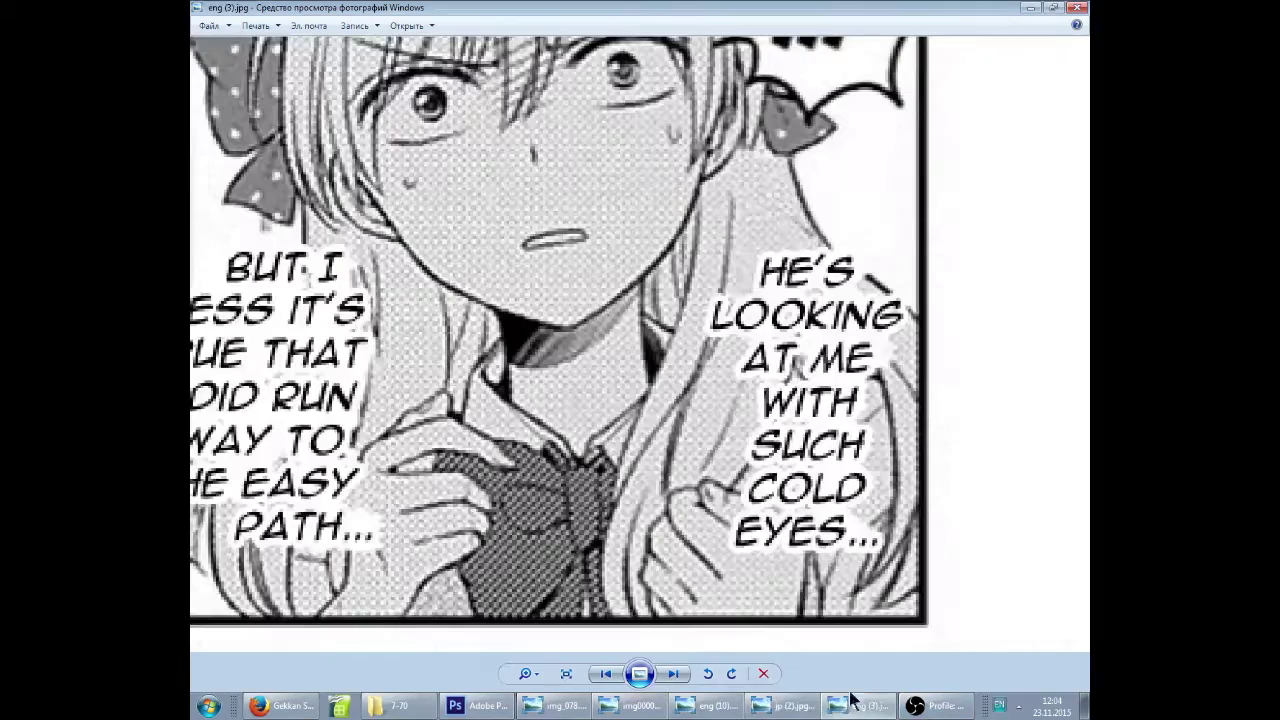
click(606, 673)
scroll(808, 314, up, 6)
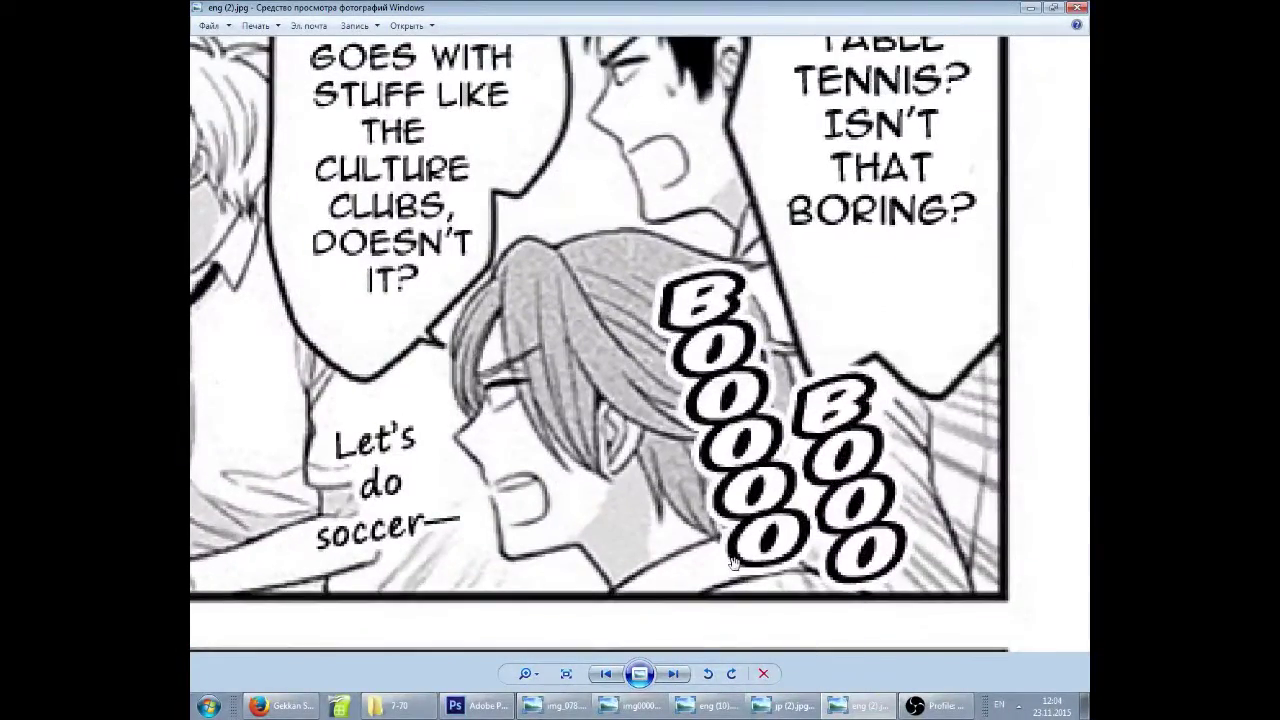
click(785, 705)
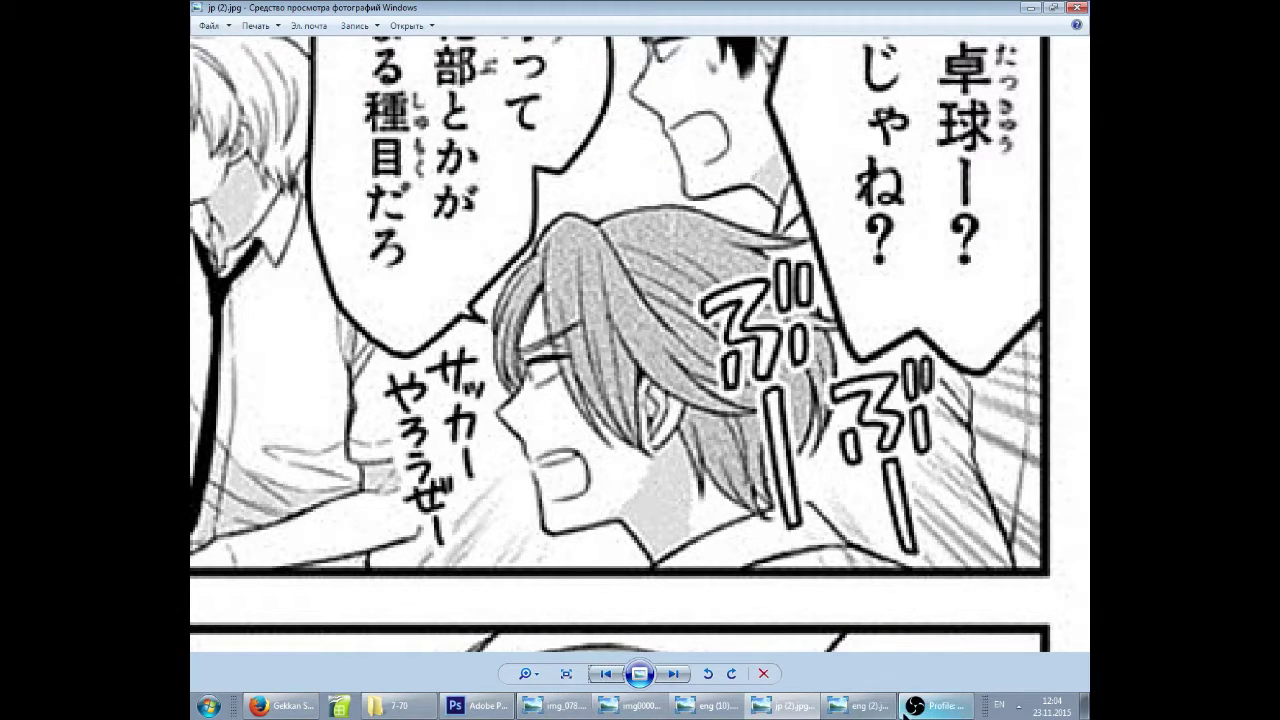
click(860, 705)
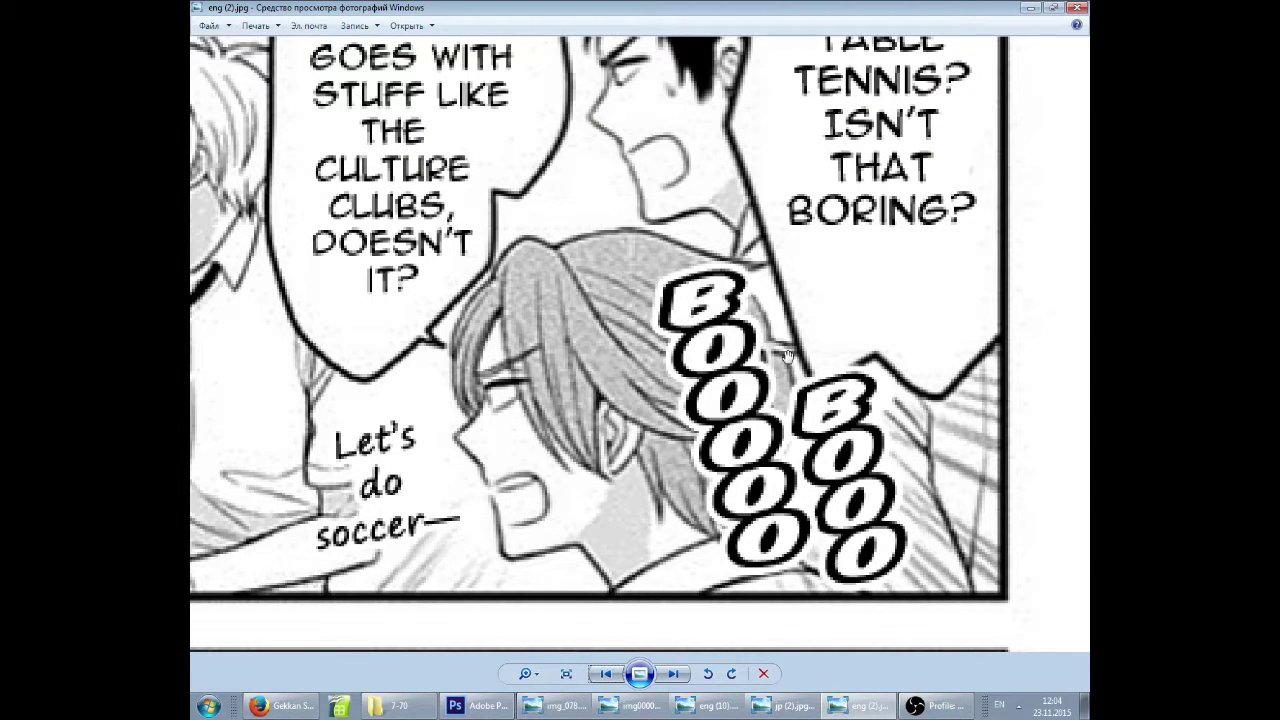
Examine the BOOO lettering in eng (2).jpg at several magnifications against the original in jp (2).jpg, and close both images.
scroll(785, 362, up, 2)
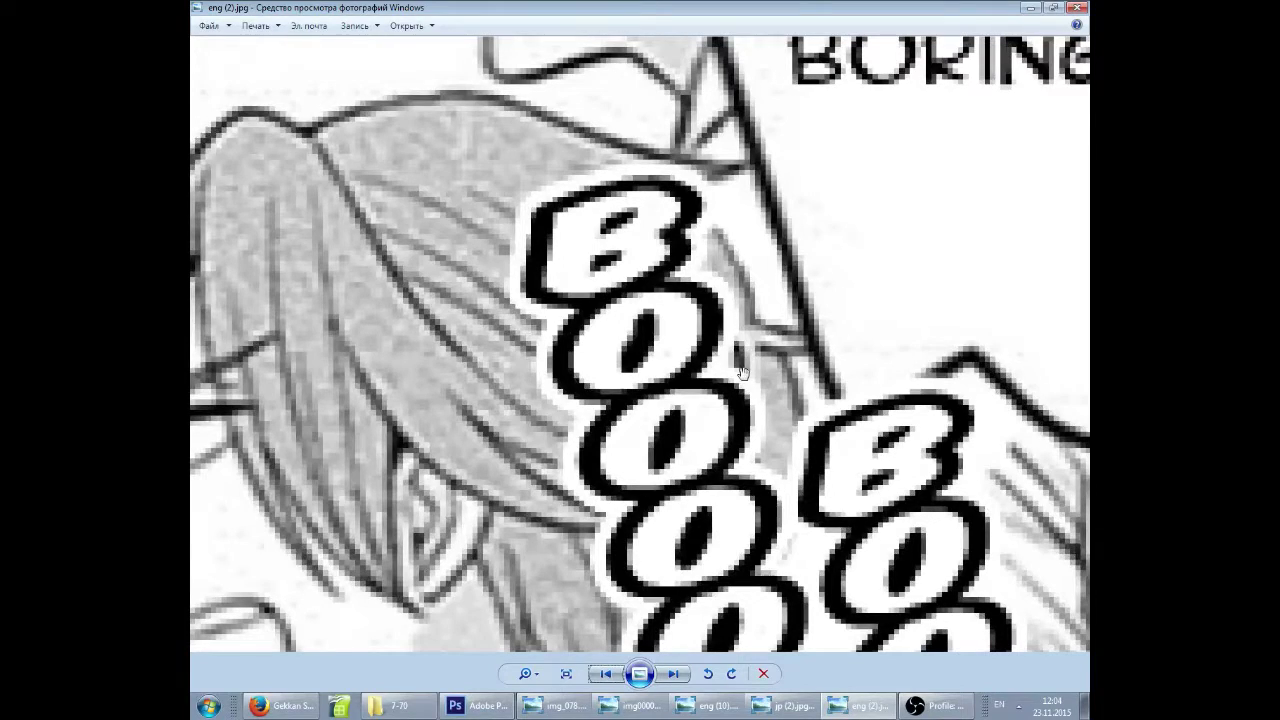
scroll(745, 368, down, 2)
scroll(745, 368, down, 2)
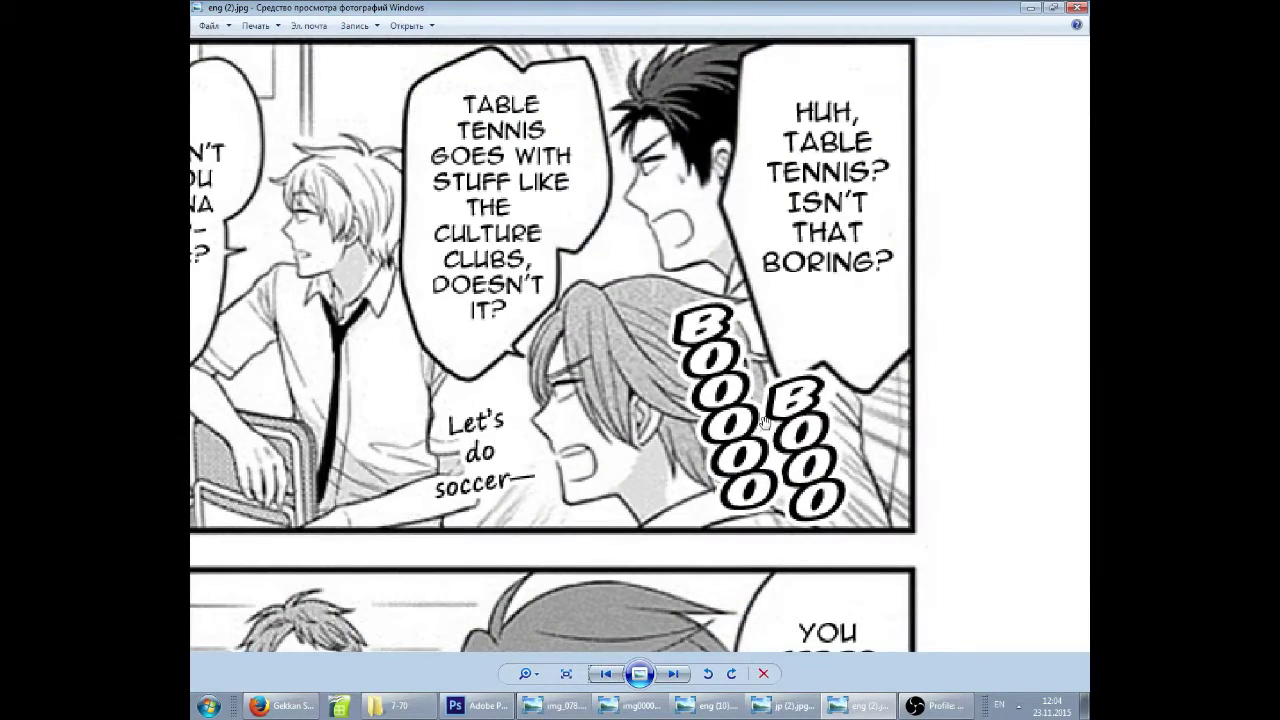
key(alt+Tab)
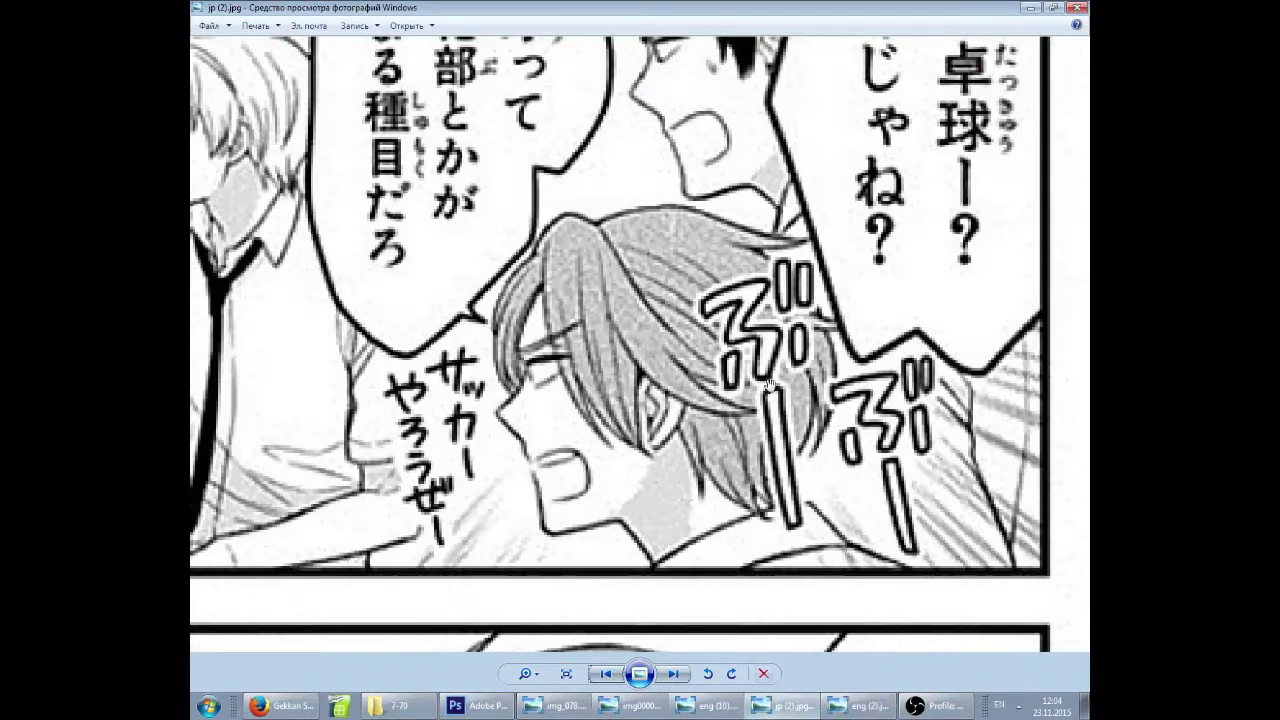
click(882, 708)
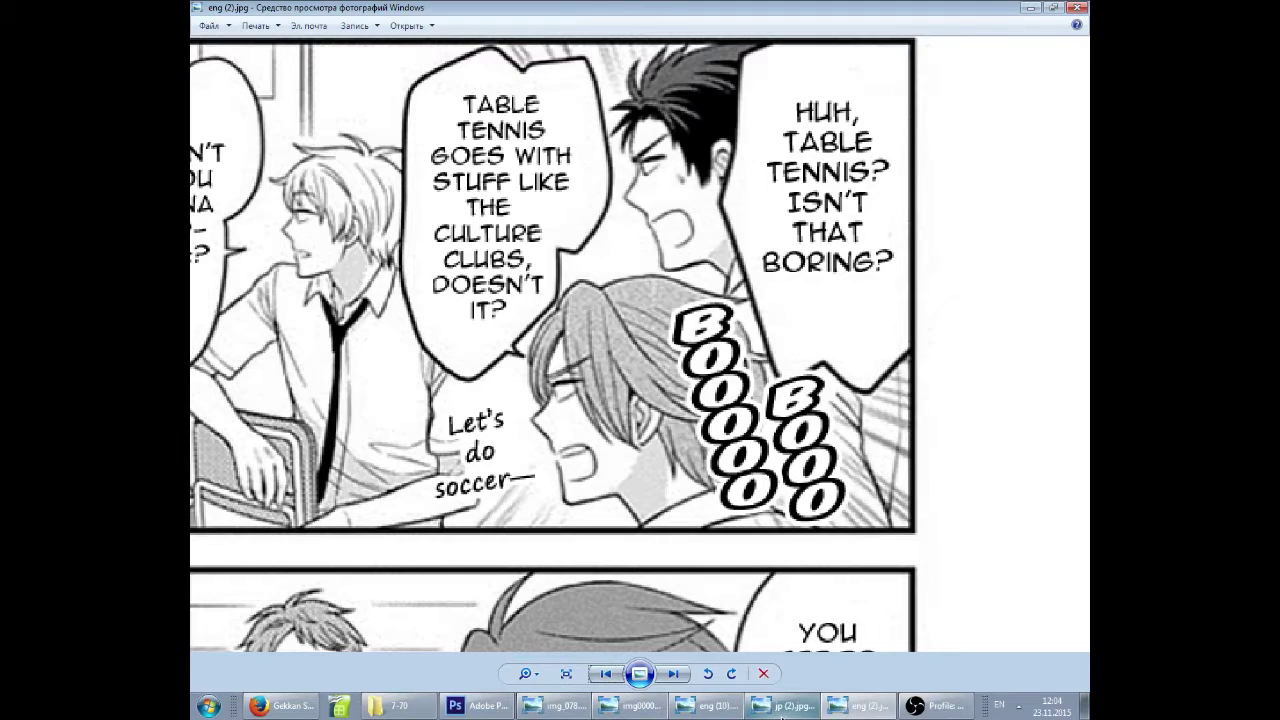
click(781, 708)
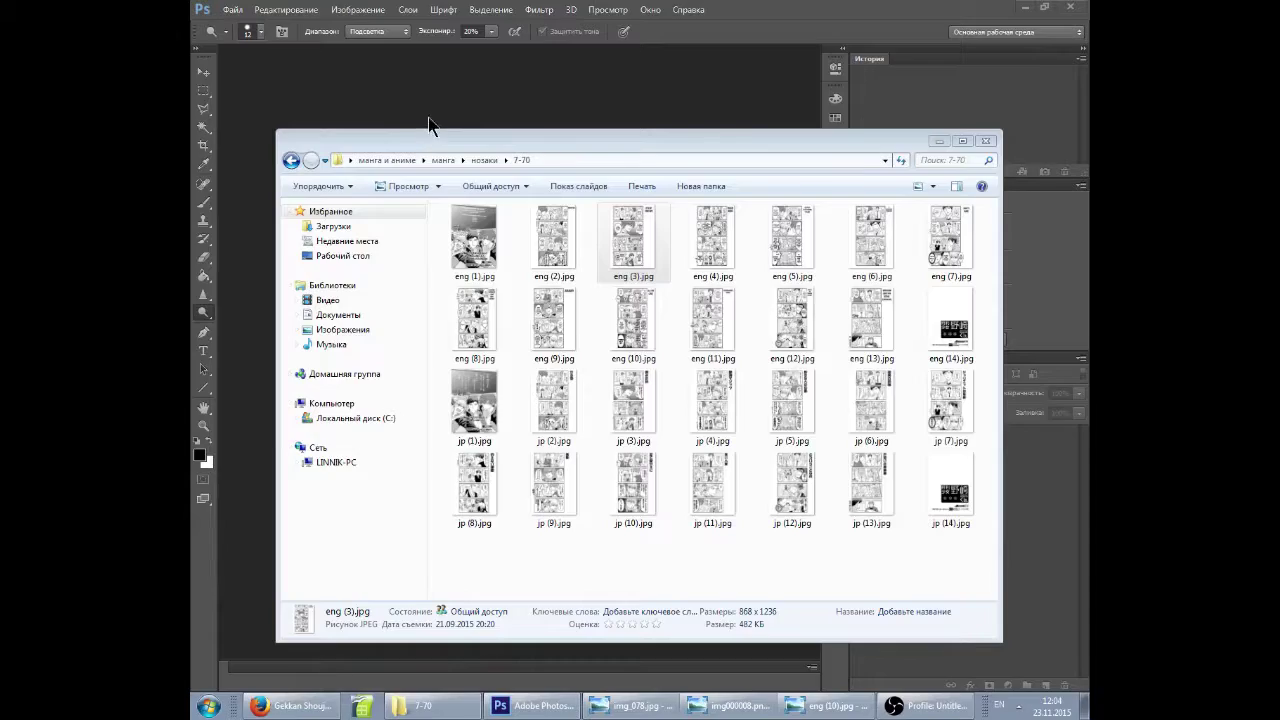
Open jp (2).jpg from the 7-70 folder in Photoshop.
key(Escape)
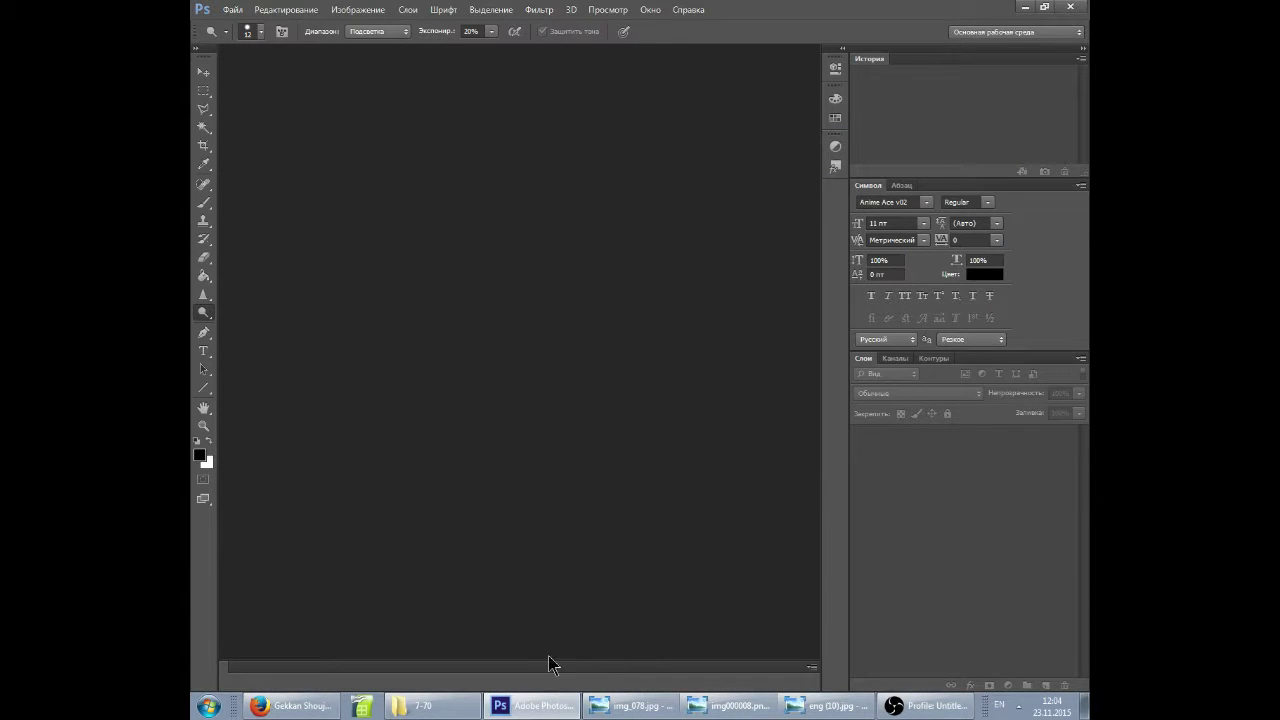
click(425, 706)
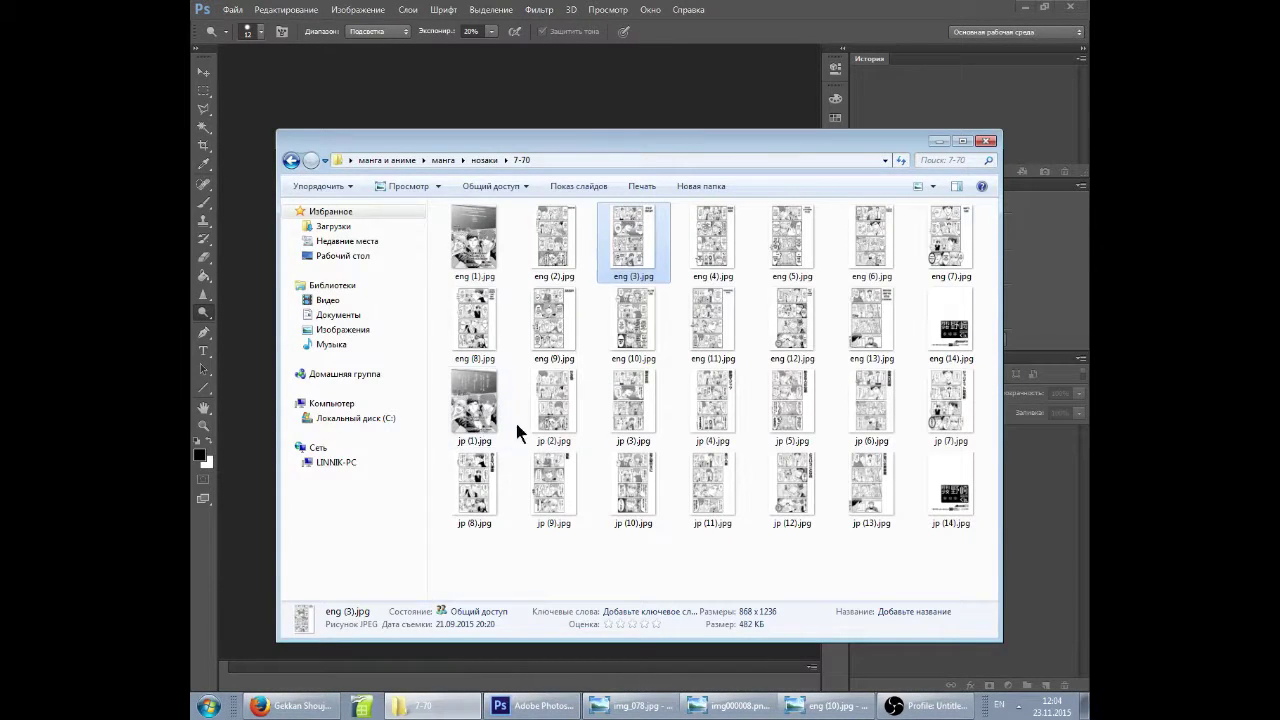
click(562, 412)
click(452, 117)
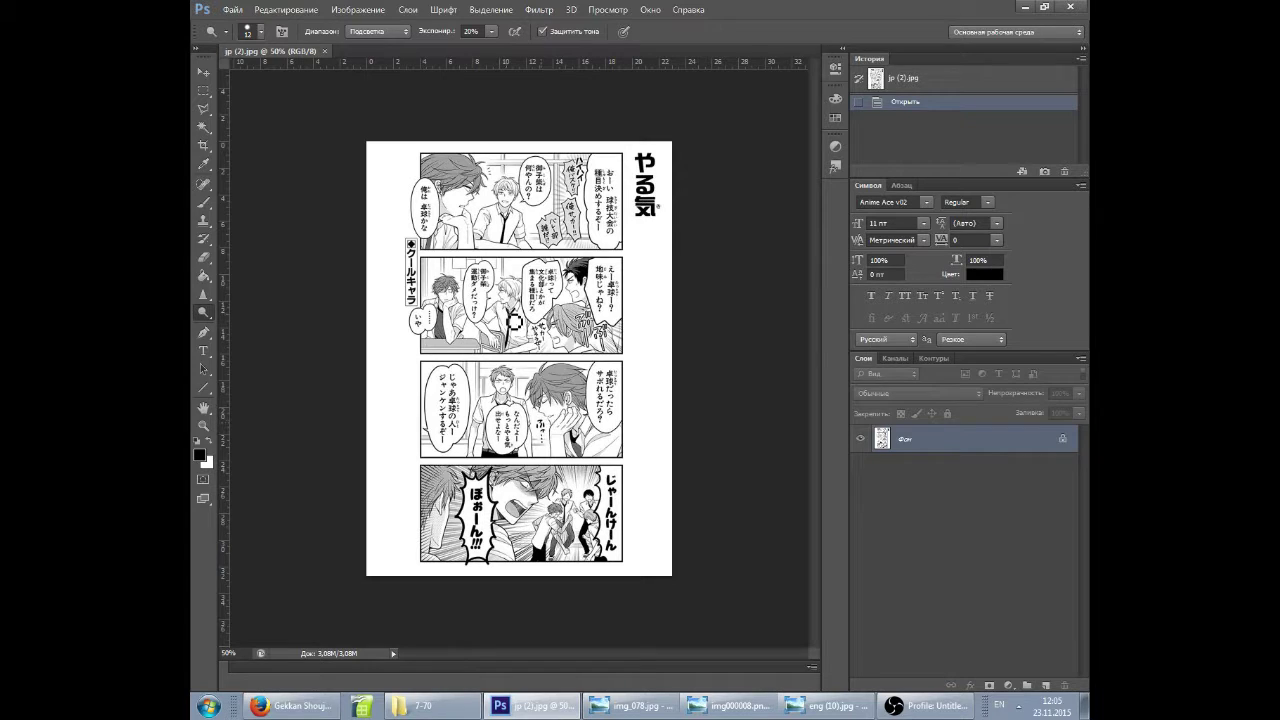
Convert jp (2).jpg to Grayscale mode, discarding its colour data.
click(358, 10)
mouse_move(428, 24)
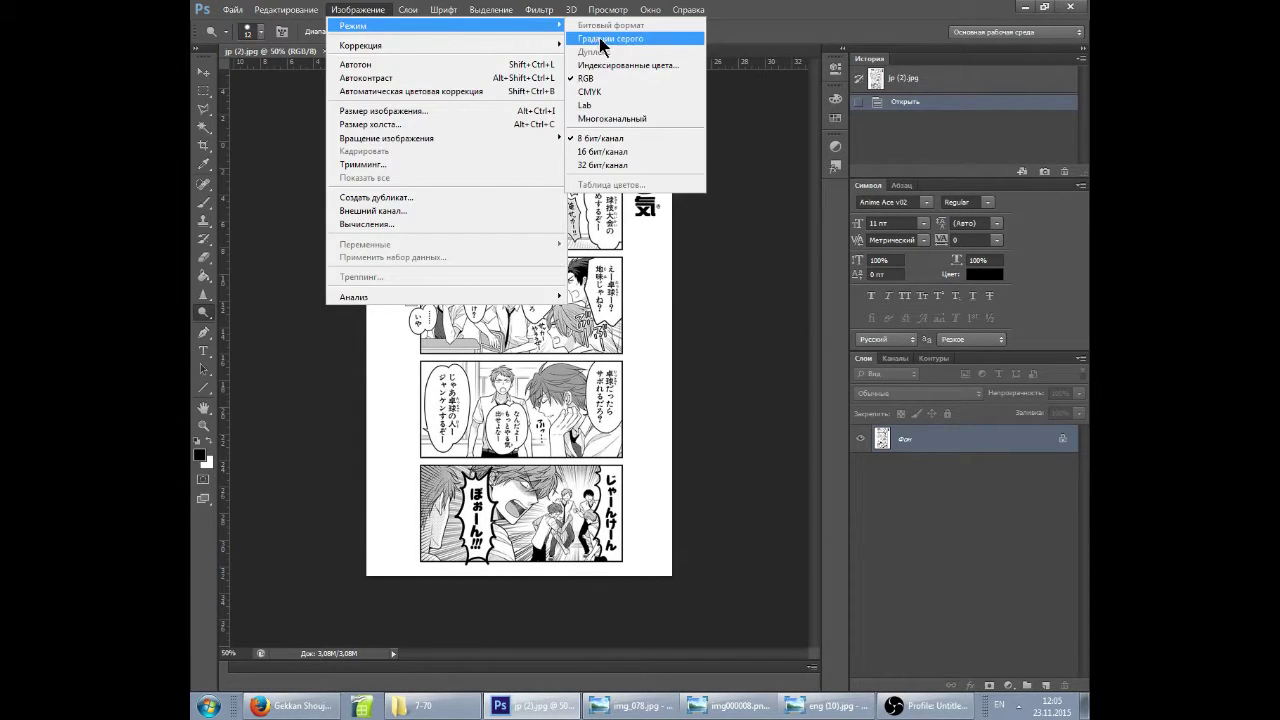
click(604, 38)
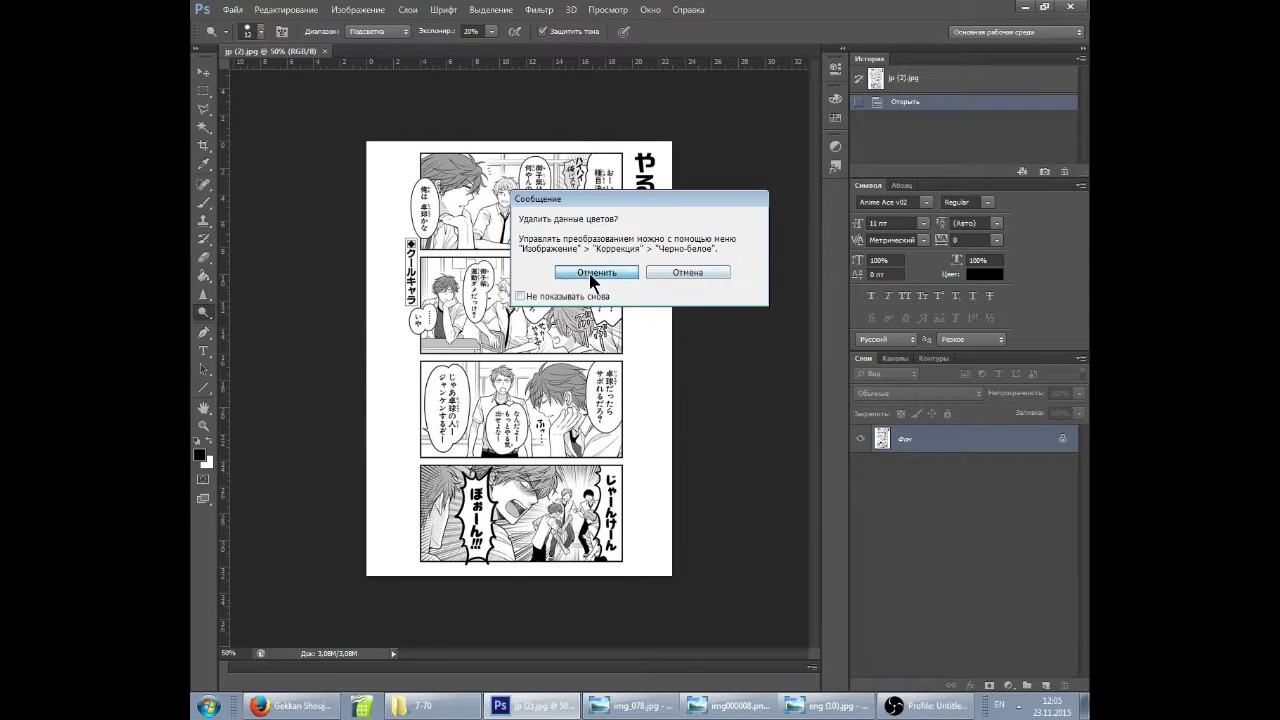
click(593, 273)
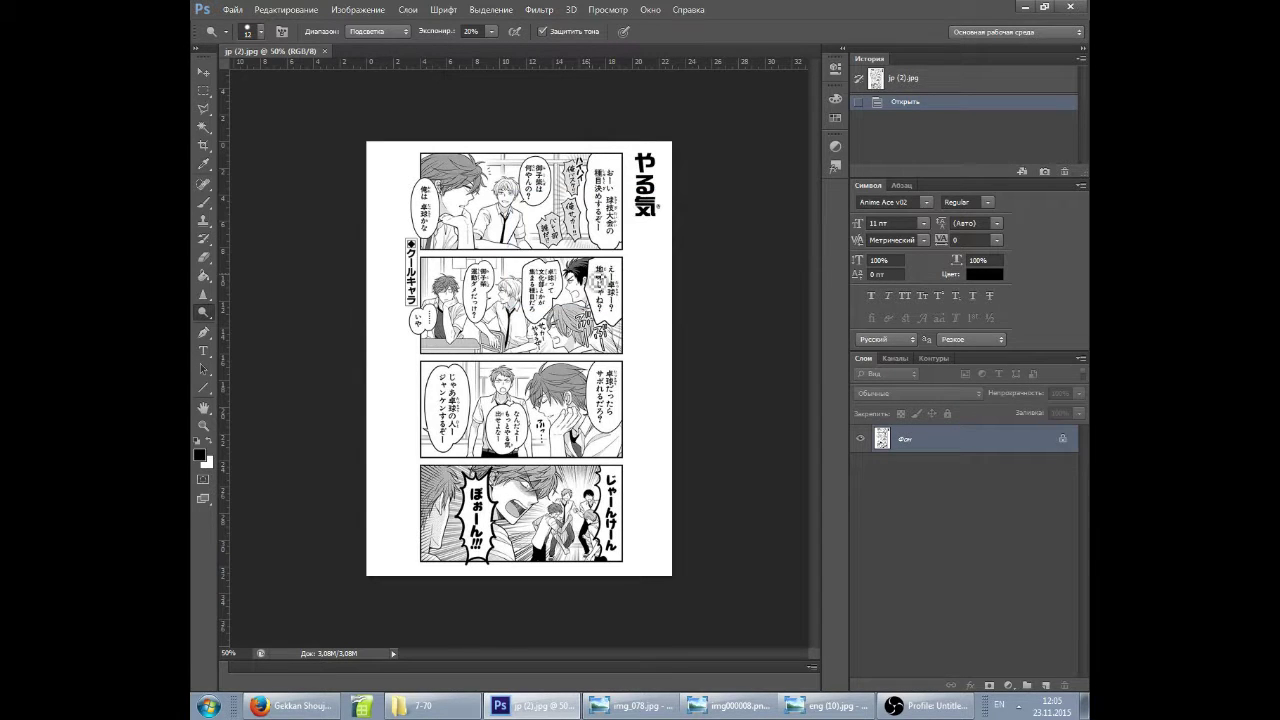
Revert jp (2).jpg to its freshly opened state, undoing the Dodge stroke and the grayscale conversion.
click(365, 10)
mouse_move(359, 29)
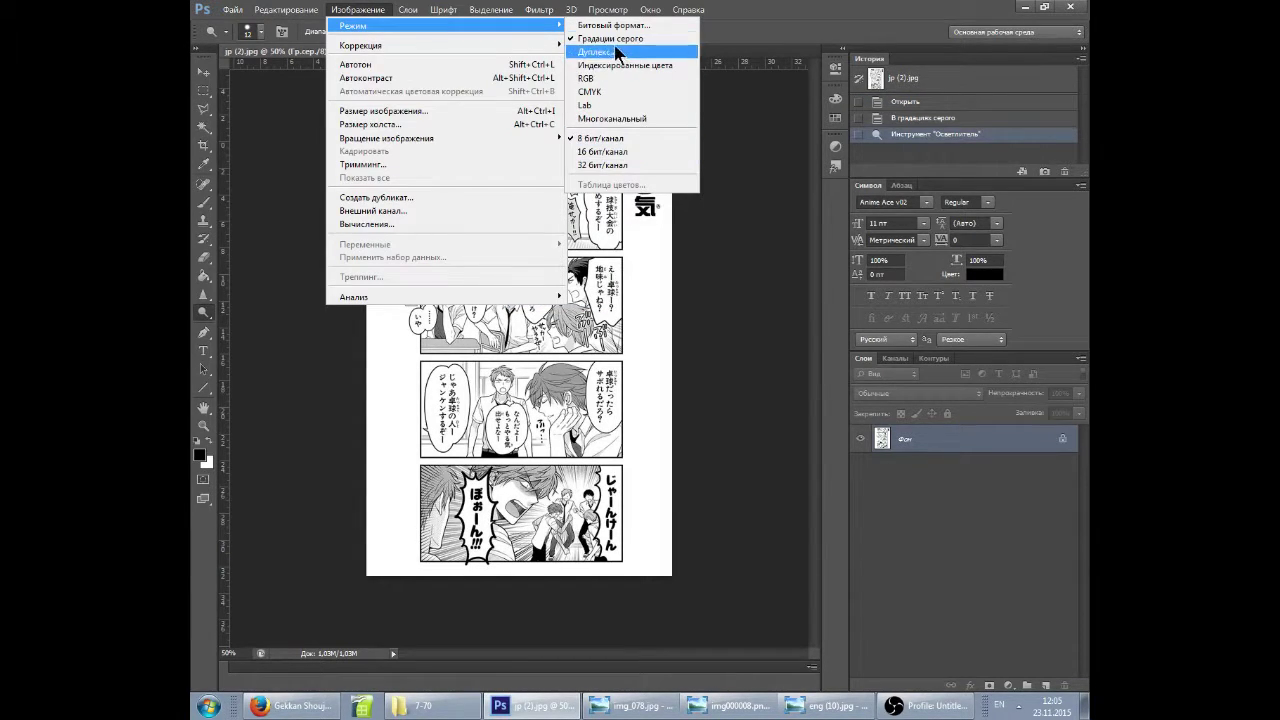
click(614, 48)
click(900, 118)
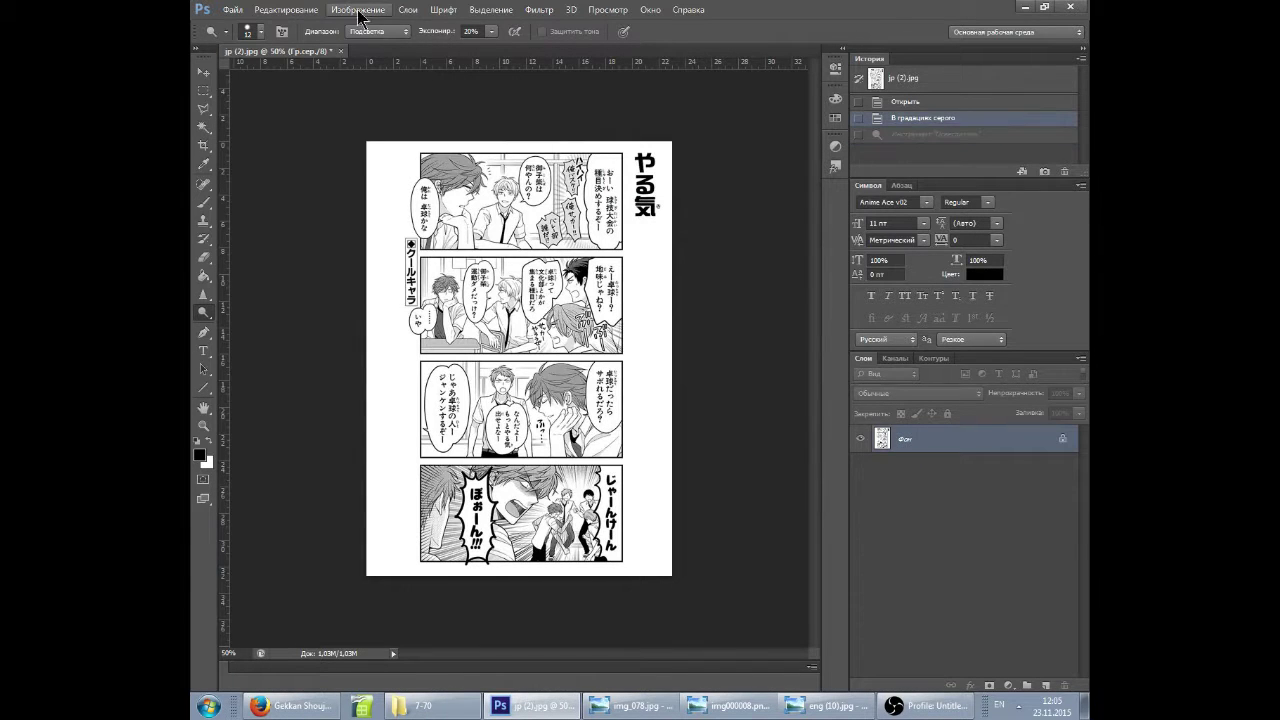
click(360, 10)
mouse_move(355, 30)
click(600, 48)
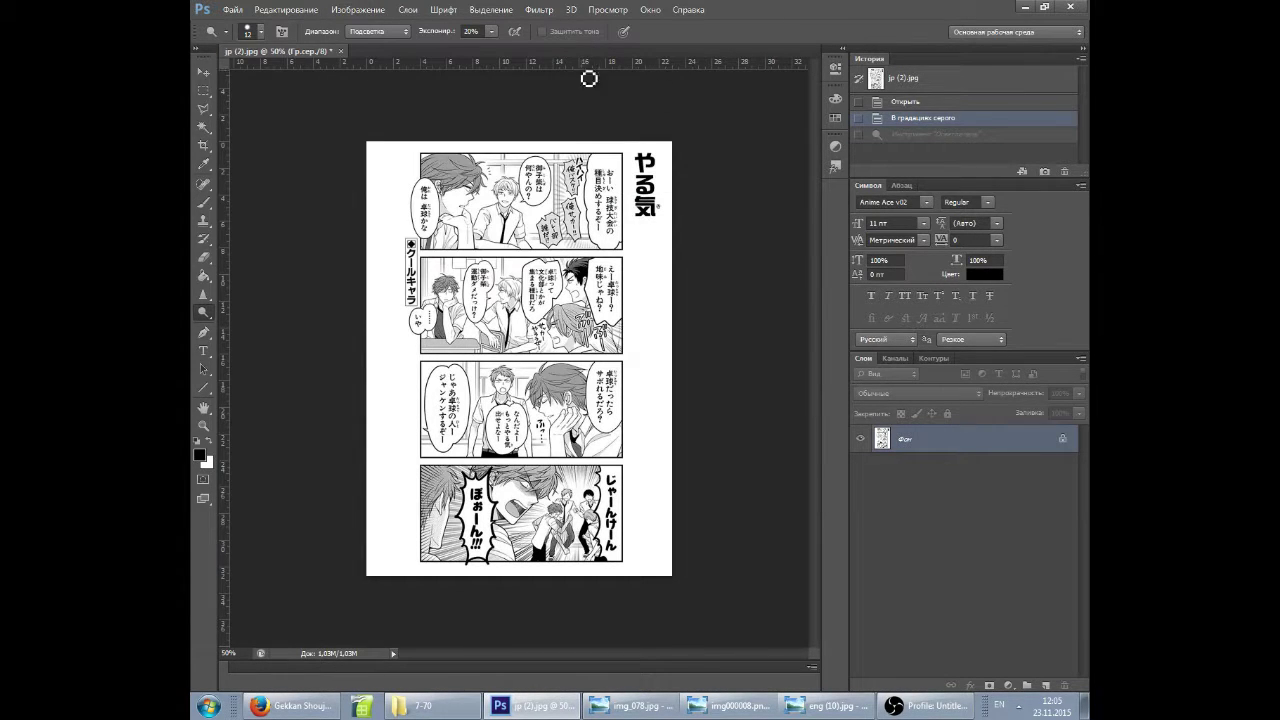
click(906, 102)
Set the page's colour mode to Grayscale and accept removing the colour information.
click(358, 10)
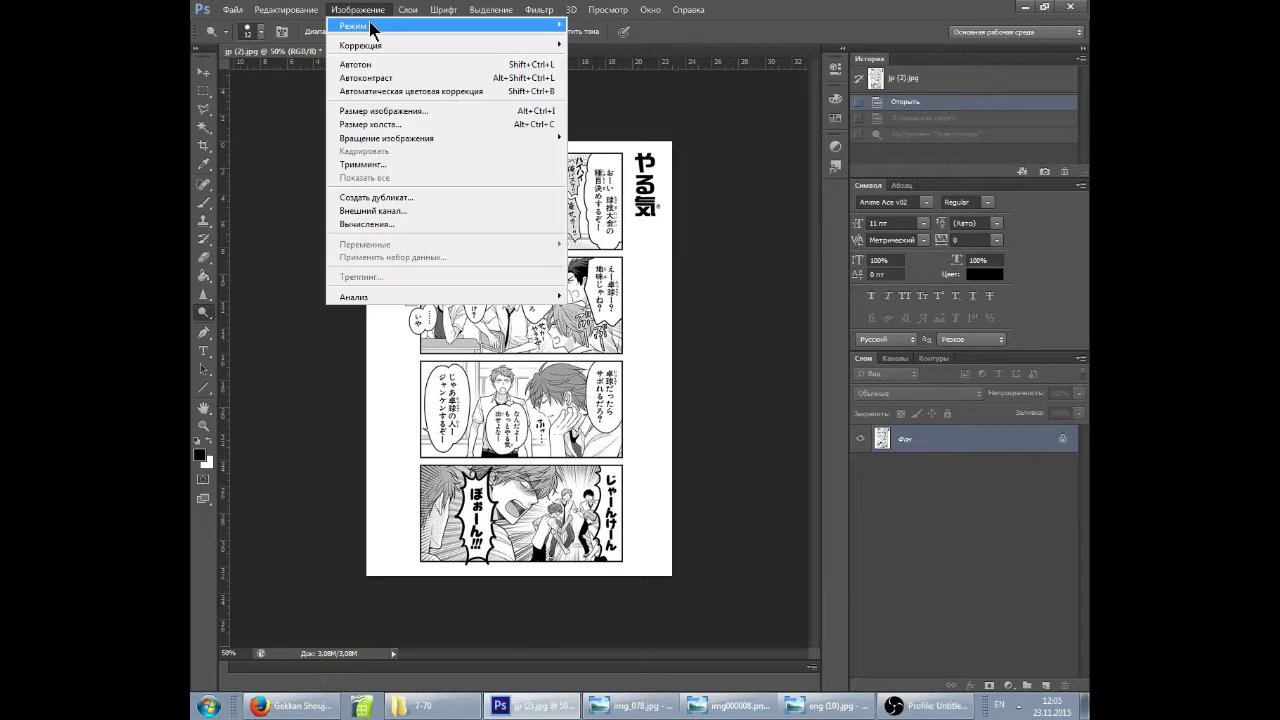
mouse_move(371, 26)
click(620, 39)
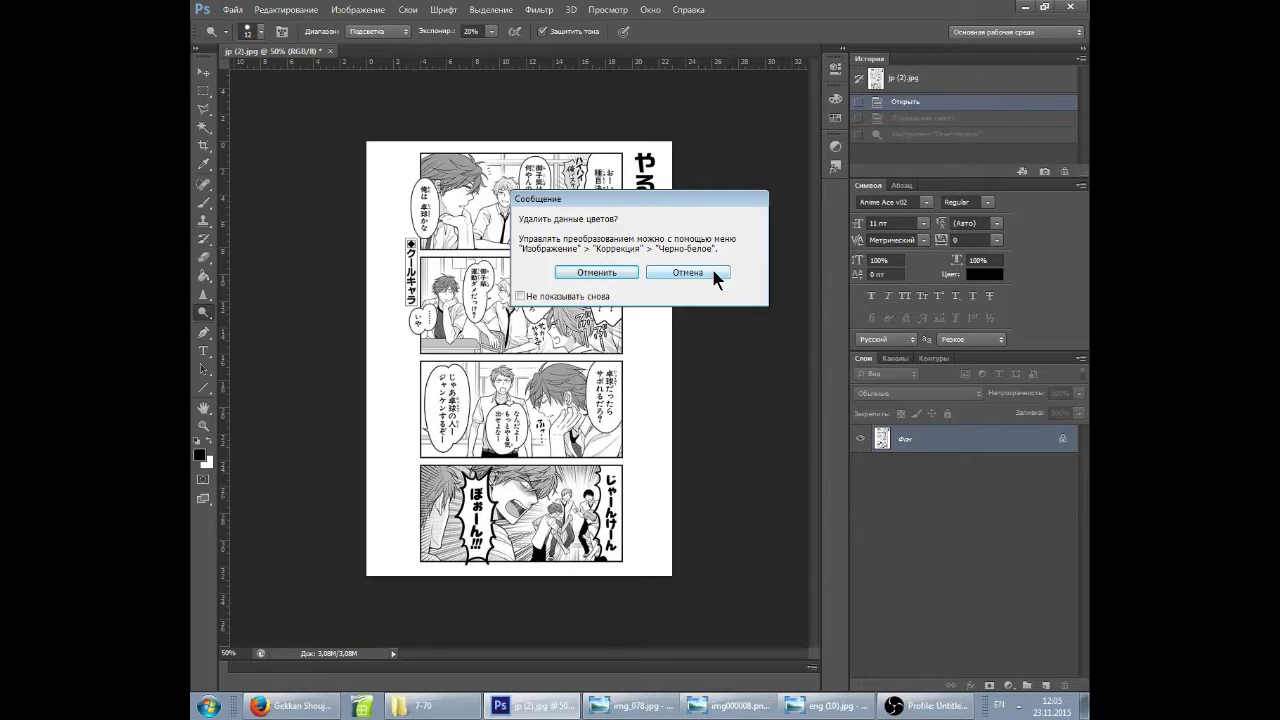
click(616, 272)
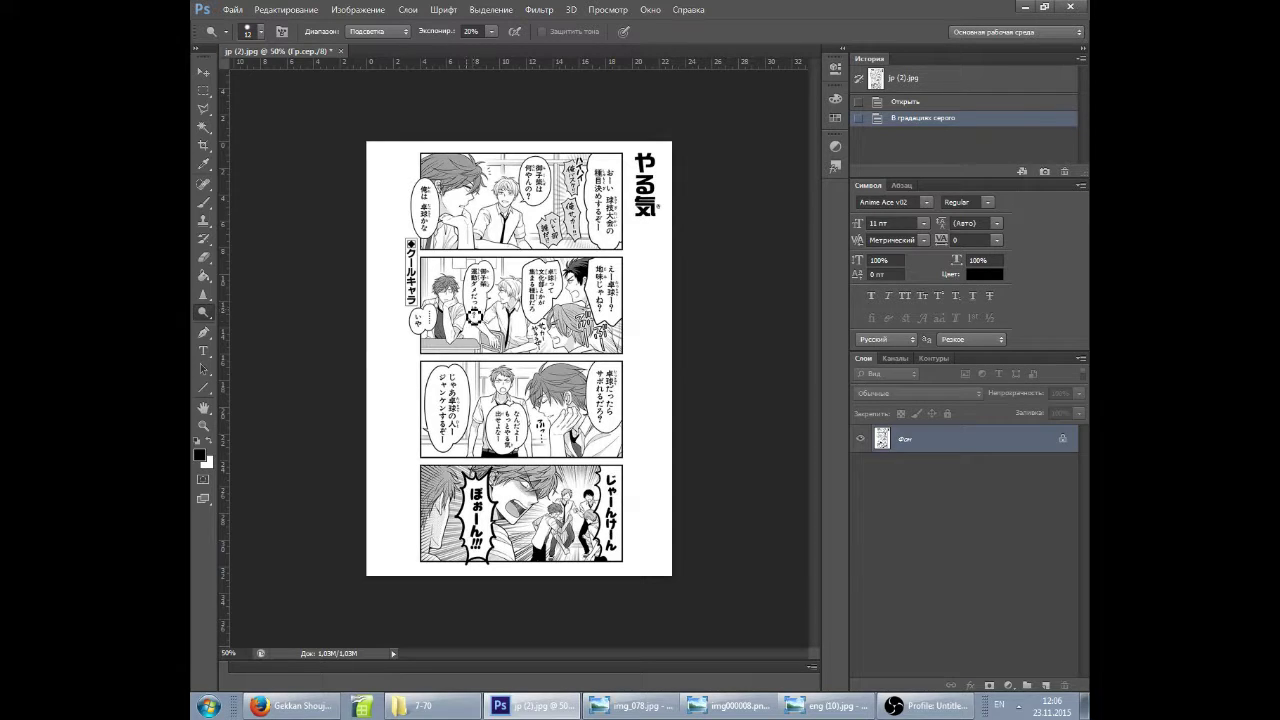
Place eng (2).jpg from the 7-70 folder as a layer over the Japanese page and hide that layer.
click(203, 350)
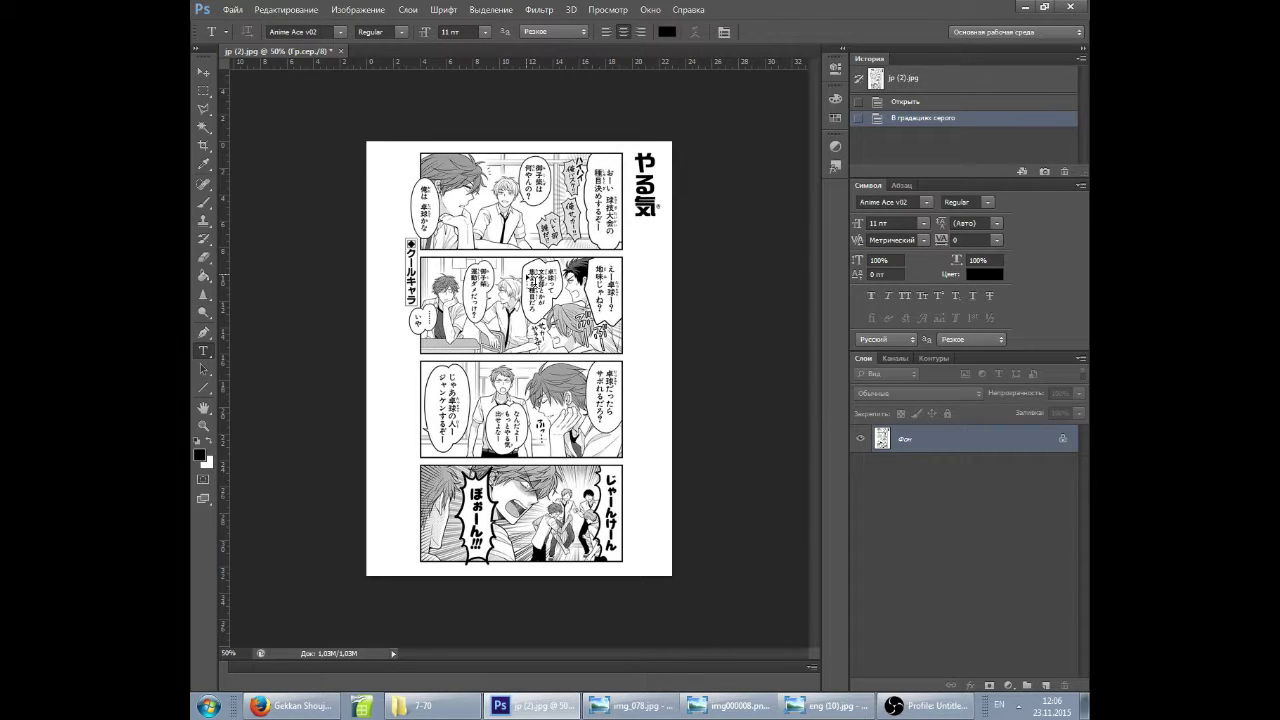
click(425, 705)
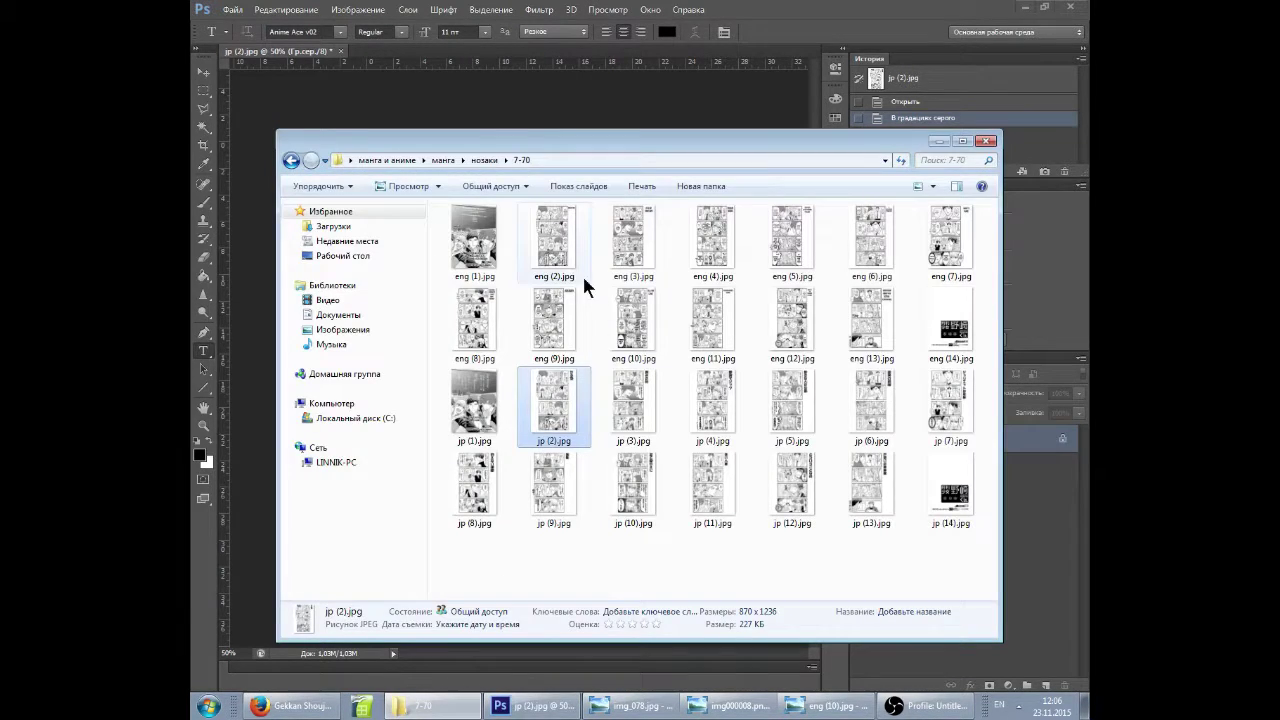
drag(584, 154, 568, 286)
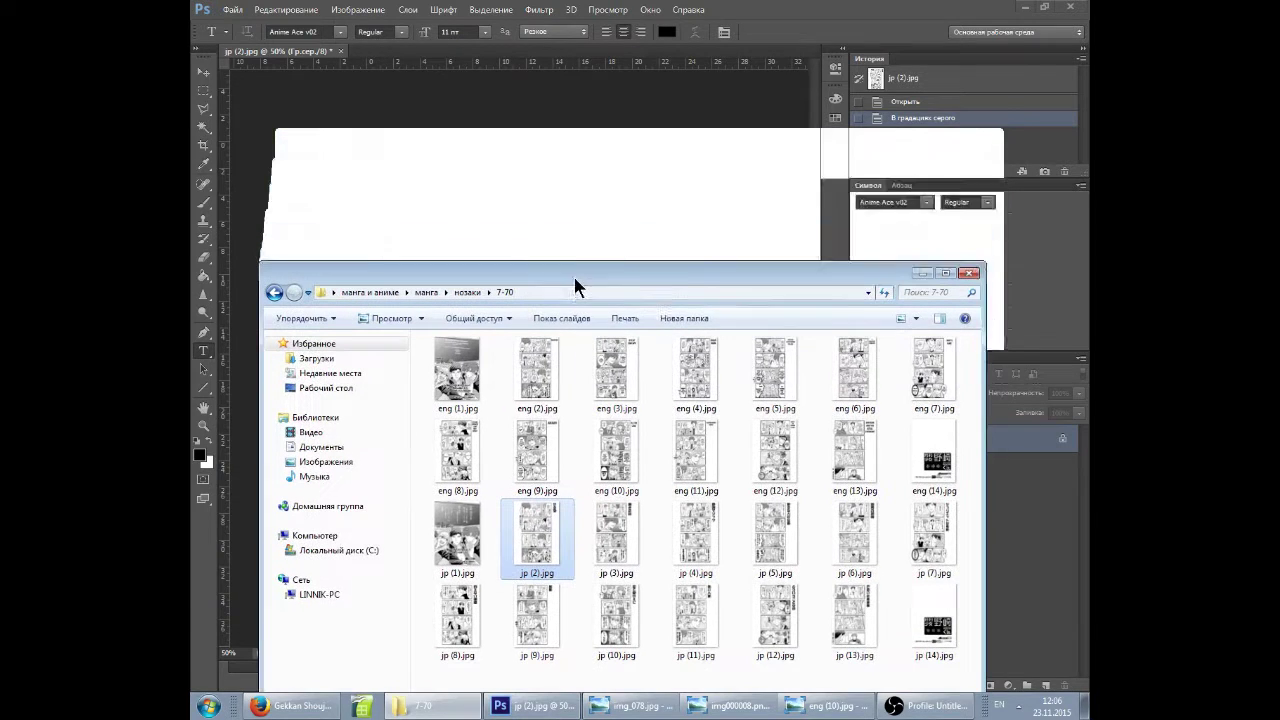
click(536, 395)
drag(543, 400, 533, 245)
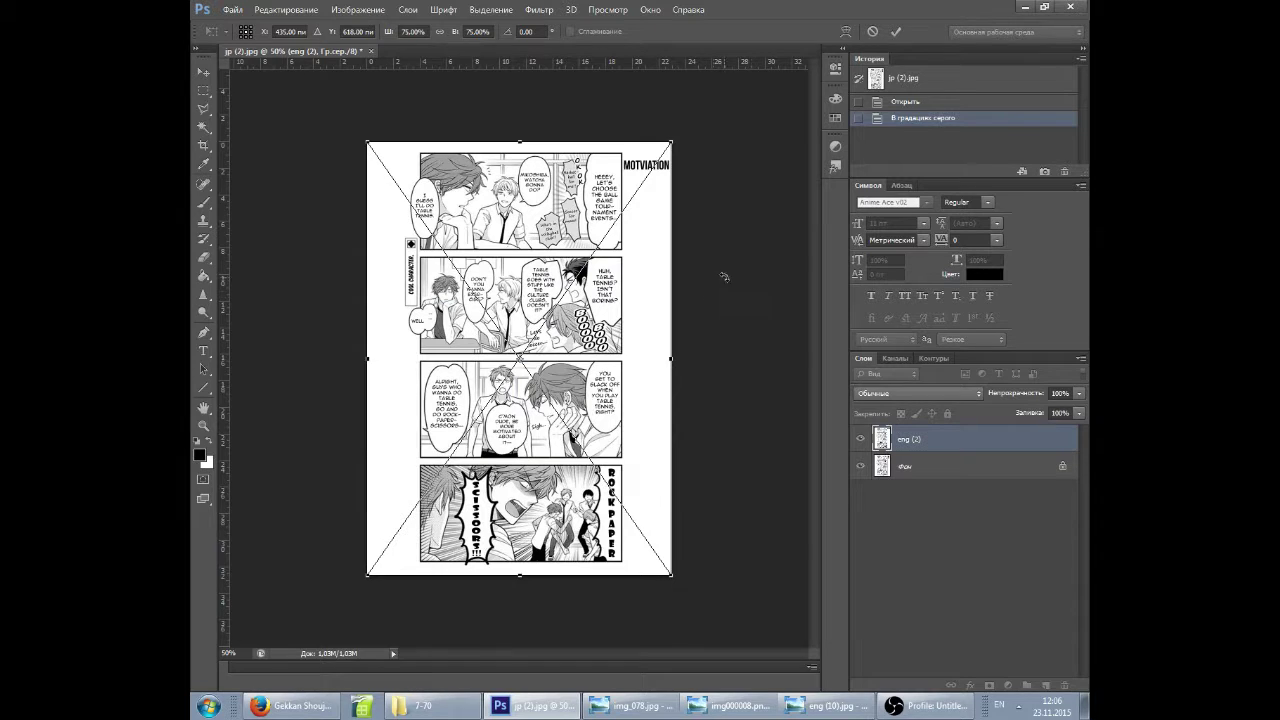
key(Return)
key(t)
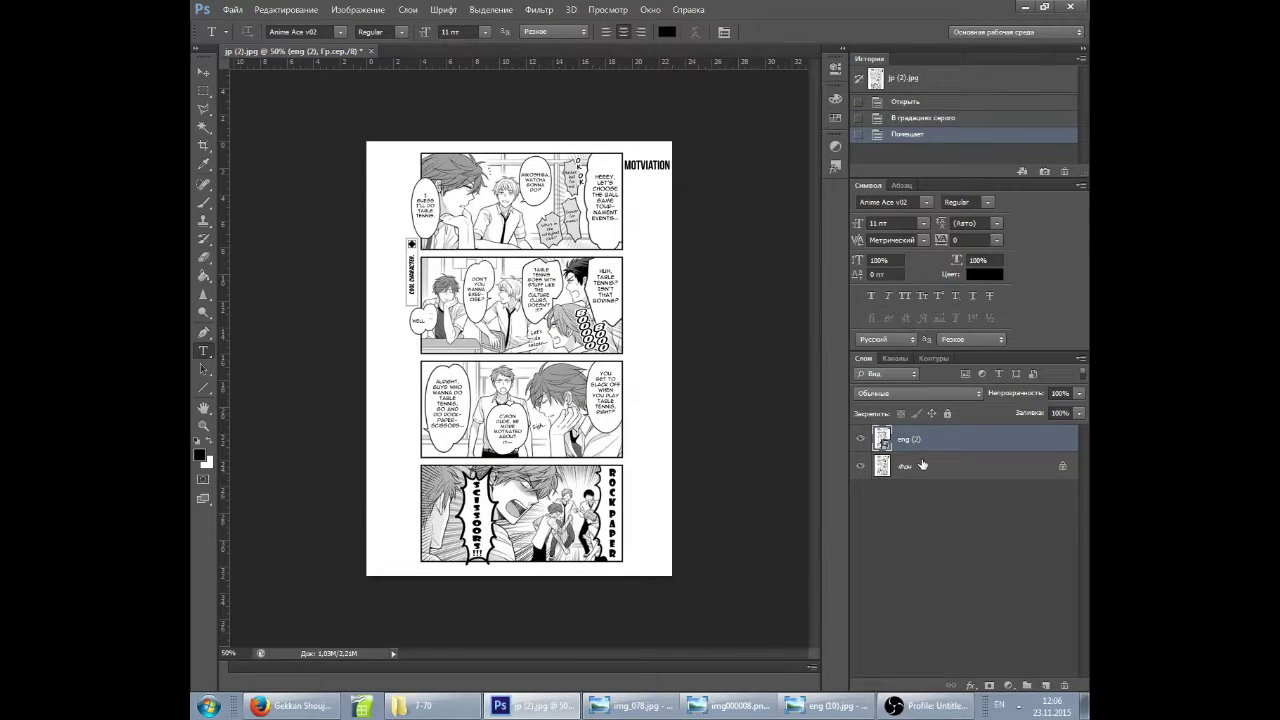
click(860, 439)
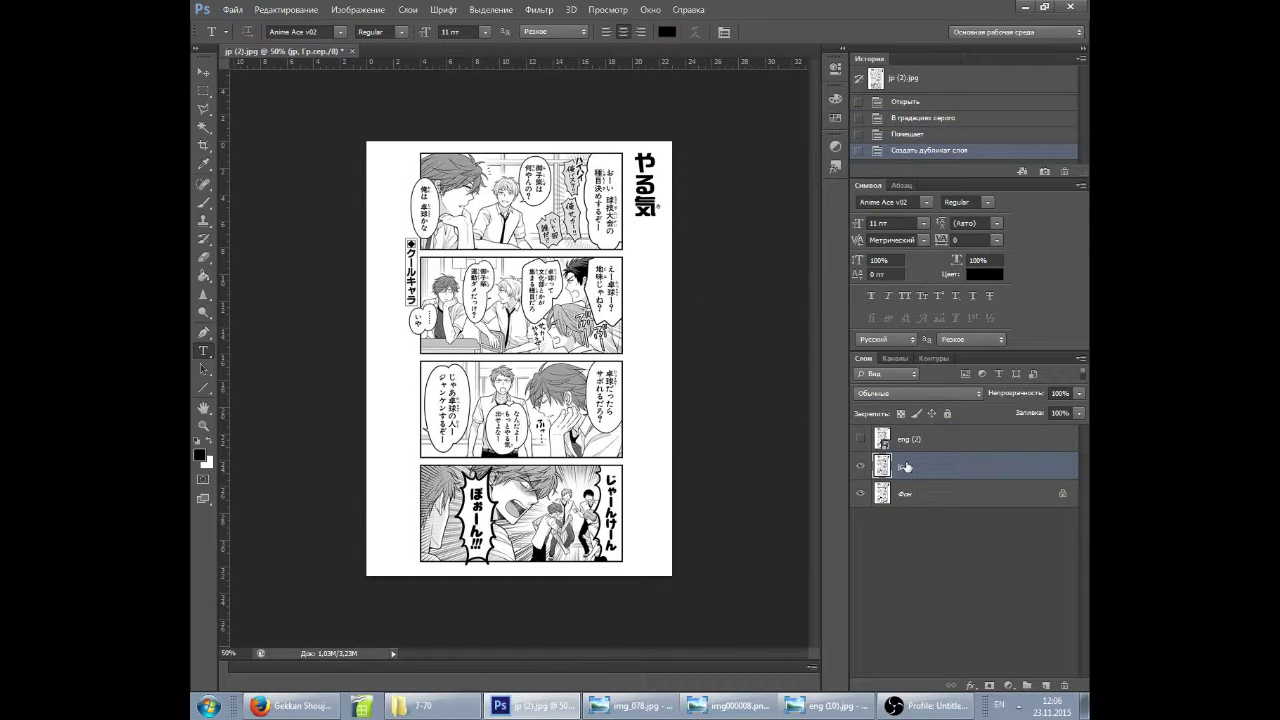
Delete the duplicate jp layer above the background.
key(Delete)
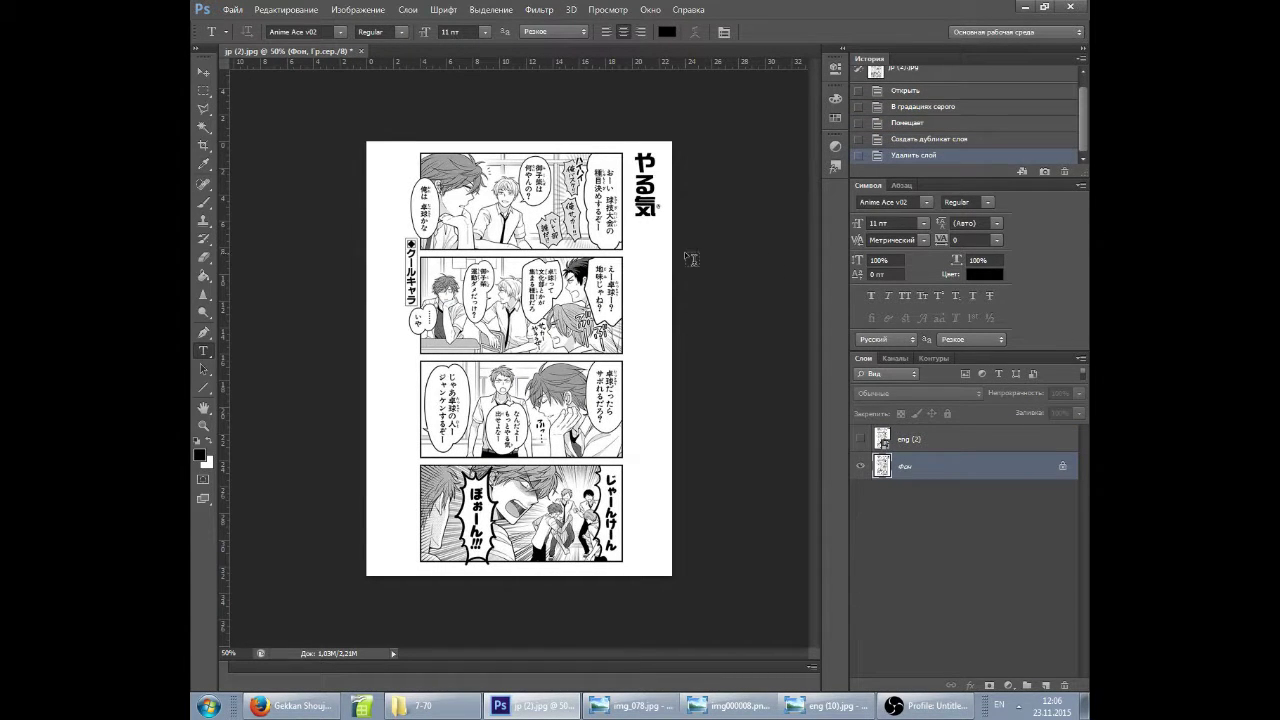
Place a horizontal and a vertical guide along the first panel's top and left borders to check the page alignment.
scroll(609, 281, up, 6)
scroll(486, 140, up, 3)
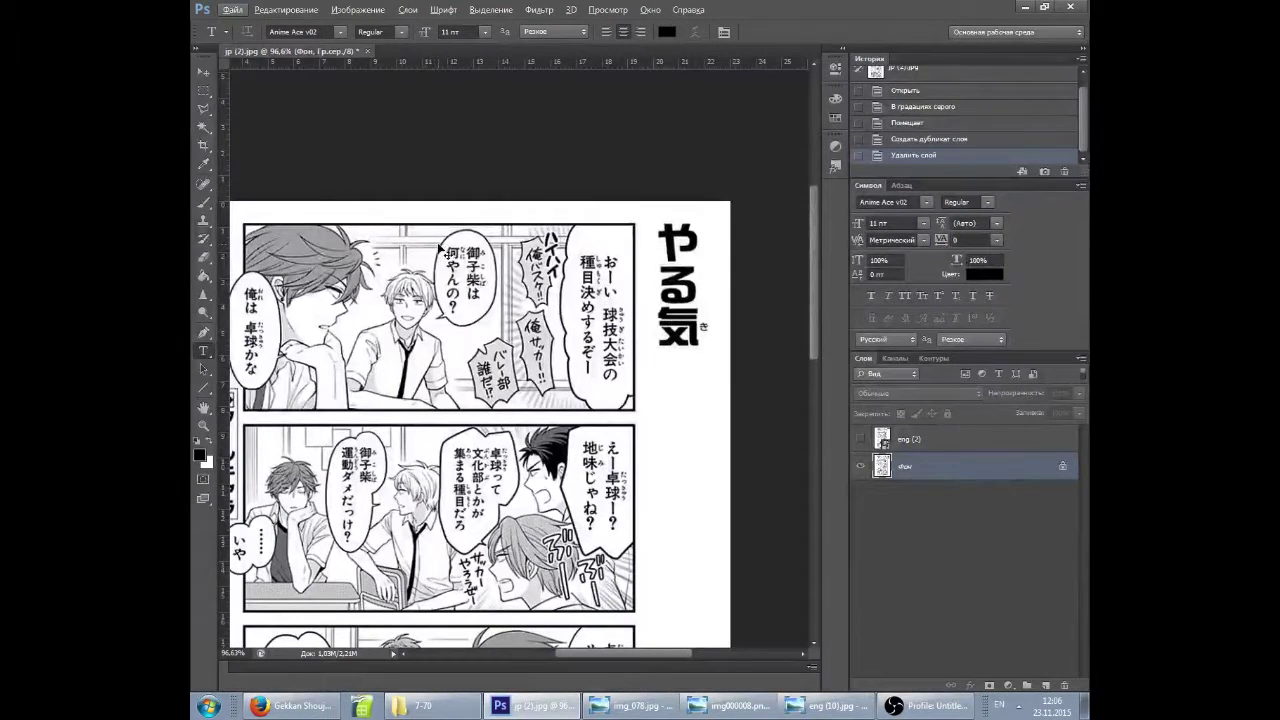
scroll(440, 250, left, 2)
scroll(492, 215, up, 2)
scroll(486, 222, left, 3)
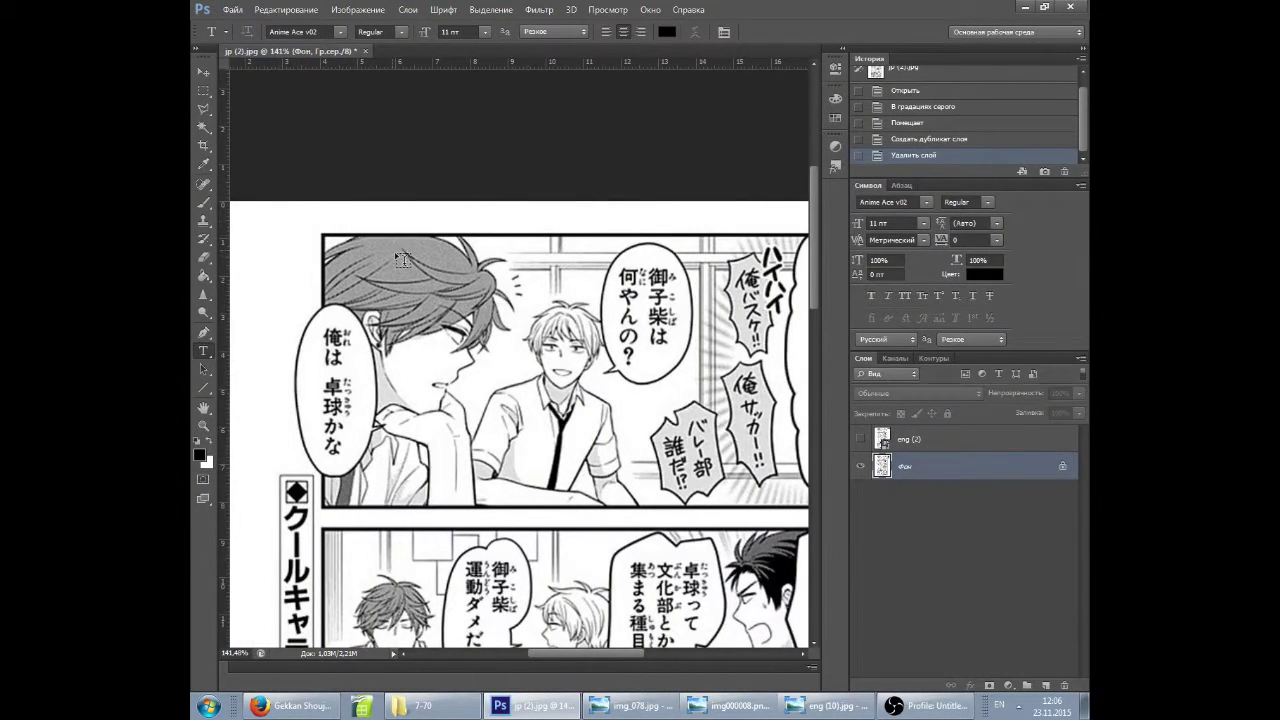
scroll(405, 262, up, 1)
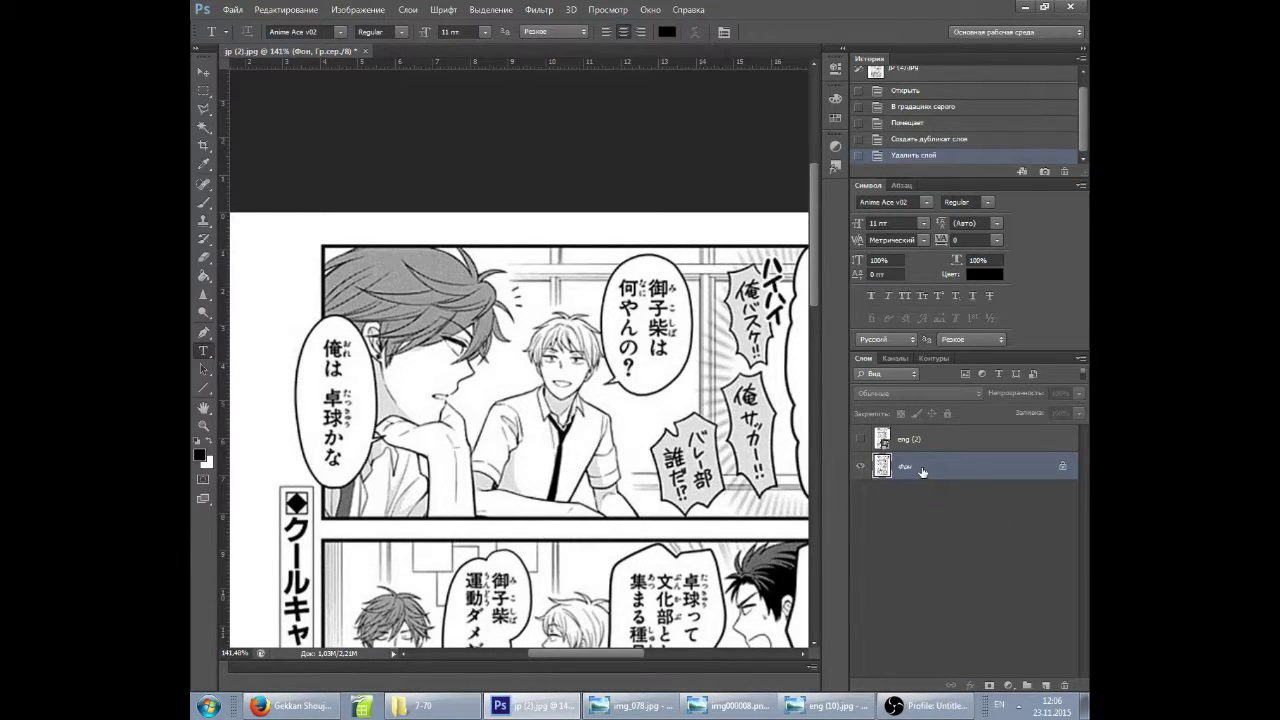
drag(558, 65, 518, 244)
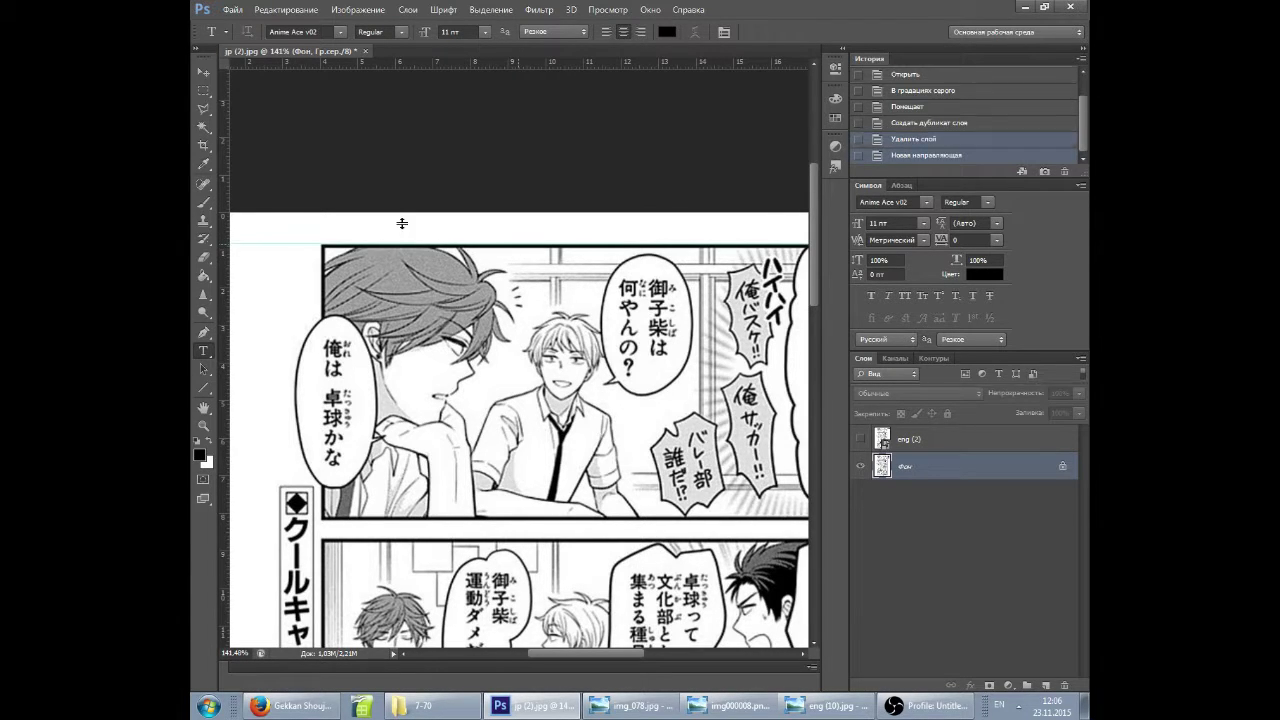
drag(227, 218, 321, 270)
scroll(380, 306, down, 5)
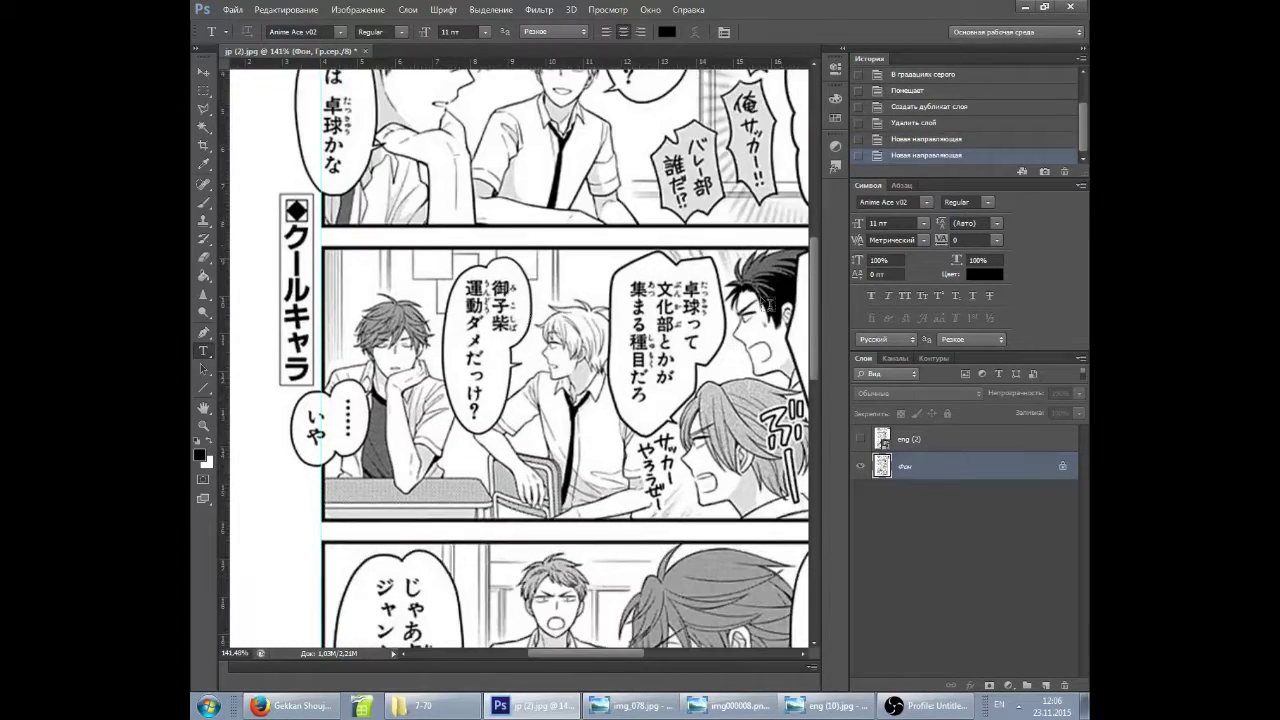
drag(815, 258, 827, 197)
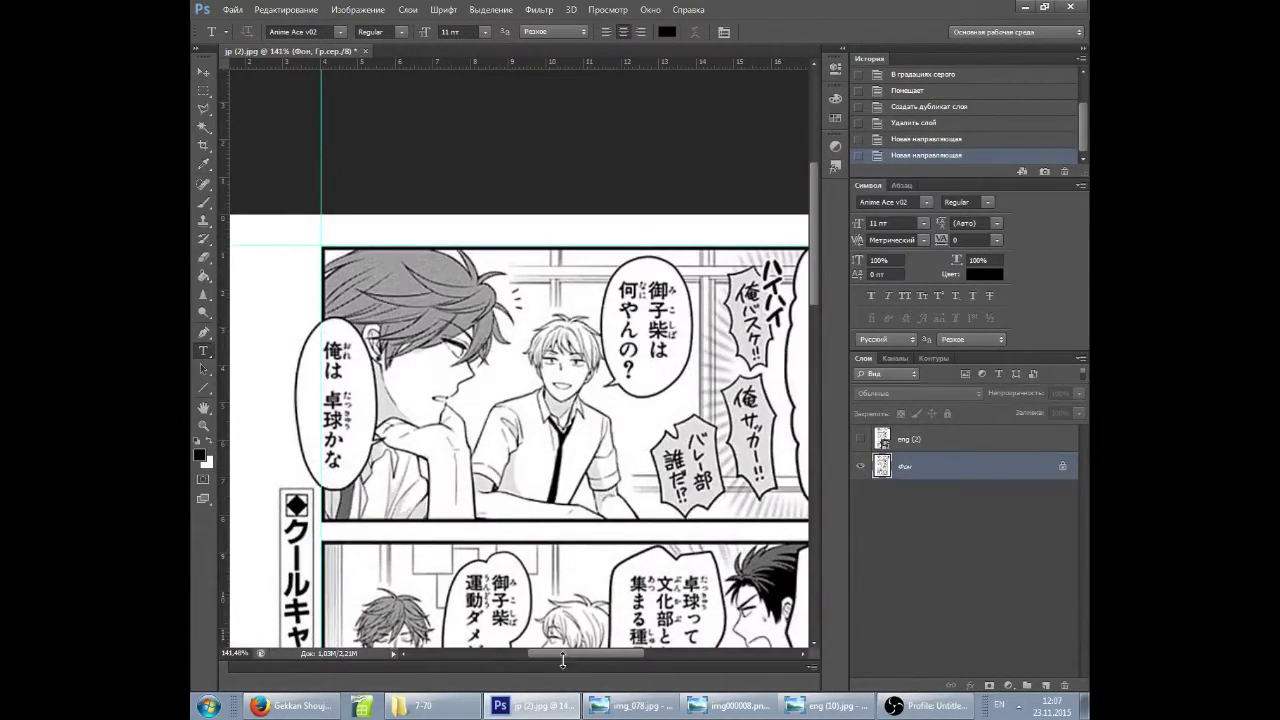
mouse_move(562, 655)
mouse_down()
mouse_move(626, 660)
mouse_move(562, 663)
mouse_up()
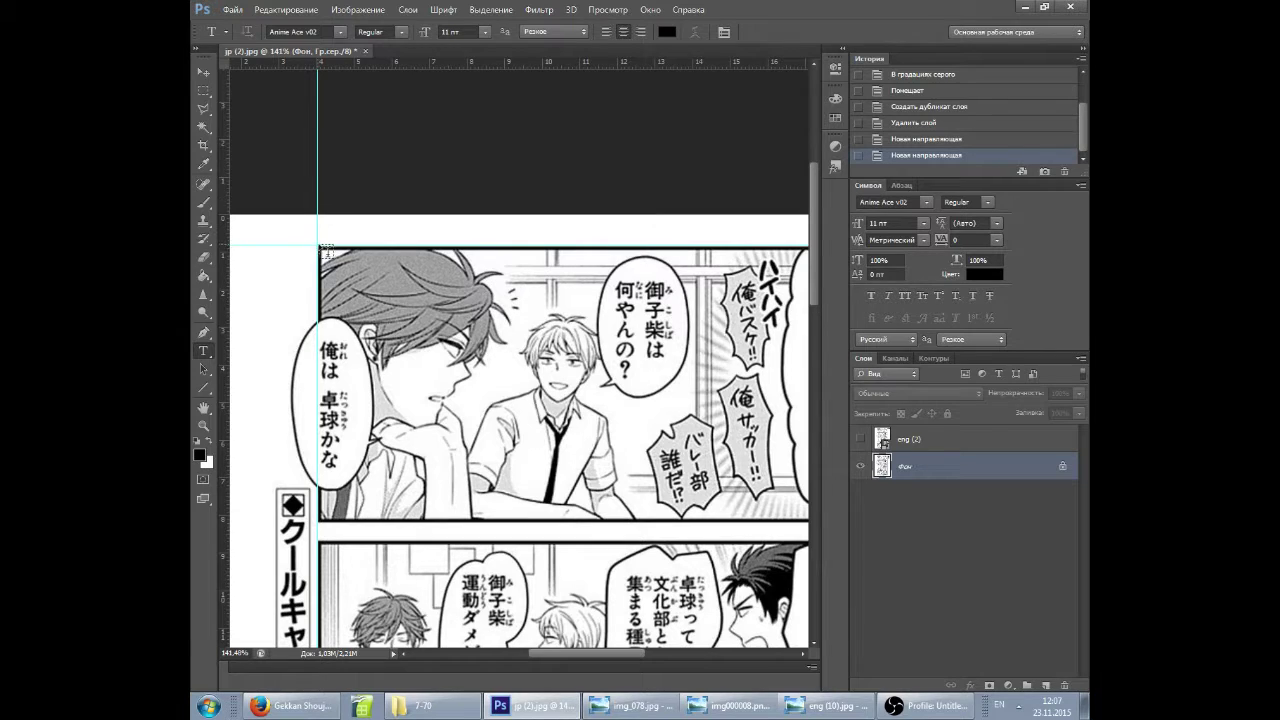
Remove both guides from the page using the Move tool.
click(203, 72)
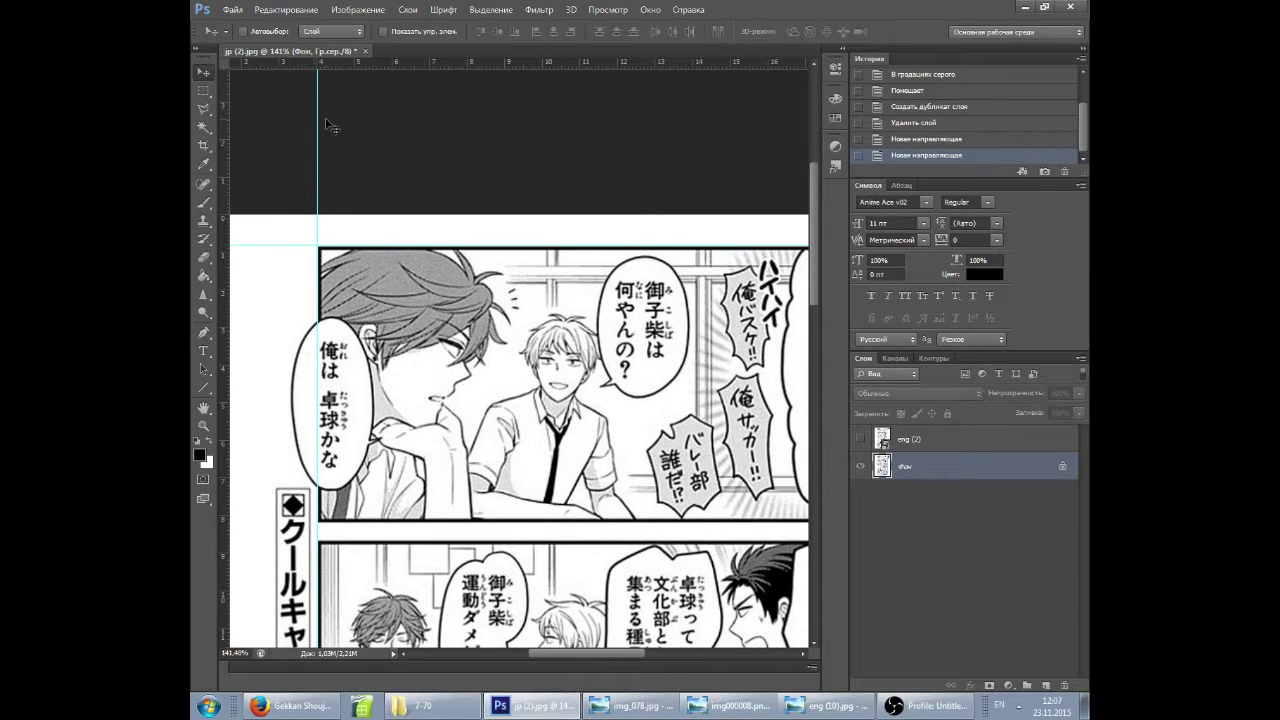
drag(192, 123, 194, 124)
drag(289, 246, 280, 48)
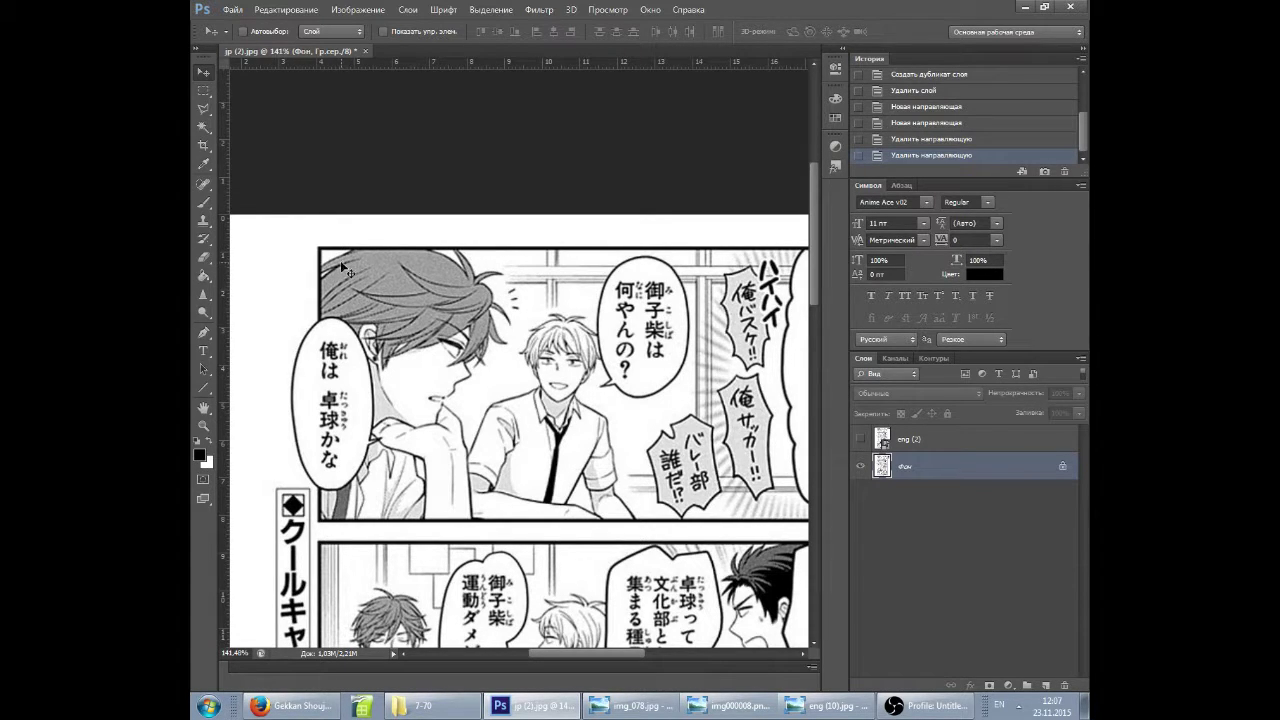
Duplicate the background layer under the name jp and switch its visibility off and on to check the copy.
right_click(922, 466)
click(956, 497)
text(jp)
key(Return)
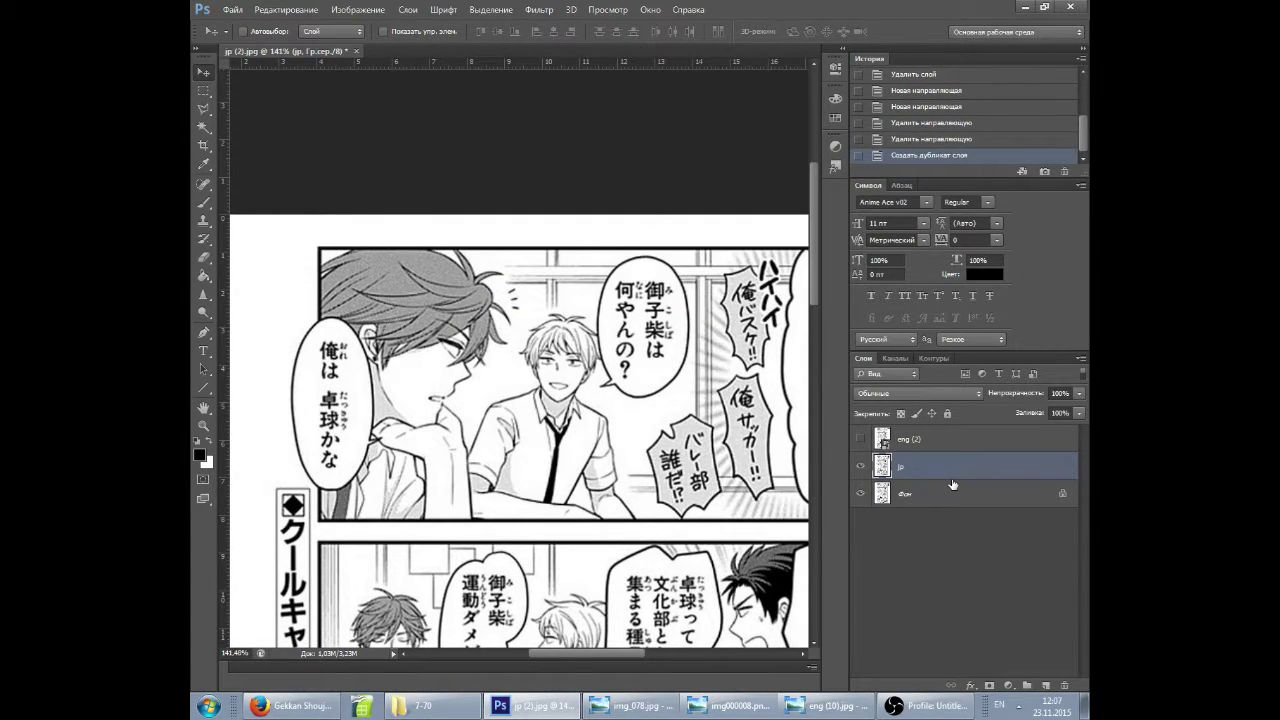
click(862, 466)
click(862, 466)
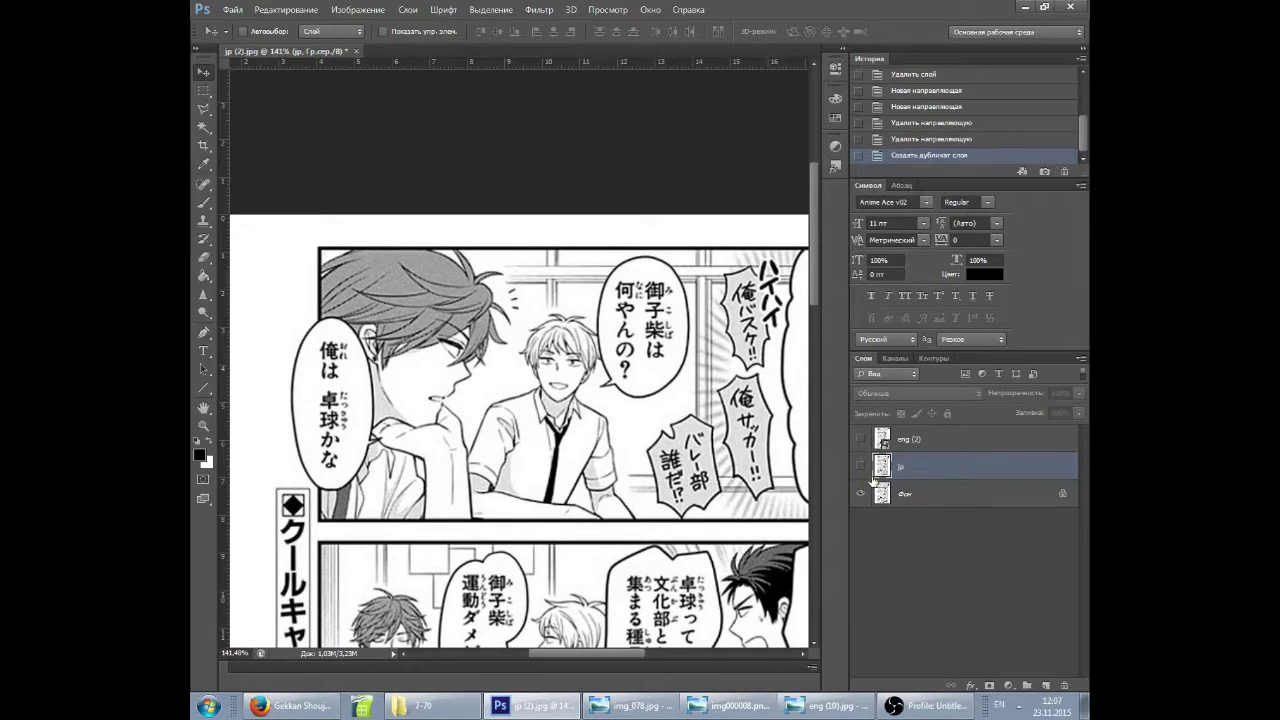
click(862, 466)
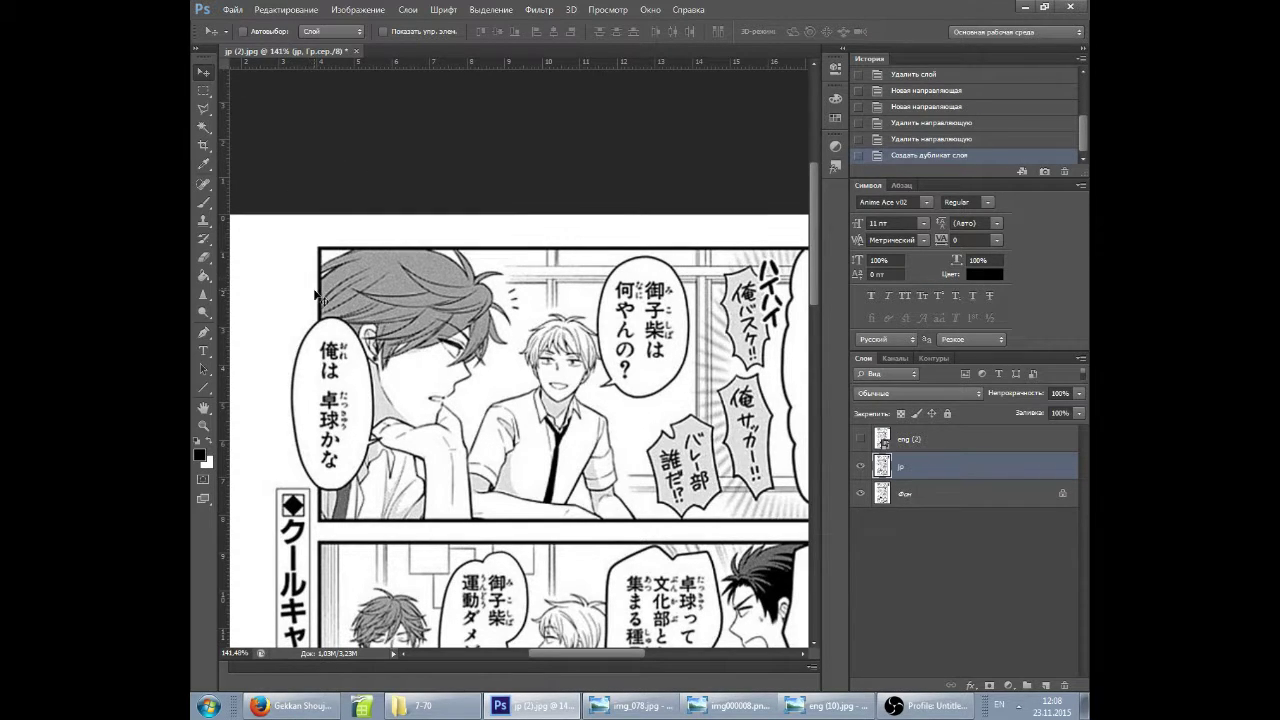
Save the page in the 7-70 folder as Nozaki 7-70-PSH-(02).psd with maximum compatibility kept on.
key(ctrl+shift+s)
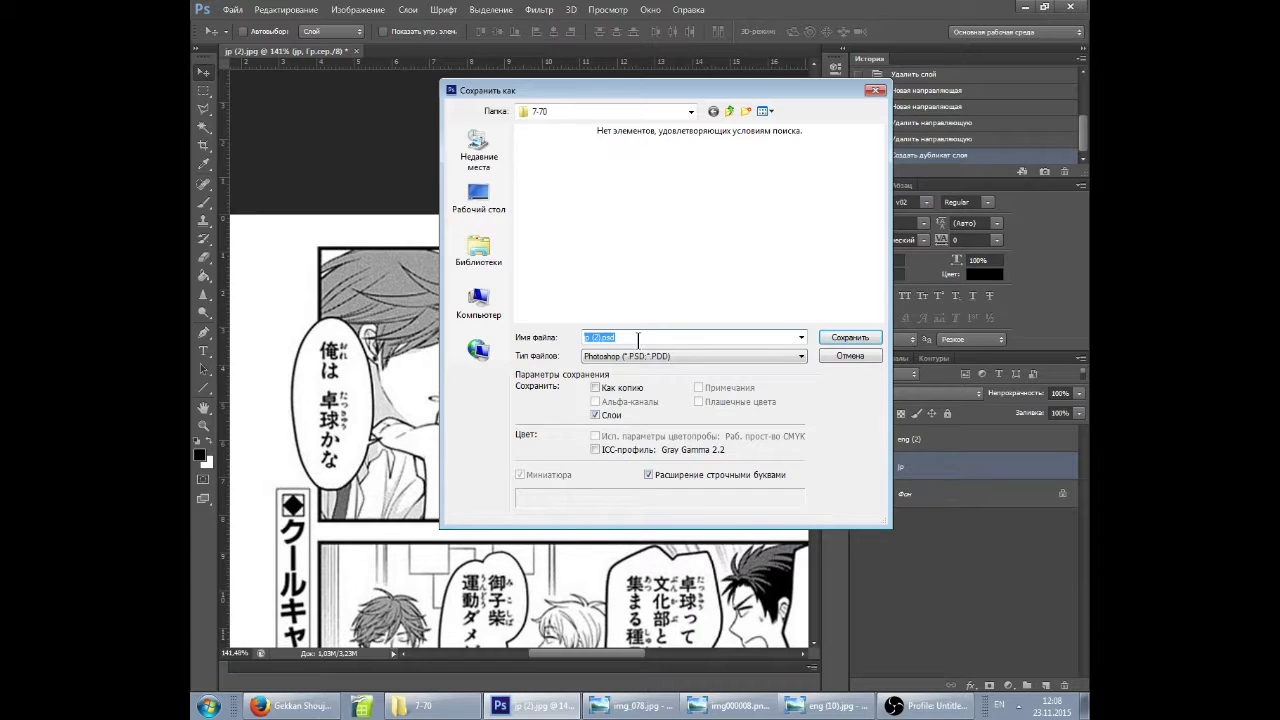
text(Nozaki)
text((0)
key(Return)
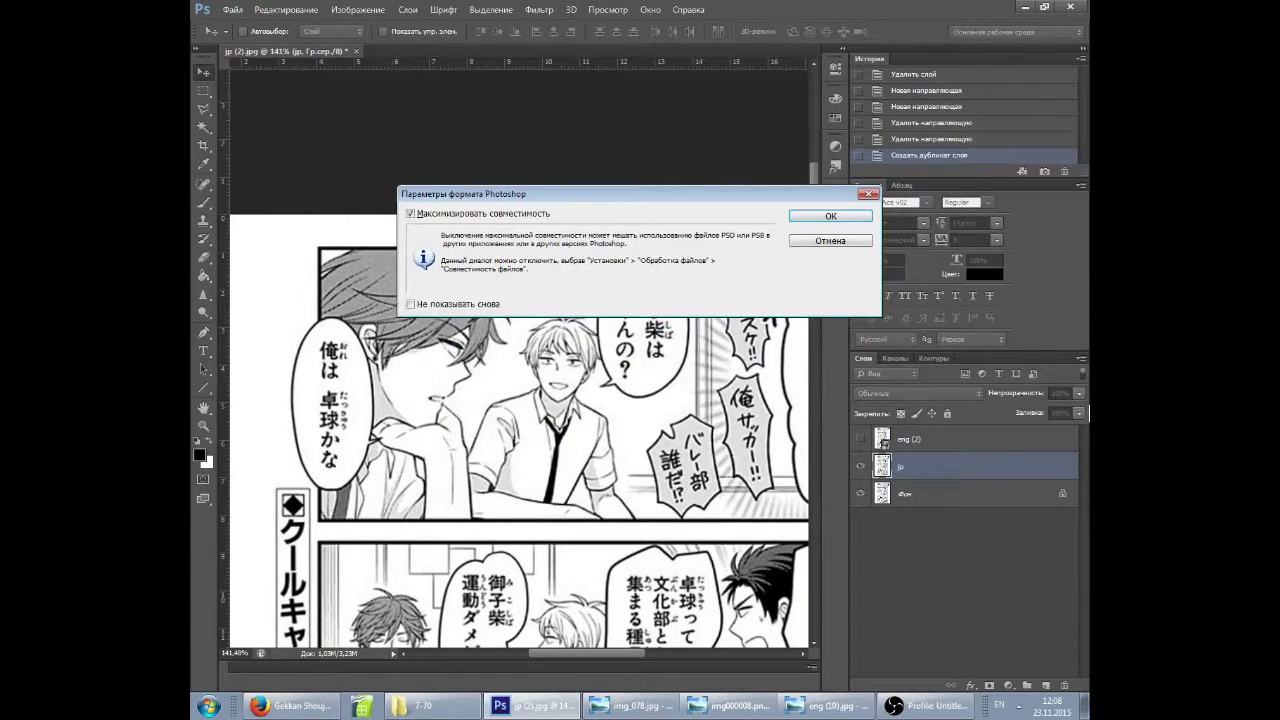
key(Return)
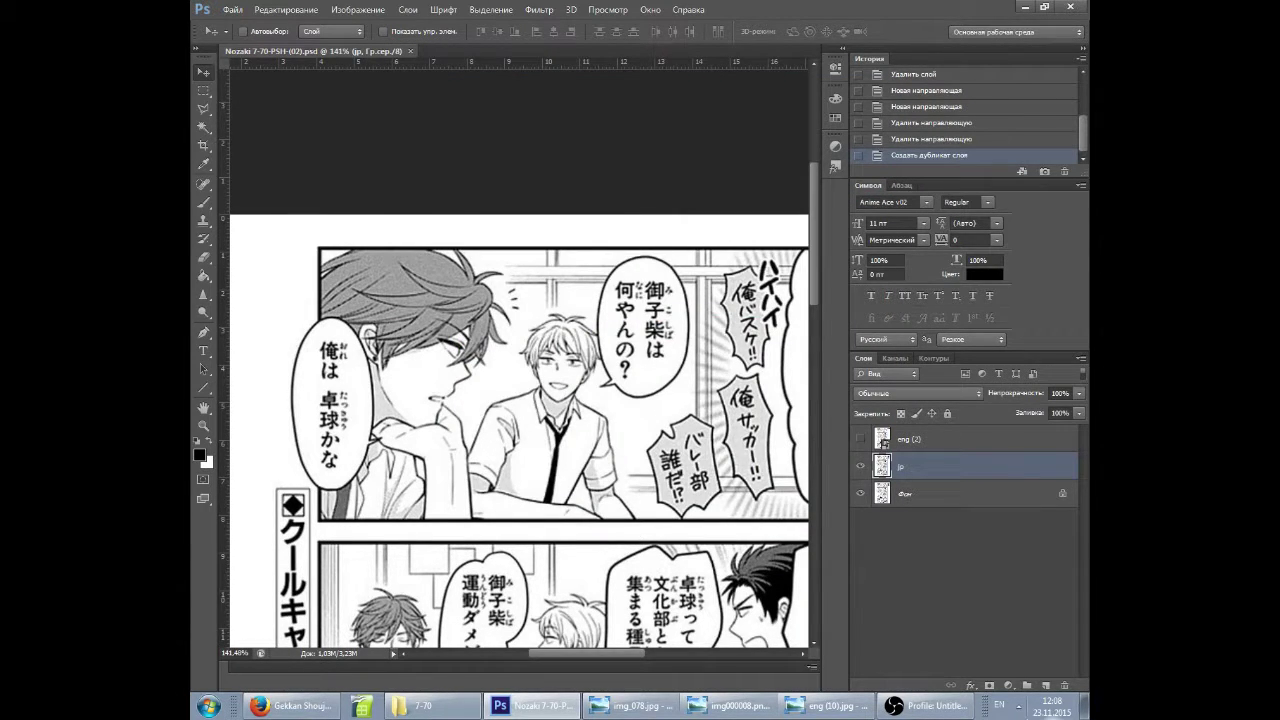
Hide the jp layer and cover the large Japanese title on the background layer with a rectangular background-colour fill.
click(858, 468)
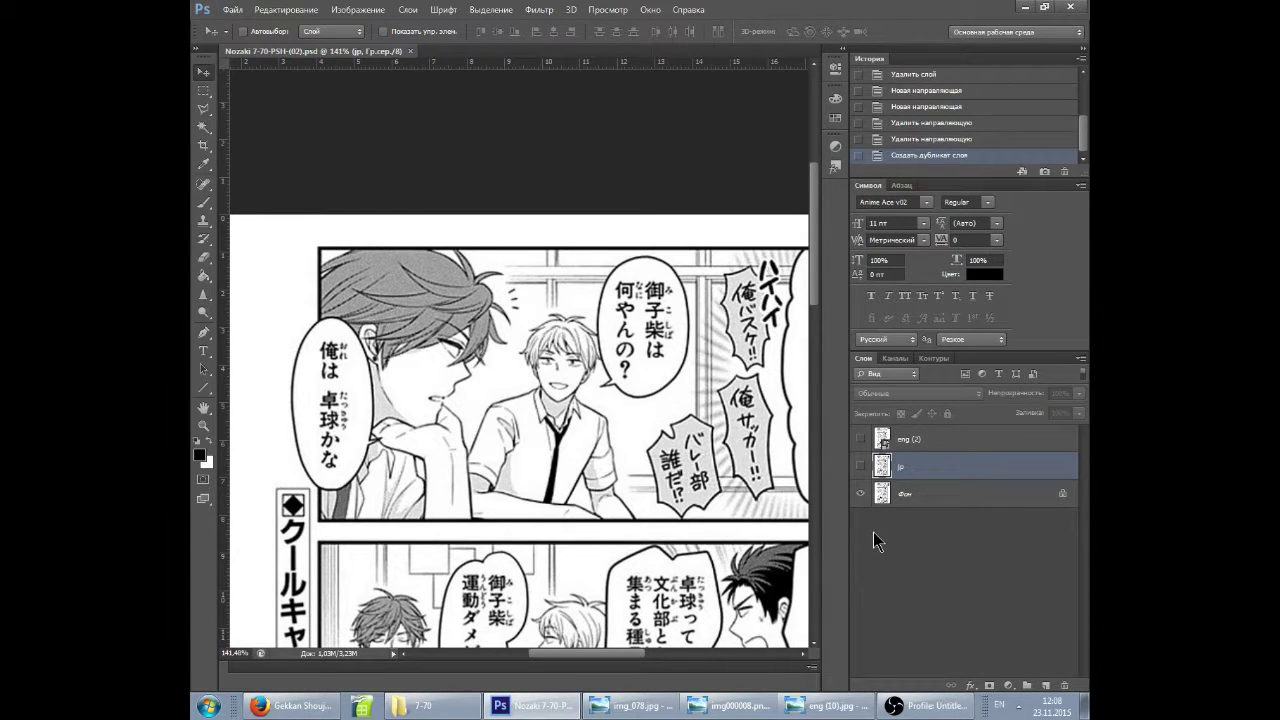
click(912, 500)
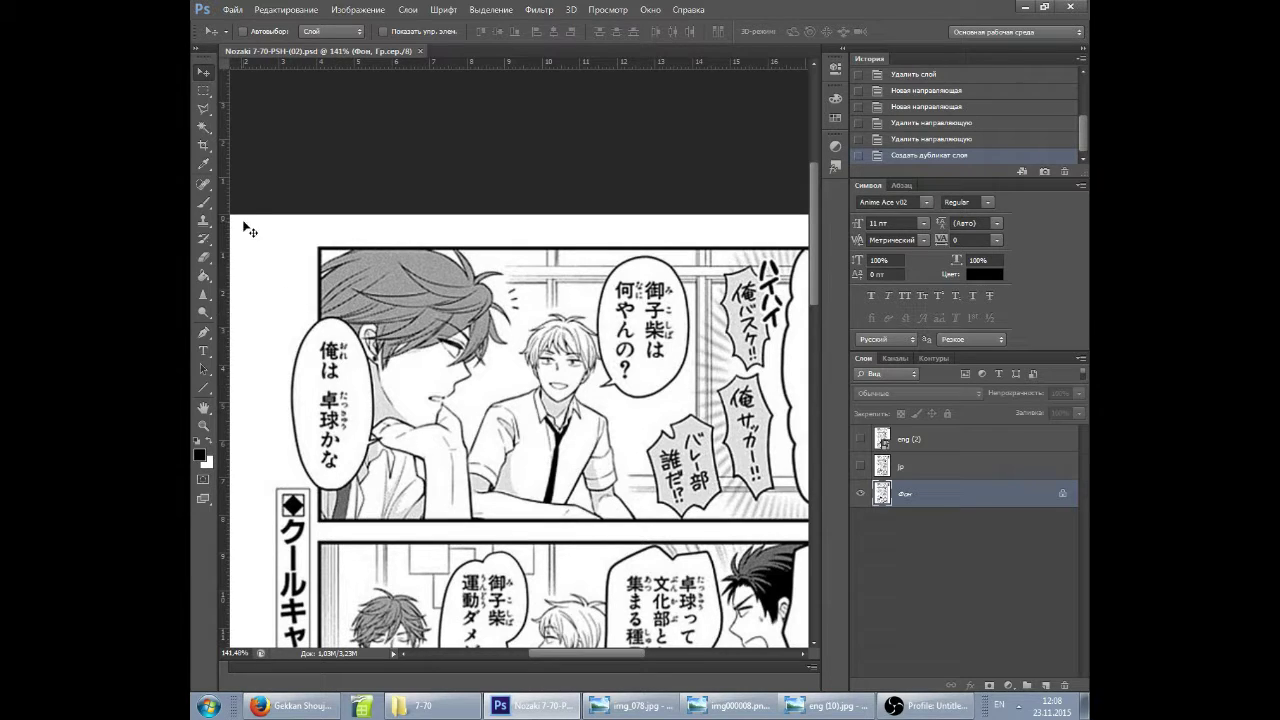
click(204, 90)
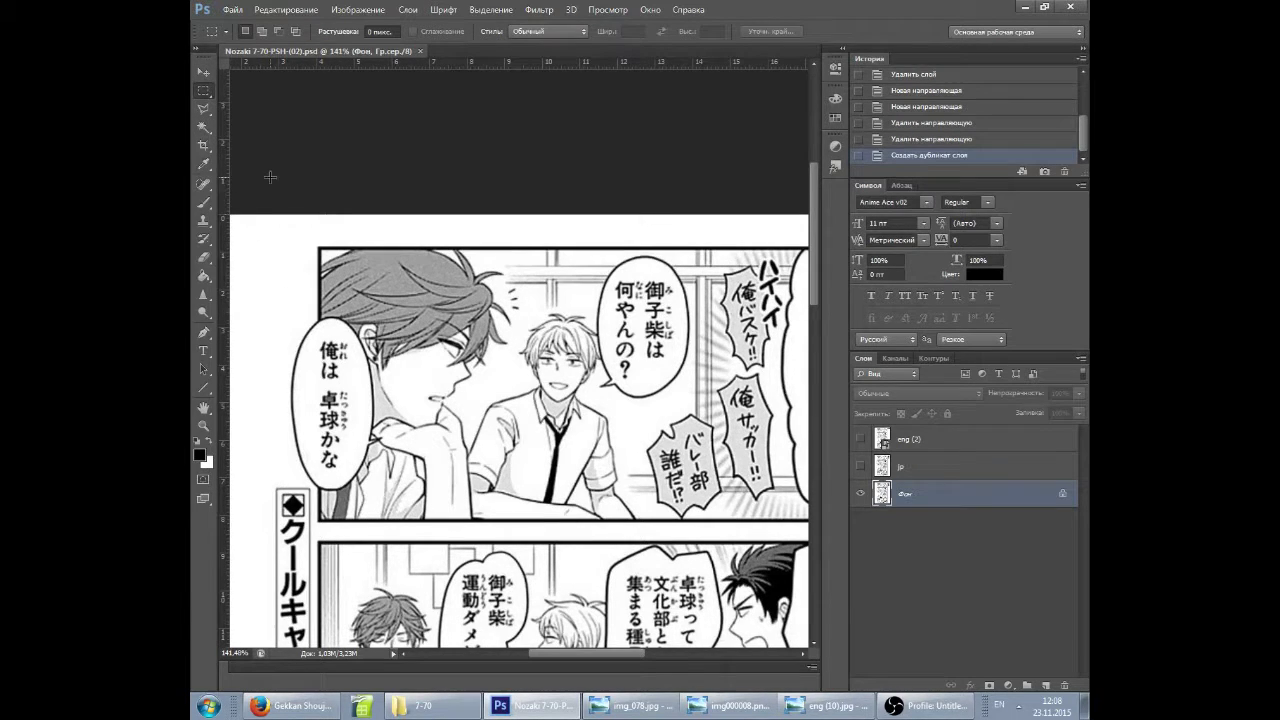
scroll(514, 495, down, 2)
scroll(485, 432, down, 3)
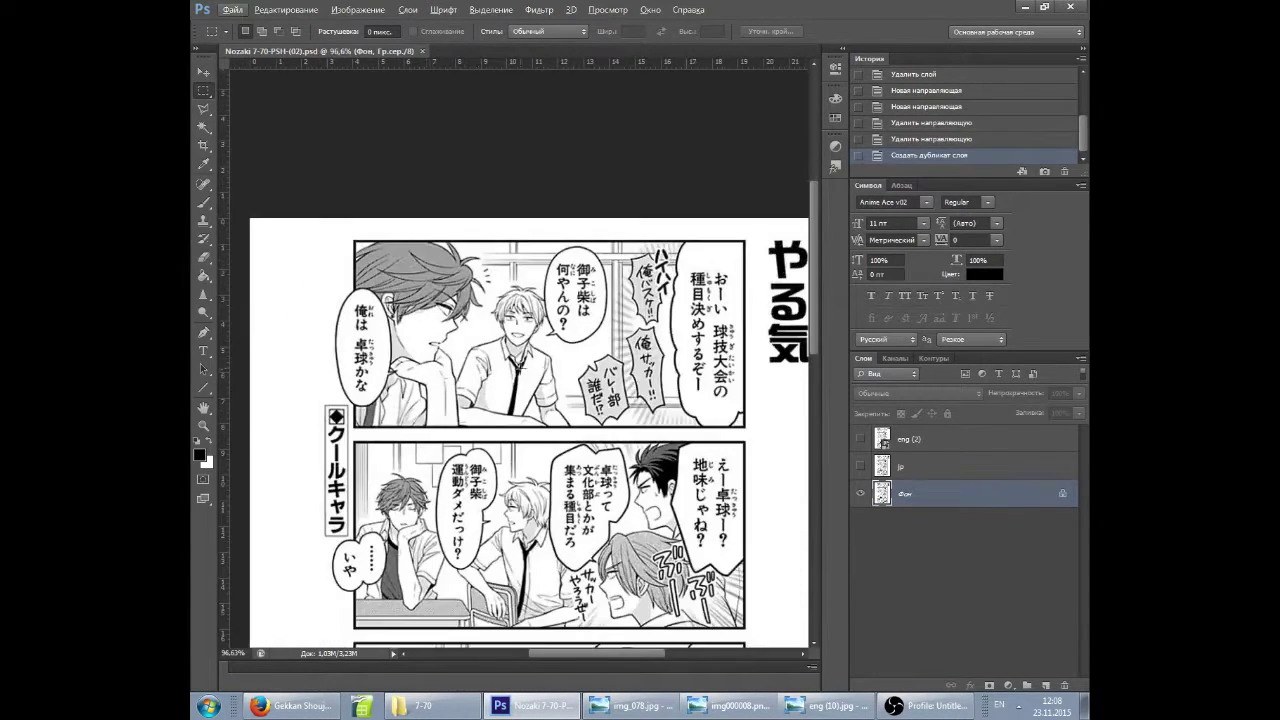
scroll(485, 432, right, 3)
drag(588, 226, 677, 380)
key(shift+F5)
key(Return)
key(ctrl+d)
Clear the Japanese text and its small reading marks from the first panel's rightmost bubble with background-colour fills.
scroll(570, 274, up, 3)
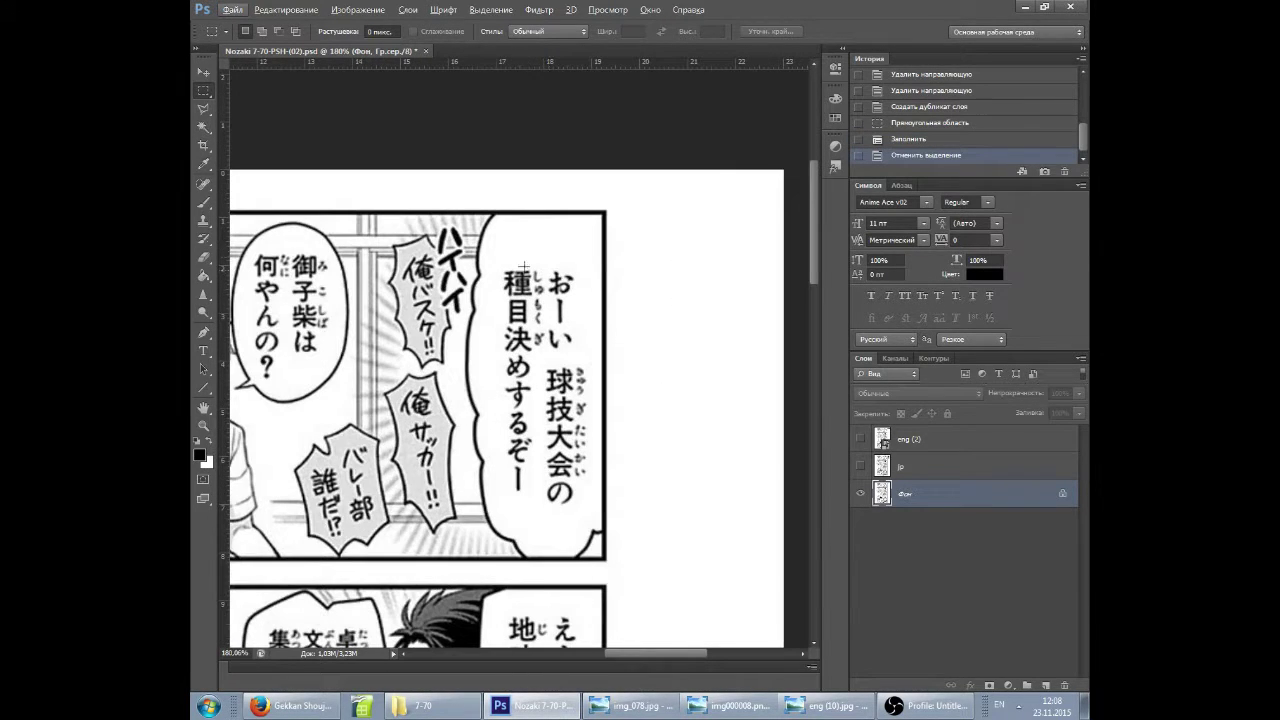
drag(495, 252, 587, 523)
key(shift+F5)
key(Return)
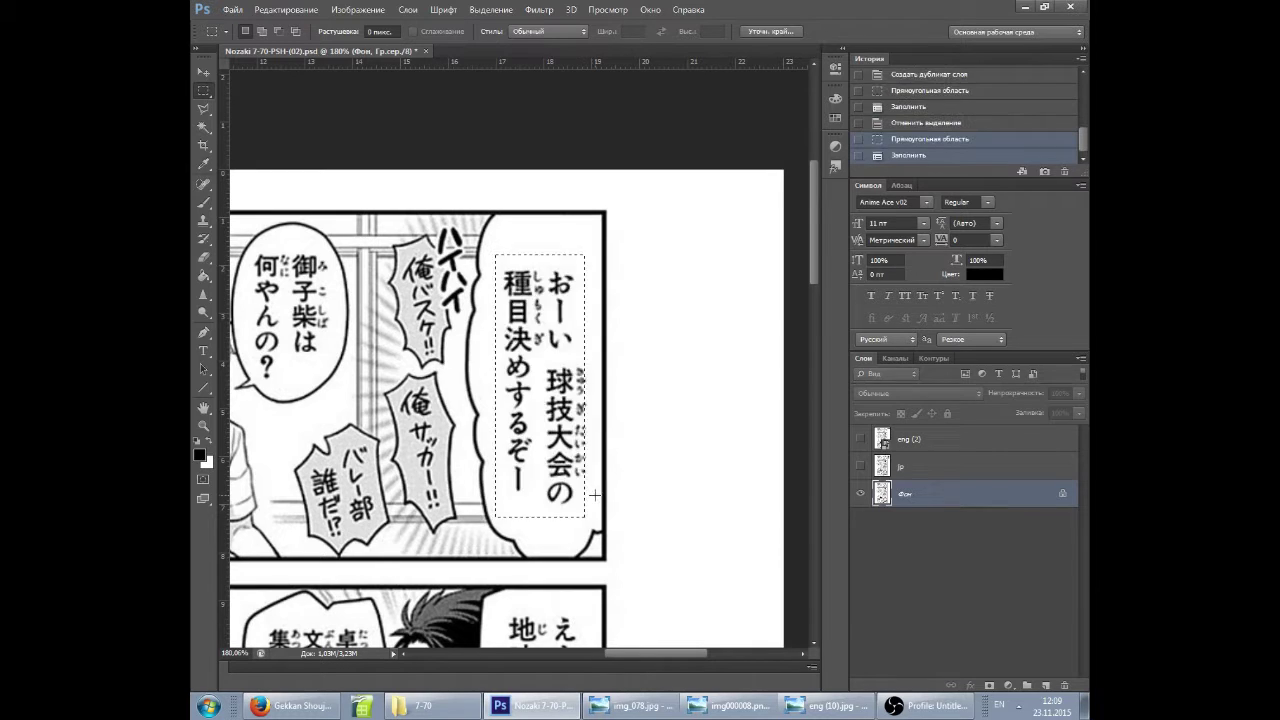
key(ctrl+d)
drag(565, 364, 592, 496)
key(shift+F5)
key(Return)
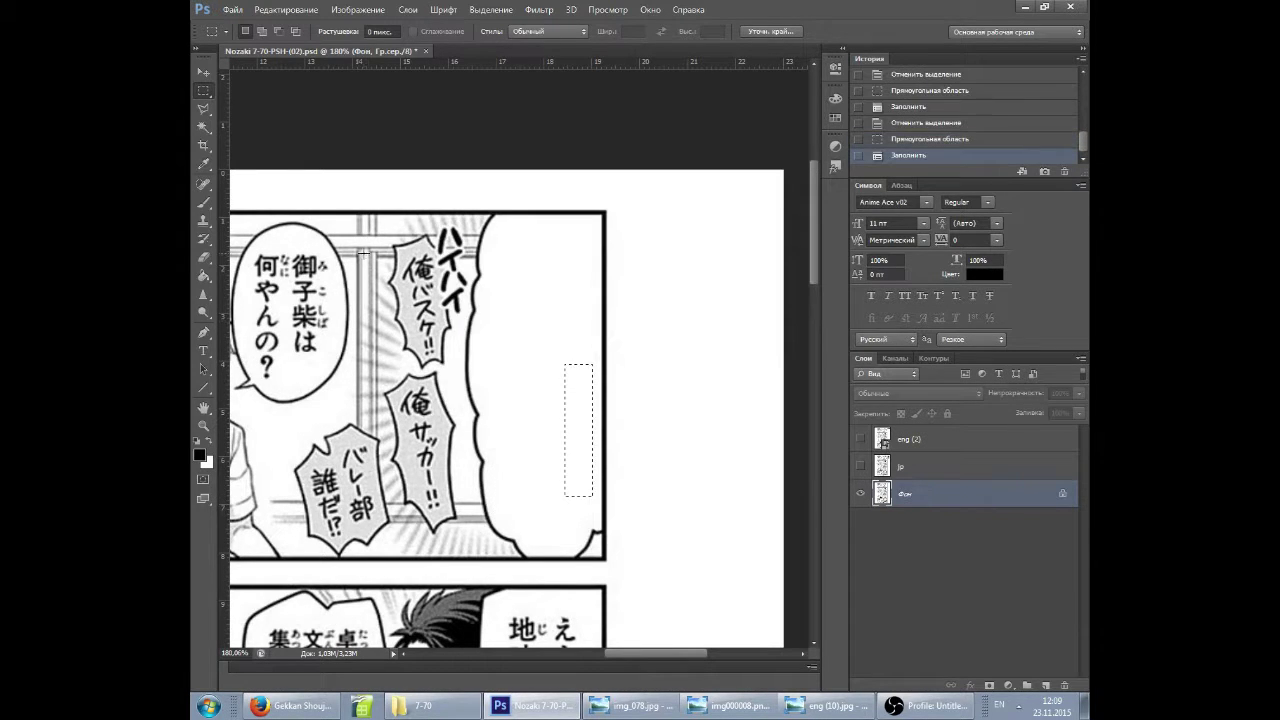
Clear the text and question mark from the first panel's white oval bubble with background-colour fills, and deselect.
scroll(365, 298, left, 3)
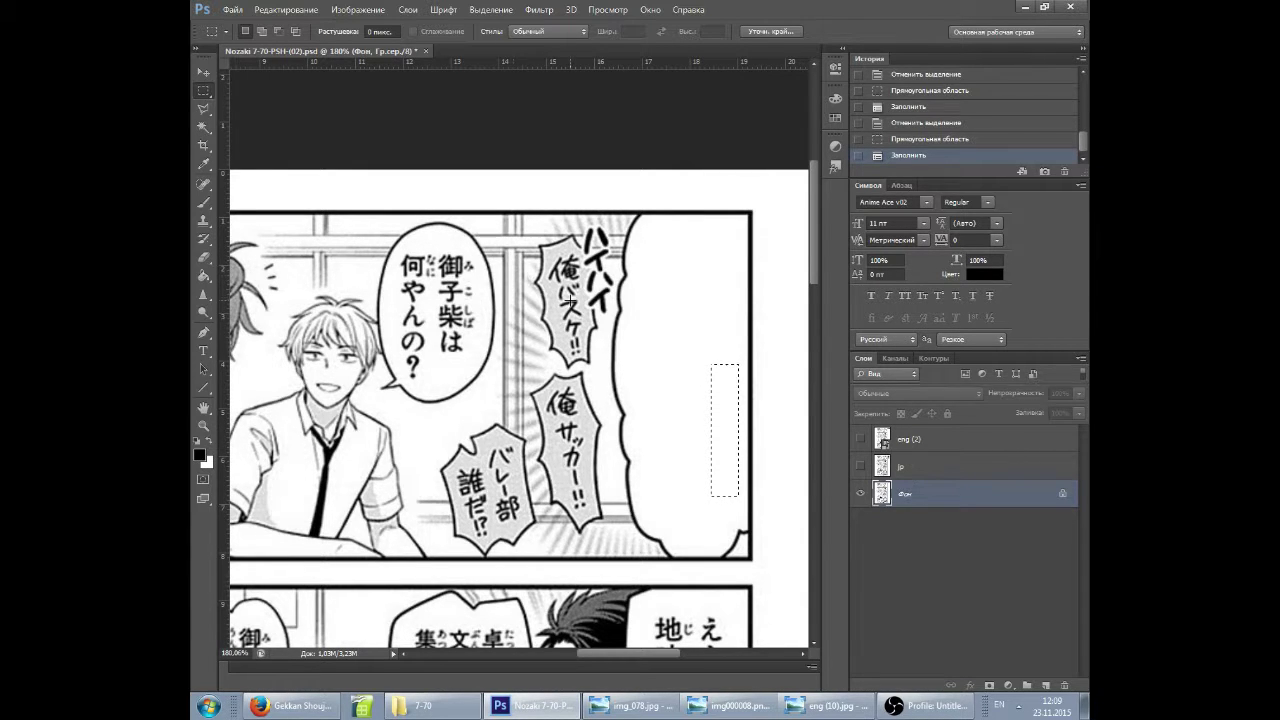
scroll(570, 278, up, 3)
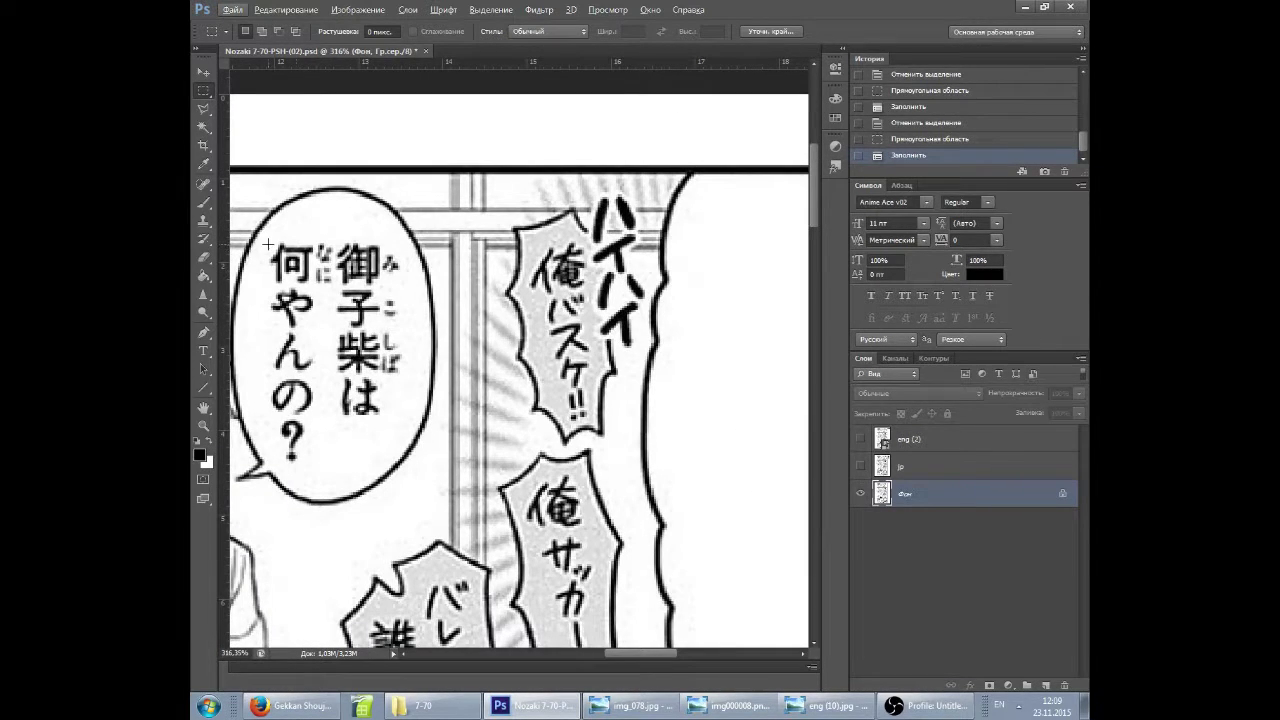
drag(266, 238, 404, 427)
key(Delete)
key(Return)
click(323, 428)
drag(322, 418, 275, 468)
key(Delete)
key(Return)
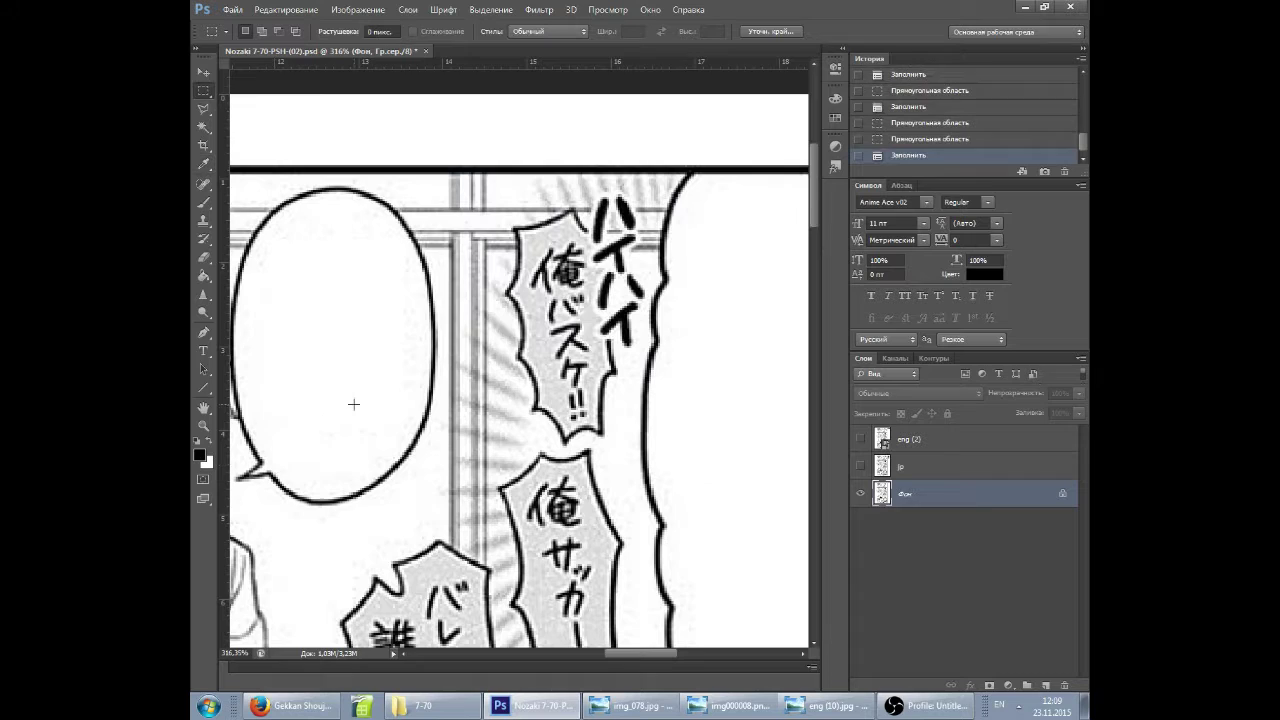
key(ctrl+d)
Select the Japanese text in the second panel's rightmost bubble and fill the rectangle with the background colour.
scroll(447, 428, down, 3)
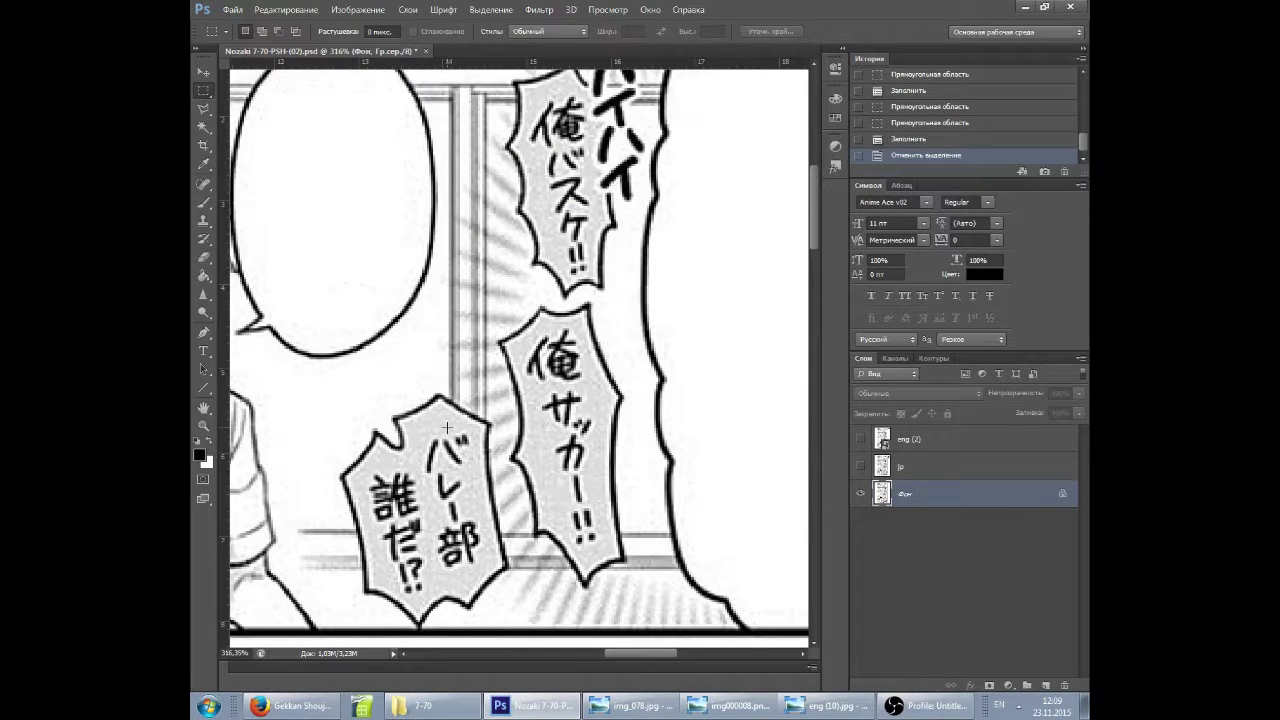
scroll(447, 428, down, 2)
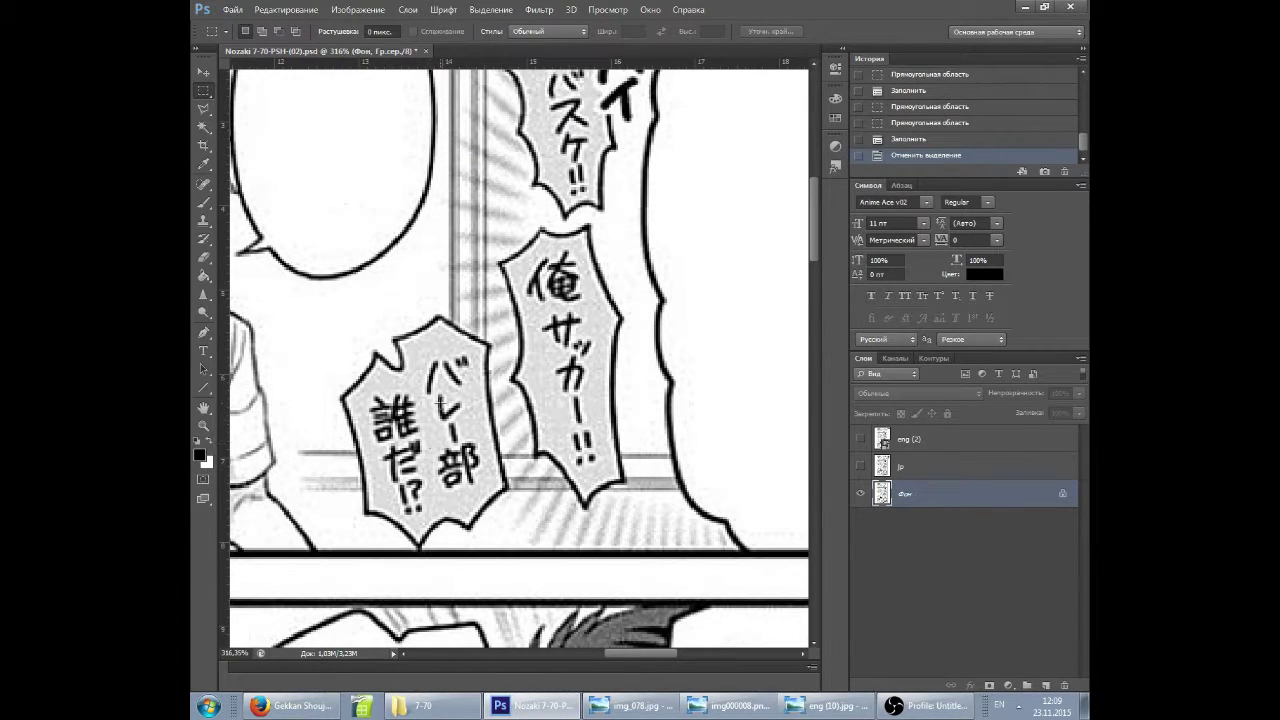
scroll(500, 396, up, 1)
scroll(592, 398, down, 3)
scroll(592, 398, down, 5)
drag(643, 656, 655, 656)
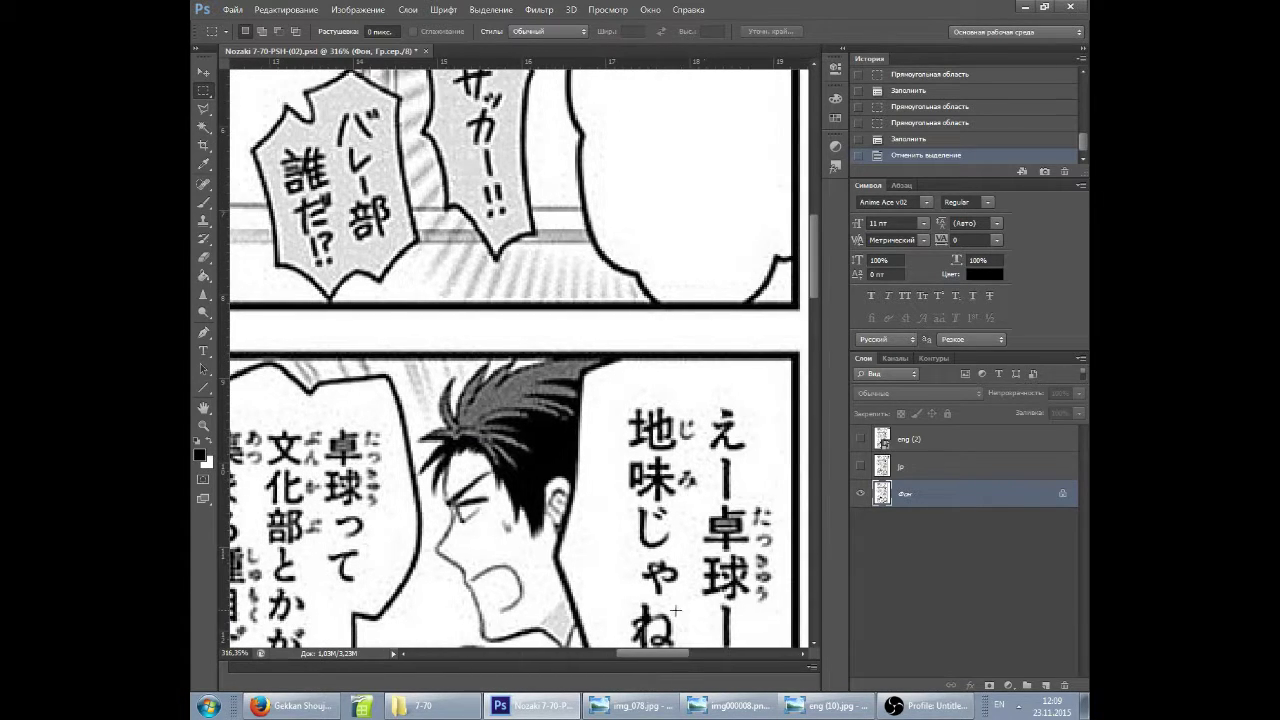
scroll(700, 516, down, 4)
drag(615, 248, 778, 560)
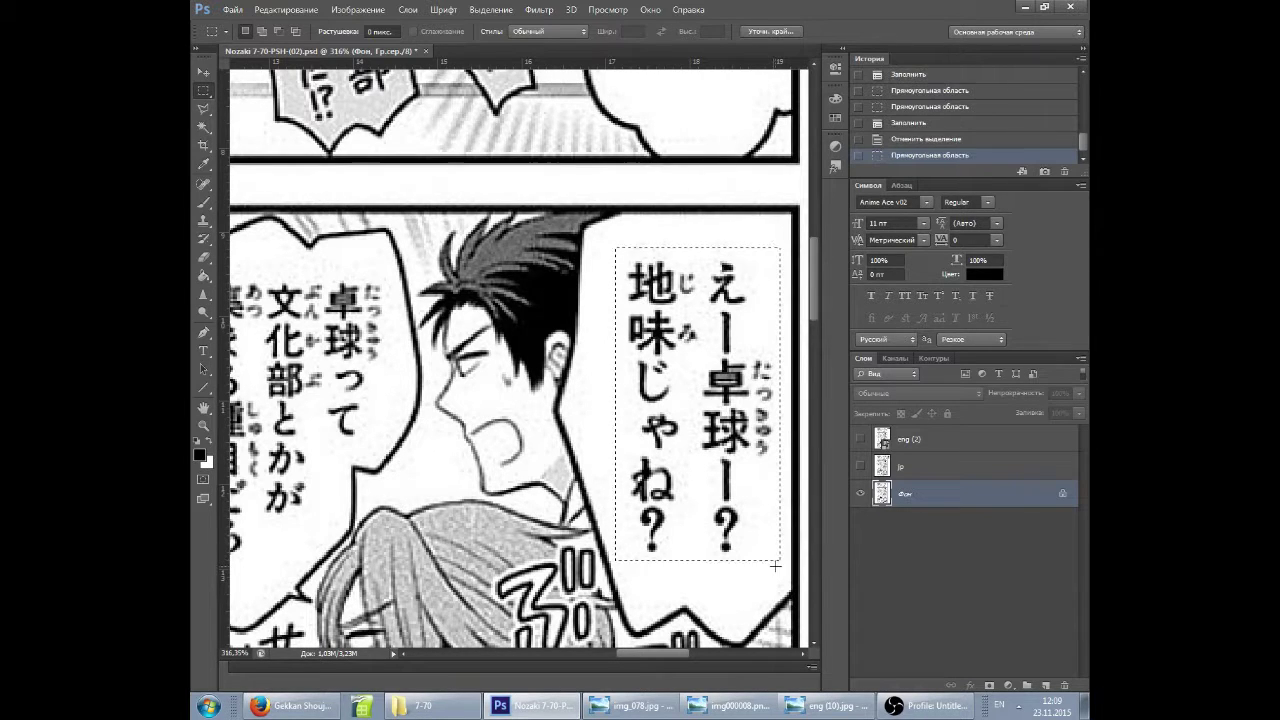
key(shift+BackSpace)
key(Return)
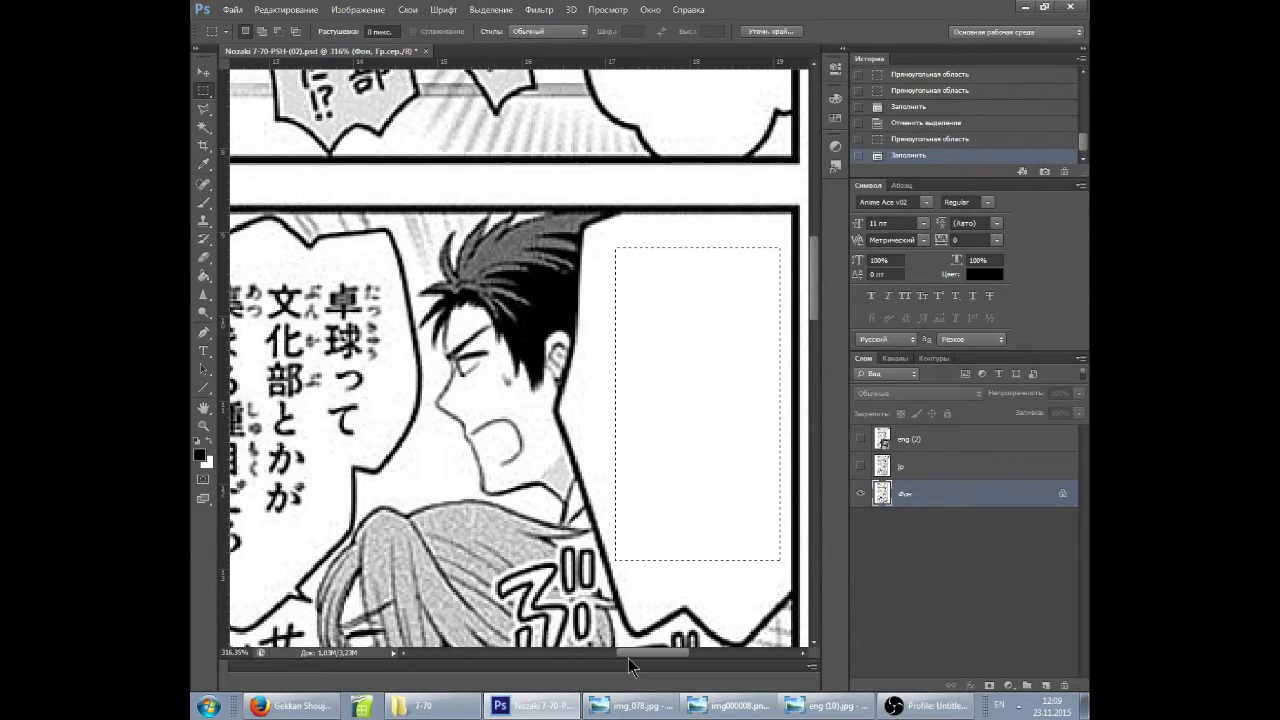
Clear the Japanese text from the second panel's two middle bubbles with rectangular background-colour fills.
drag(627, 660, 603, 657)
drag(415, 283, 397, 395)
key(shift+BackSpace)
key(Return)
key(ctrl+d)
key(shift+BackSpace)
key(Return)
key(ctrl+d)
drag(452, 466, 530, 558)
key(shift+BackSpace)
key(Return)
Clear the Japanese text from the third panel's speech bubbles with rectangular background-colour fills, and deselect.
drag(624, 652, 646, 652)
scroll(669, 320, down, 5)
drag(737, 494, 648, 371)
scroll(660, 349, down, 4)
key(shift+BackSpace)
key(Return)
scroll(412, 515, up, 5)
drag(423, 114, 471, 386)
key(shift+BackSpace)
key(Return)
drag(600, 275, 740, 423)
drag(646, 456, 694, 383)
drag(650, 316, 700, 428)
key(shift+BackSpace)
key(Return)
key(ctrl+d)
Fill the text of the second panel's leftmost bubble and the vertical side label below its diamond with the background colour.
scroll(600, 350, up, 6)
drag(530, 180, 442, 286)
key(shift+BackSpace)
key(Return)
drag(348, 356, 391, 114)
key(shift+BackSpace)
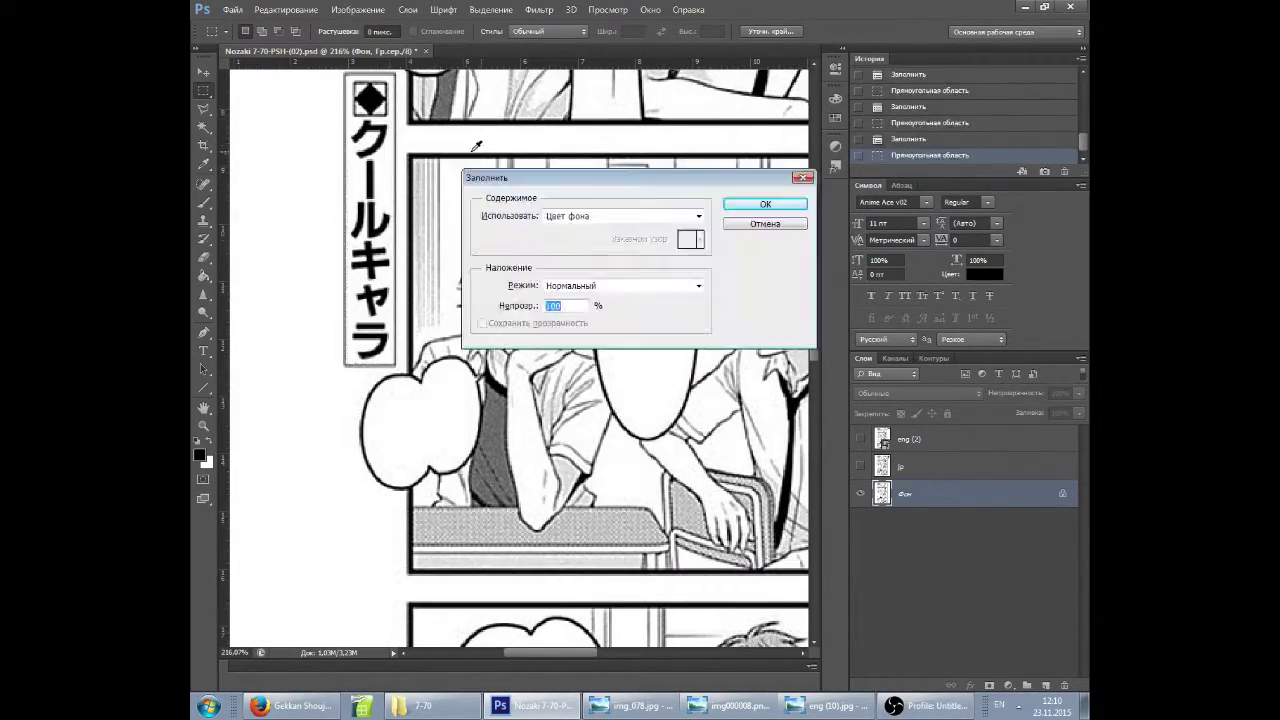
key(Return)
Clear the text from the first panel's leftmost bubble with a background-colour fill, deselect and save the file.
scroll(391, 200, up, 5)
drag(322, 176, 450, 390)
key(shift+BackSpace)
key(Return)
key(ctrl+d)
drag(650, 322, 571, 266)
key(ctrl+s)
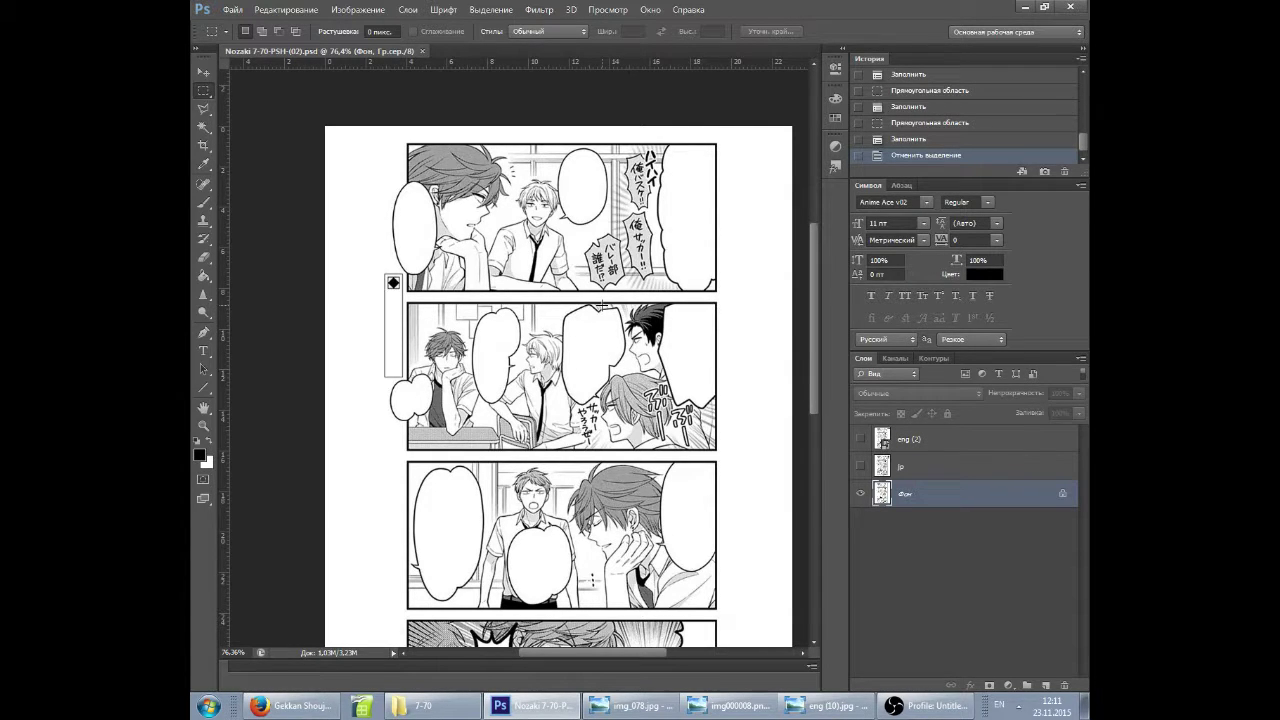
Examine the first panel's cleaned oval bubble at high magnification for leftover specks around the filled area.
scroll(703, 168, up, 2)
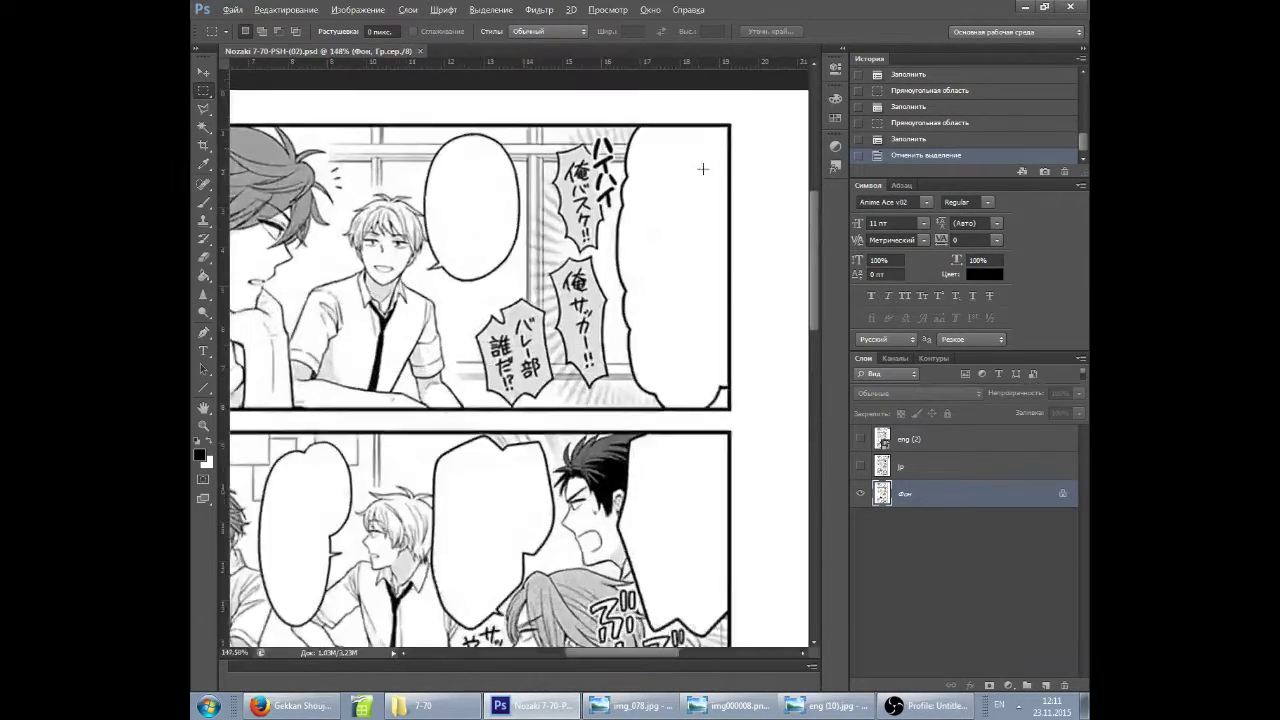
scroll(686, 174, up, 2)
scroll(669, 183, up, 2)
scroll(457, 211, up, 3)
scroll(456, 212, left, 2)
scroll(414, 222, up, 4)
scroll(526, 203, down, 3)
scroll(429, 229, down, 1)
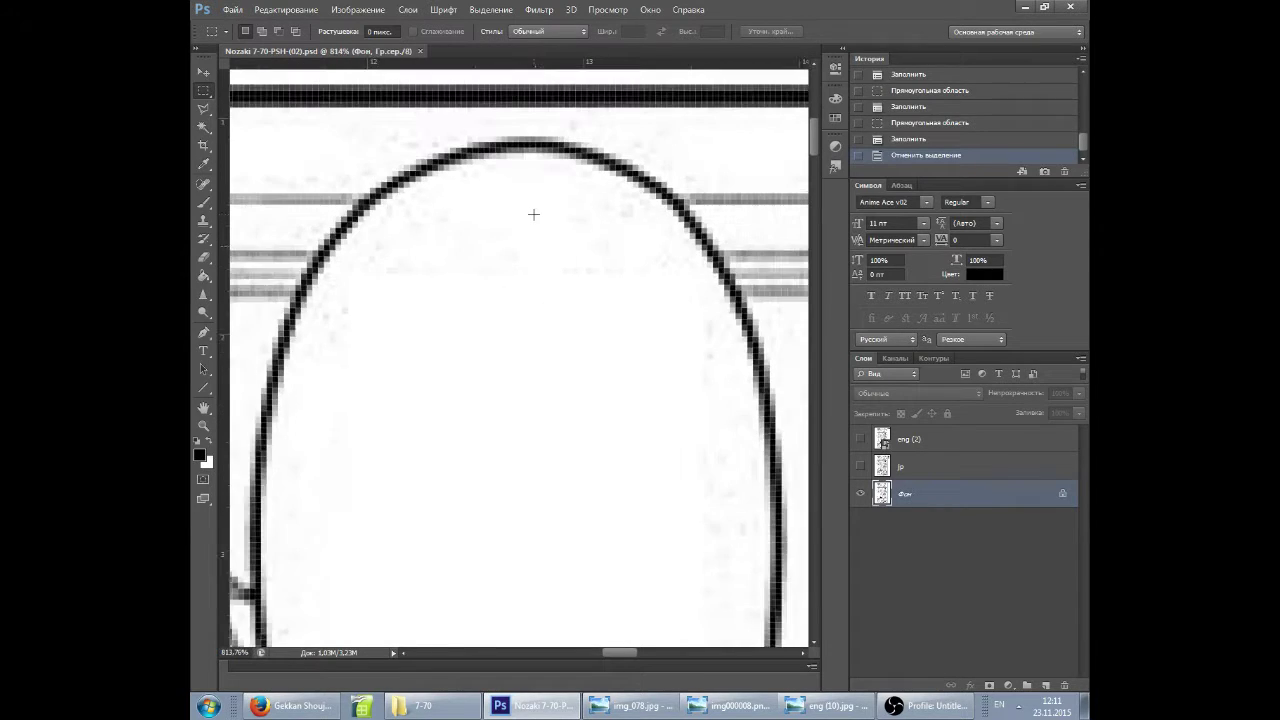
Inspect the first panel's background around the oval bubble and the two characters' hair for leftover specks.
scroll(535, 215, down, 3)
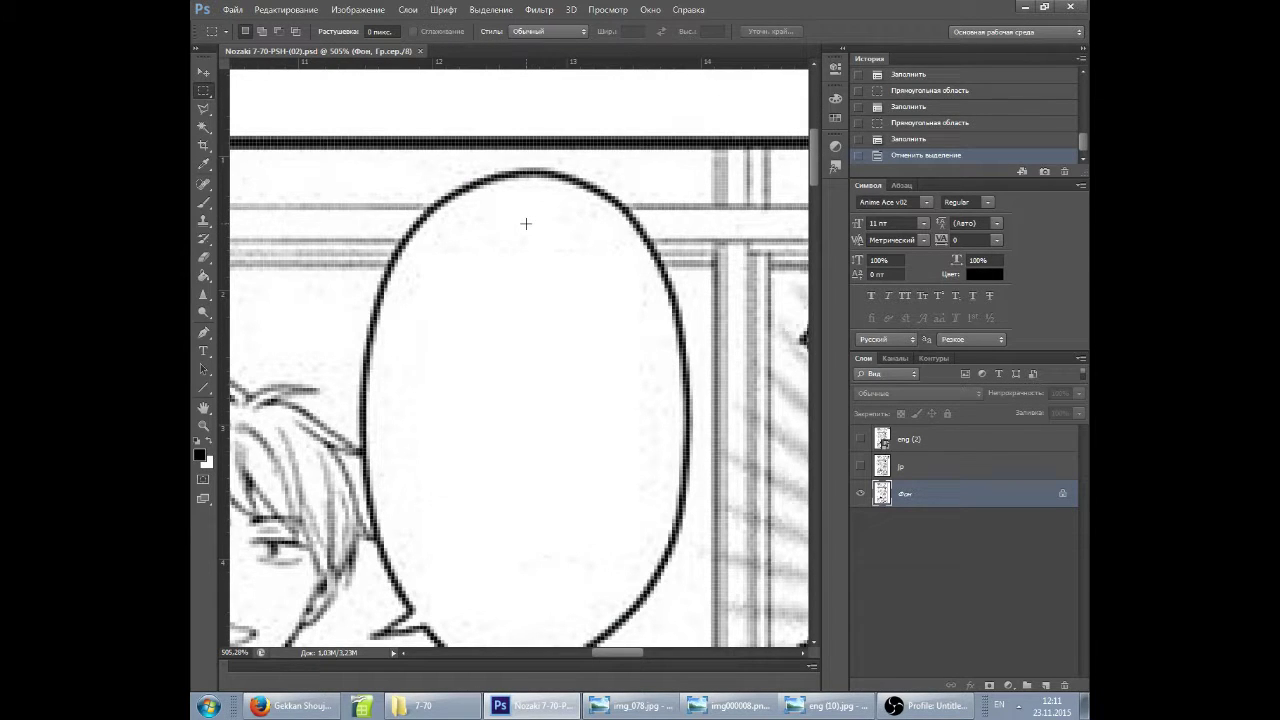
scroll(526, 223, down, 3)
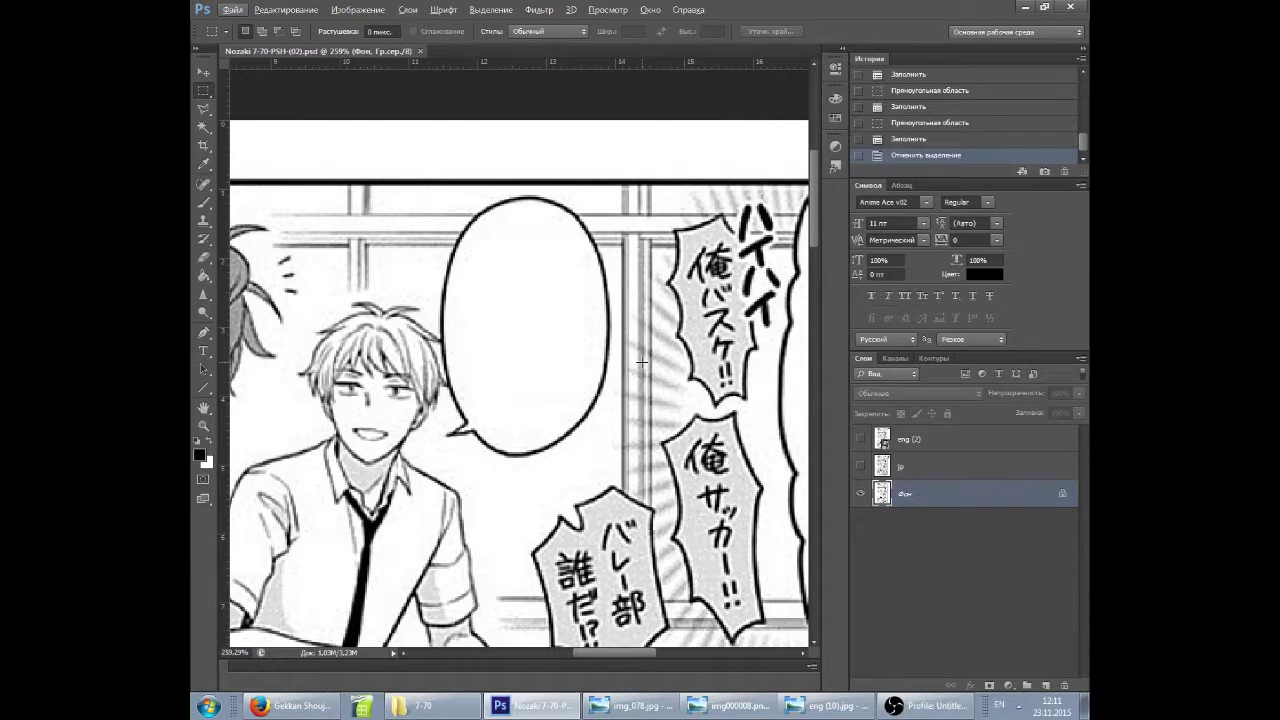
scroll(575, 325, left, 4)
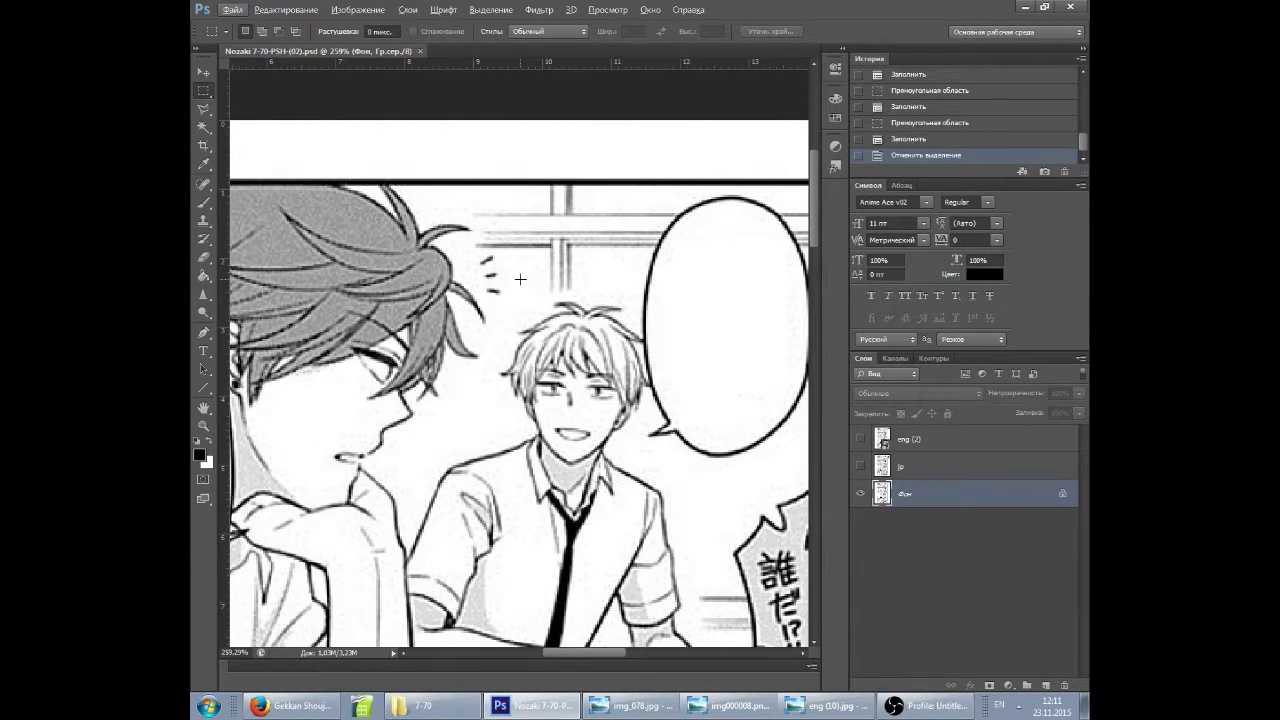
scroll(535, 250, up, 3)
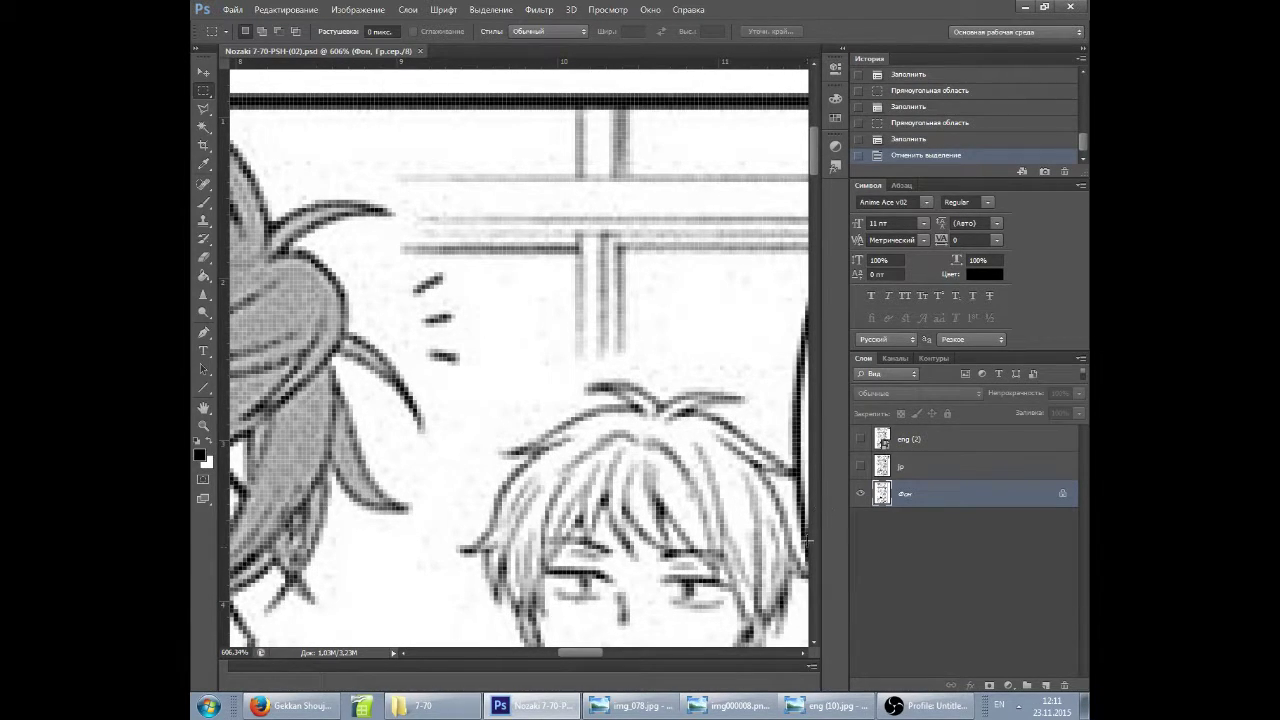
Switch to the photo viewer and examine the paper texture and line art in the first panel of the raw scan img_078.jpg.
click(757, 708)
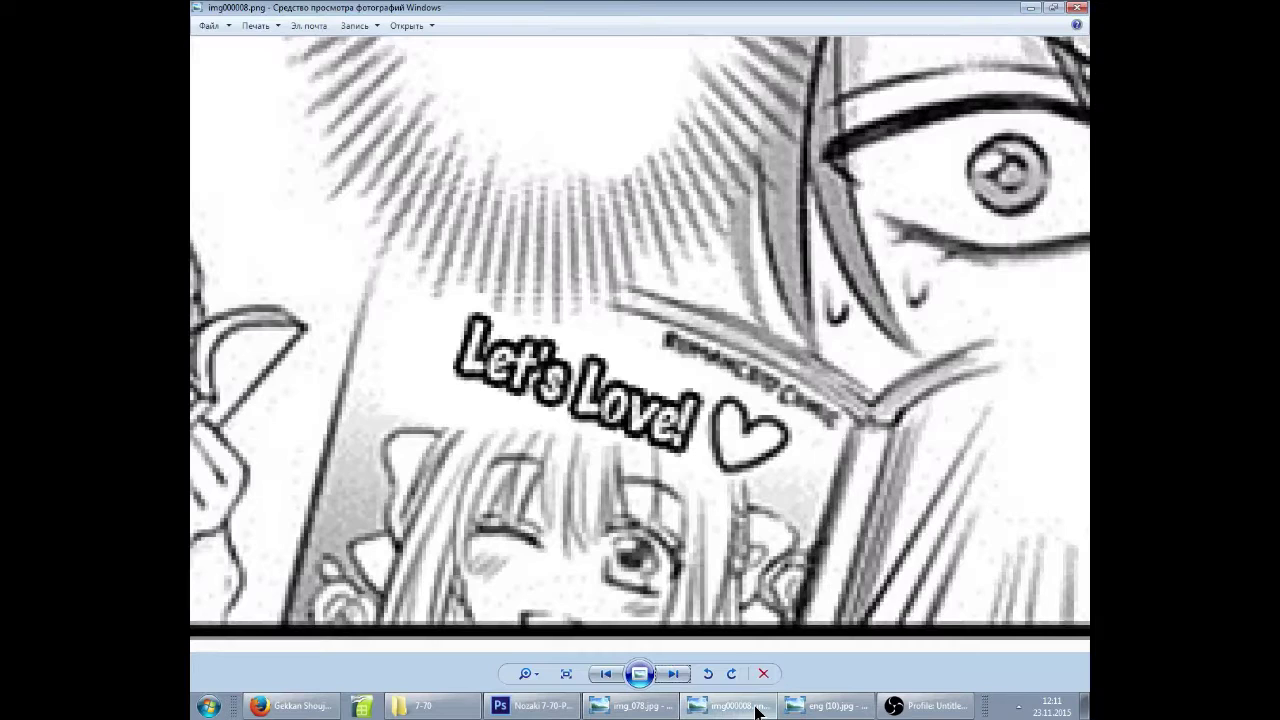
click(826, 706)
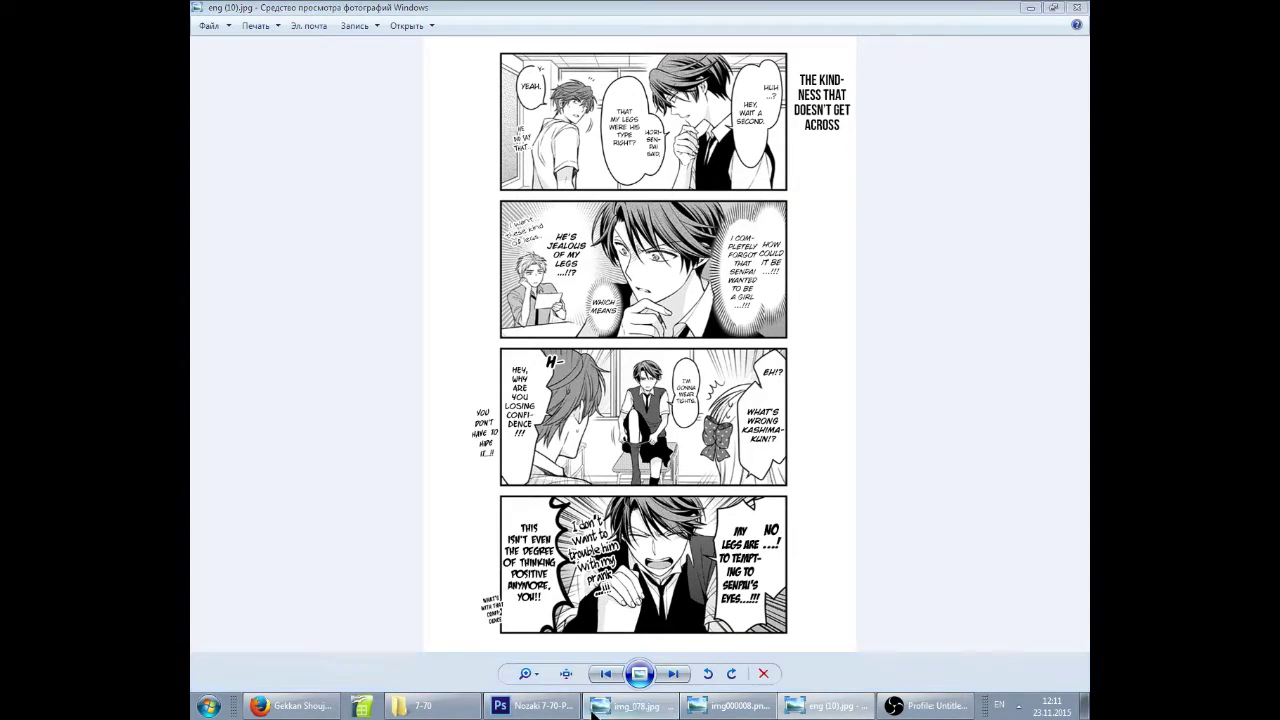
click(640, 706)
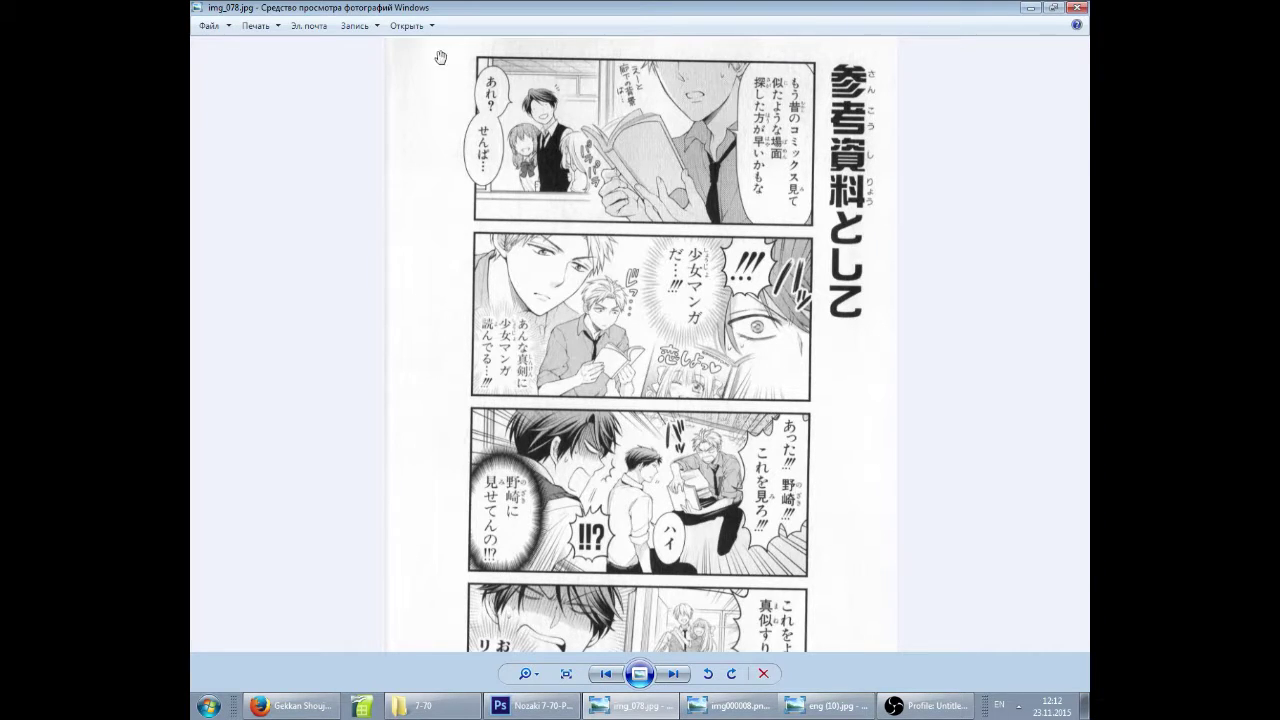
scroll(530, 80, up, 3)
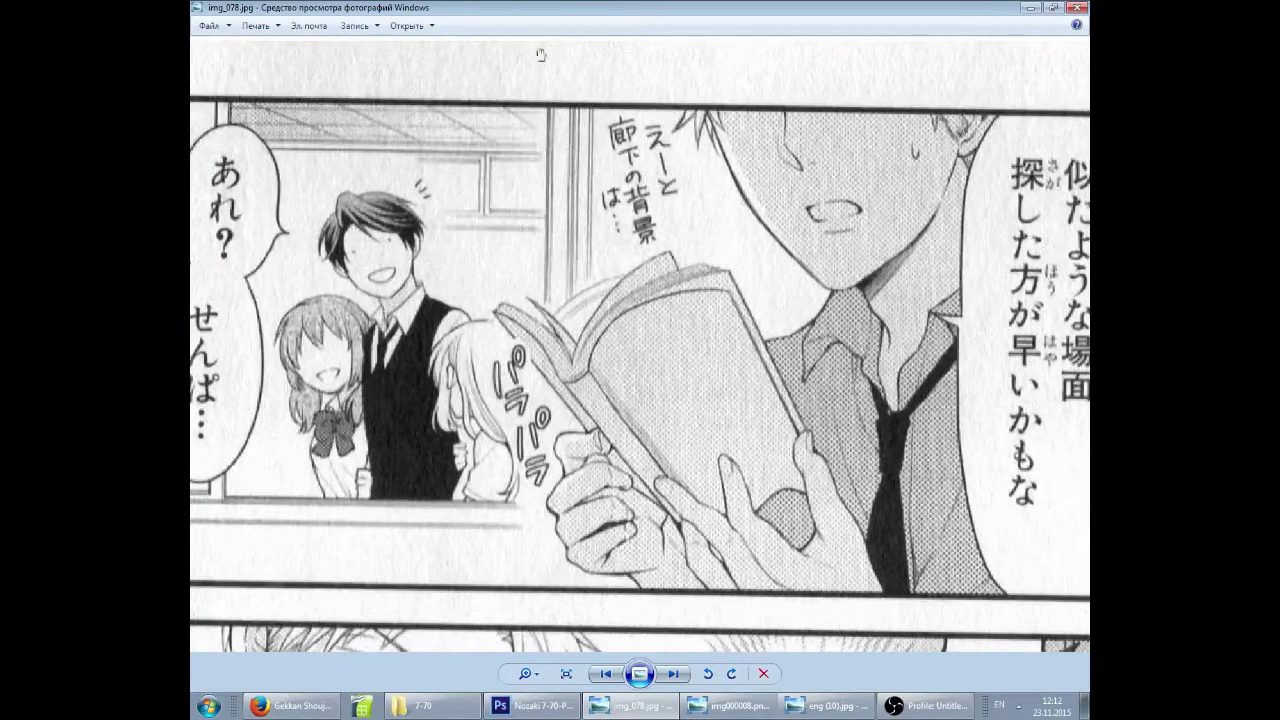
scroll(440, 82, up, 4)
scroll(540, 128, down, 3)
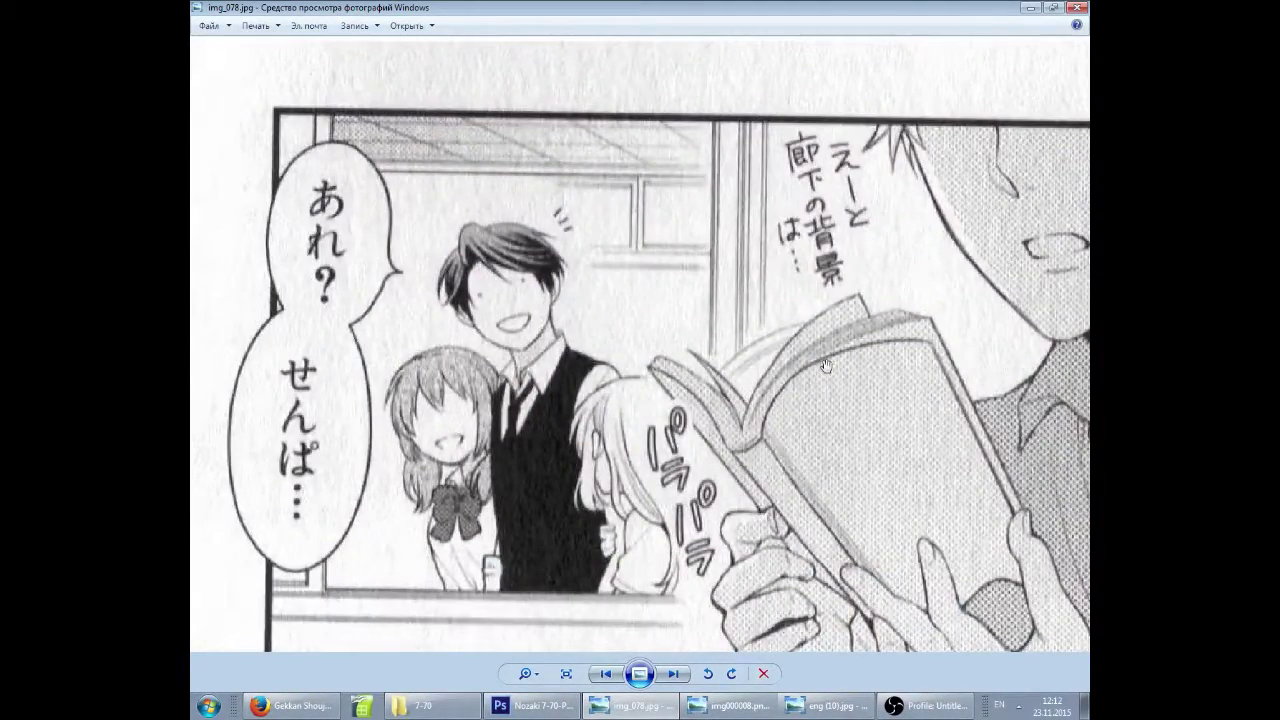
drag(826, 367, 632, 314)
scroll(361, 437, up, 4)
scroll(457, 397, down, 1)
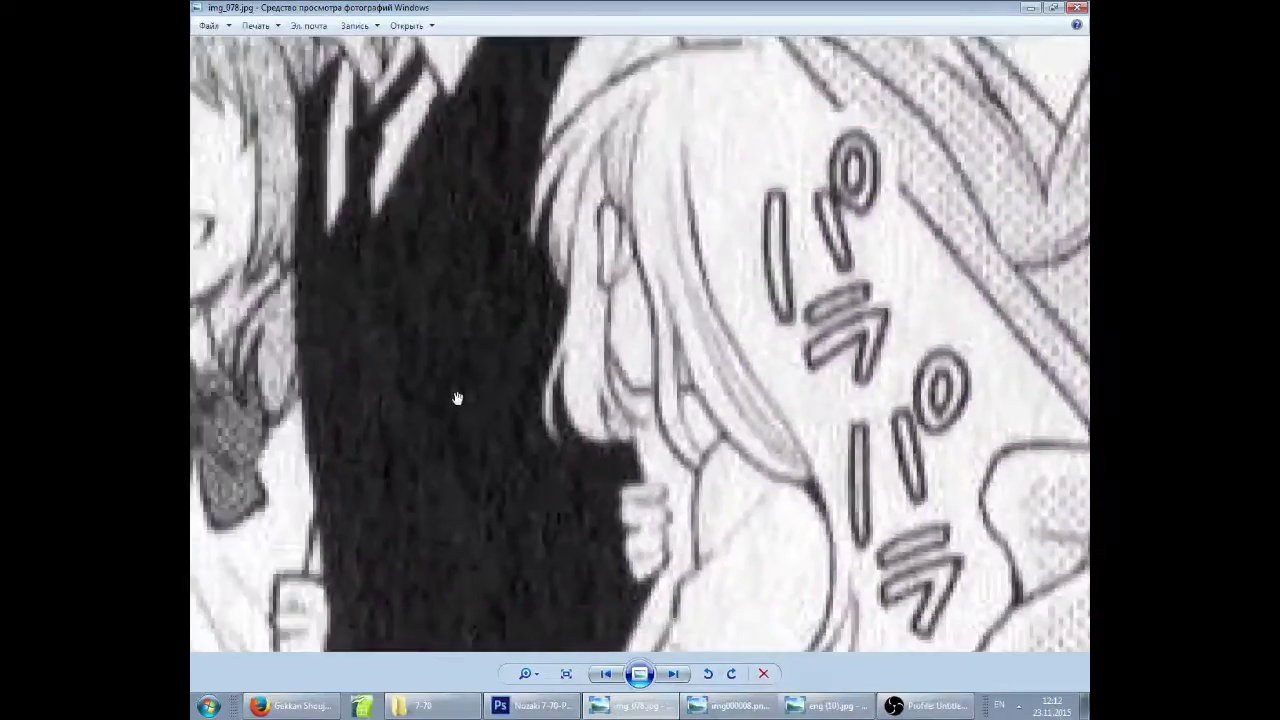
scroll(491, 354, down, 2)
drag(626, 410, 540, 365)
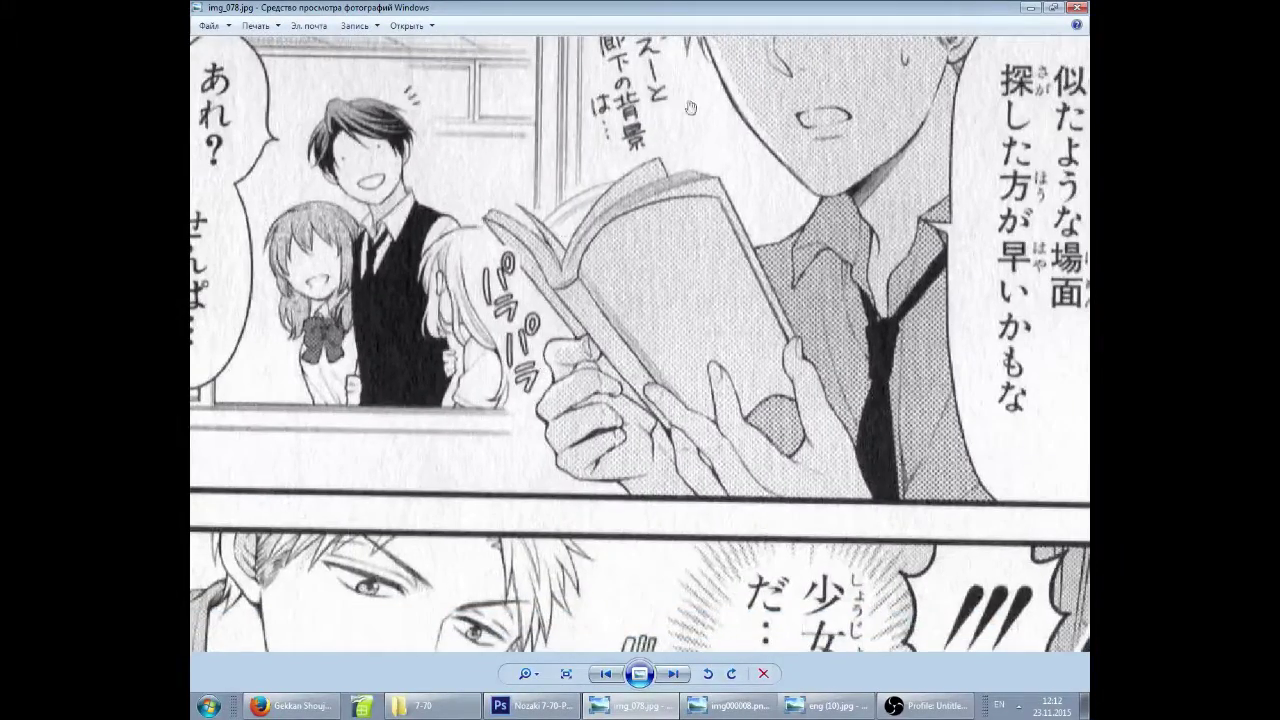
Examine the second panel of the raw scan, down to the lettering on the manga book's cover.
drag(759, 380, 663, 306)
drag(762, 472, 692, 365)
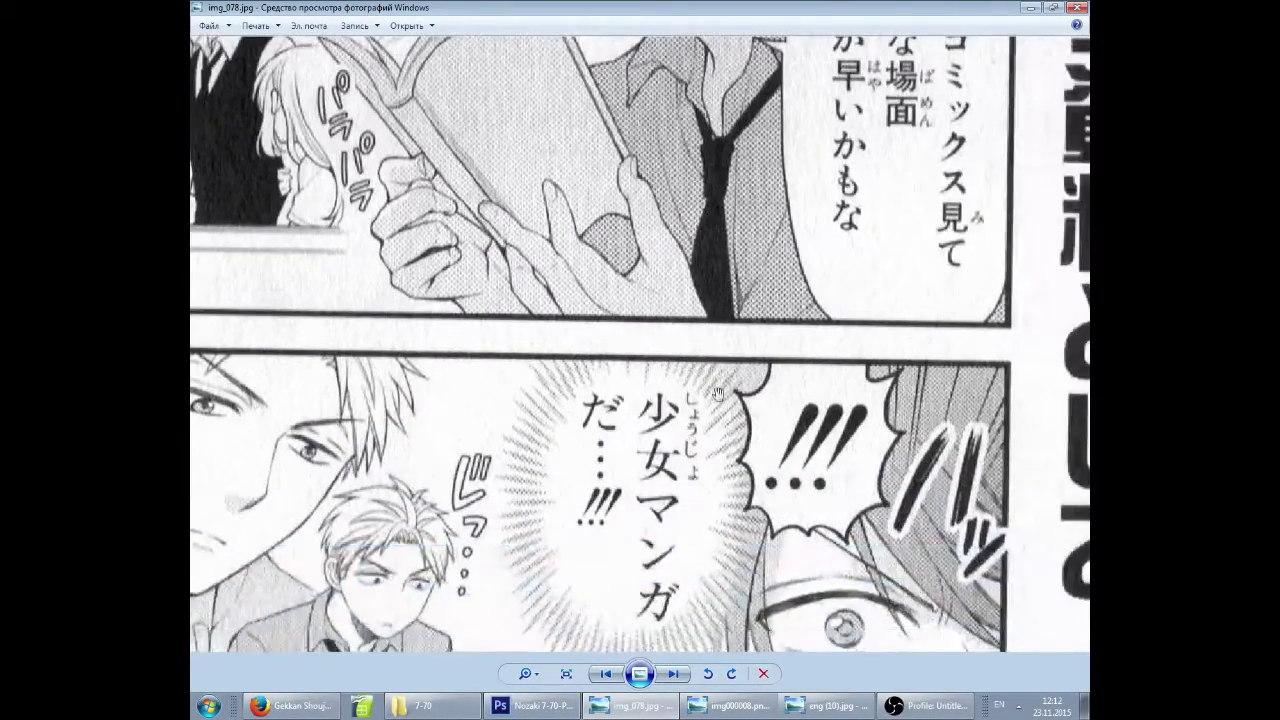
scroll(629, 354, down, 1)
drag(679, 505, 661, 340)
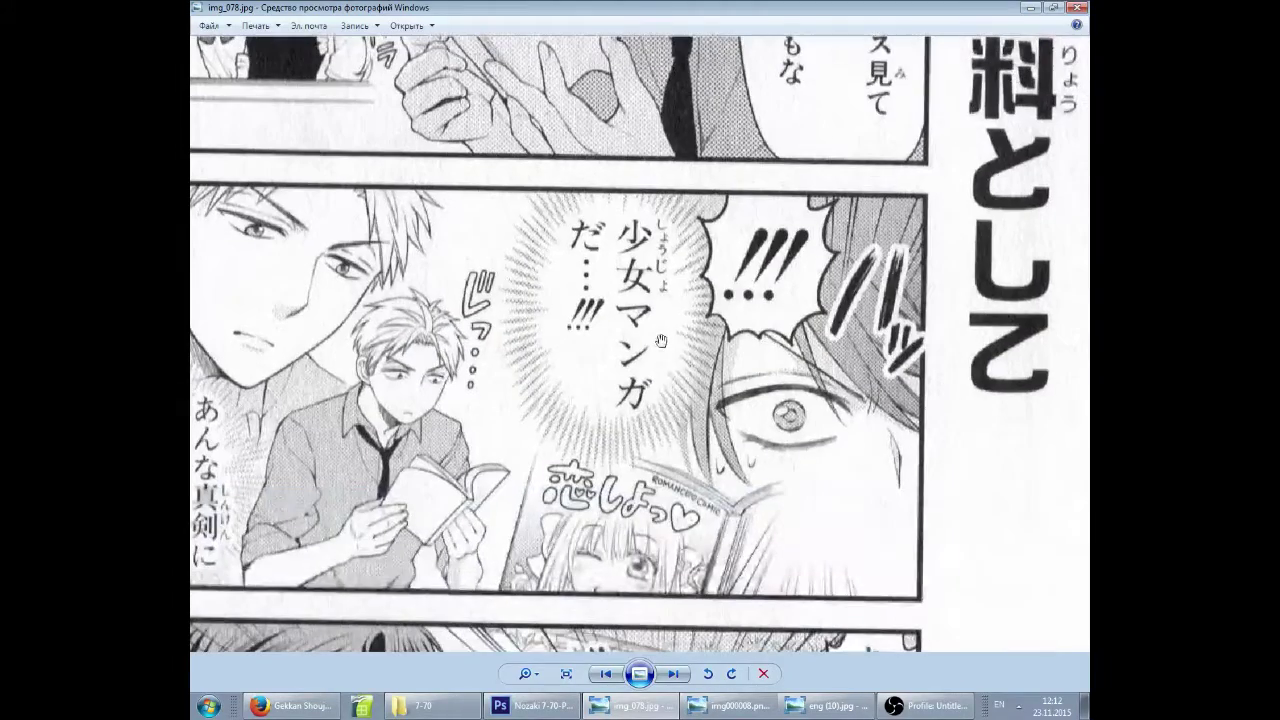
drag(694, 526, 647, 421)
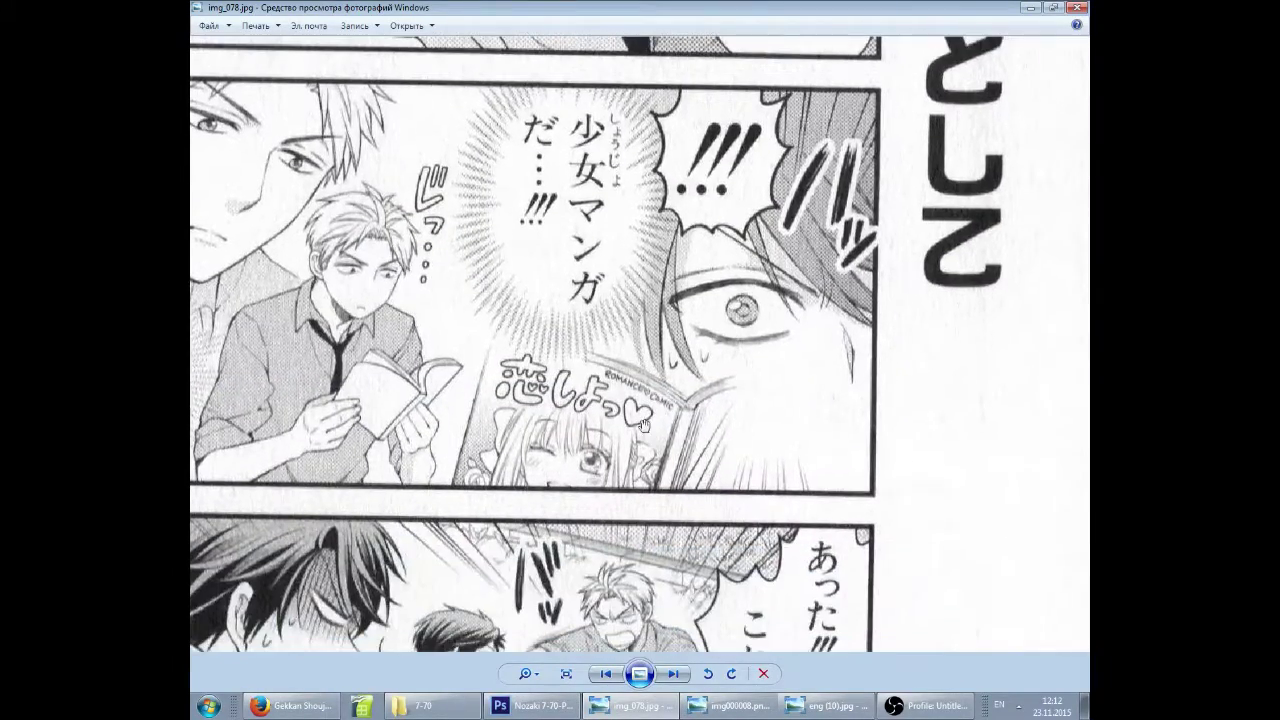
scroll(677, 395, up, 2)
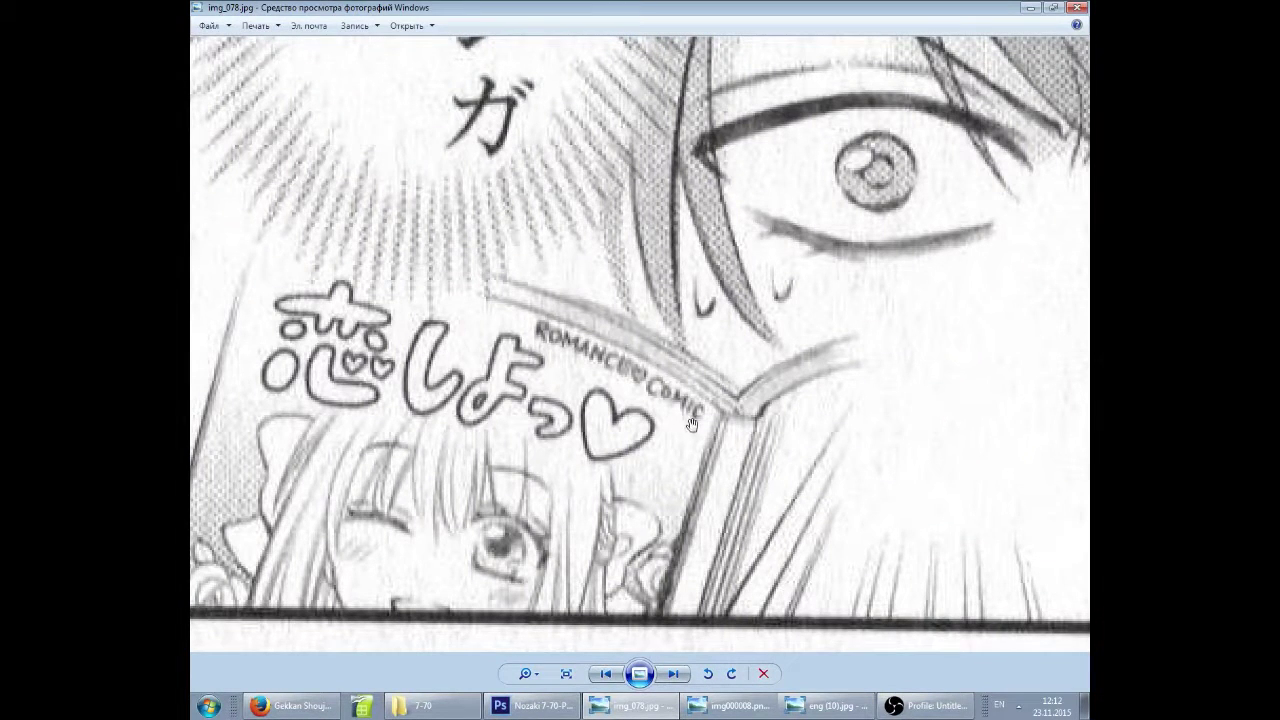
Compare the book cover lettering in img000008.png with the raw scan img_078.jpg, and inspect the scan's third panel.
click(816, 706)
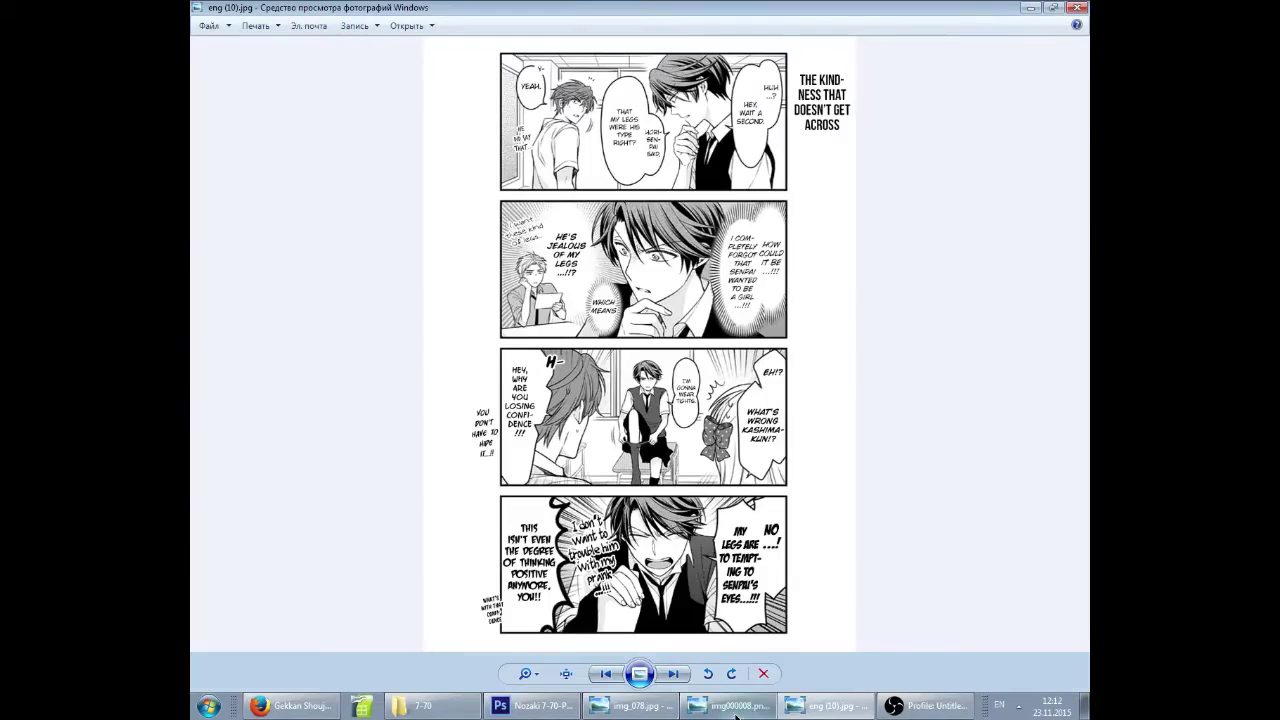
click(736, 712)
click(645, 708)
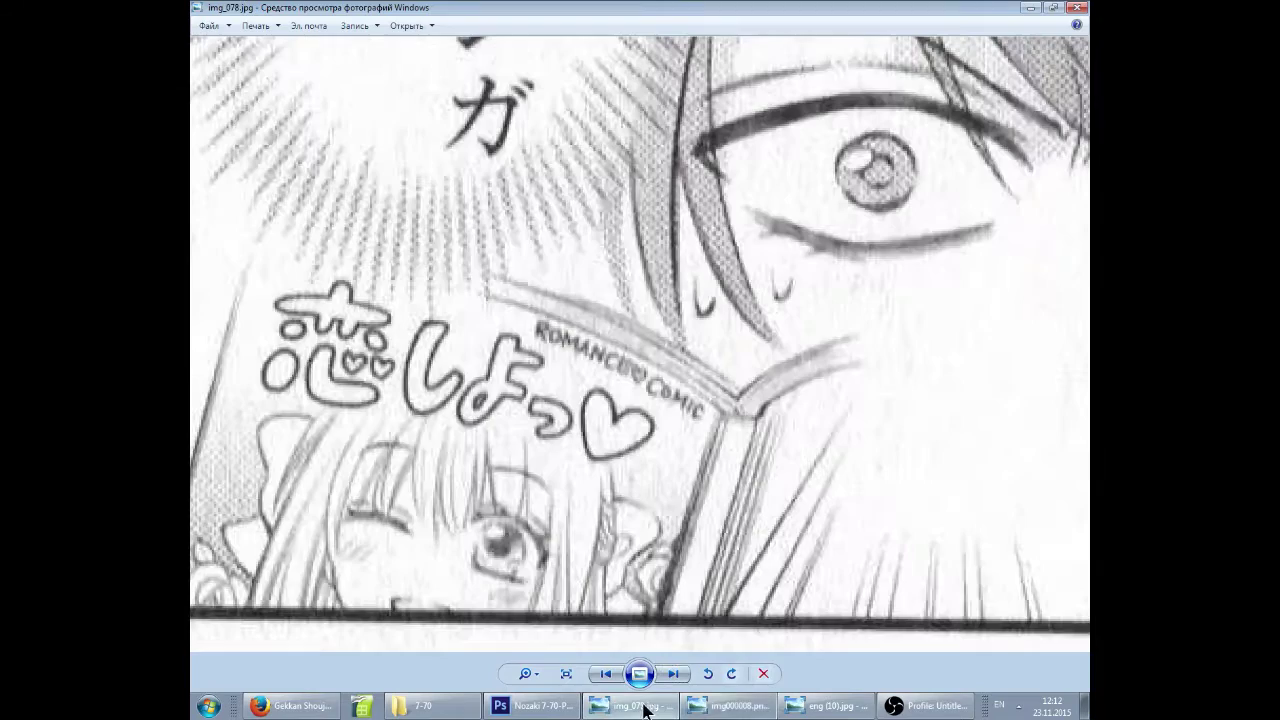
drag(528, 517, 640, 538)
scroll(664, 628, down, 4)
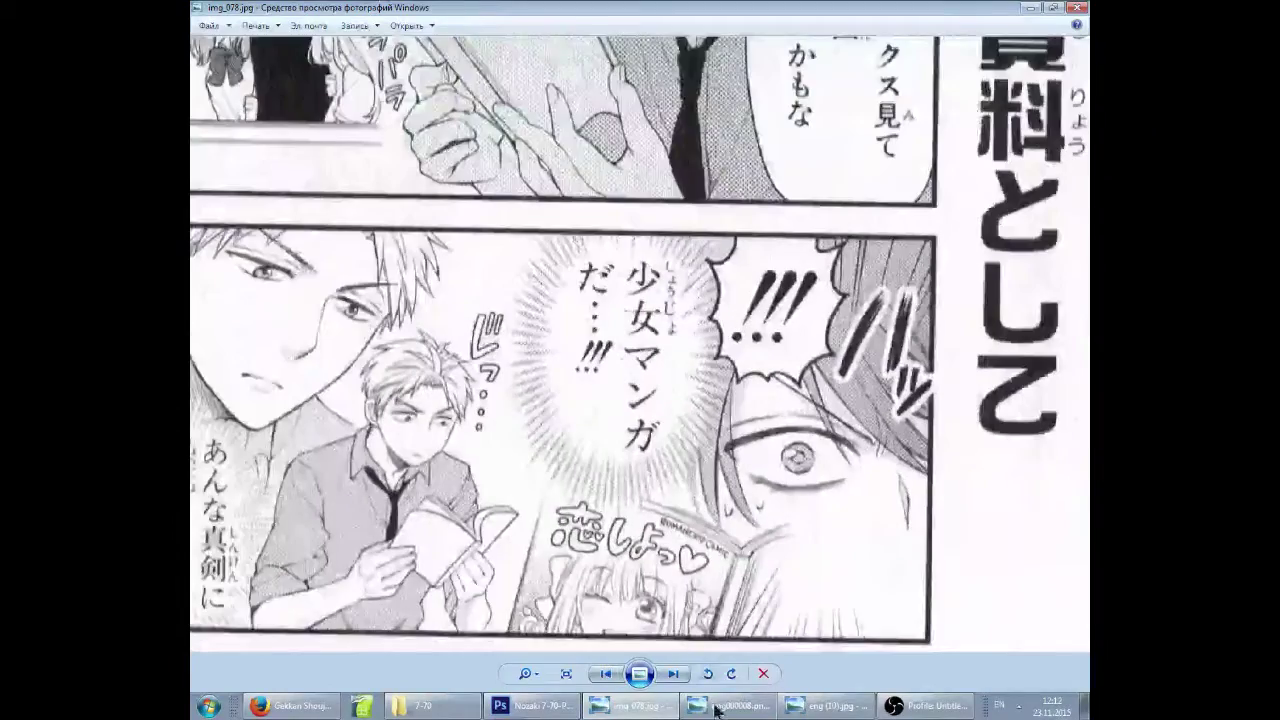
click(713, 708)
scroll(685, 560, down, 2)
scroll(705, 505, up, 1)
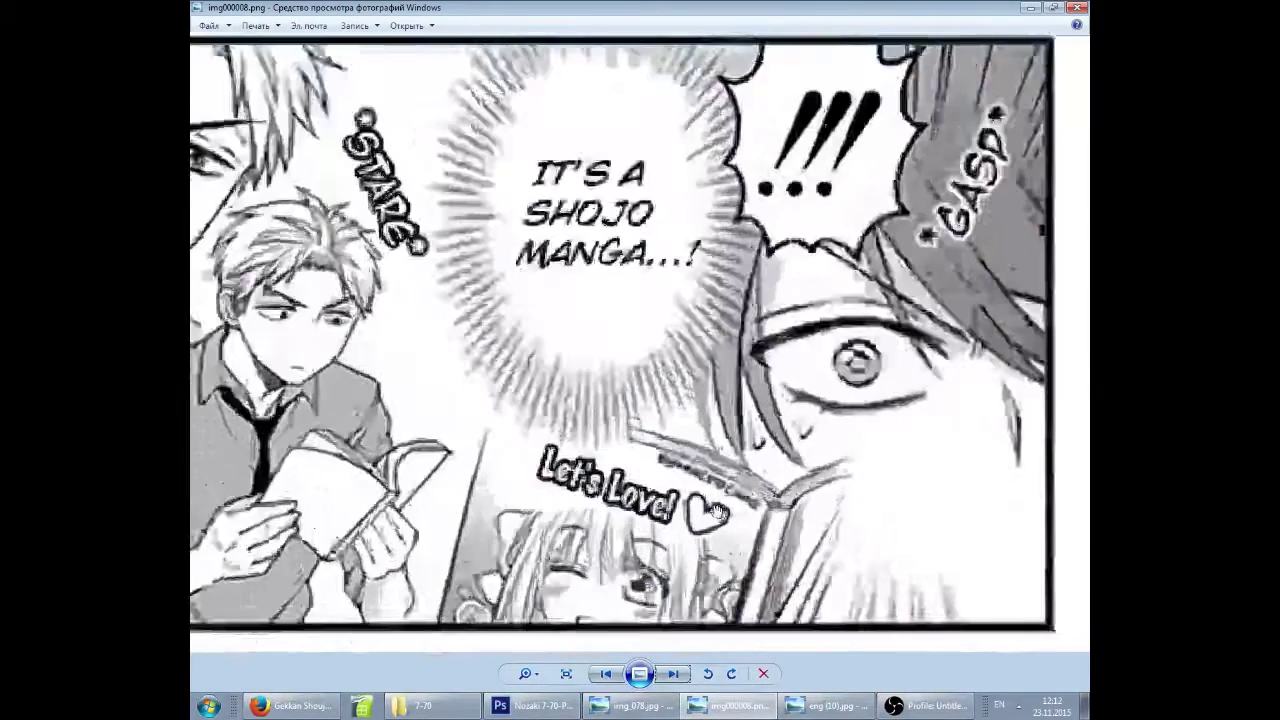
scroll(712, 512, up, 2)
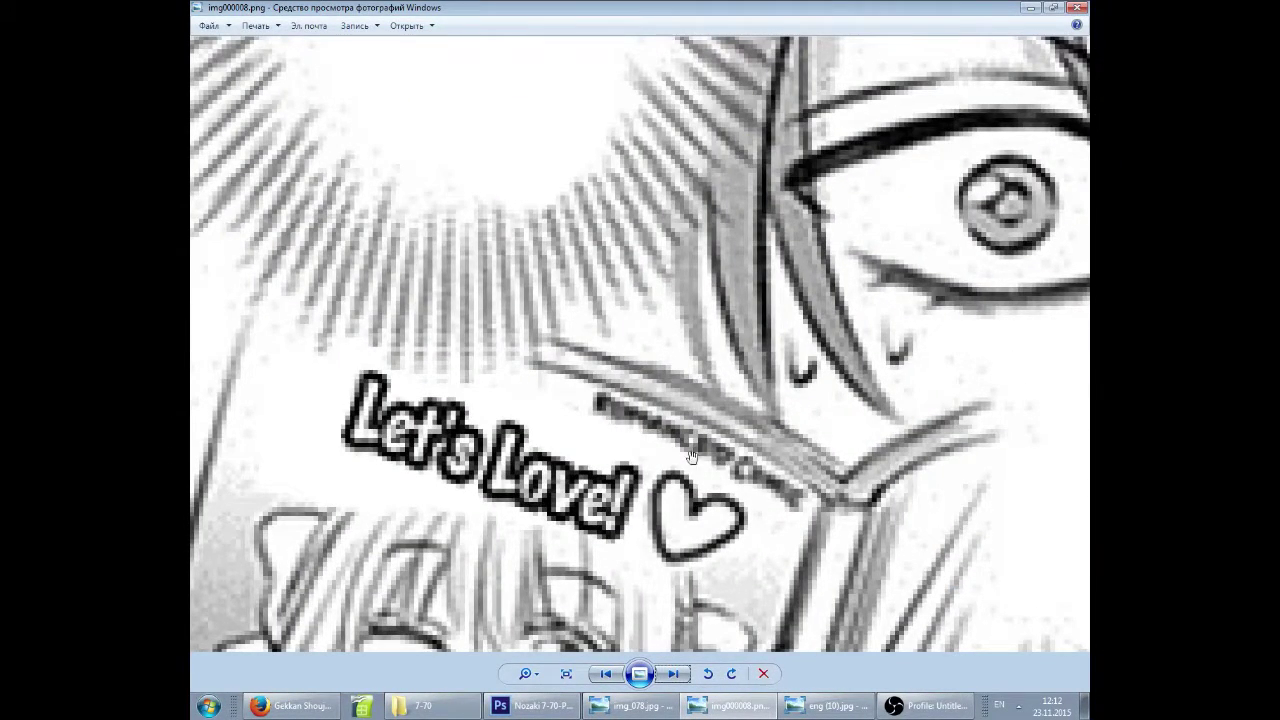
click(640, 706)
scroll(610, 420, down, 5)
scroll(680, 460, up, 6)
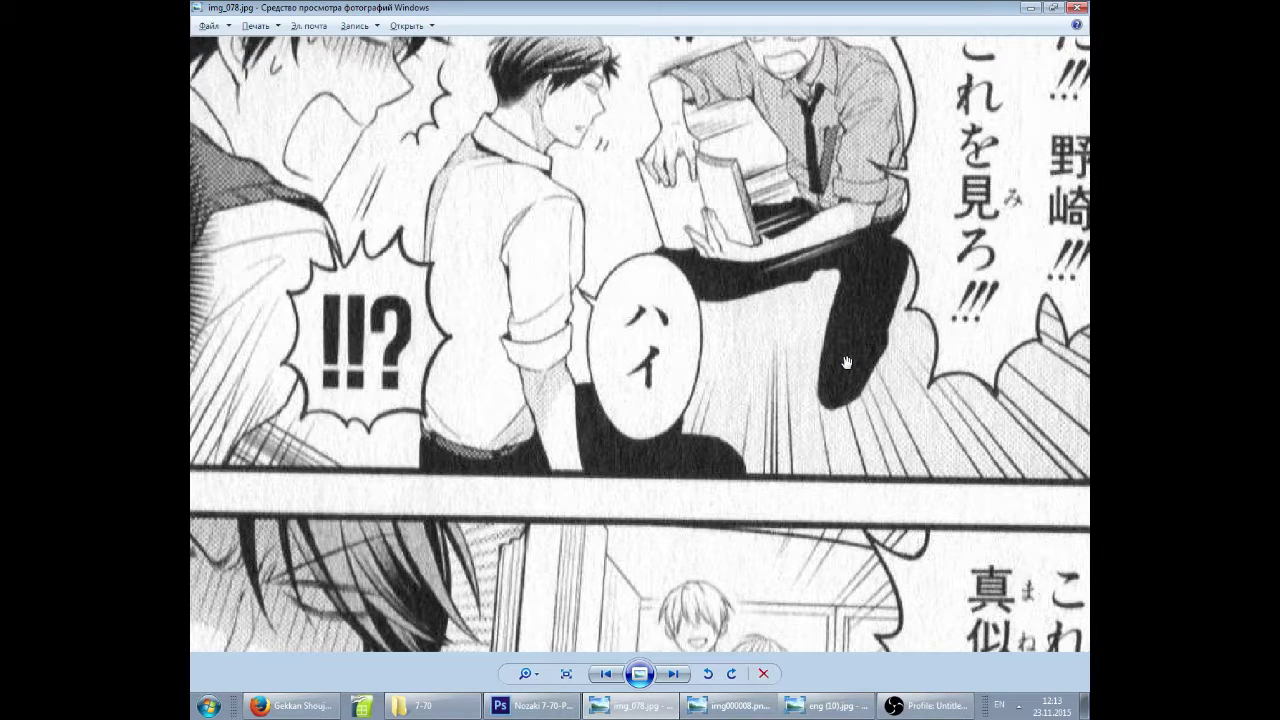
Return to Photoshop and select the white areas of the Фон layer with Color Range, sampling the white page margin at fuzziness 25.
click(530, 706)
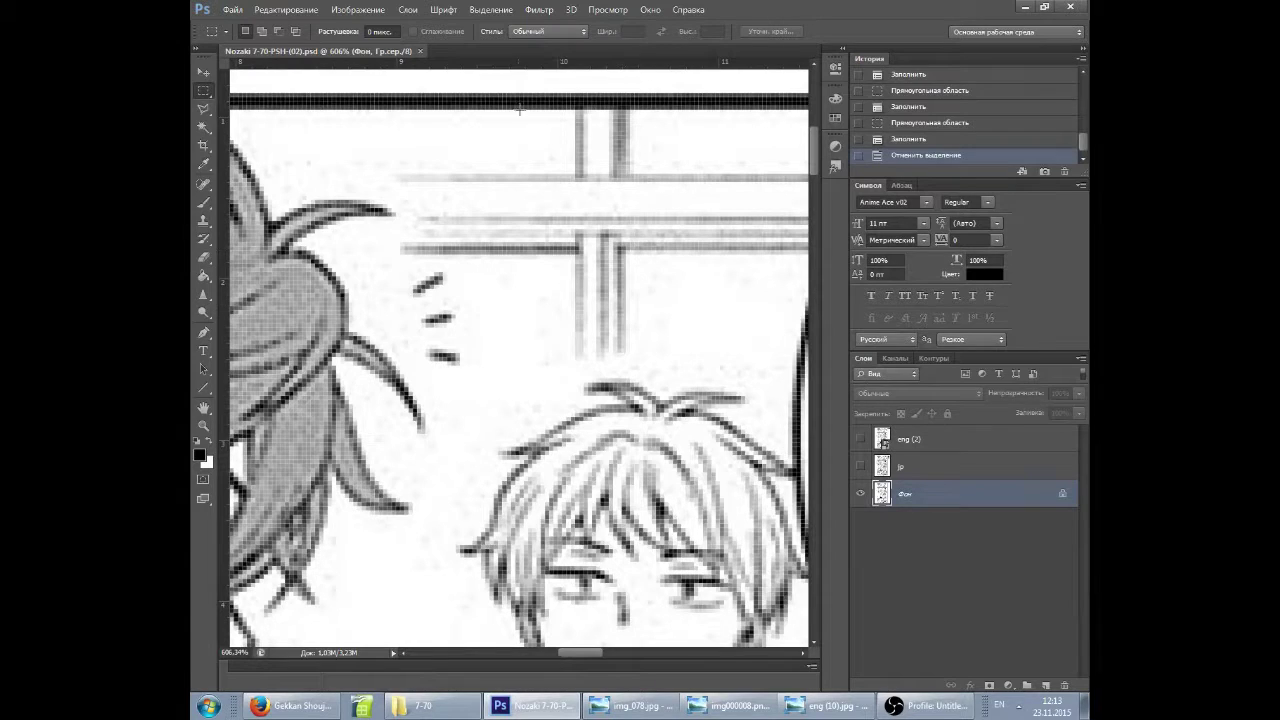
scroll(529, 107, down, 6)
scroll(566, 100, right, 4)
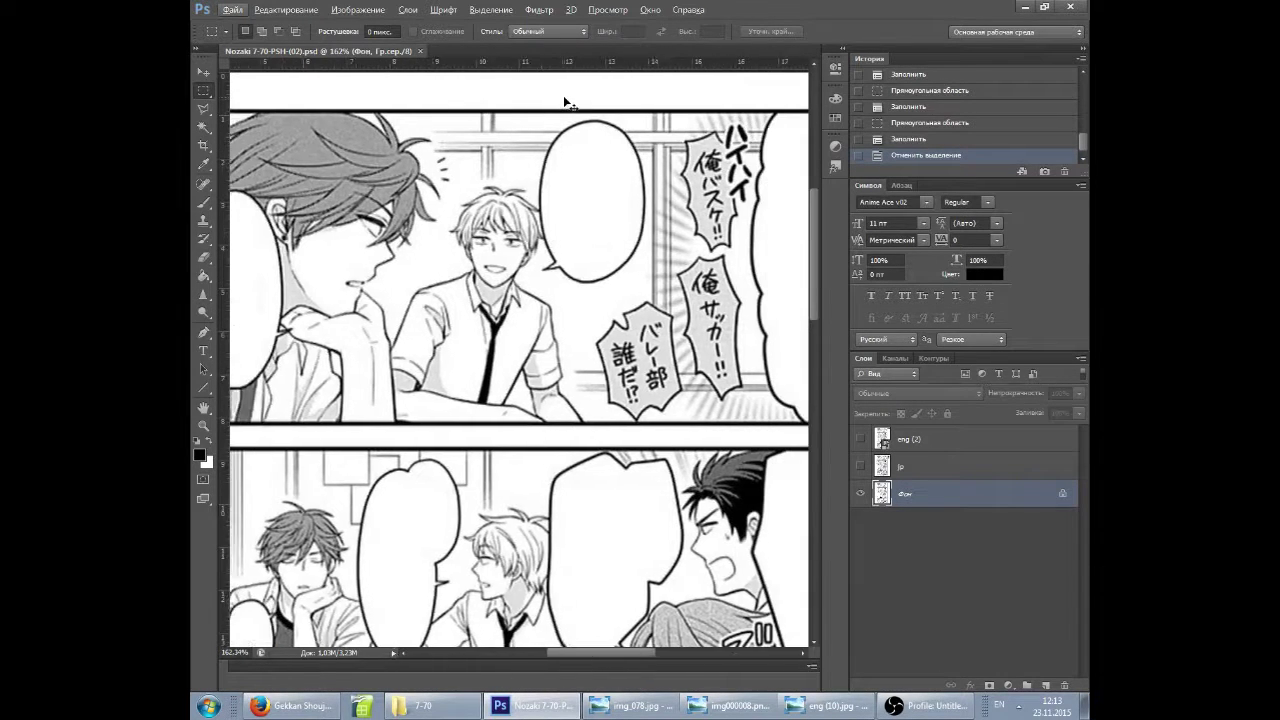
scroll(669, 167, up, 3)
scroll(669, 167, up, 5)
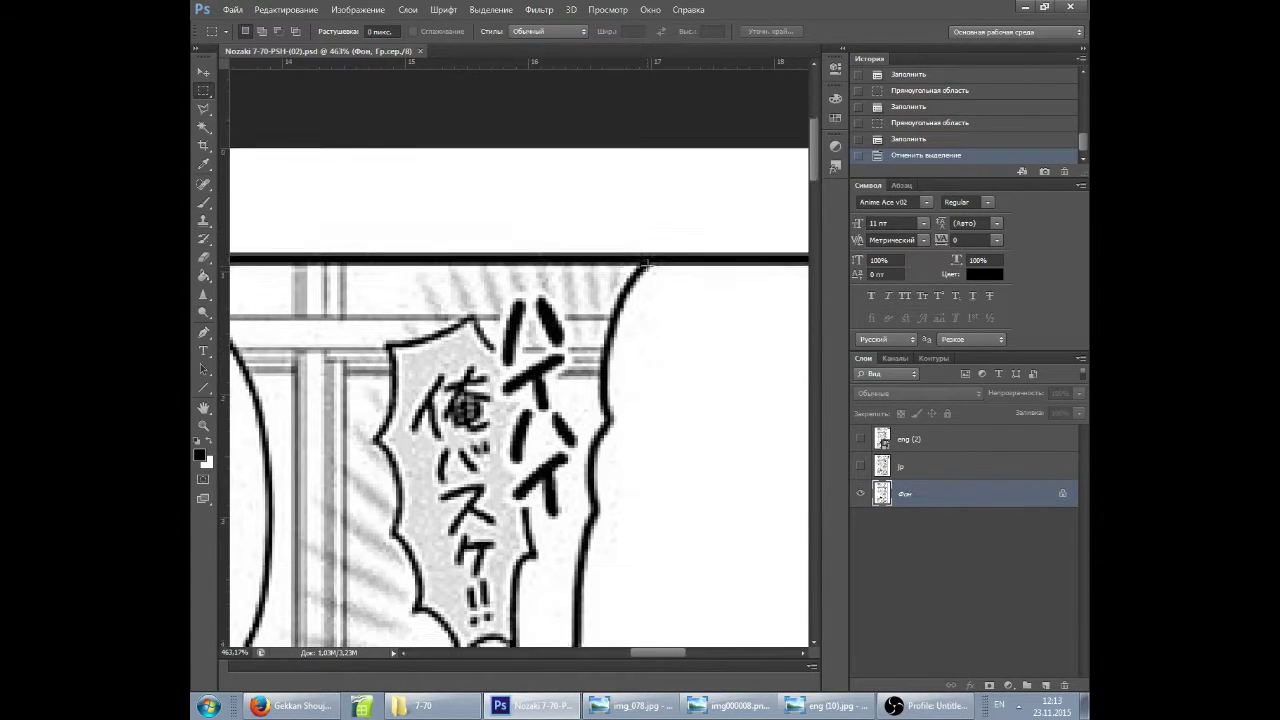
scroll(494, 286, left, 10)
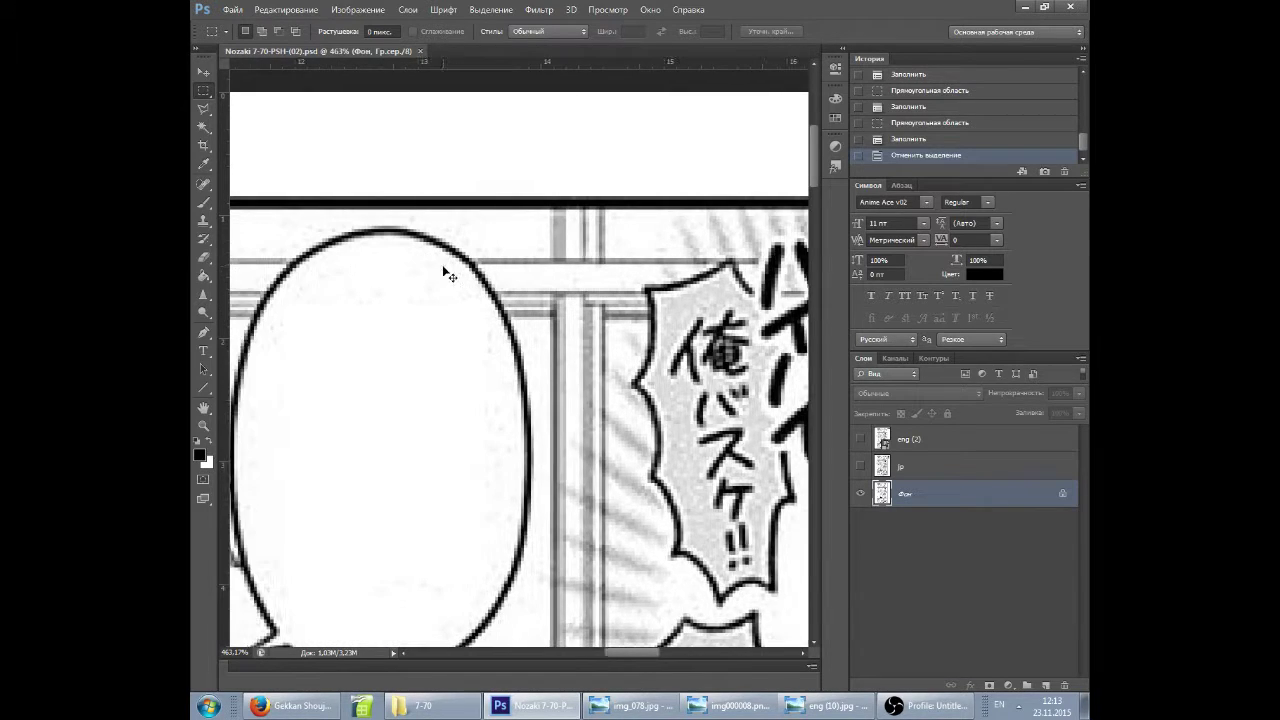
scroll(597, 261, up, 3)
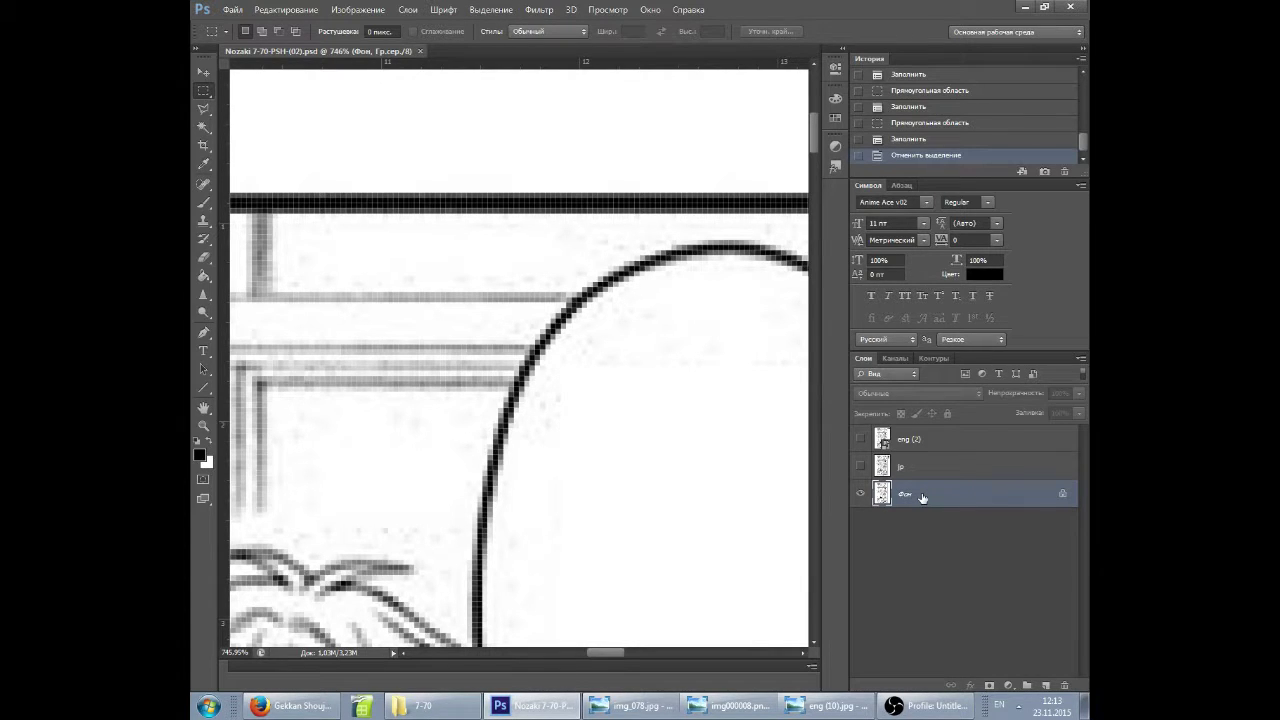
click(493, 12)
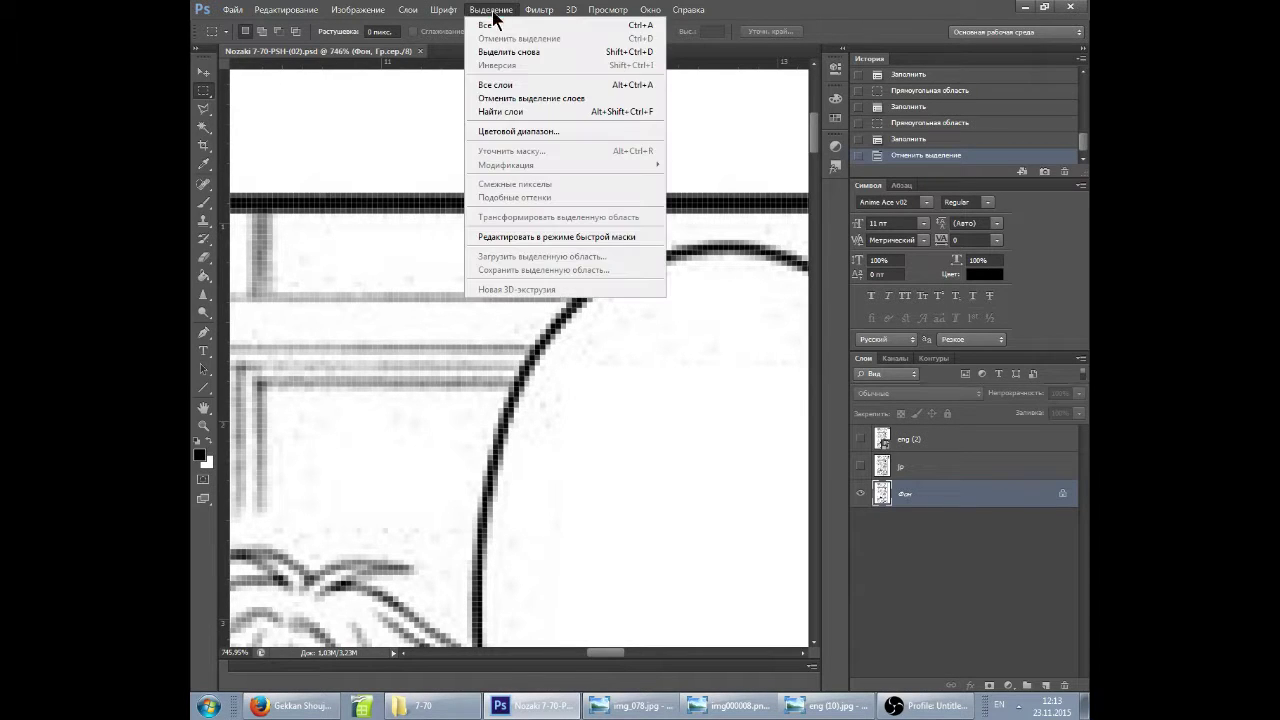
click(528, 134)
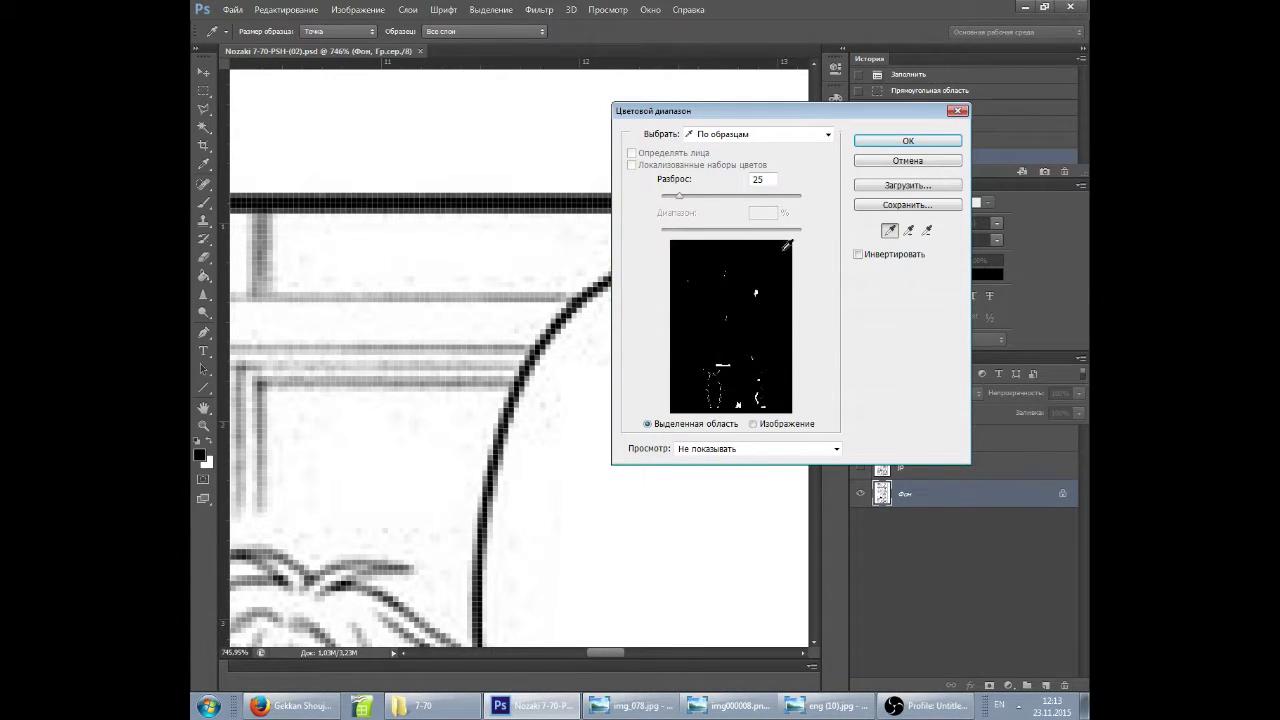
click(785, 248)
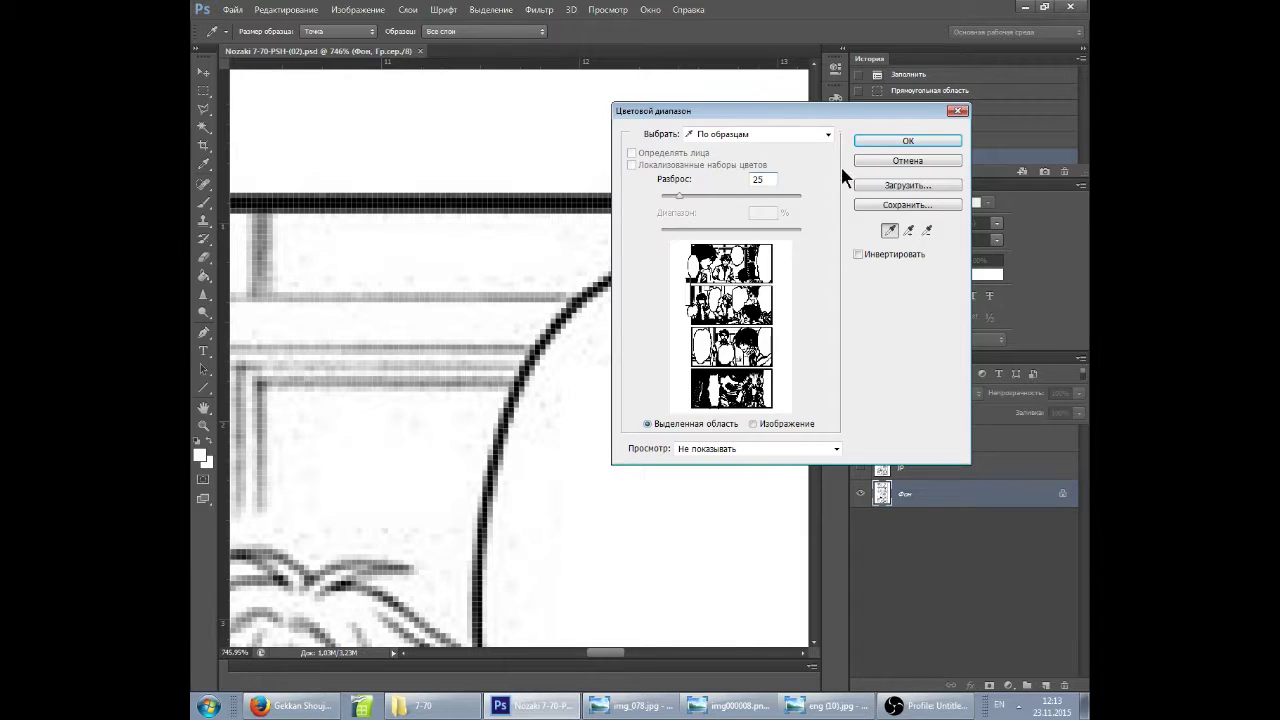
click(870, 140)
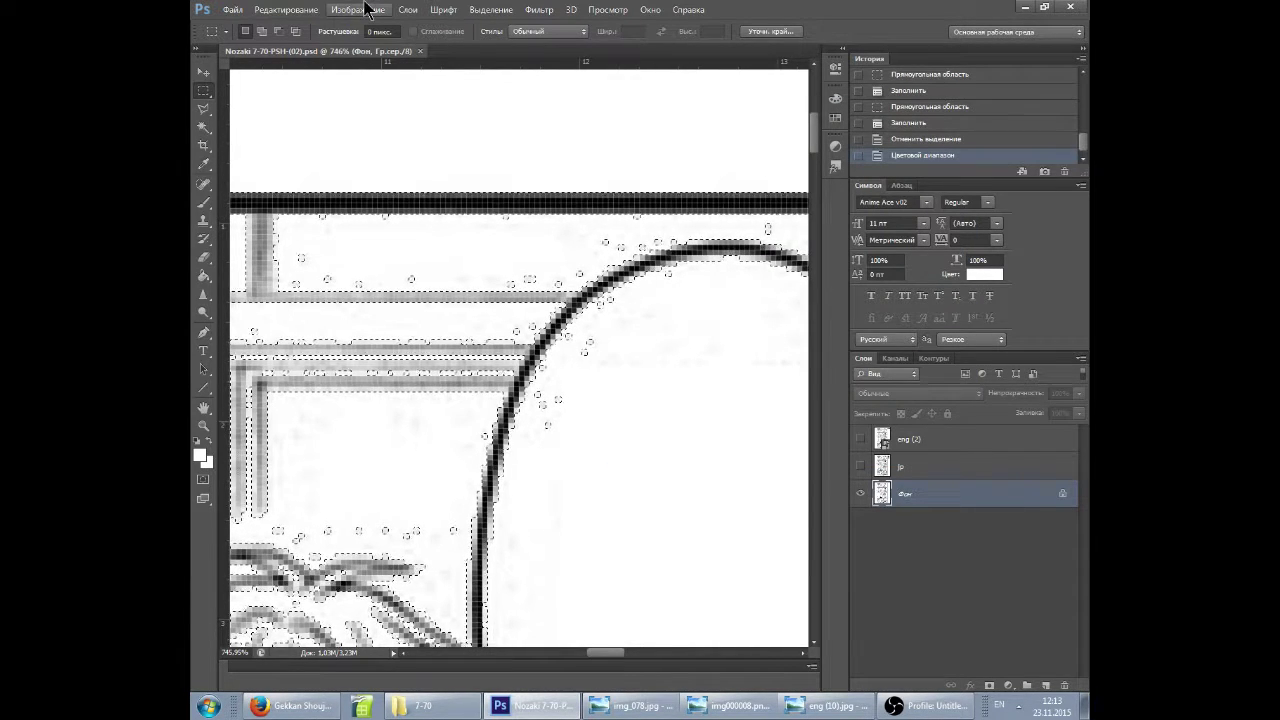
Whiten the selected areas with Levels by setting the white input value to 20, and deselect.
key(ctrl+l)
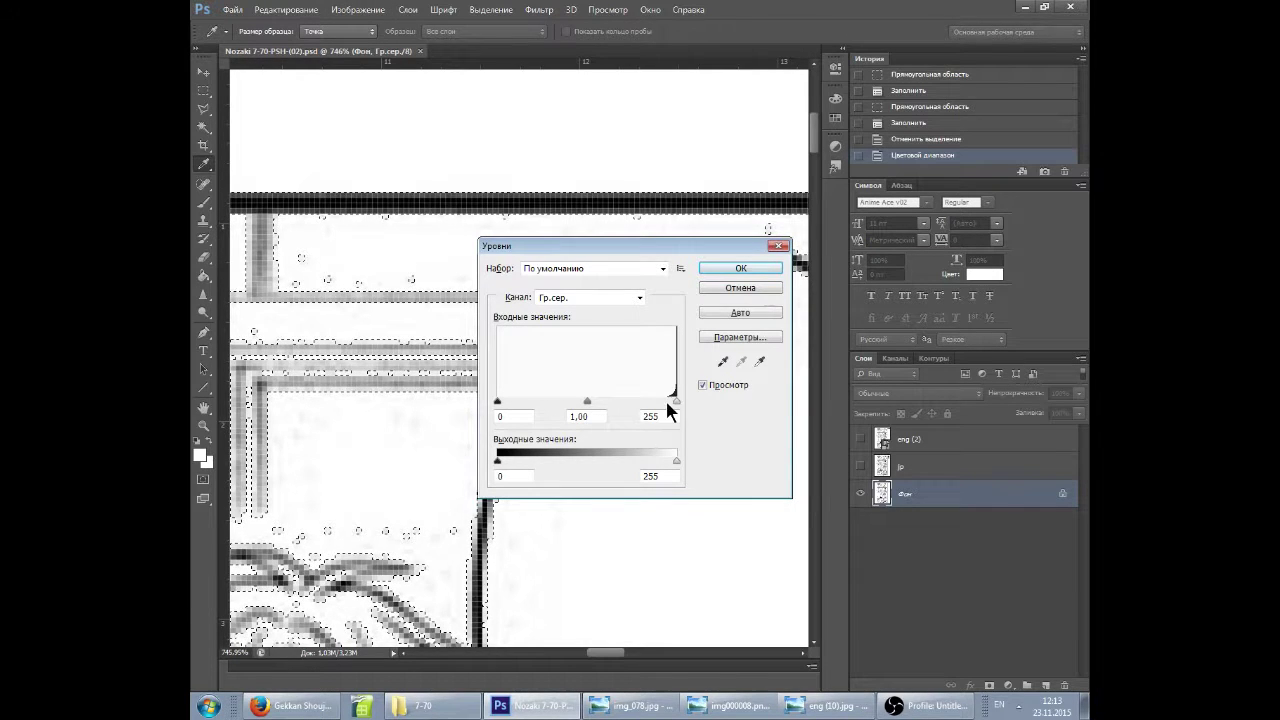
drag(676, 401, 510, 401)
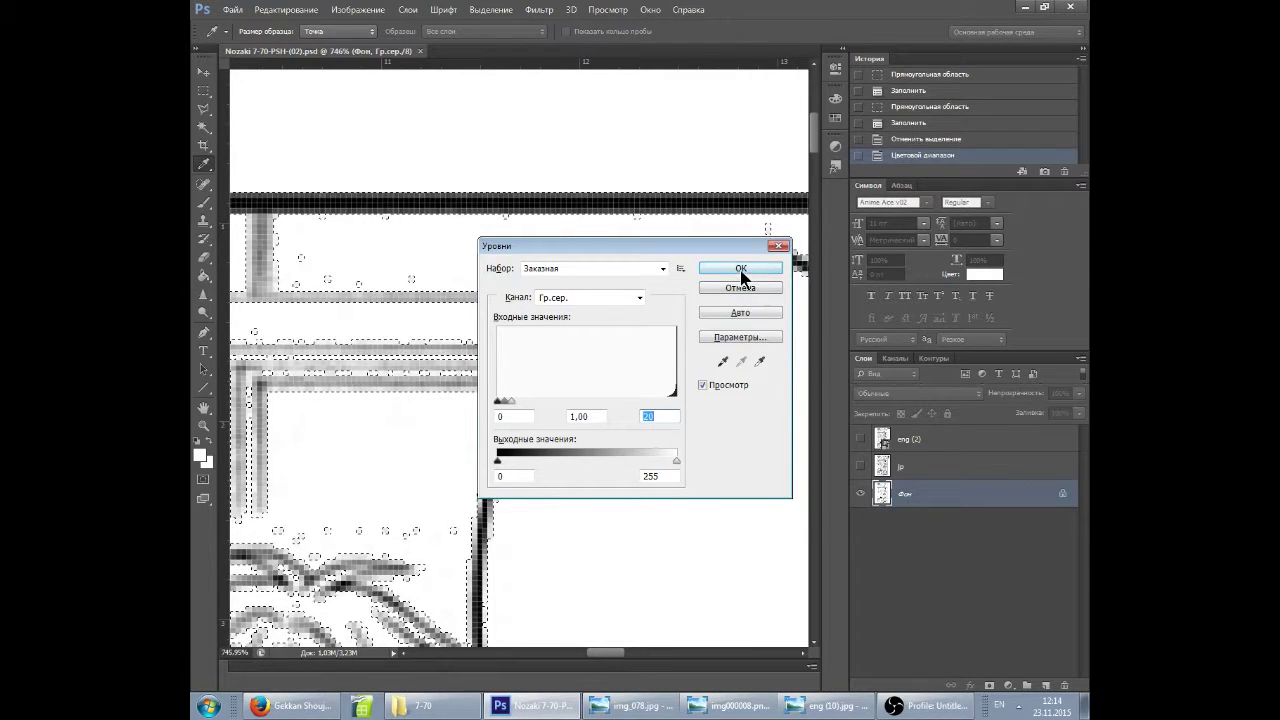
click(740, 268)
key(ctrl+l)
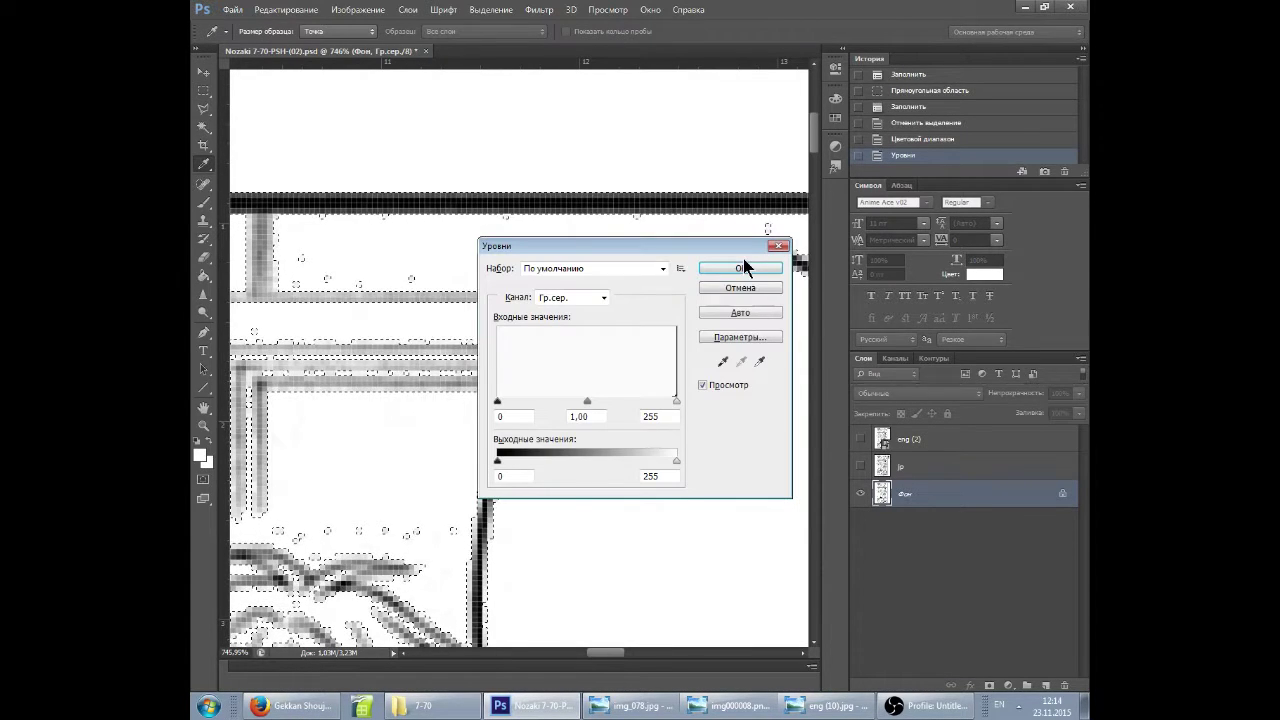
click(776, 264)
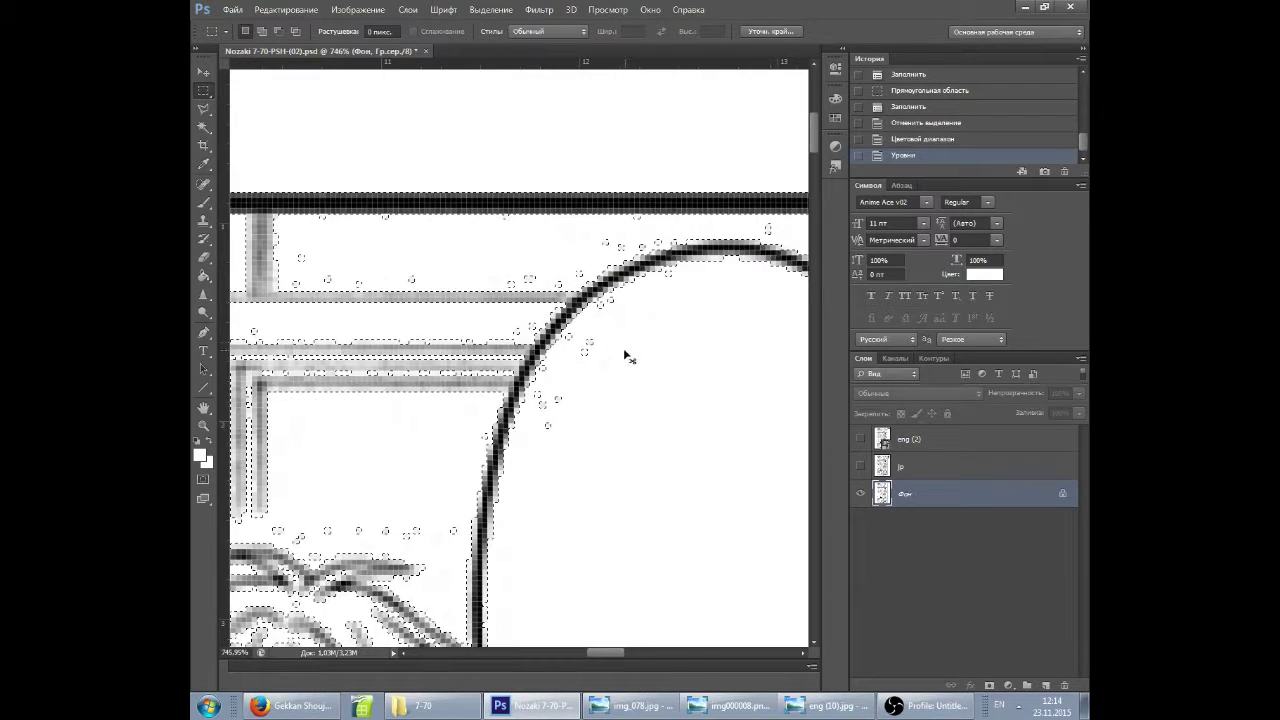
key(ctrl+d)
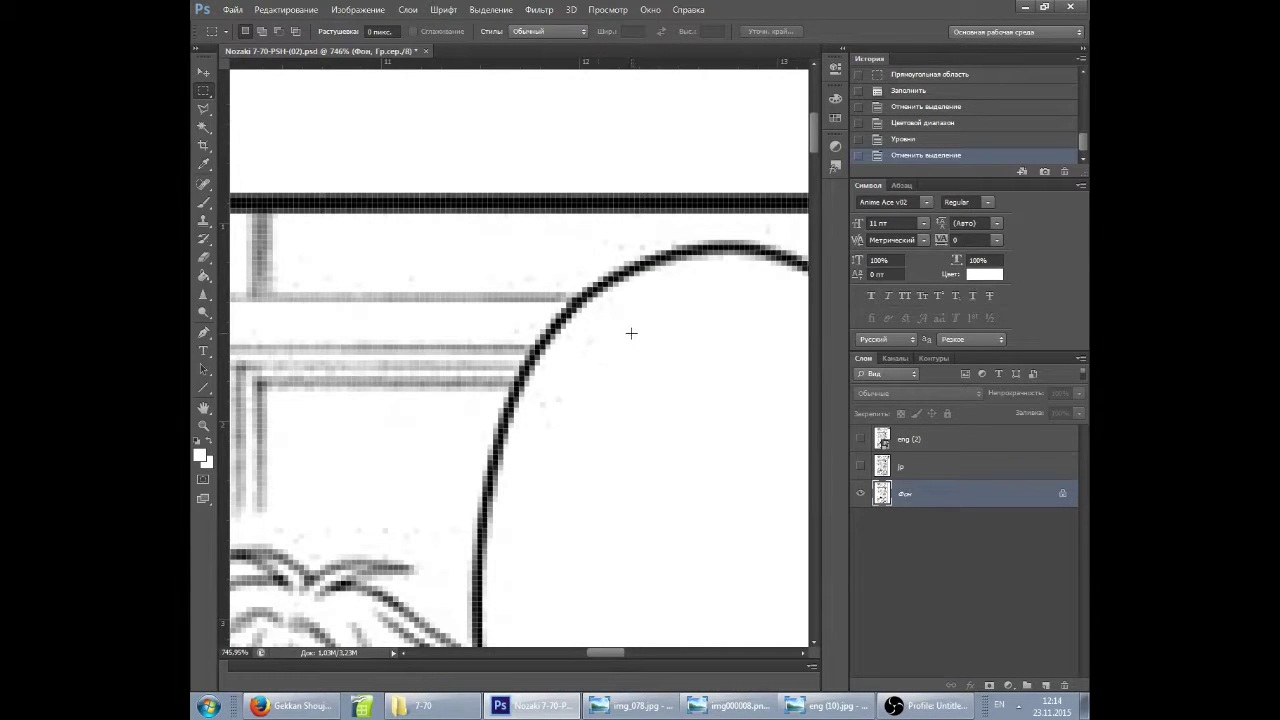
Compare the Фон layer before and after the Levels whitening through its history states, examining the specks around the first panel's speech bubble.
scroll(630, 335, down, 4)
scroll(611, 337, up, 5)
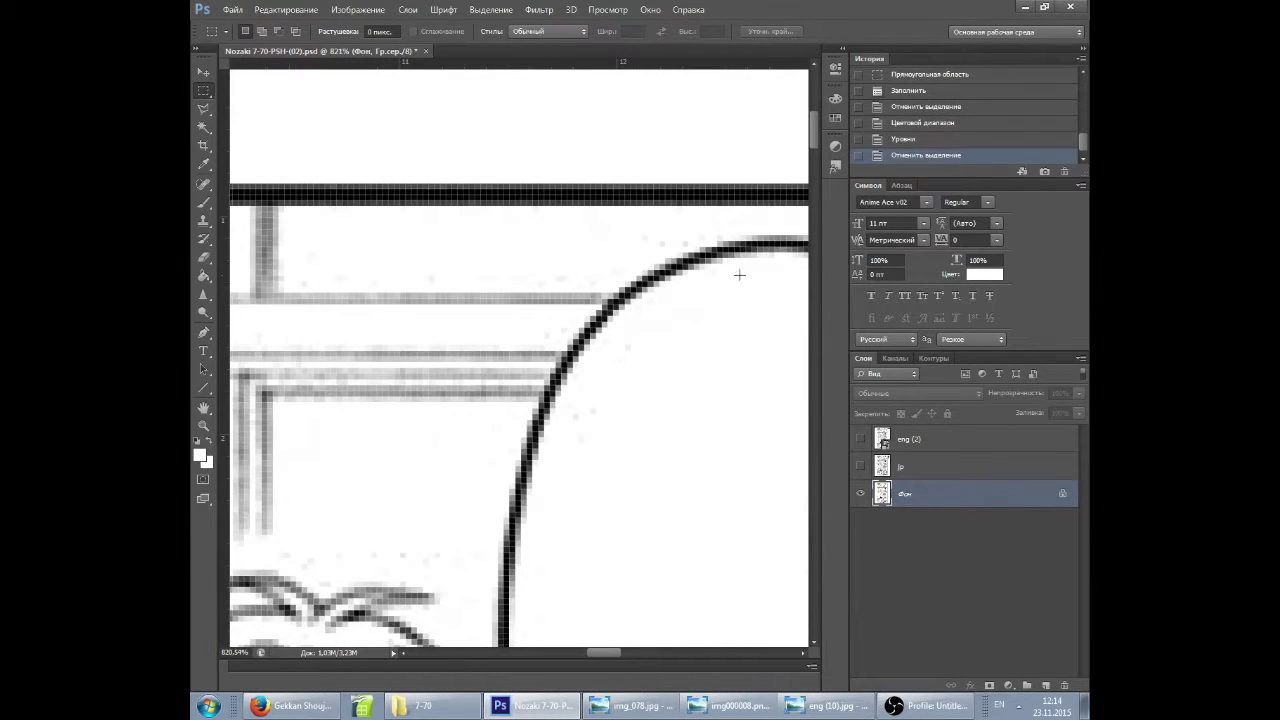
click(909, 122)
click(905, 108)
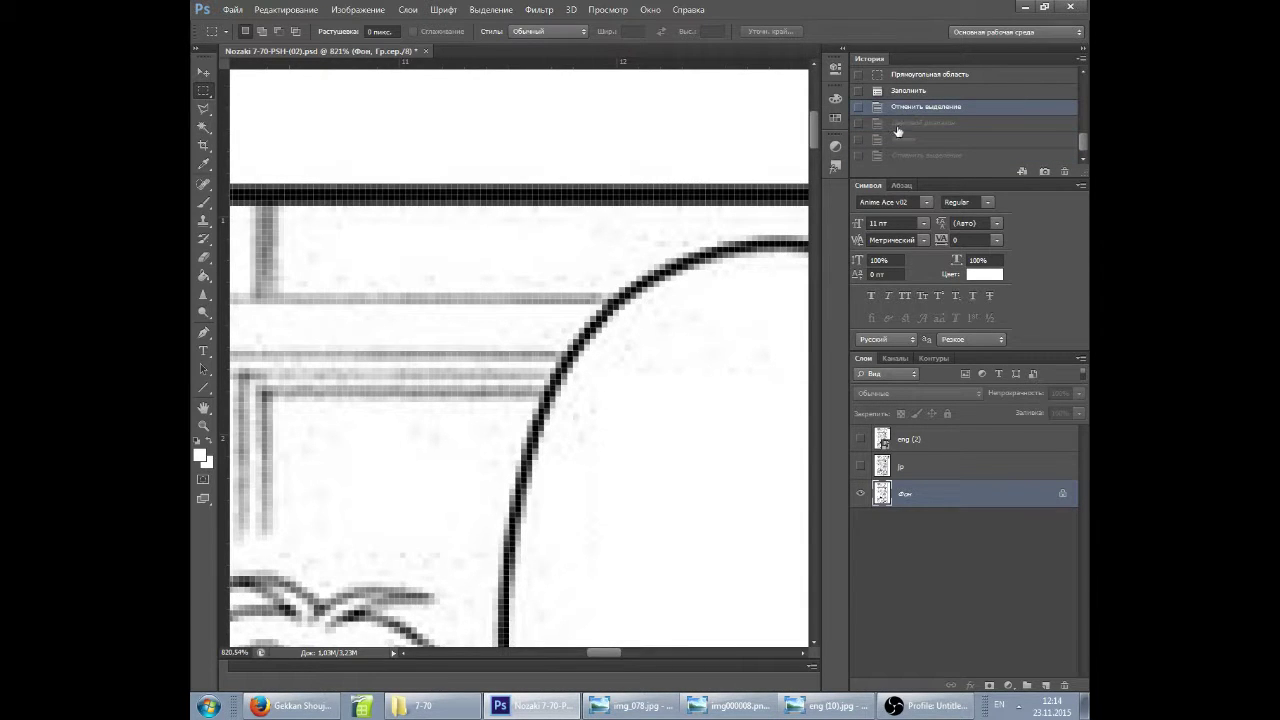
click(895, 158)
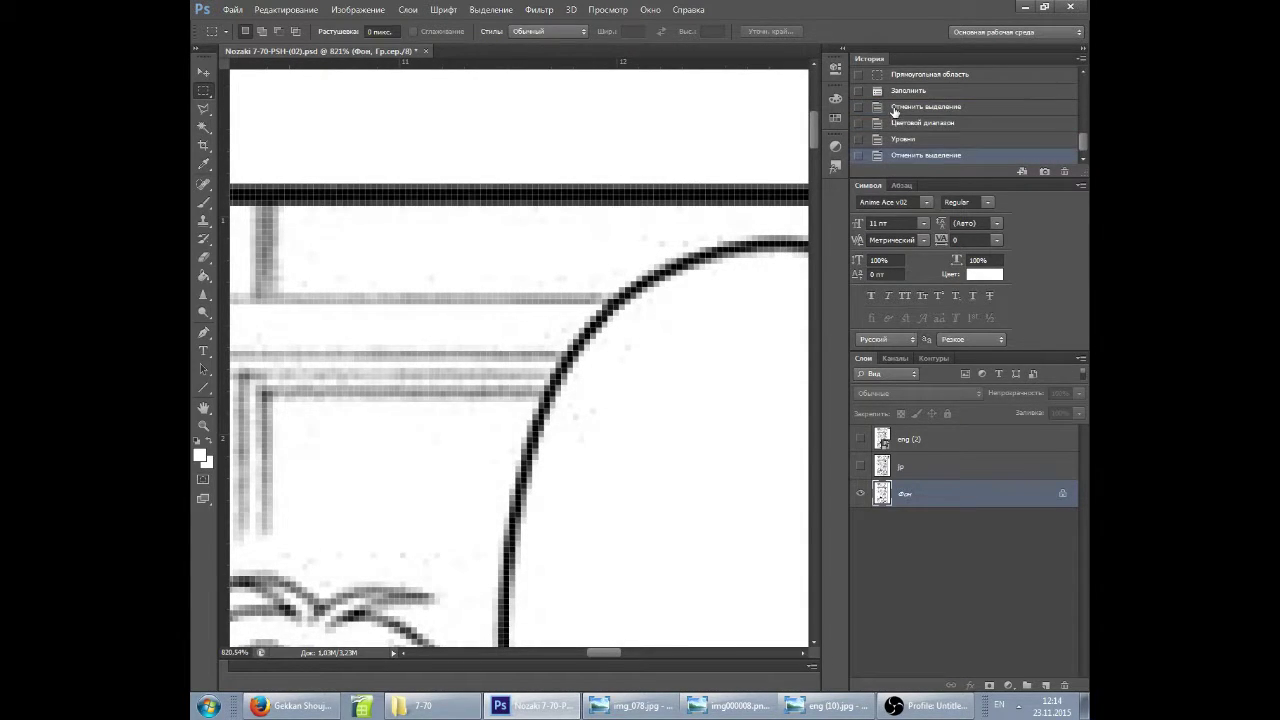
click(895, 108)
scroll(668, 190, up, 3)
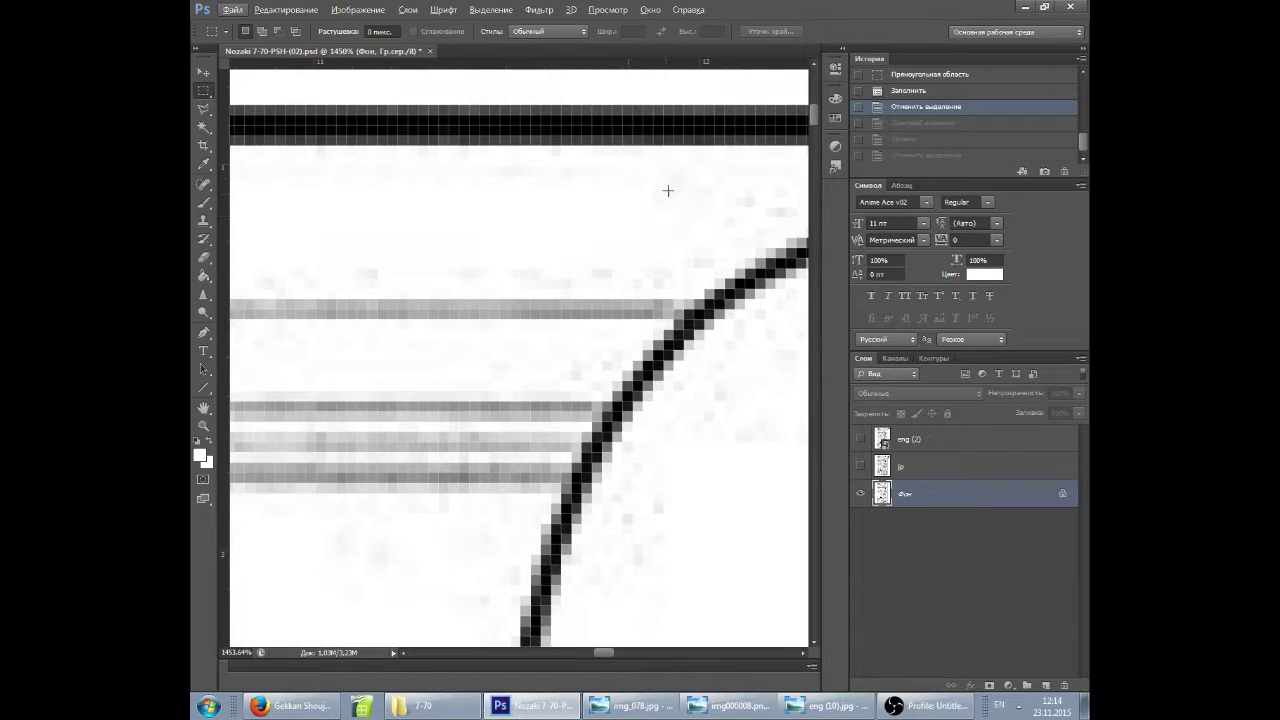
click(912, 156)
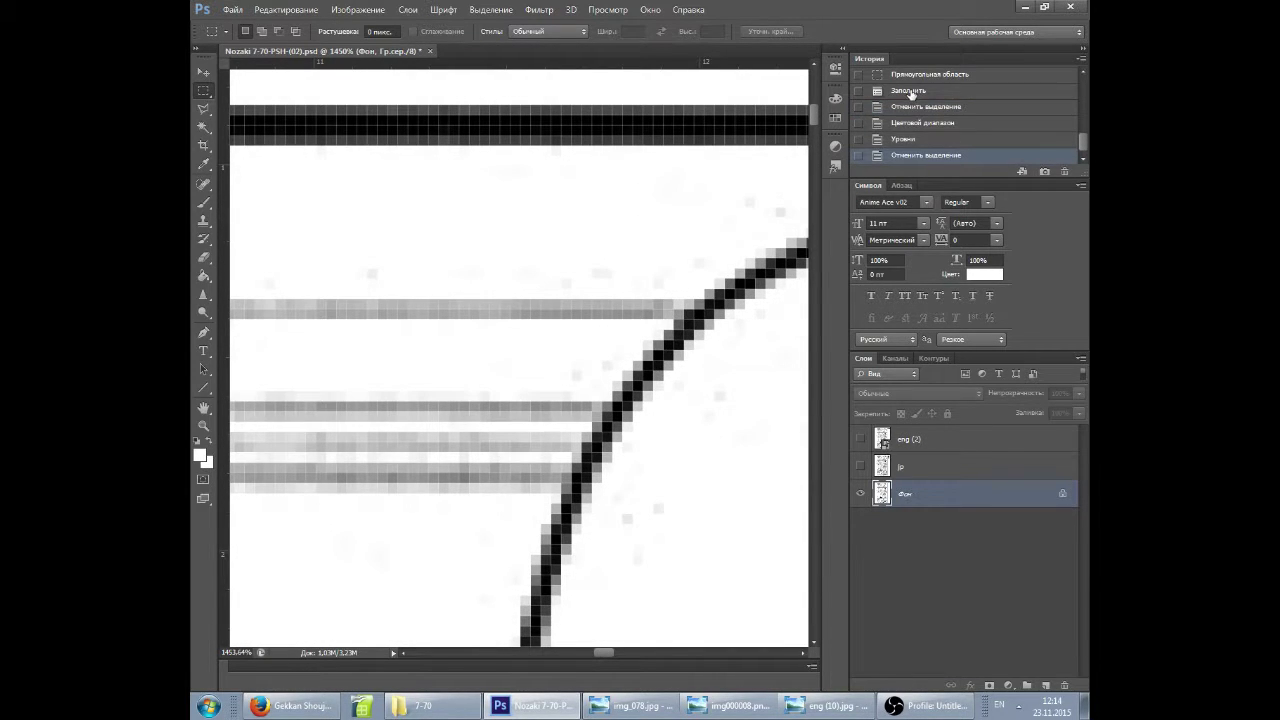
click(911, 93)
click(906, 157)
scroll(649, 353, down, 5)
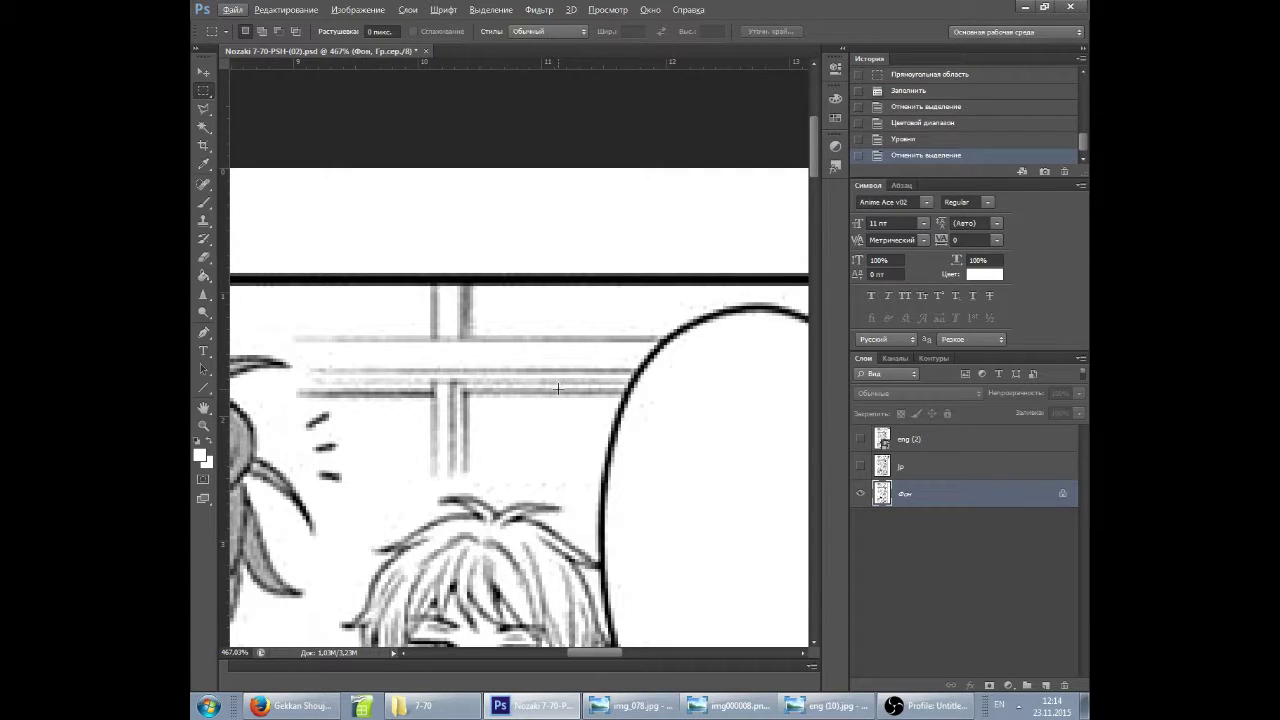
scroll(558, 388, right, 1)
scroll(558, 388, left, 2)
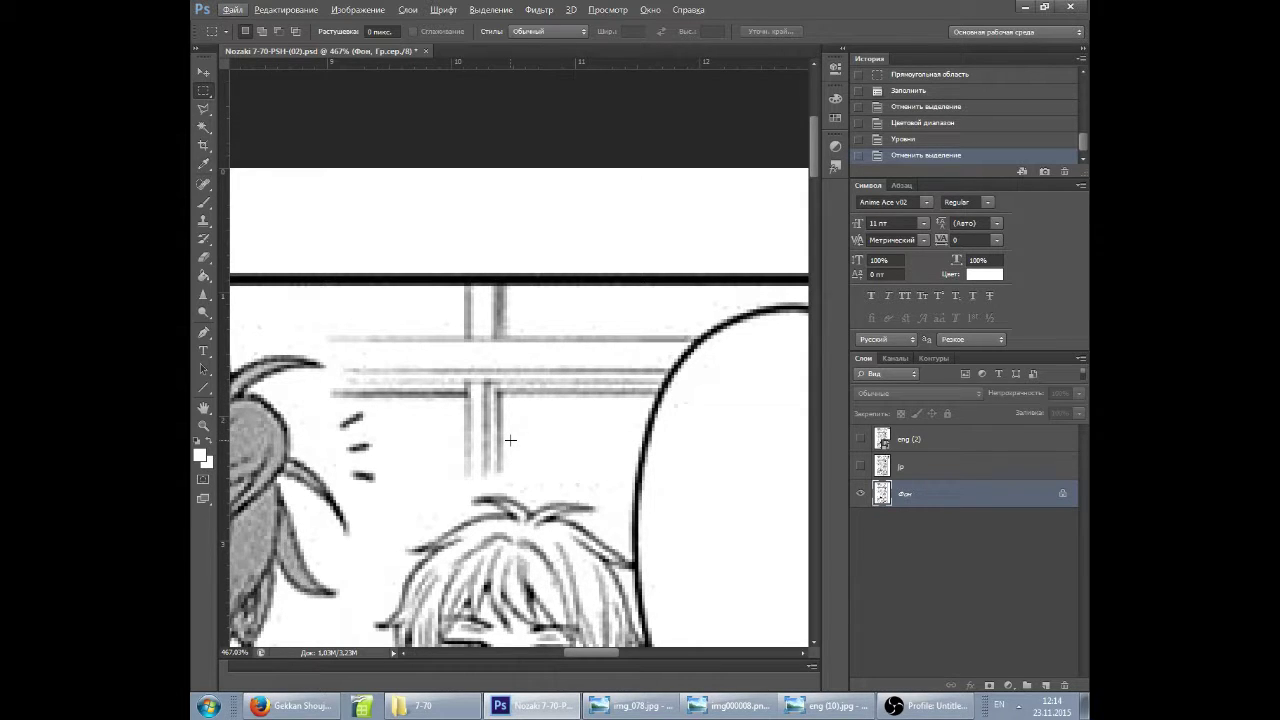
click(490, 10)
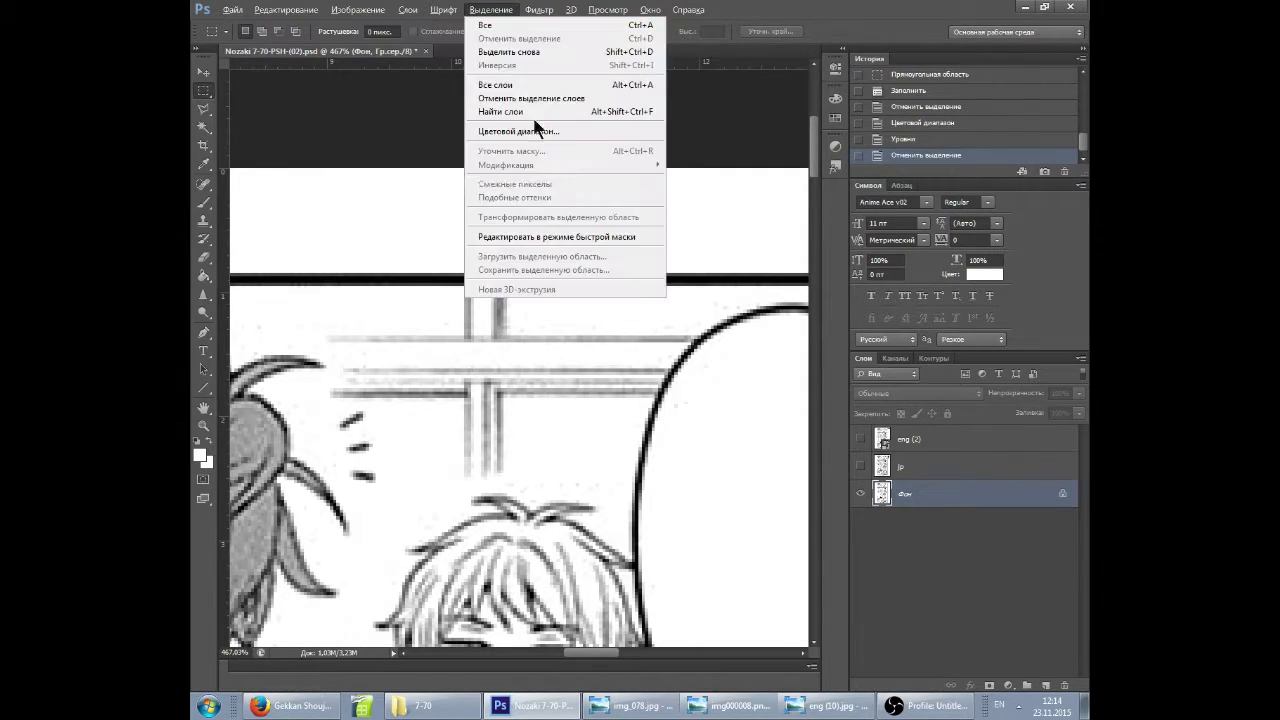
click(528, 131)
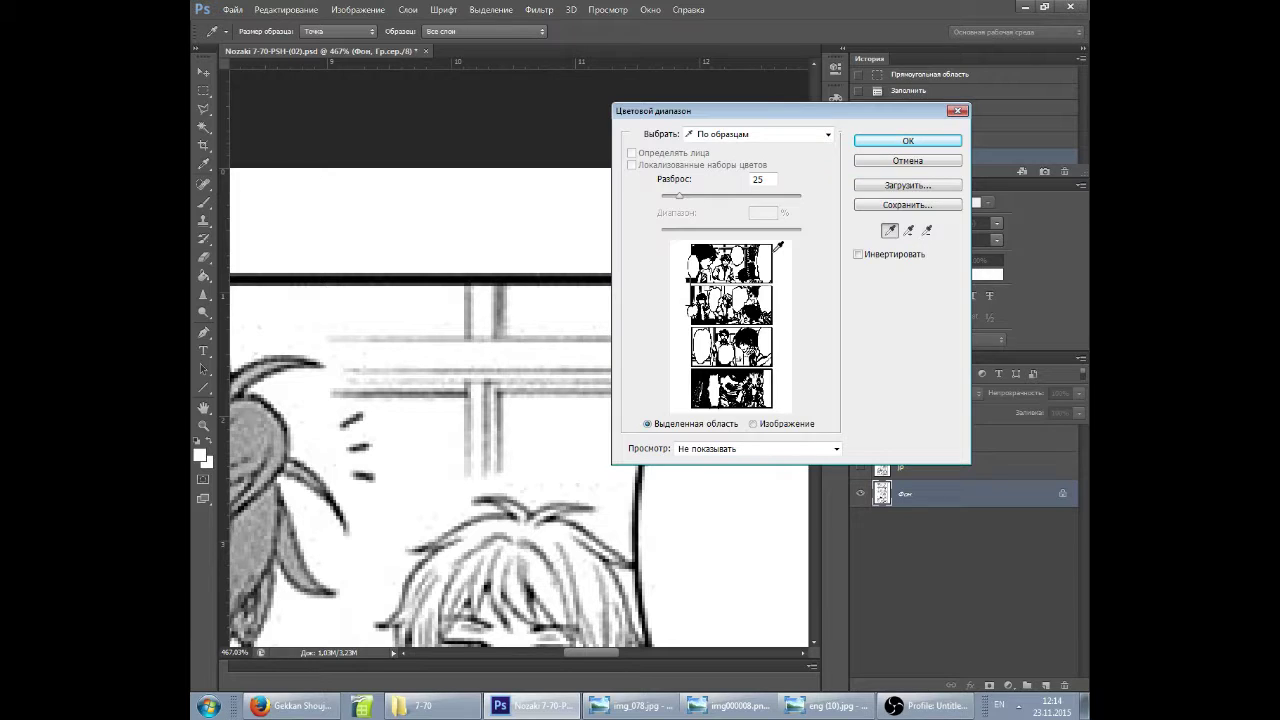
click(870, 159)
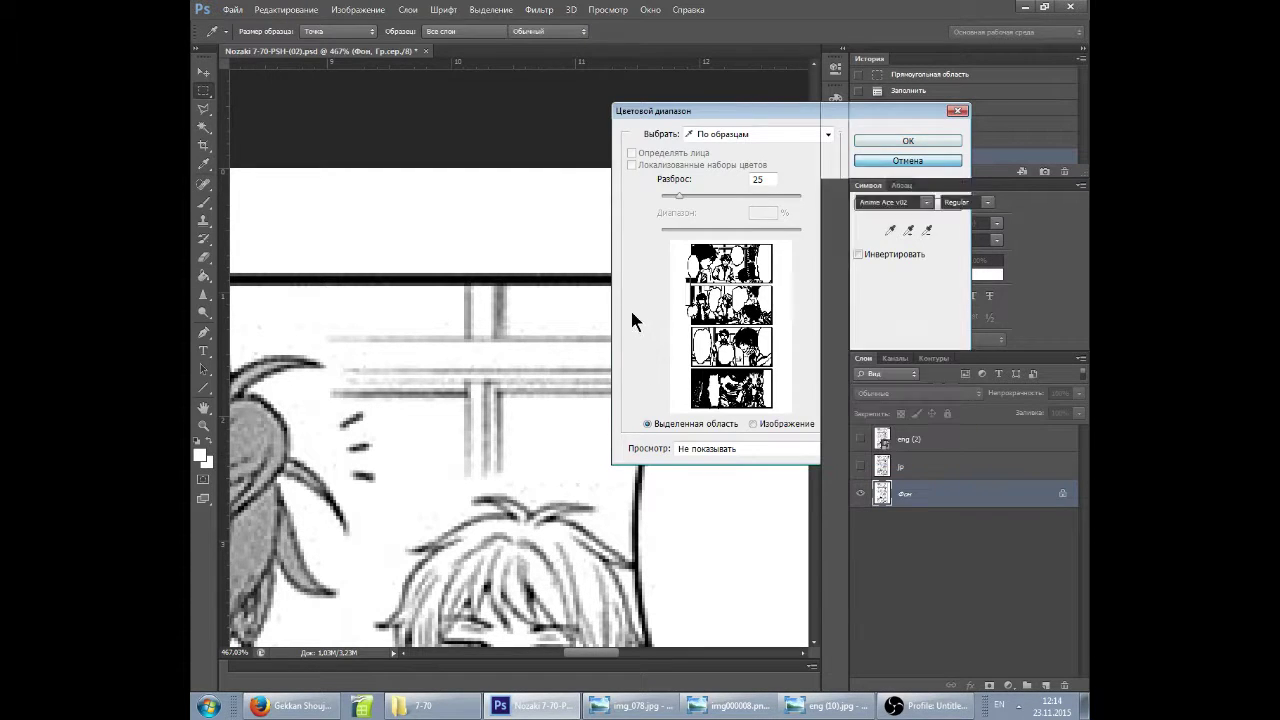
Select the black areas of the Фон layer with Color Range at fuzziness 25, sampling the black hair in the second panel.
scroll(621, 342, down, 3)
scroll(646, 394, down, 3)
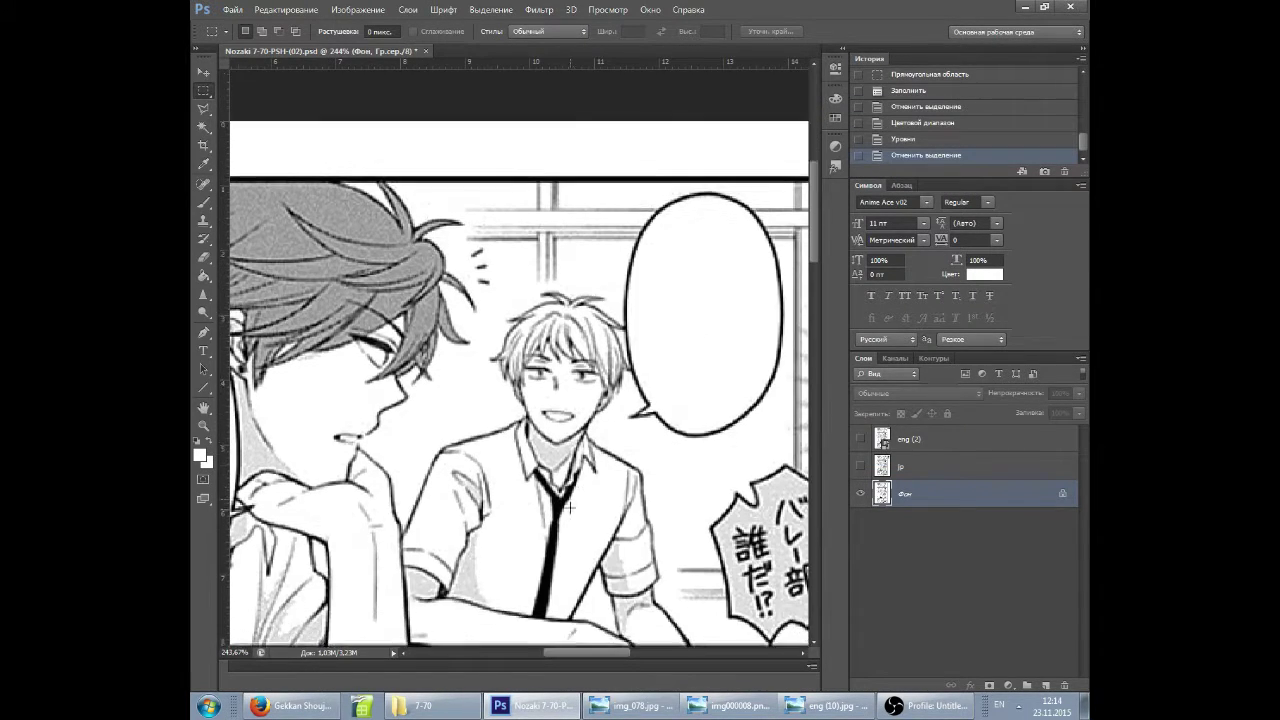
scroll(546, 480, down, 3)
scroll(549, 469, down, 1)
scroll(683, 490, up, 2)
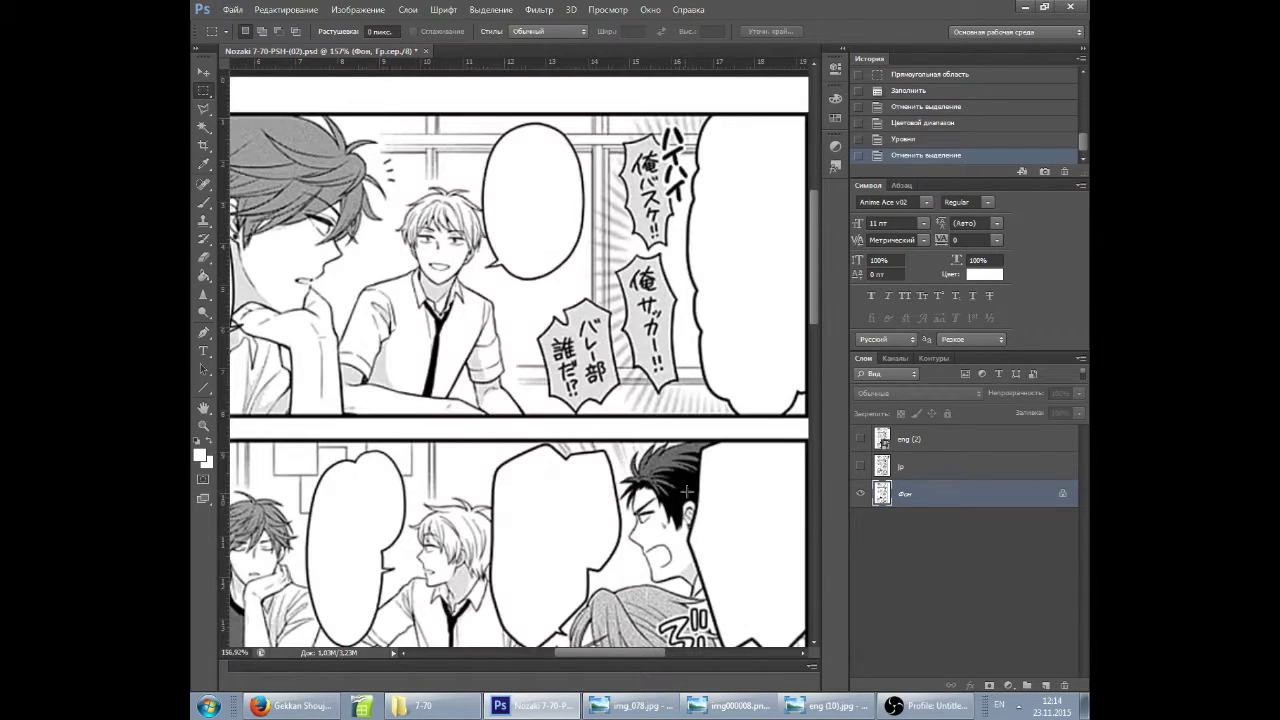
click(491, 9)
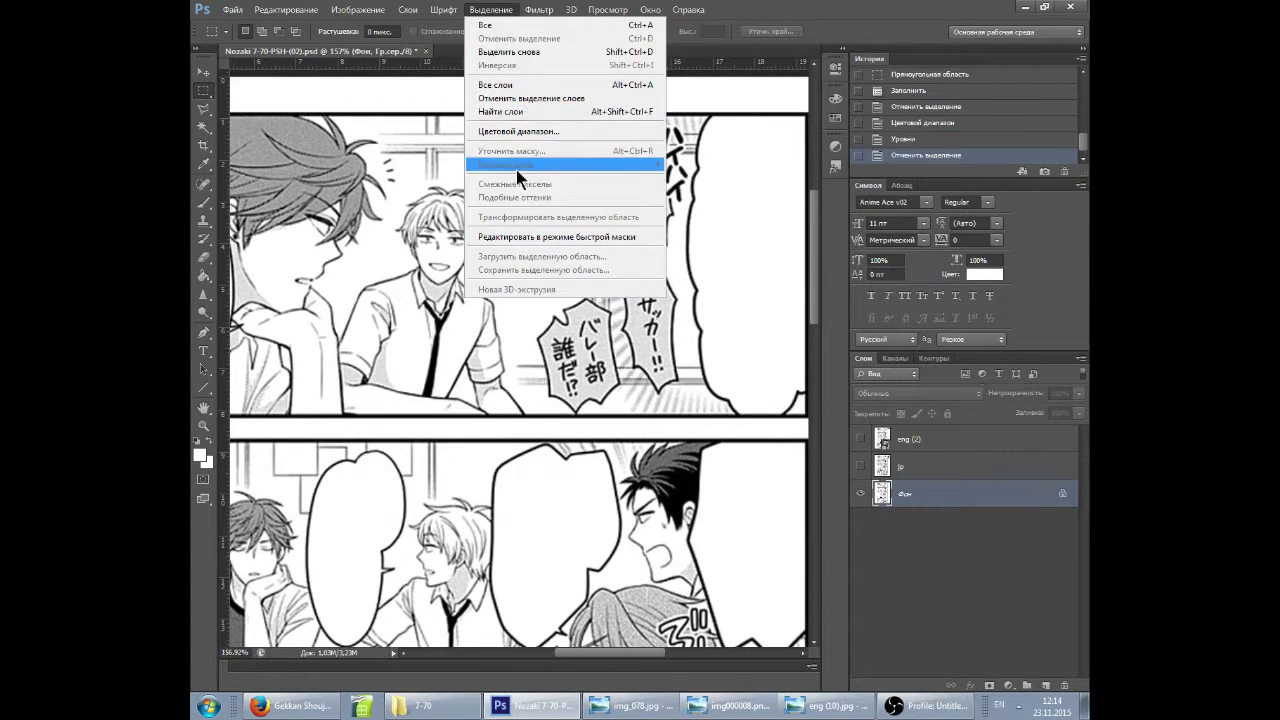
click(518, 131)
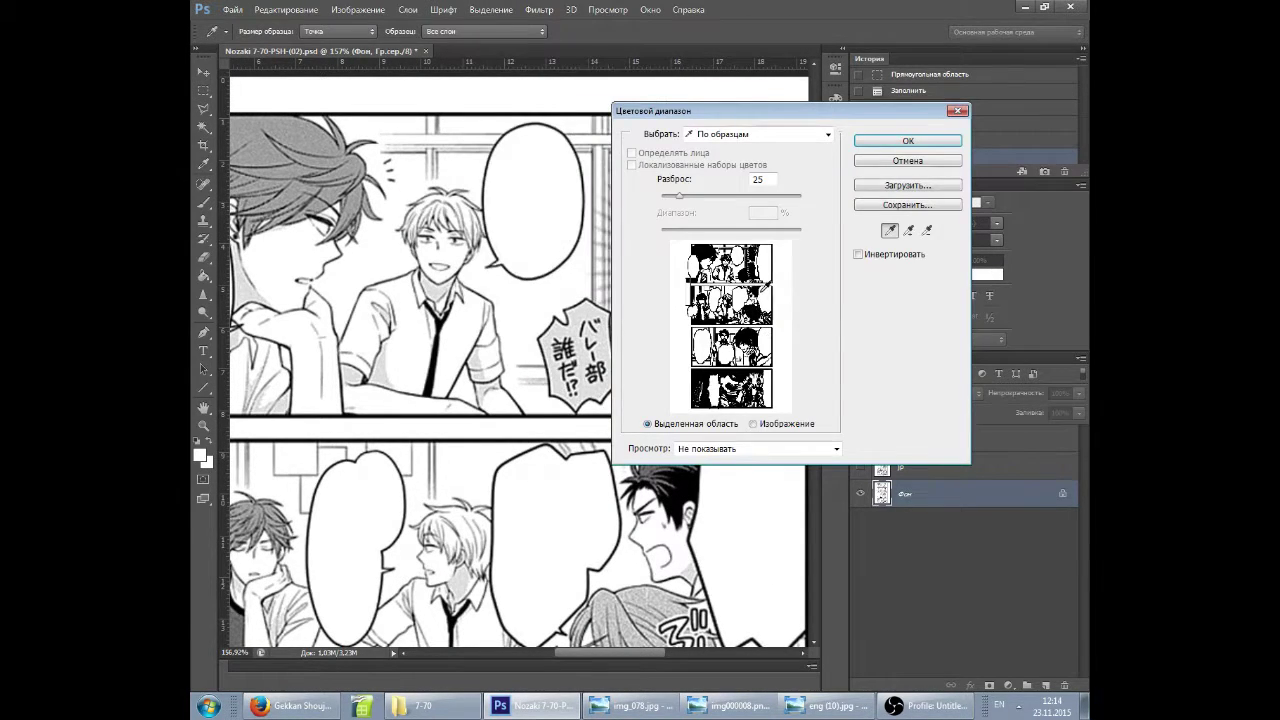
click(756, 294)
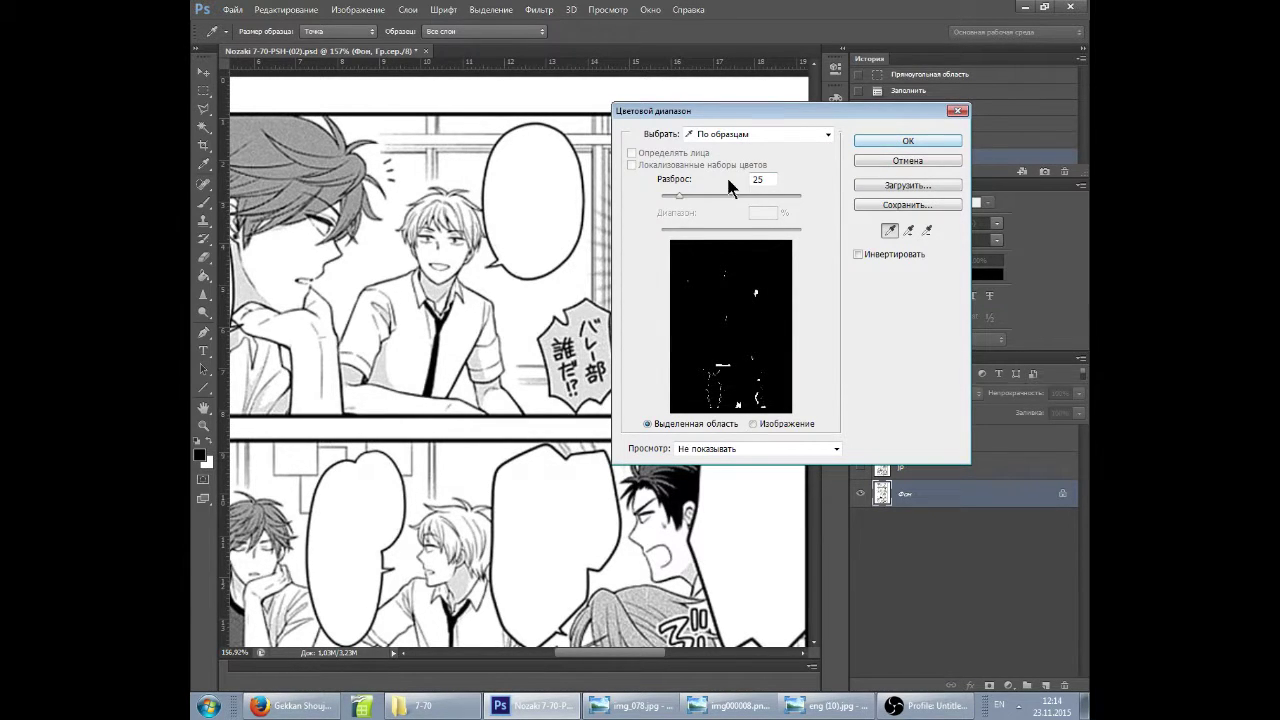
click(903, 142)
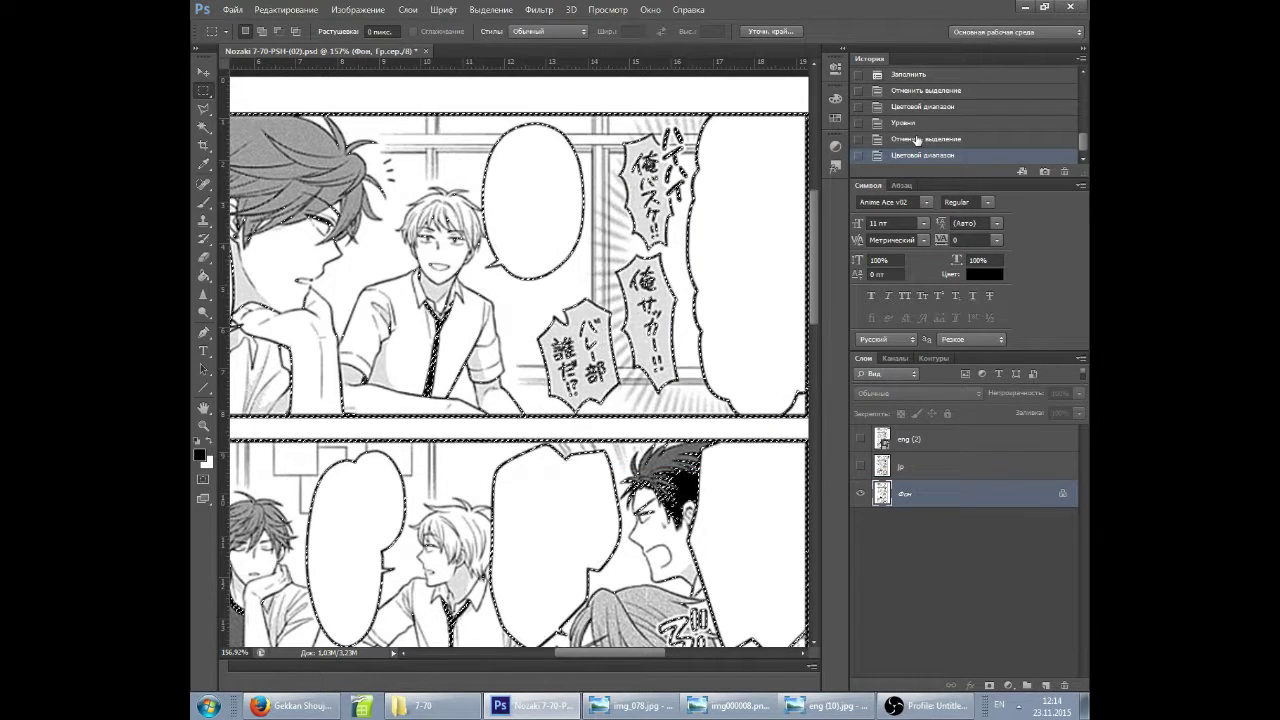
Darken the selected black areas with Levels by raising the black input level, and deselect.
key(ctrl+l)
drag(498, 401, 531, 402)
click(729, 267)
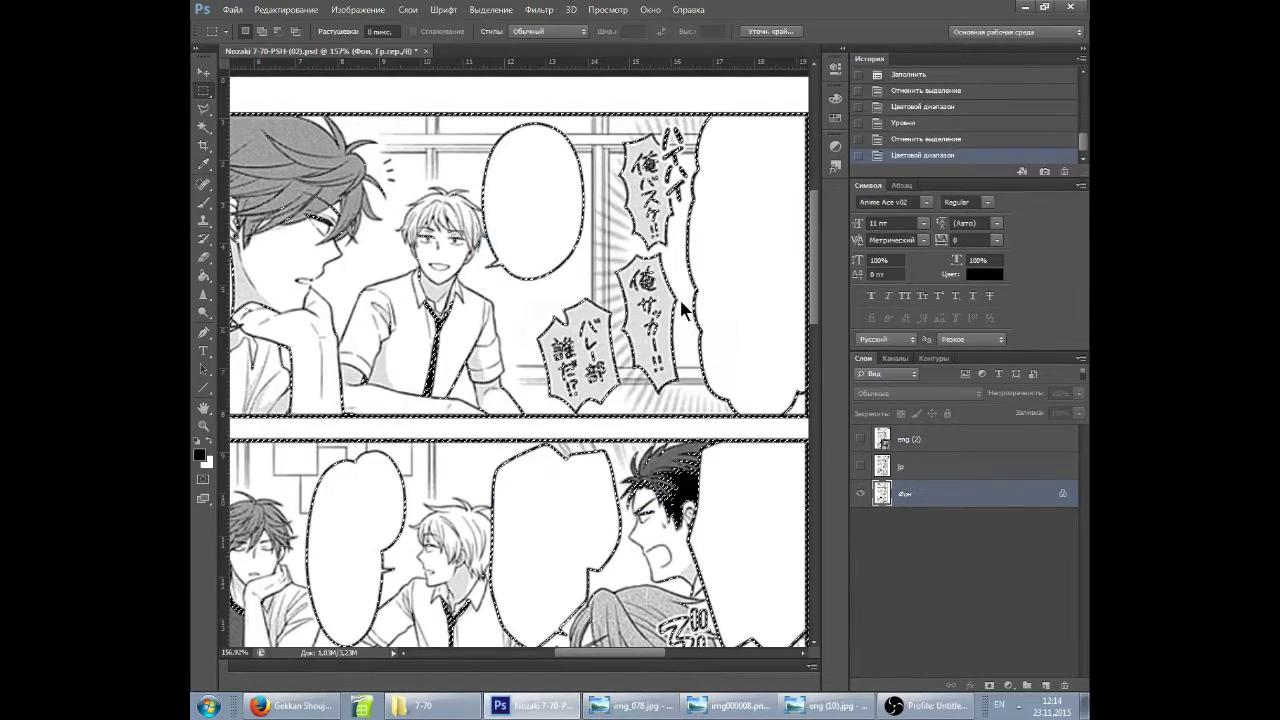
scroll(680, 480, up, 1)
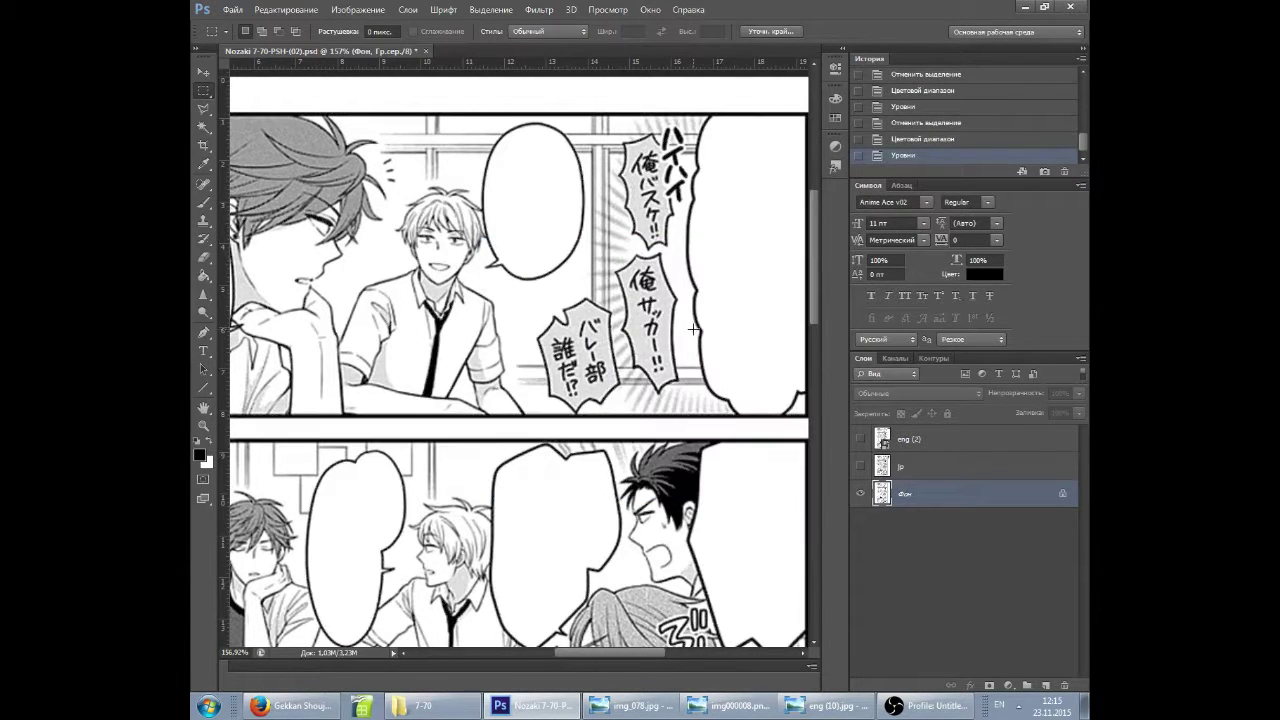
key(ctrl+d)
Save Nozaki 7-70-PSH-(02).psd and bring the whole cleaned page into view.
scroll(686, 475, down, 6)
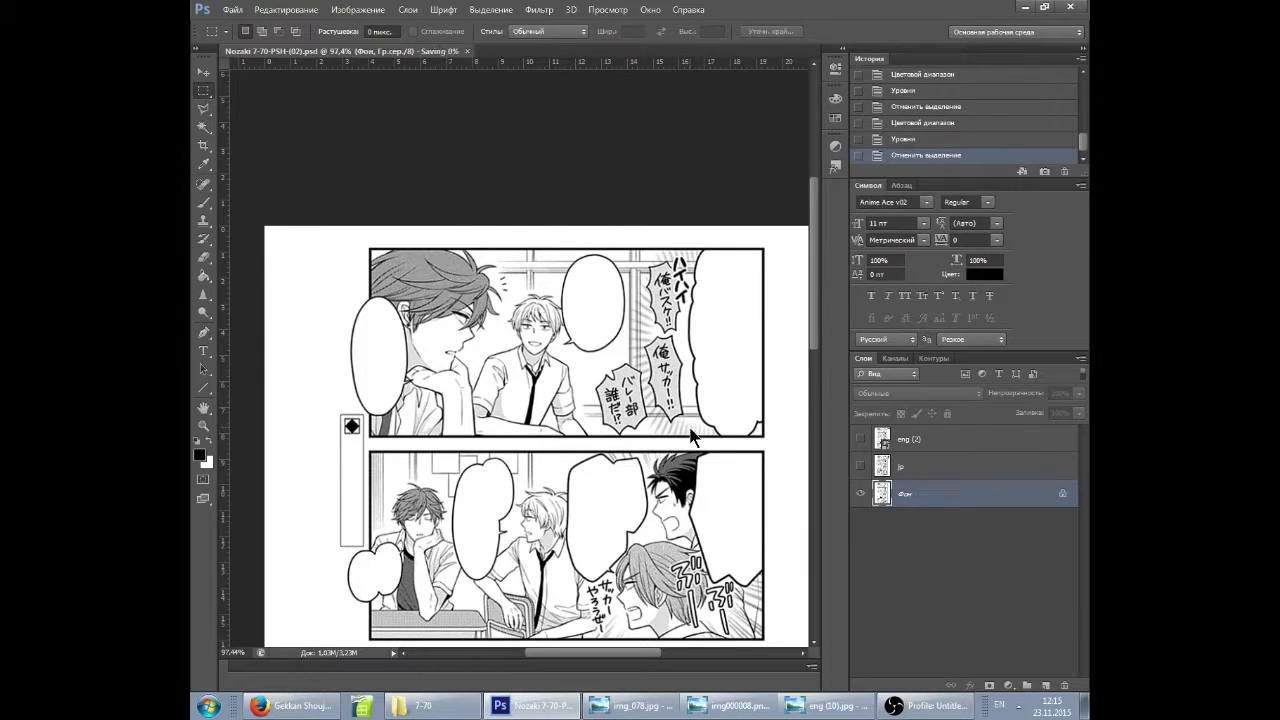
scroll(689, 424, down, 2)
scroll(640, 313, down, 3)
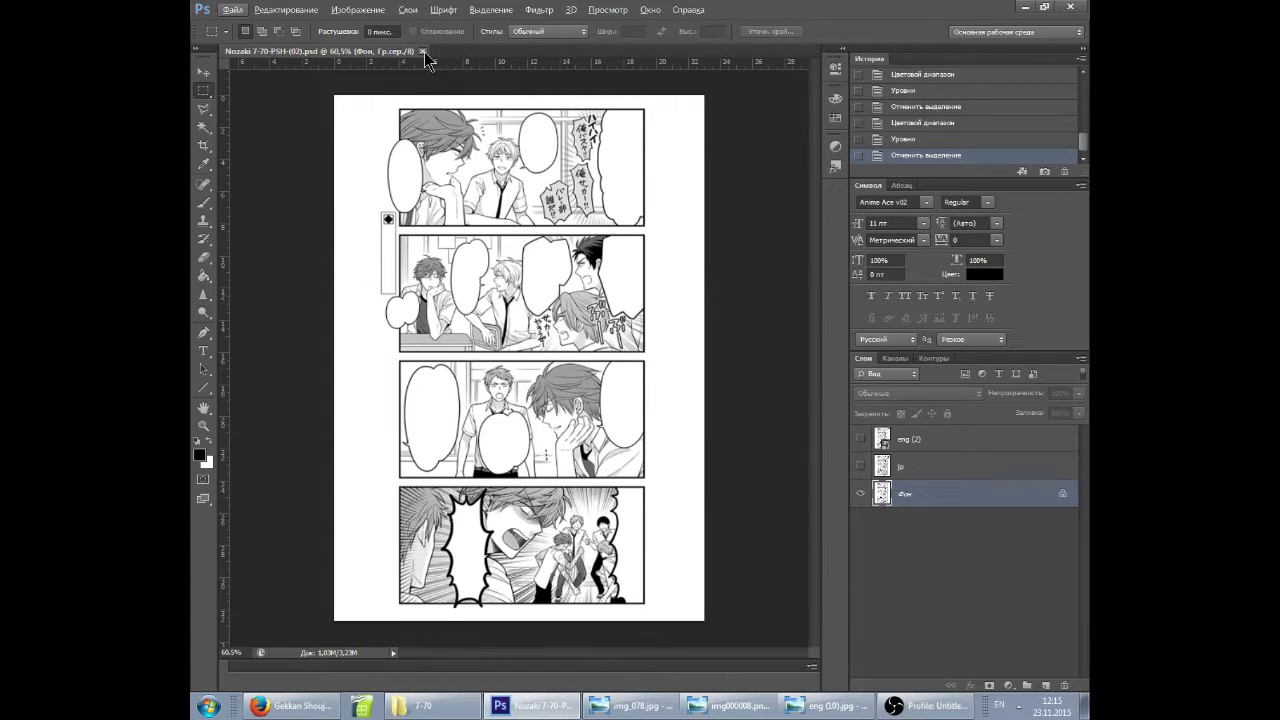
Switch to Firefox and bring up the open Google Translate page.
click(335, 707)
click(571, 12)
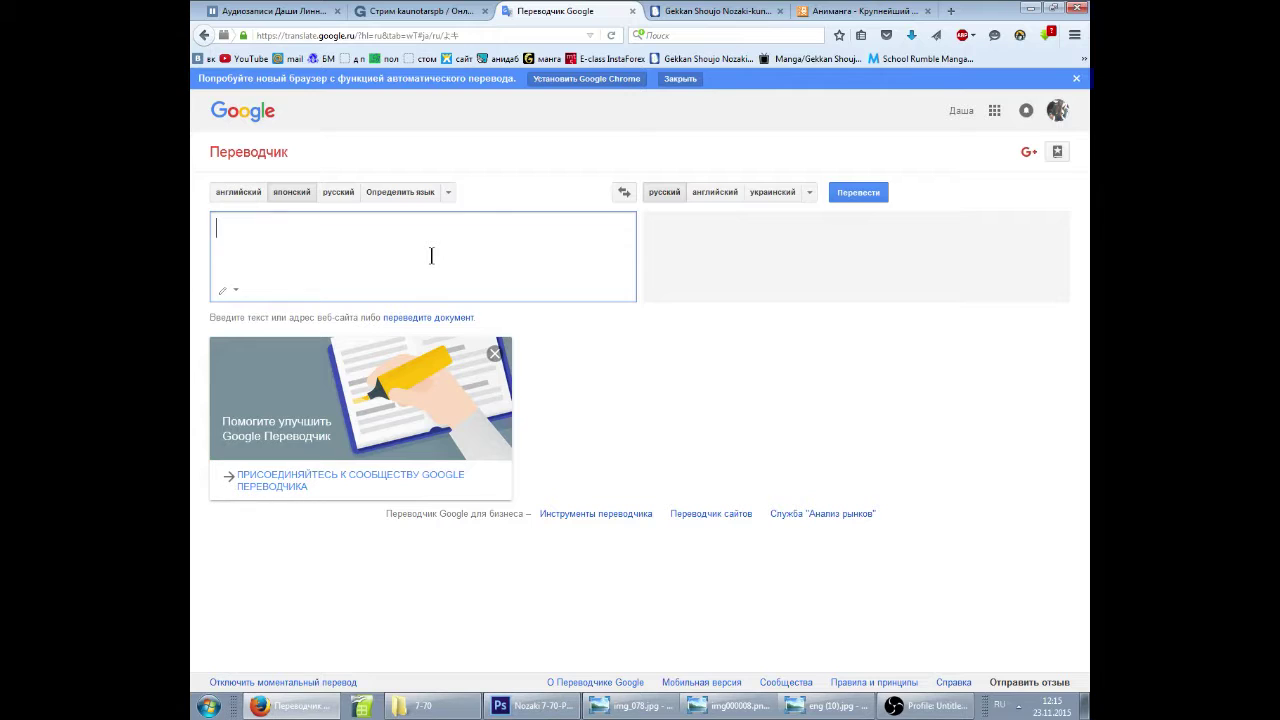
text(ыгкм)
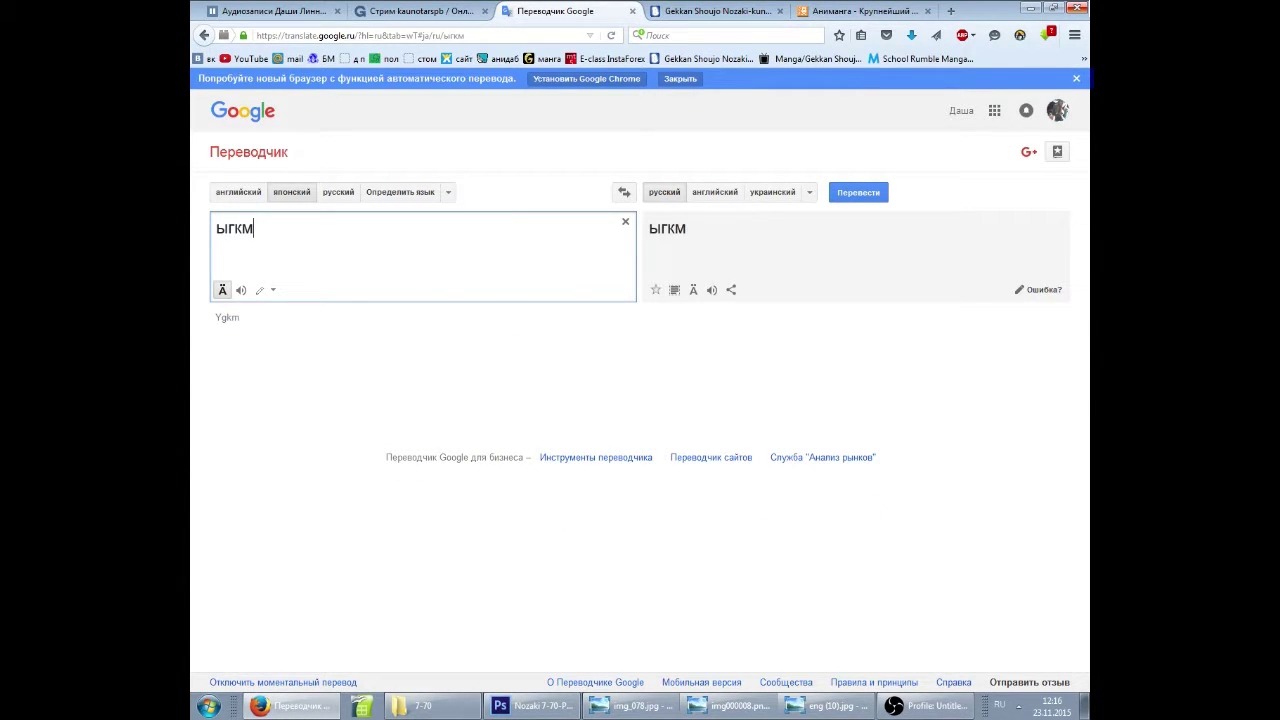
text(шму)
key(BackSpace)
key(BackSpace)
key(BackSpace)
key(BackSpace)
key(BackSpace)
key(BackSpace)
key(BackSpace)
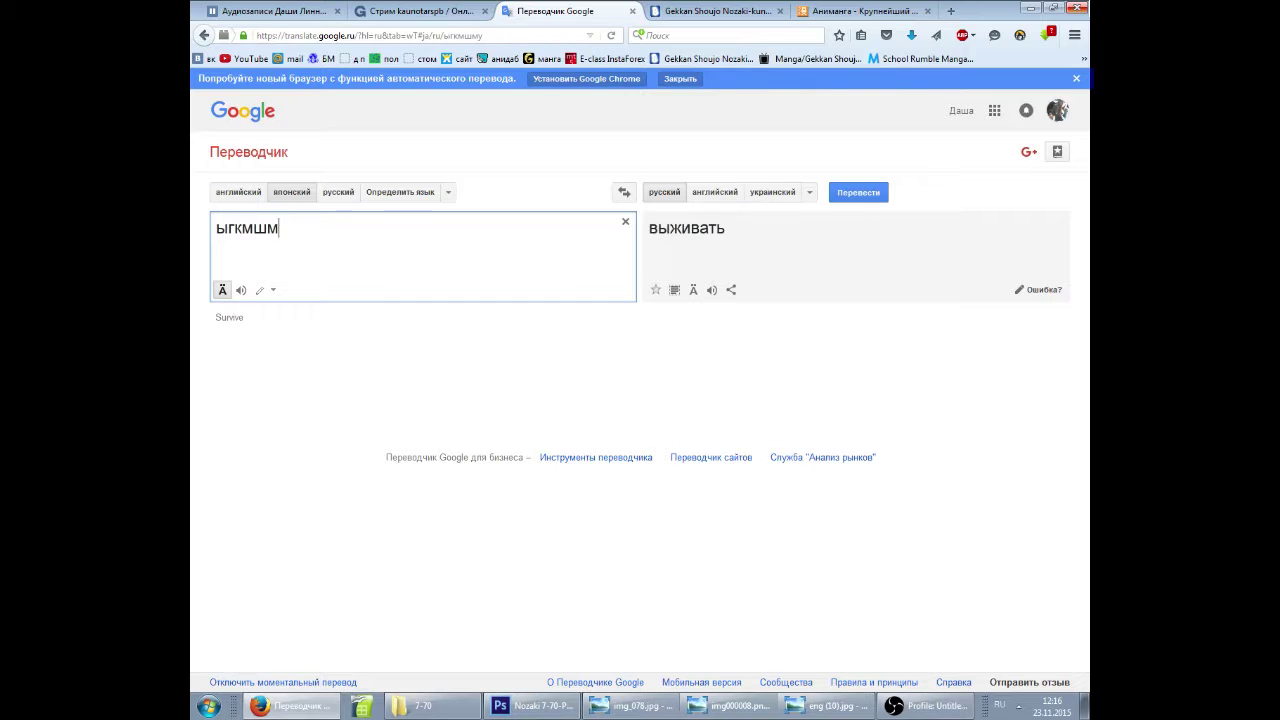
Look up the Russian translation of "survive" with English as the source language.
key(alt+shift)
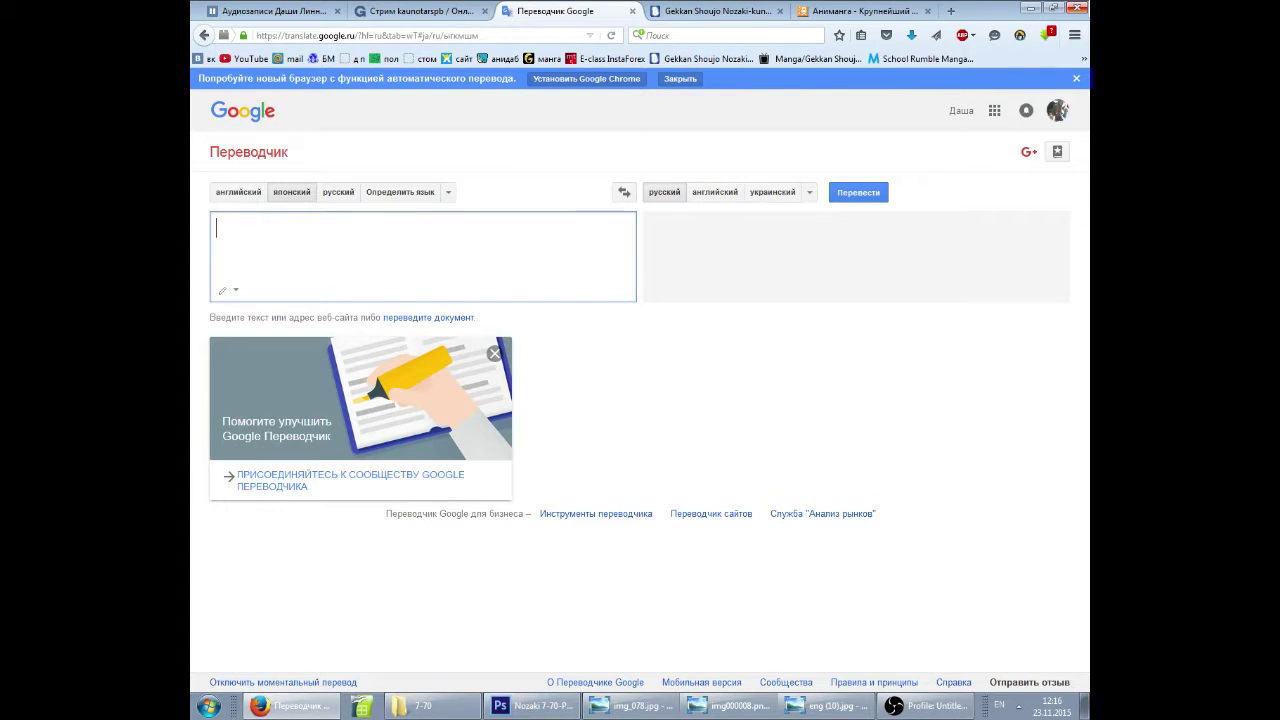
text(survive)
click(238, 193)
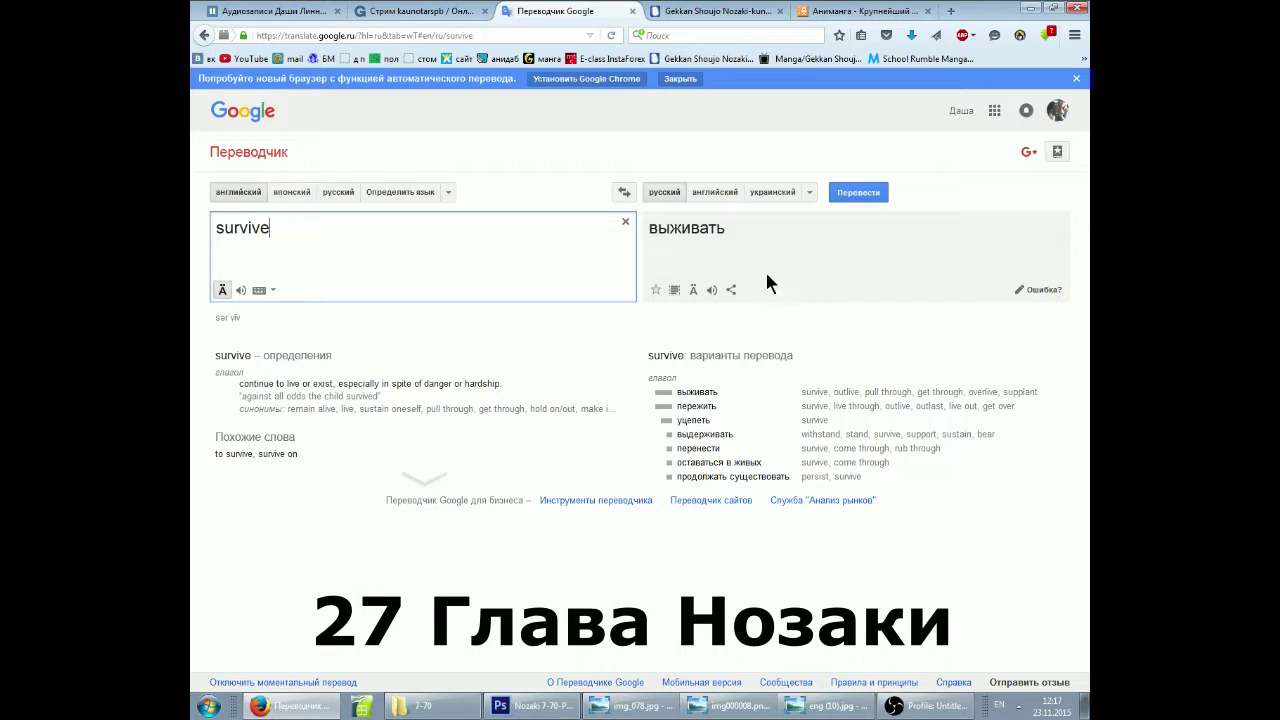
drag(725, 230, 657, 230)
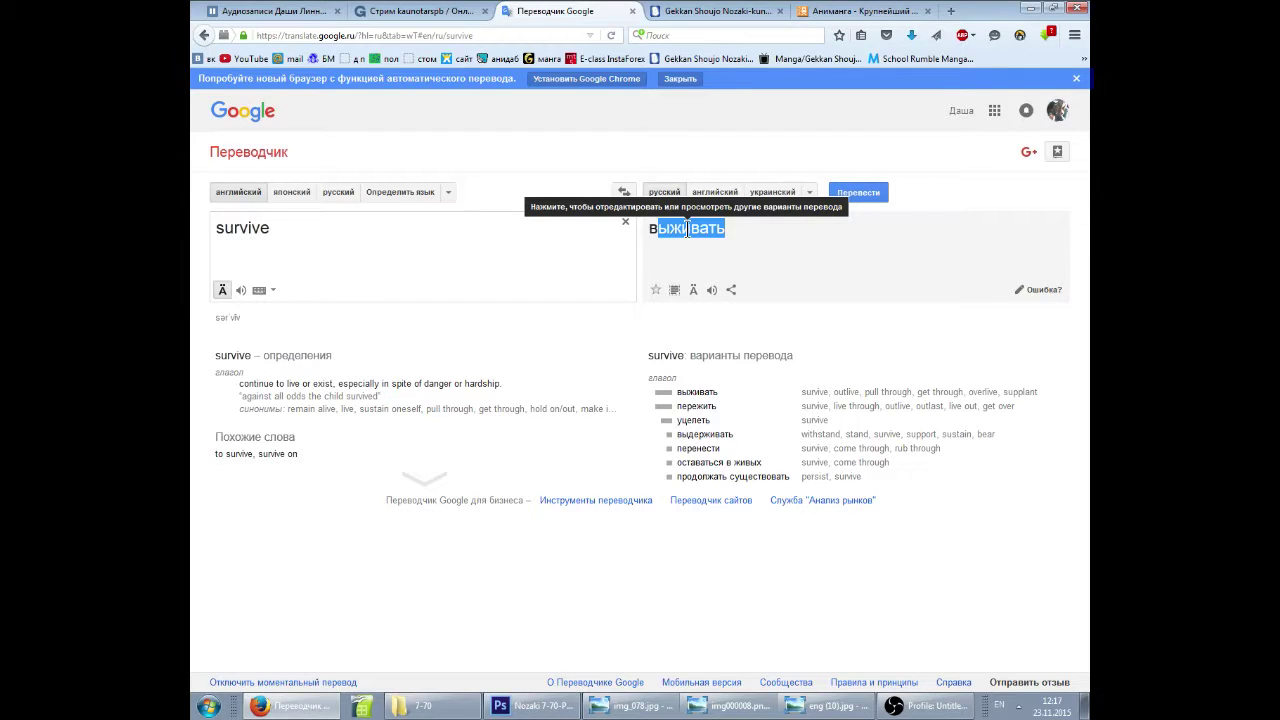
click(700, 31)
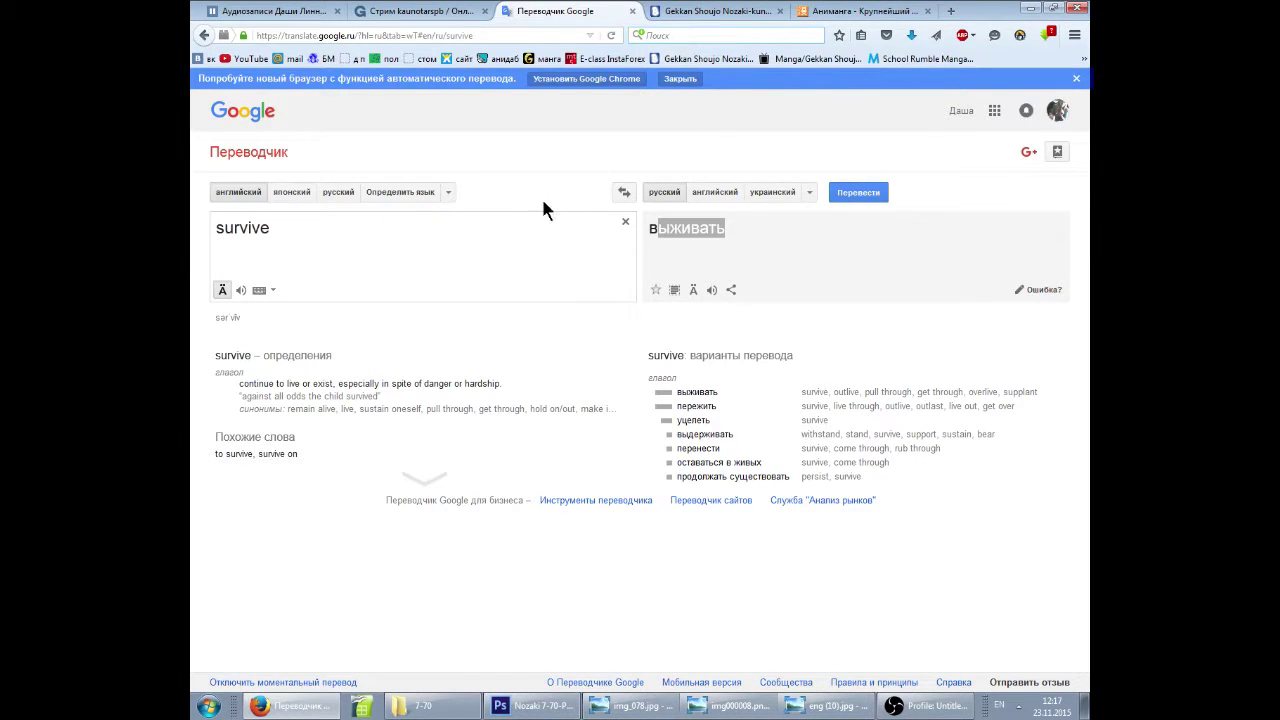
click(323, 240)
key(ctrl+a)
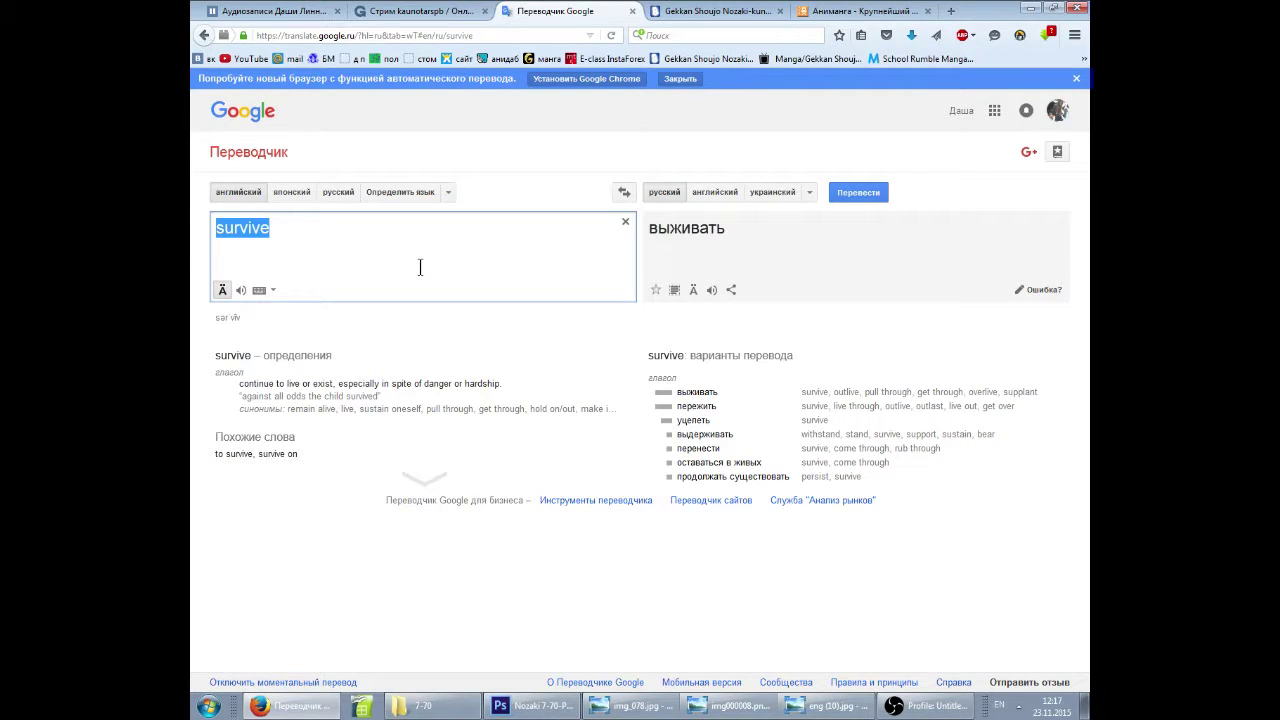
Search the web for "urban dictionary" and open the urbandictionary.com site from the results.
click(686, 36)
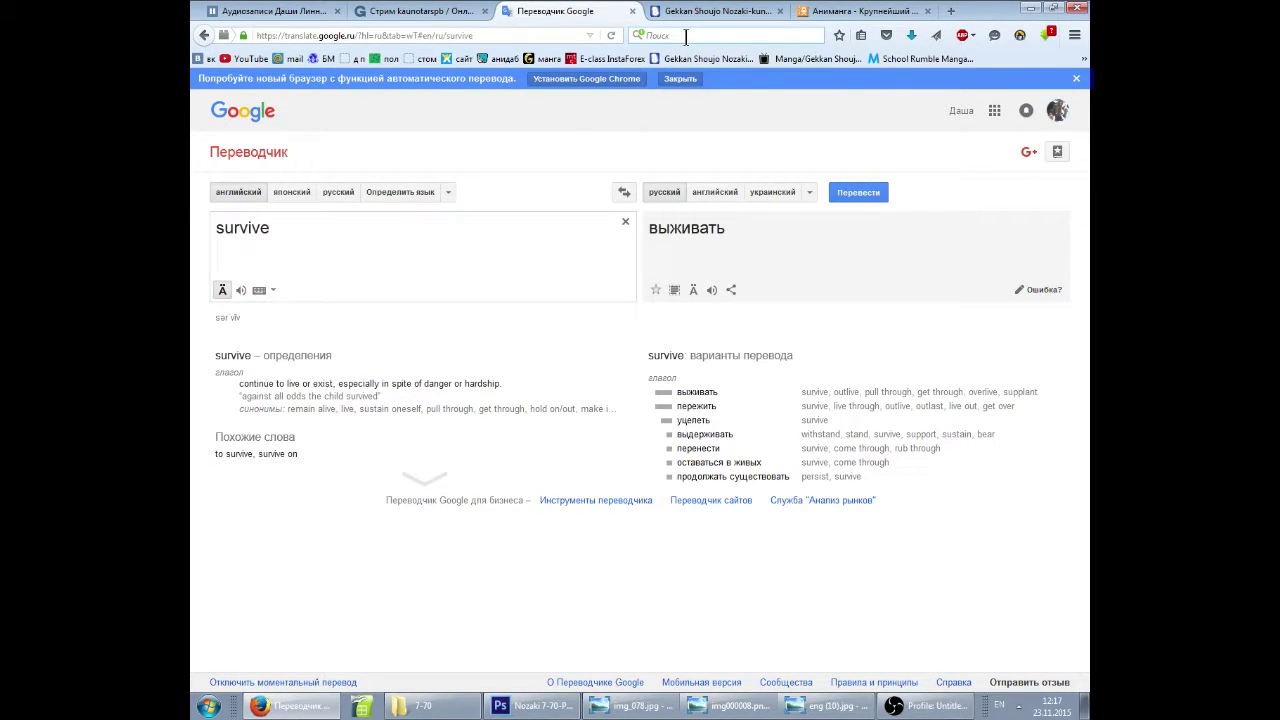
text(u)
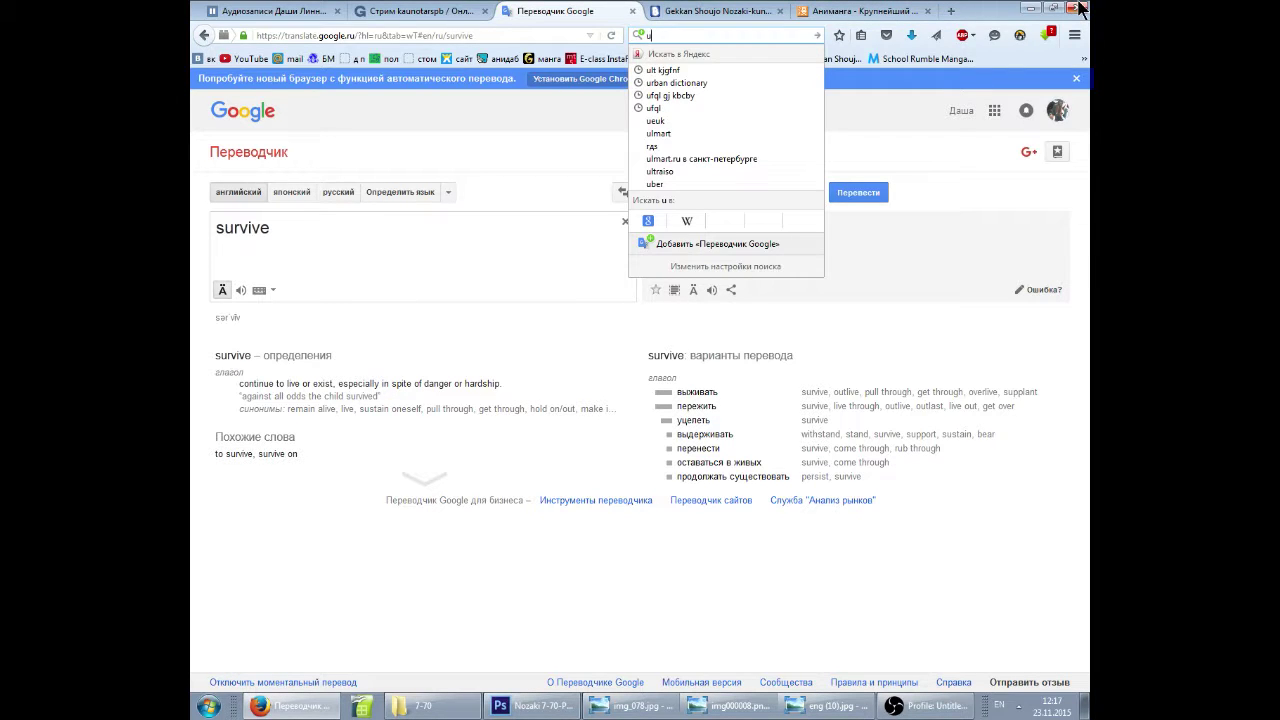
text(rban)
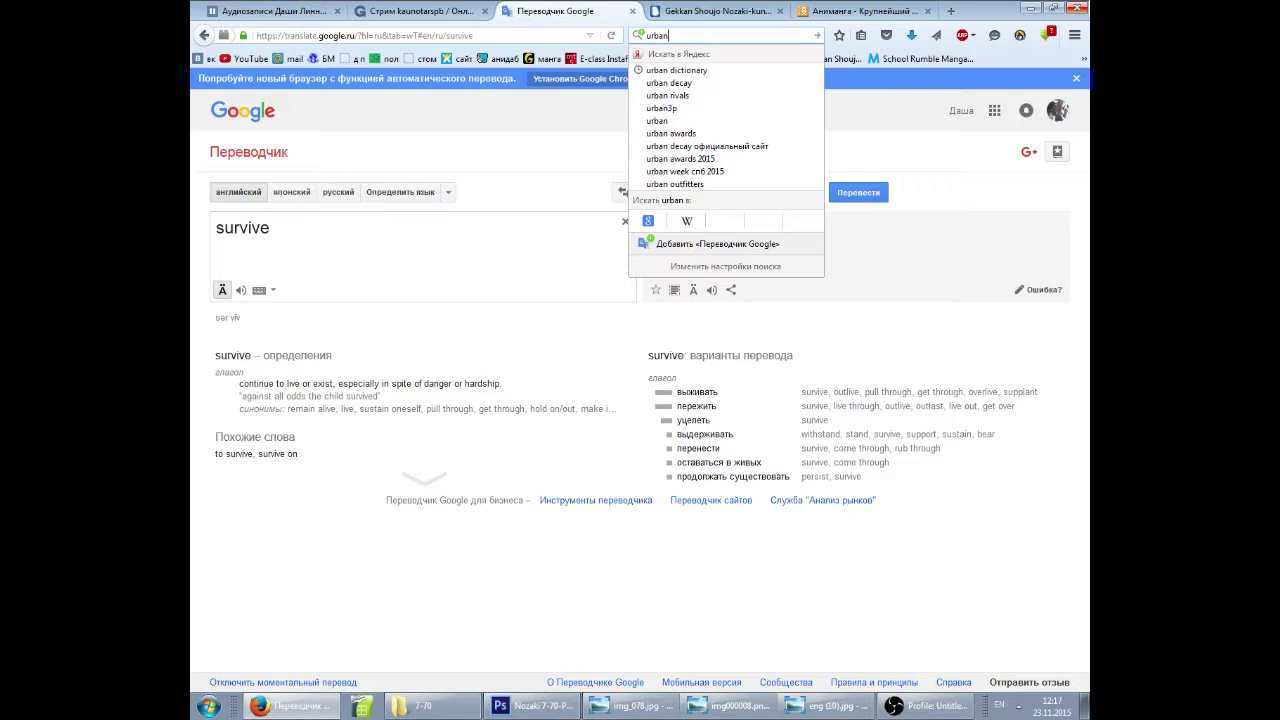
key(Down)
key(Return)
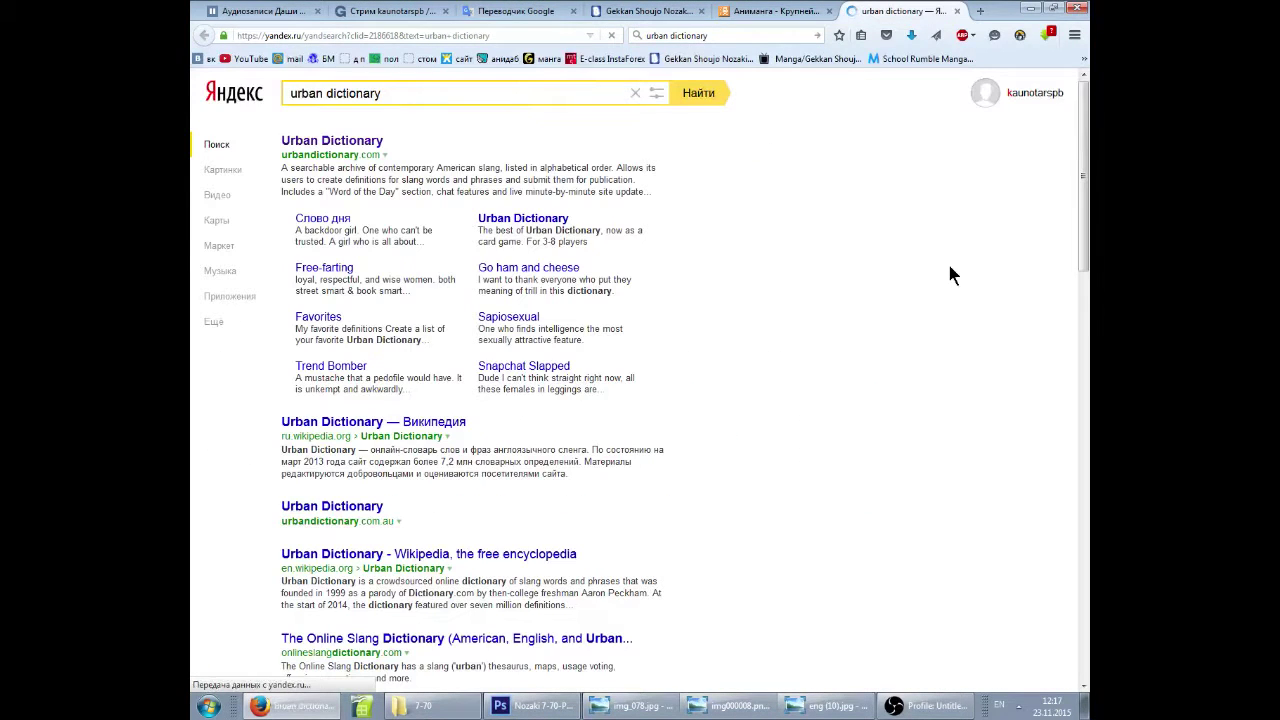
click(346, 140)
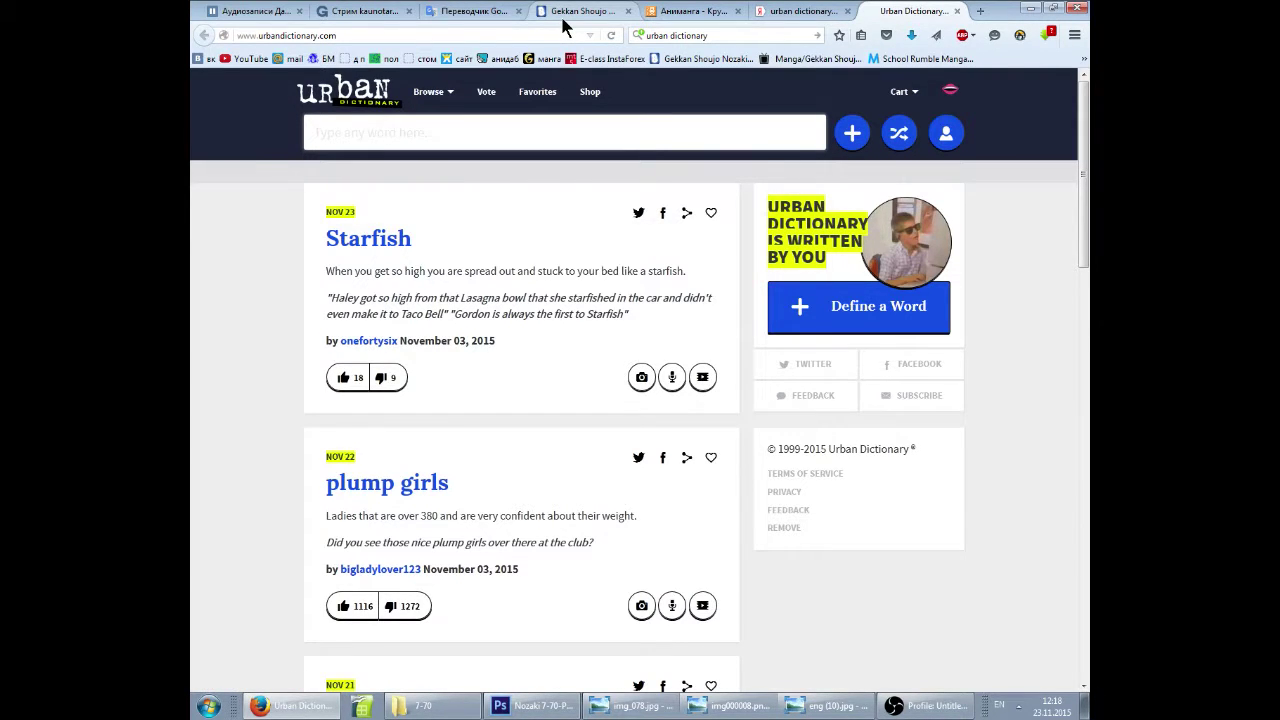
Look up the Russian translation of "mixer" in Google Translate with English as the source language.
click(475, 12)
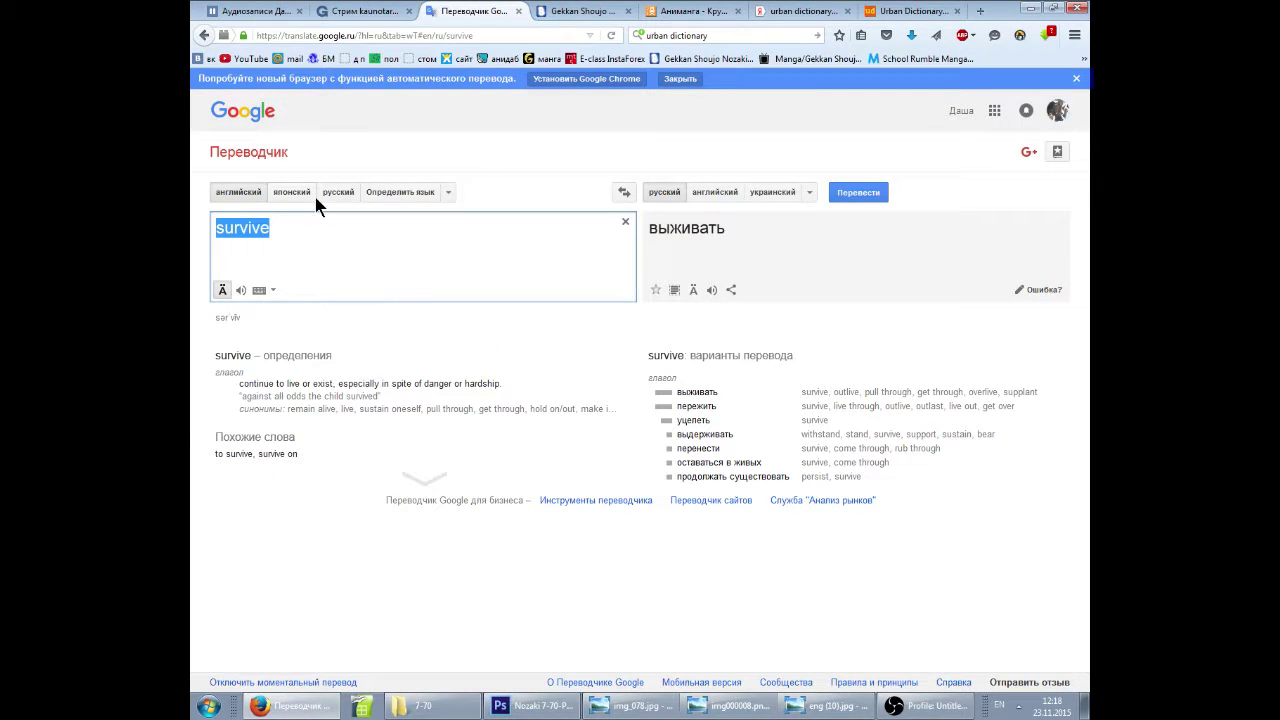
text(mix)
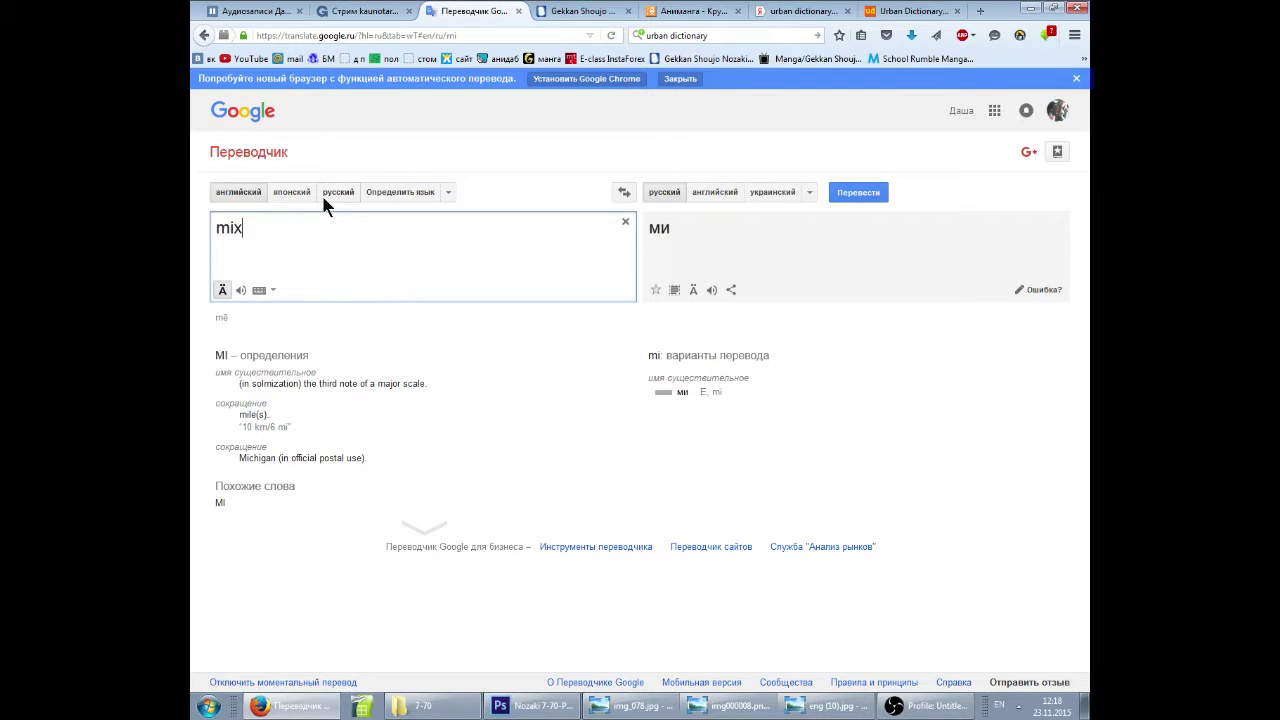
text(er)
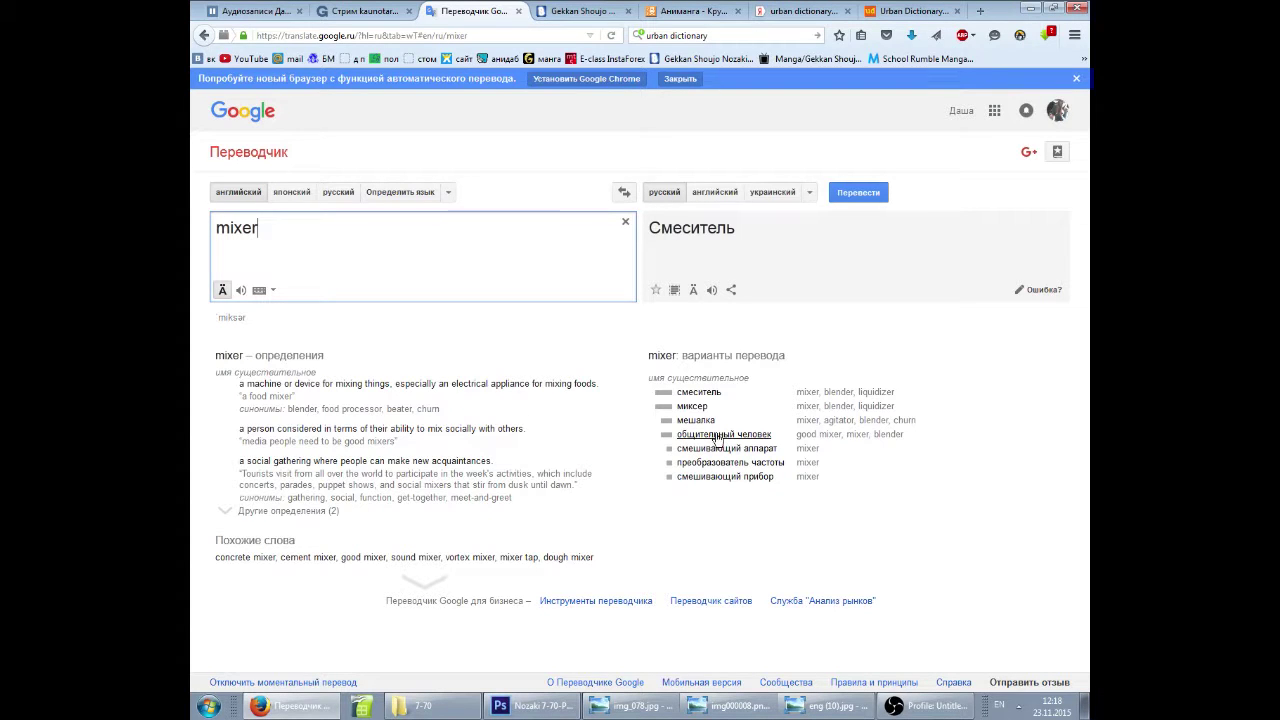
Look up "mixer" on Urban Dictionary and highlight the key words "A party" and "socialize" in the top definition.
click(904, 11)
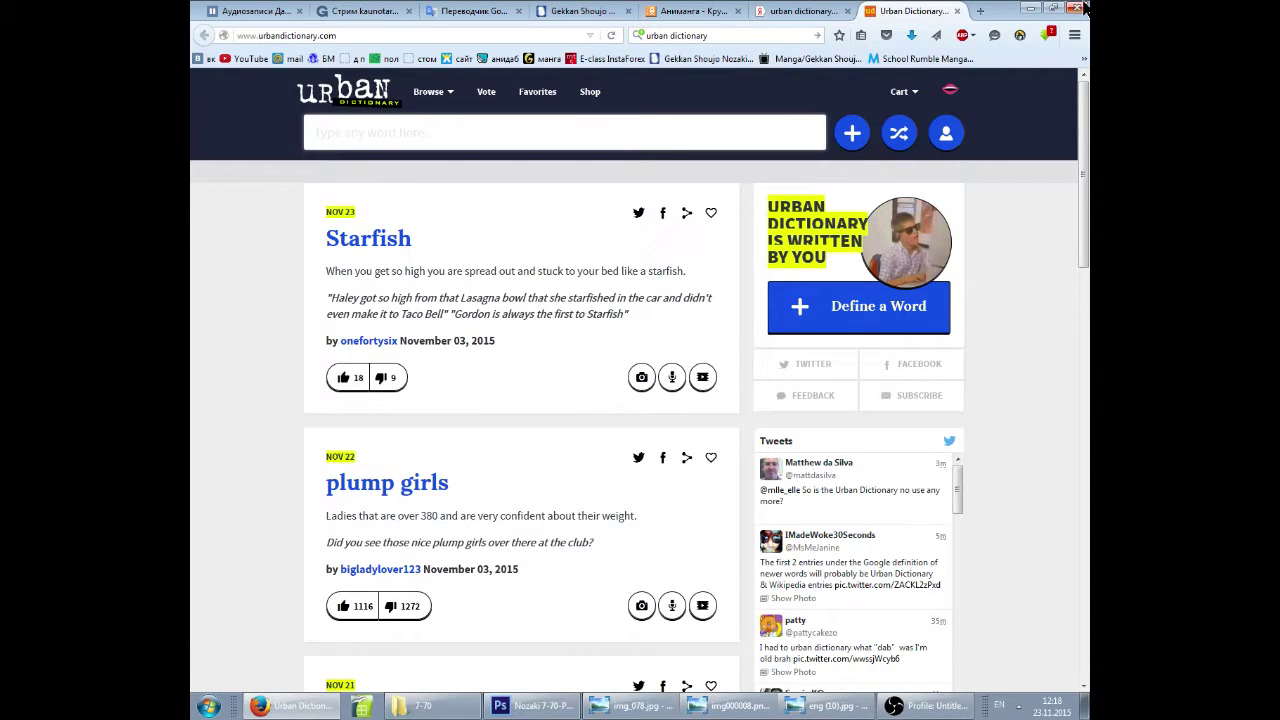
text(mixer)
key(Return)
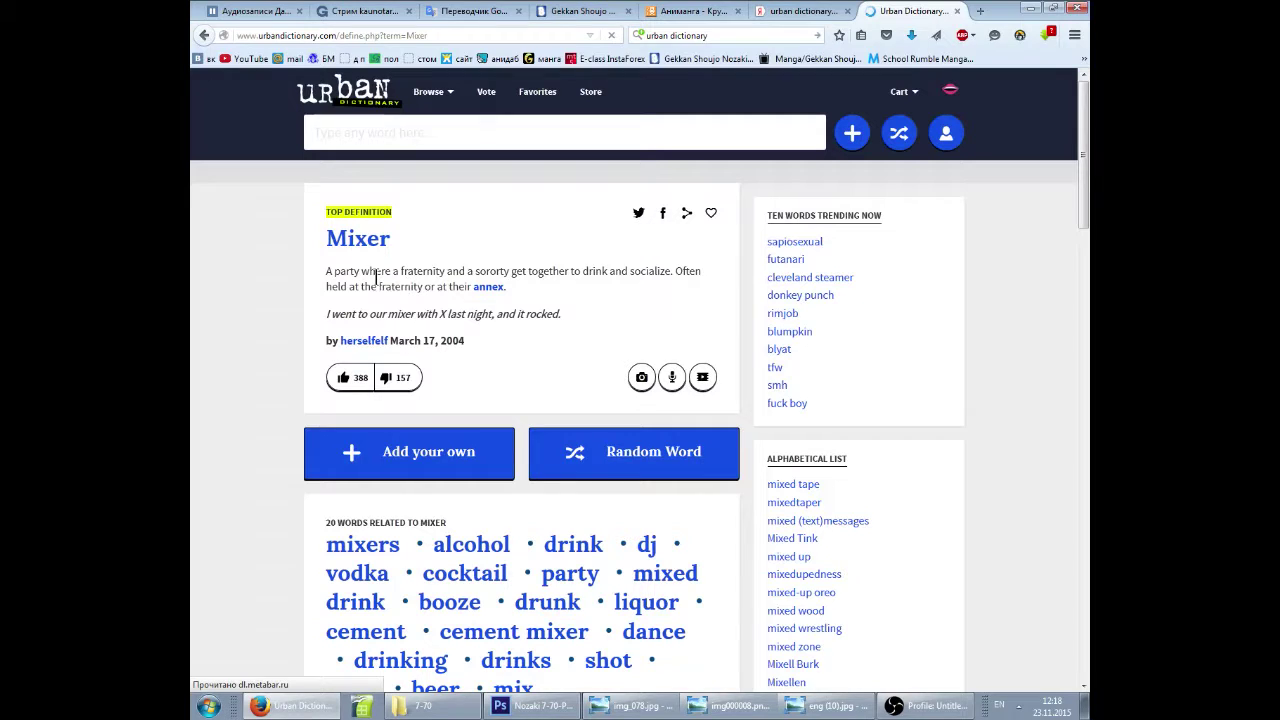
drag(326, 271, 358, 271)
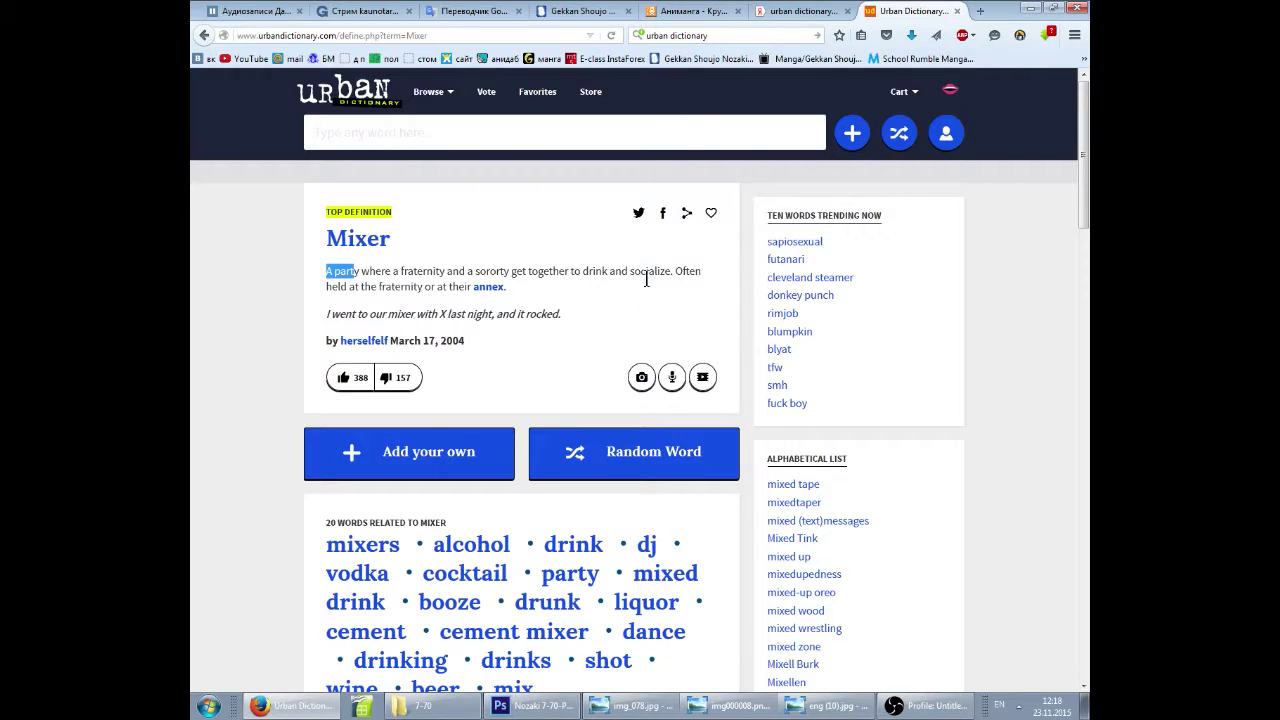
drag(583, 271, 667, 271)
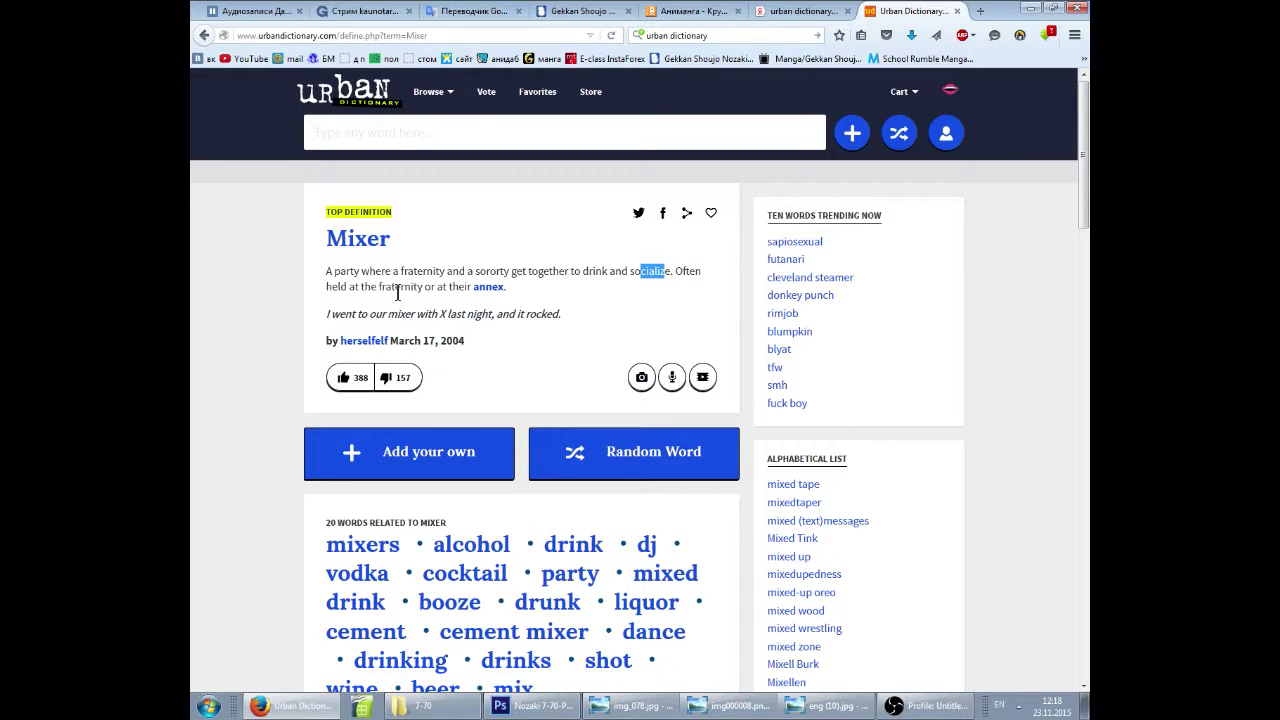
mouse_move(492, 290)
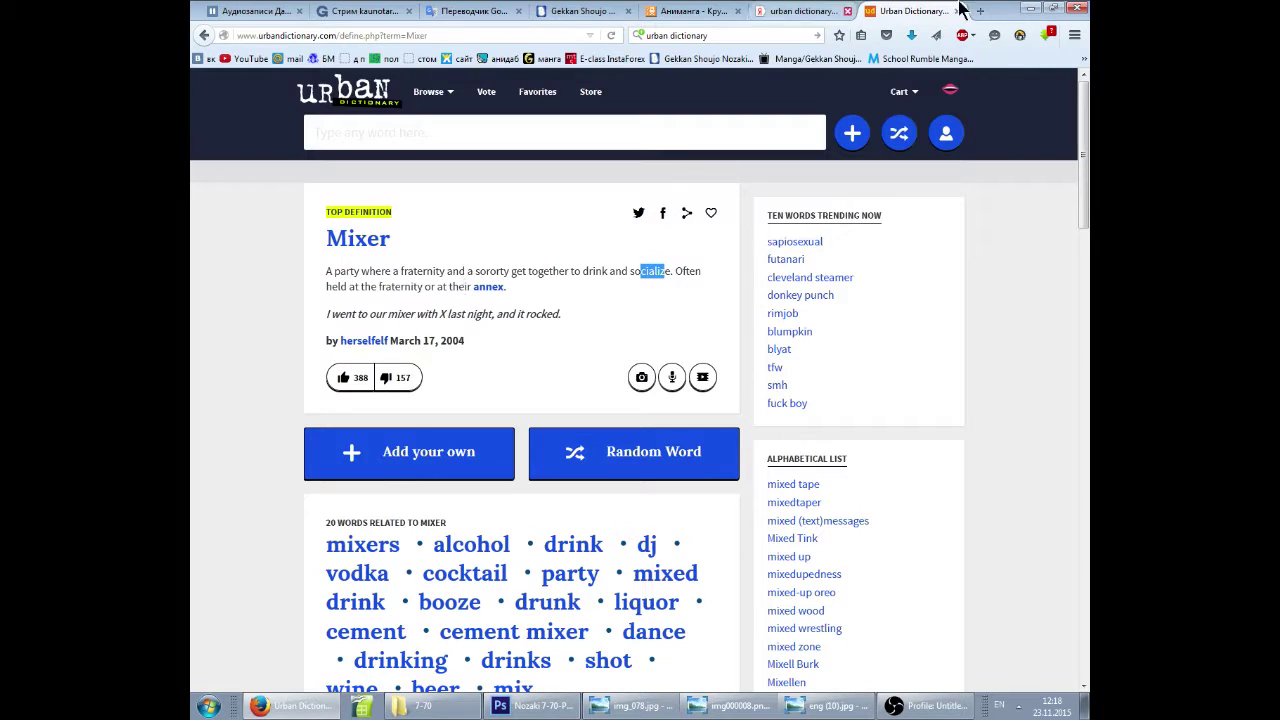
Look up "bcs" on Urban Dictionary and read through its definitions down to the end of the first page.
click(800, 11)
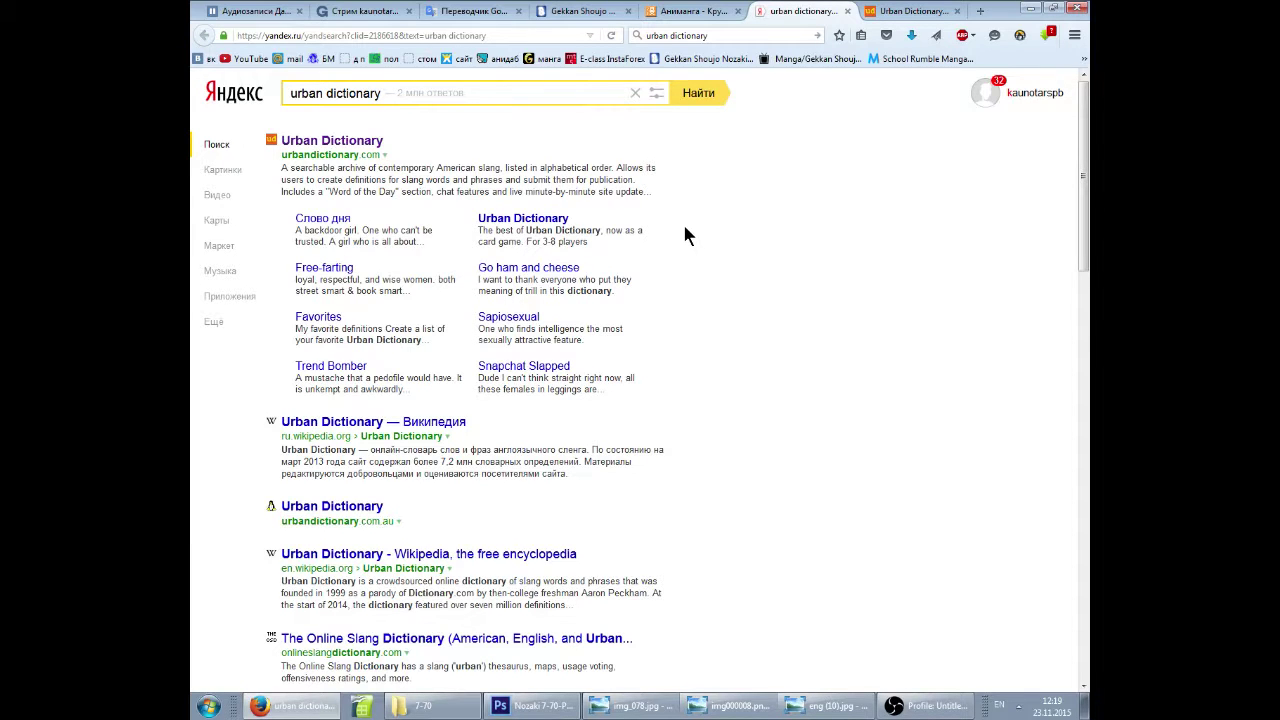
click(886, 12)
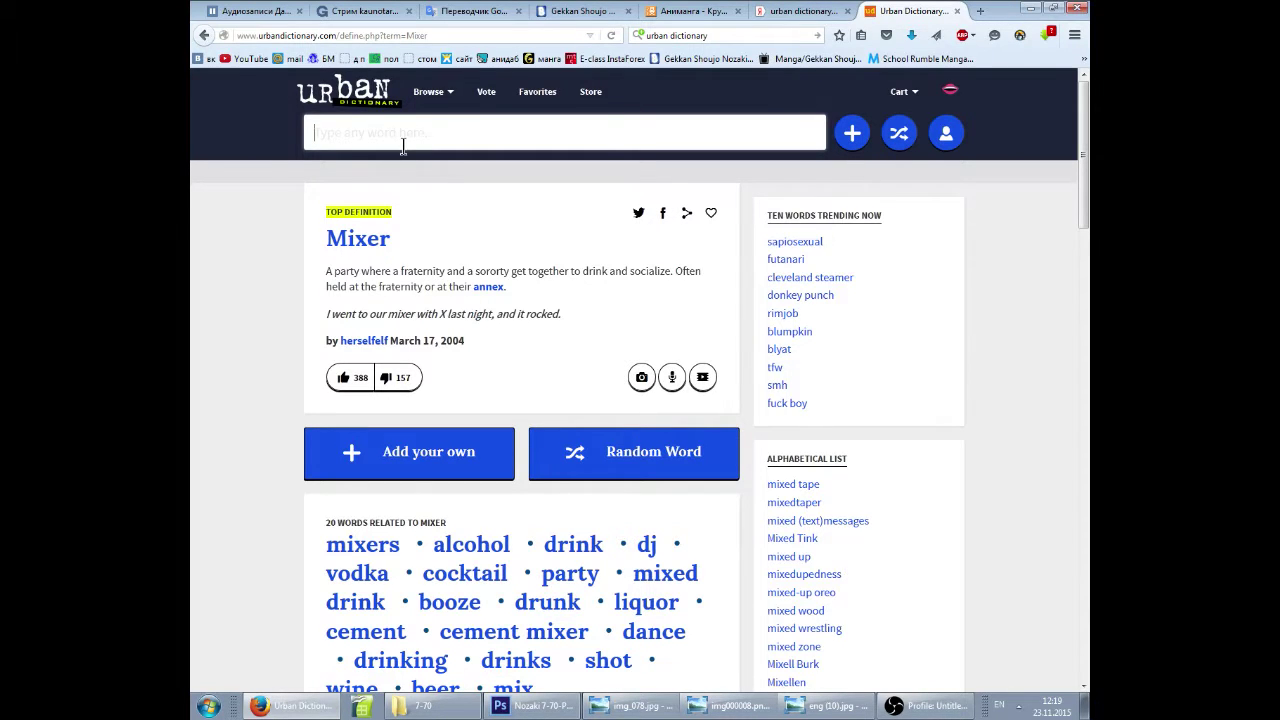
text(bcs)
key(Return)
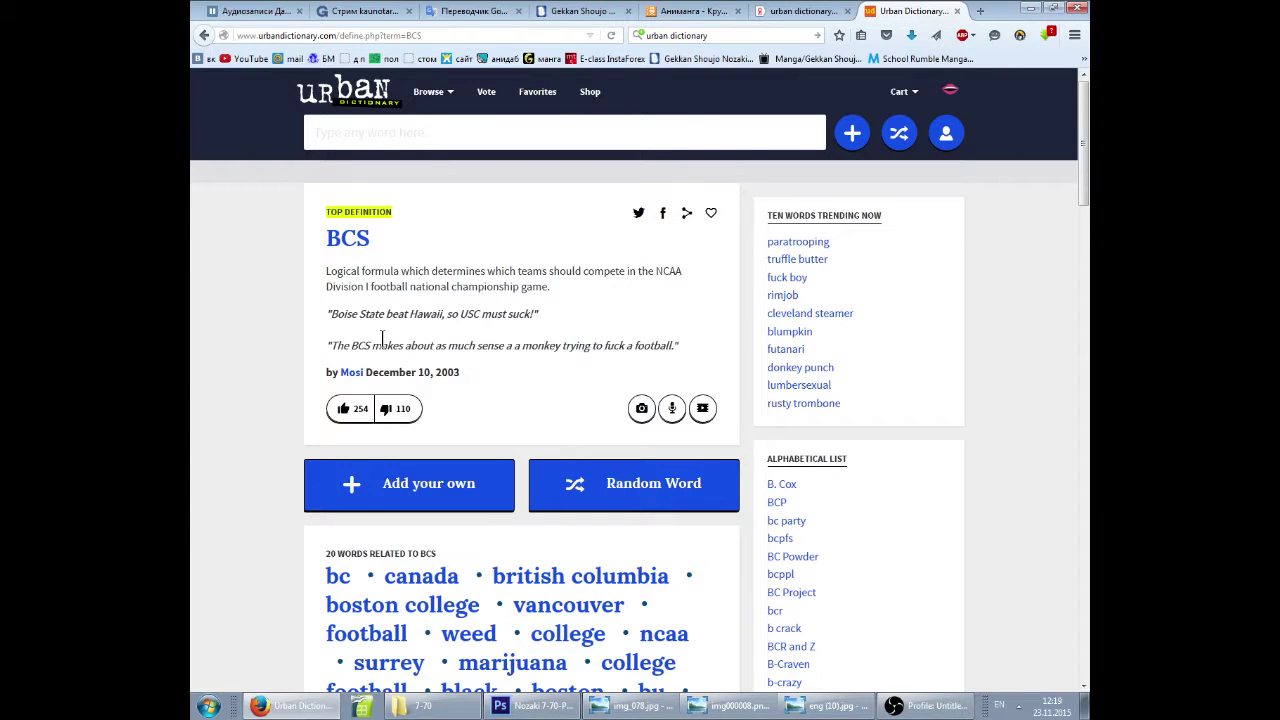
scroll(404, 283, down, 5)
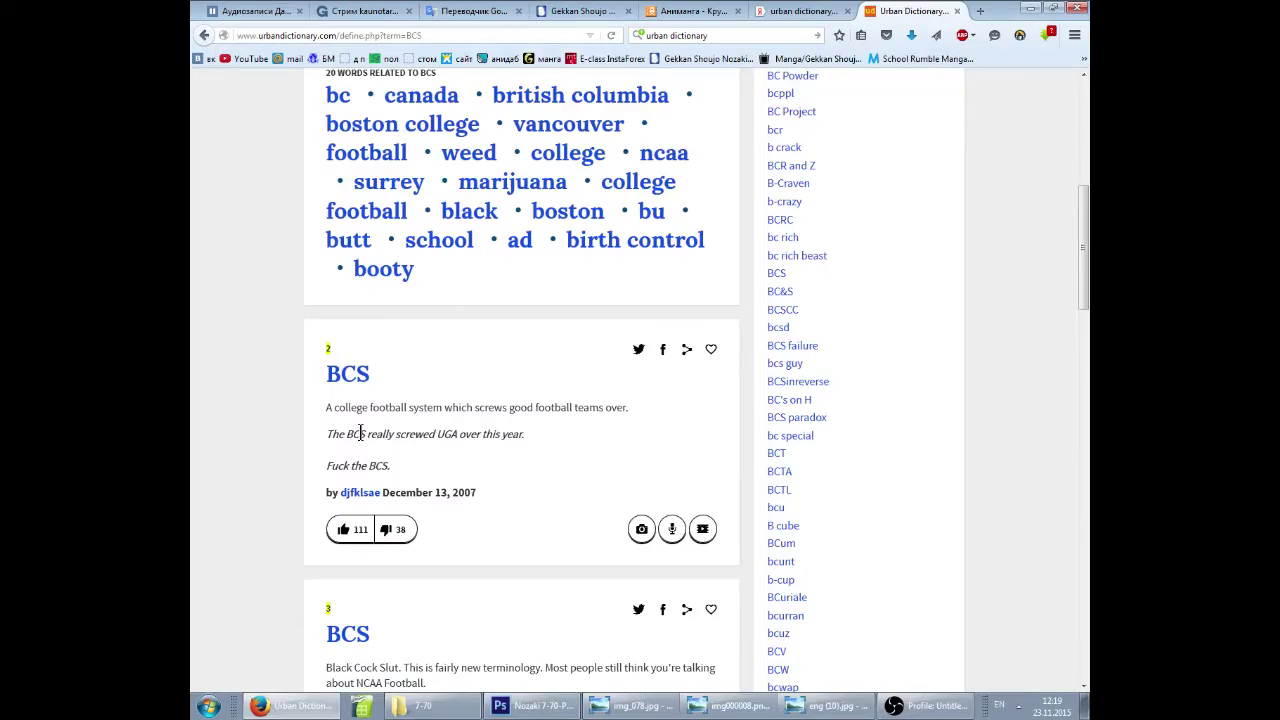
scroll(362, 435, down, 3)
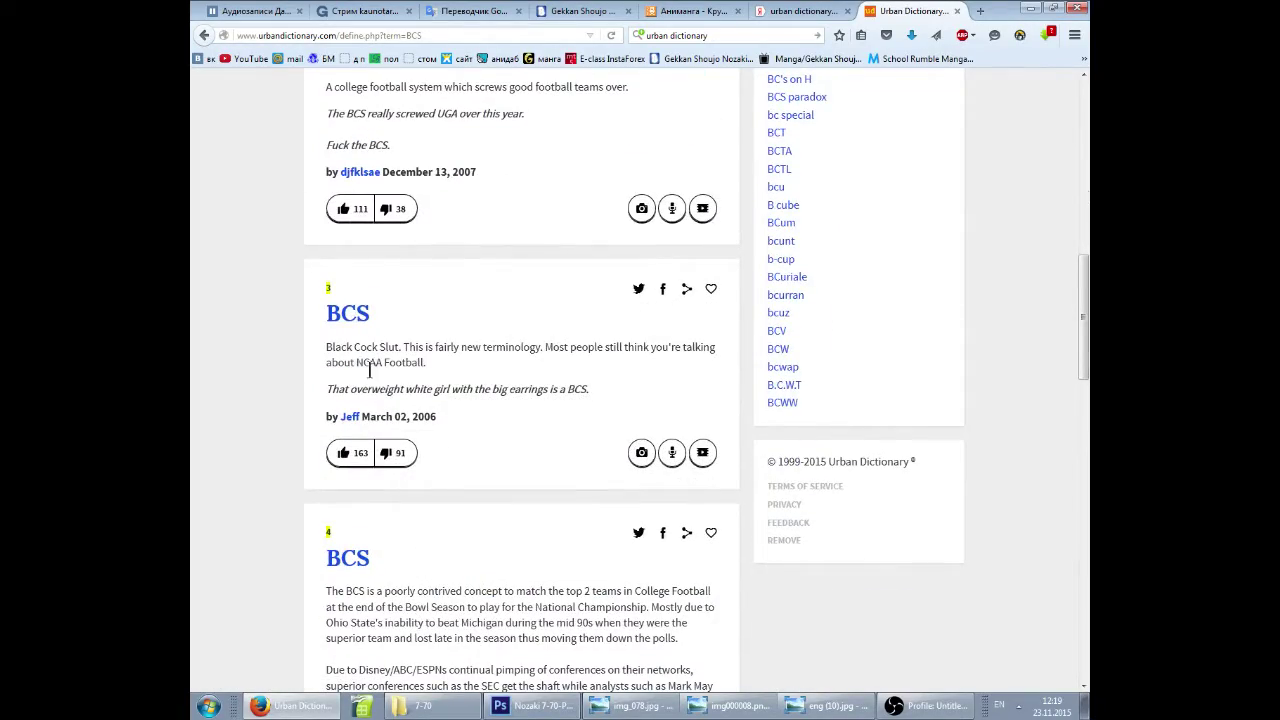
scroll(410, 378, down, 6)
scroll(422, 350, down, 6)
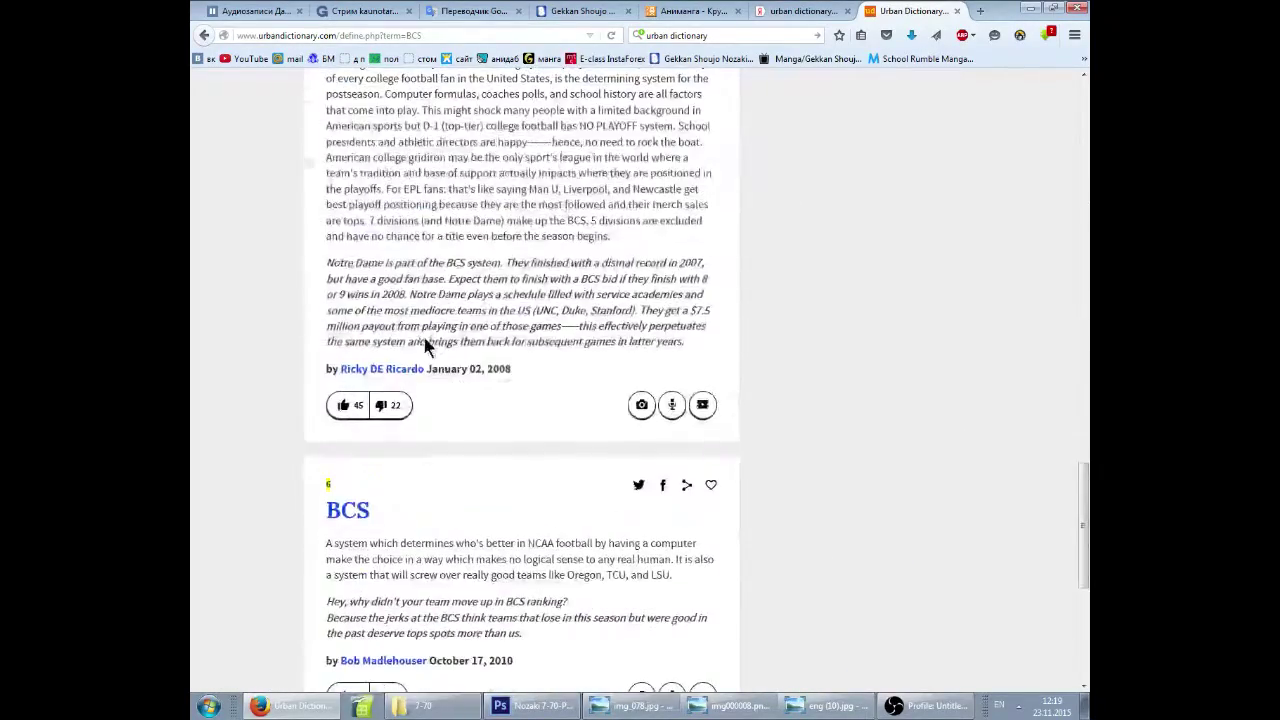
scroll(392, 465, down, 1)
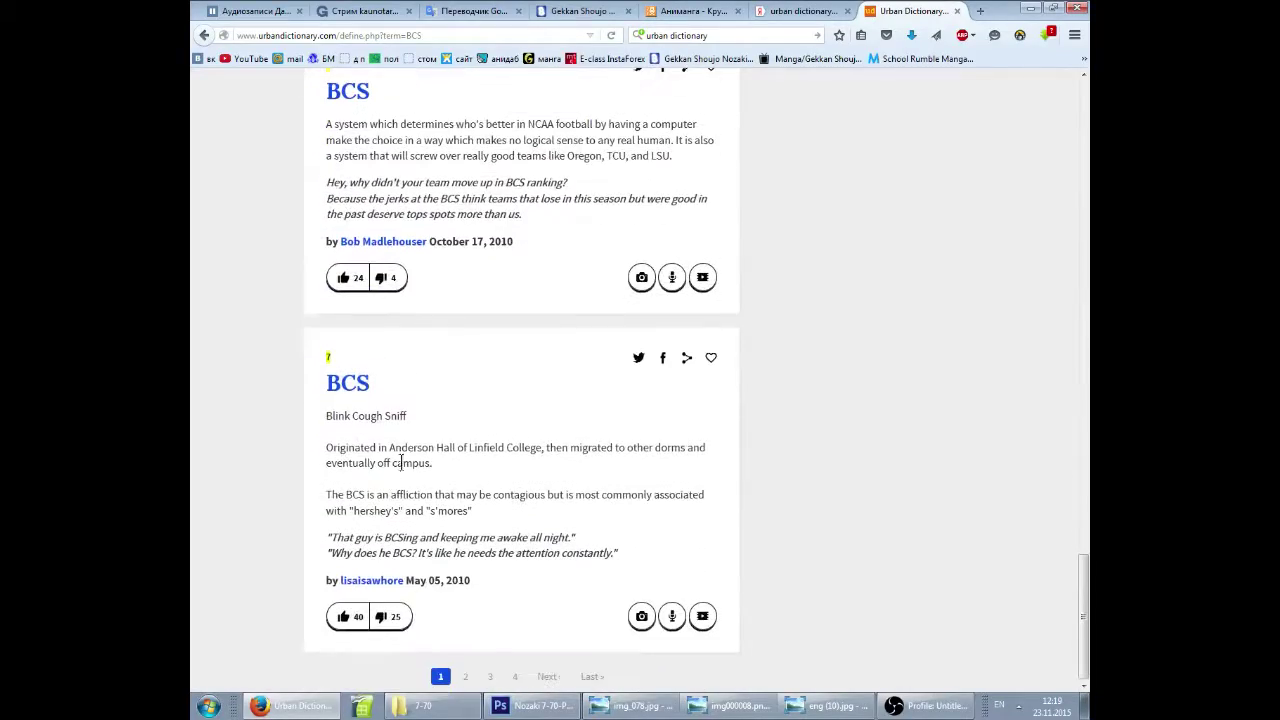
scroll(420, 410, up, 20)
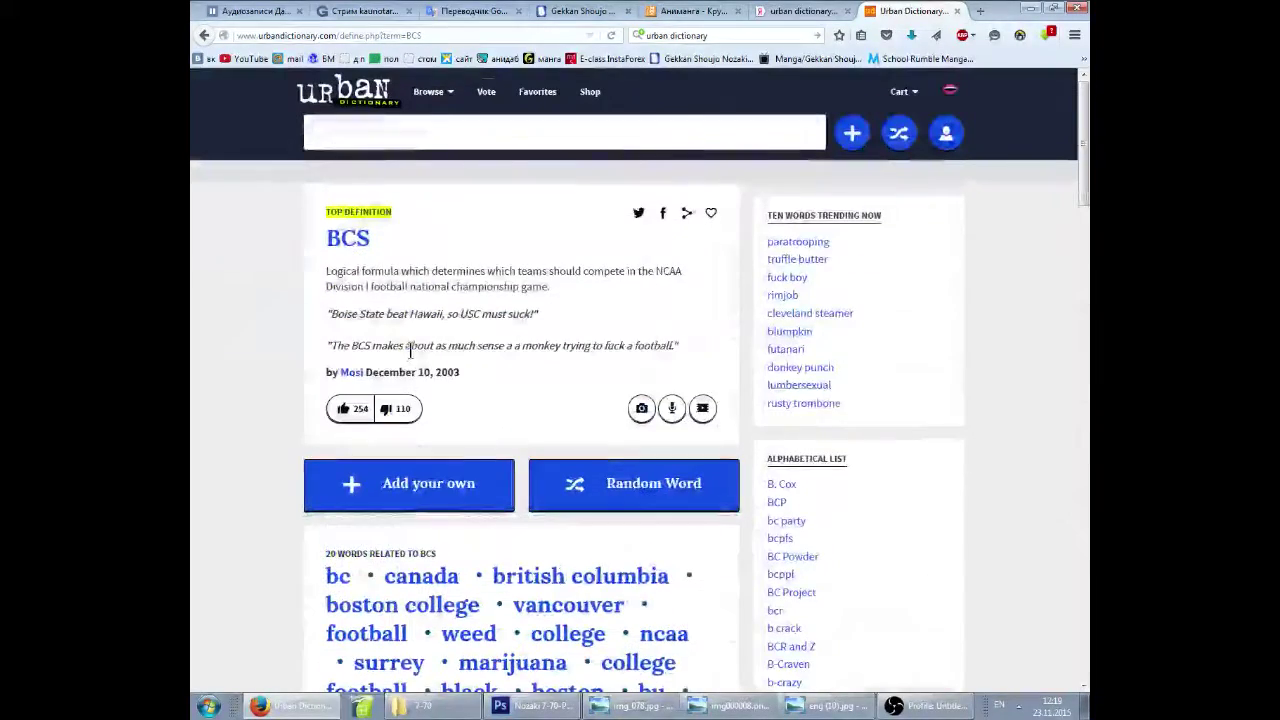
Look up "bl" on Urban Dictionary and highlight the phrase "Boys love" in the top definition.
click(342, 134)
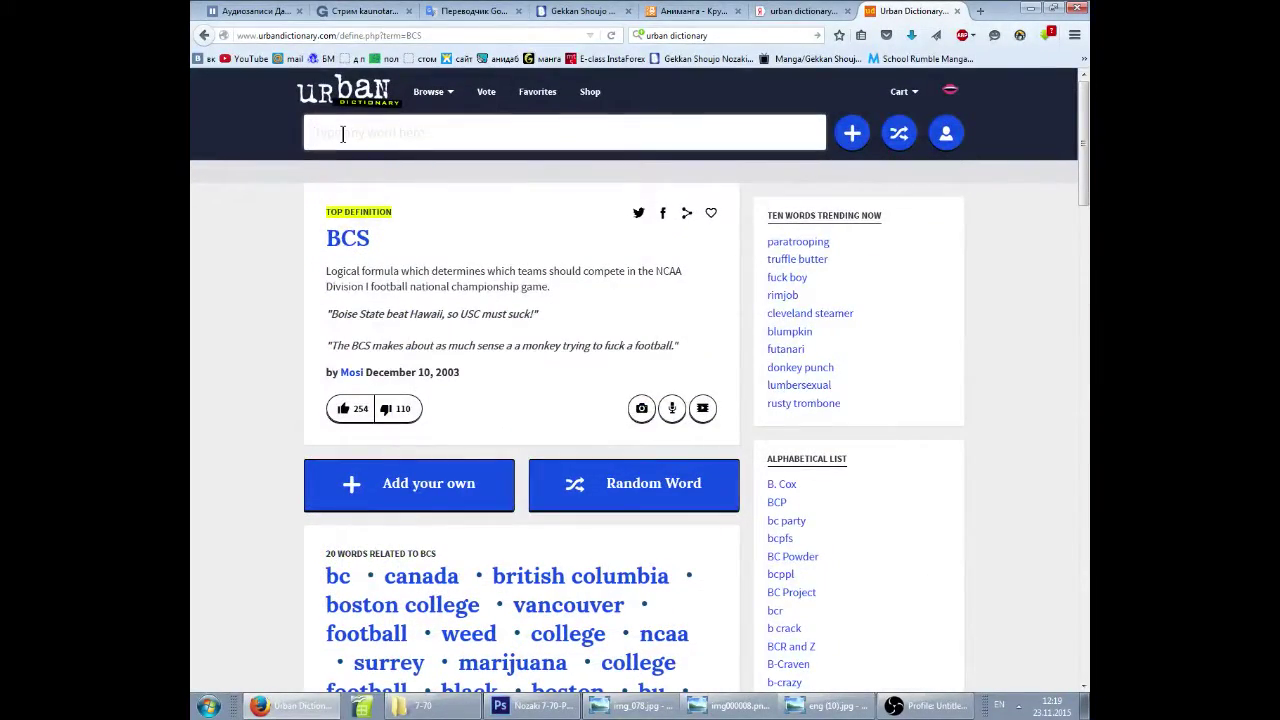
text(bl)
key(Return)
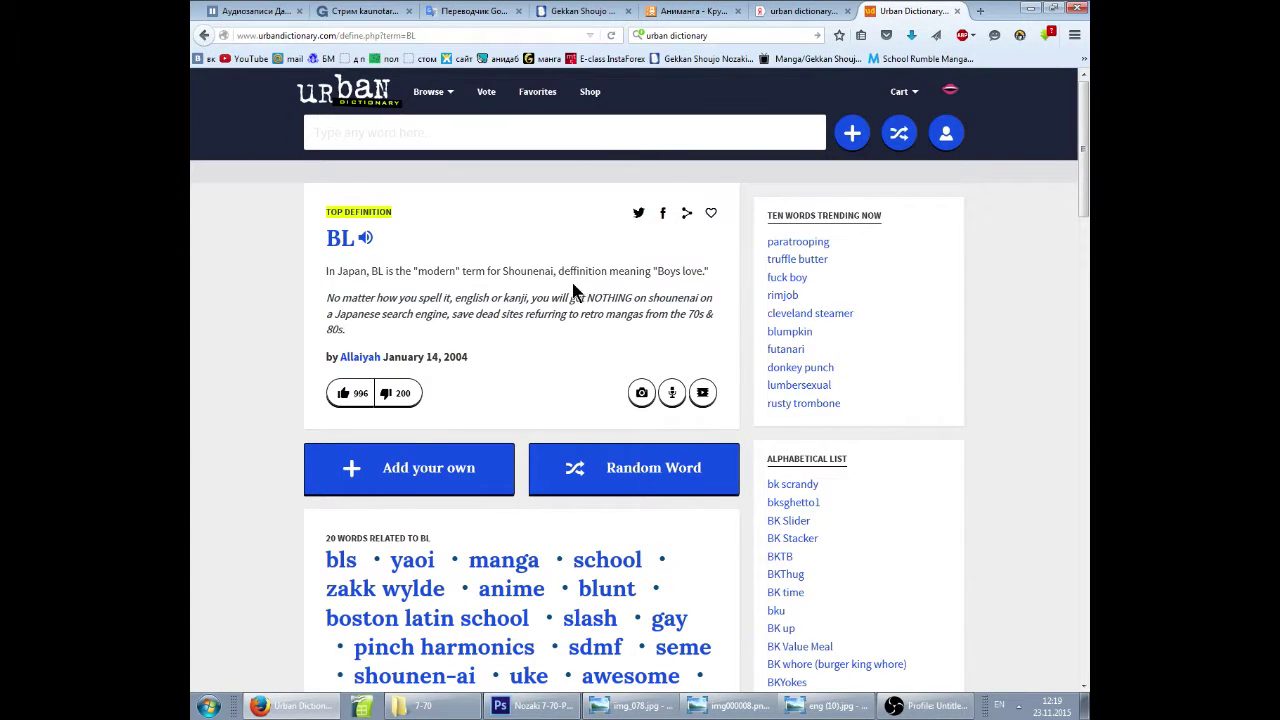
drag(655, 271, 704, 271)
click(593, 288)
drag(659, 270, 698, 270)
On the Gekkan Shoujo Nozaki-kun page at Batoto, open the Spanish Soul Craft Fansub release of Ch.70 and go to page 2.
click(472, 11)
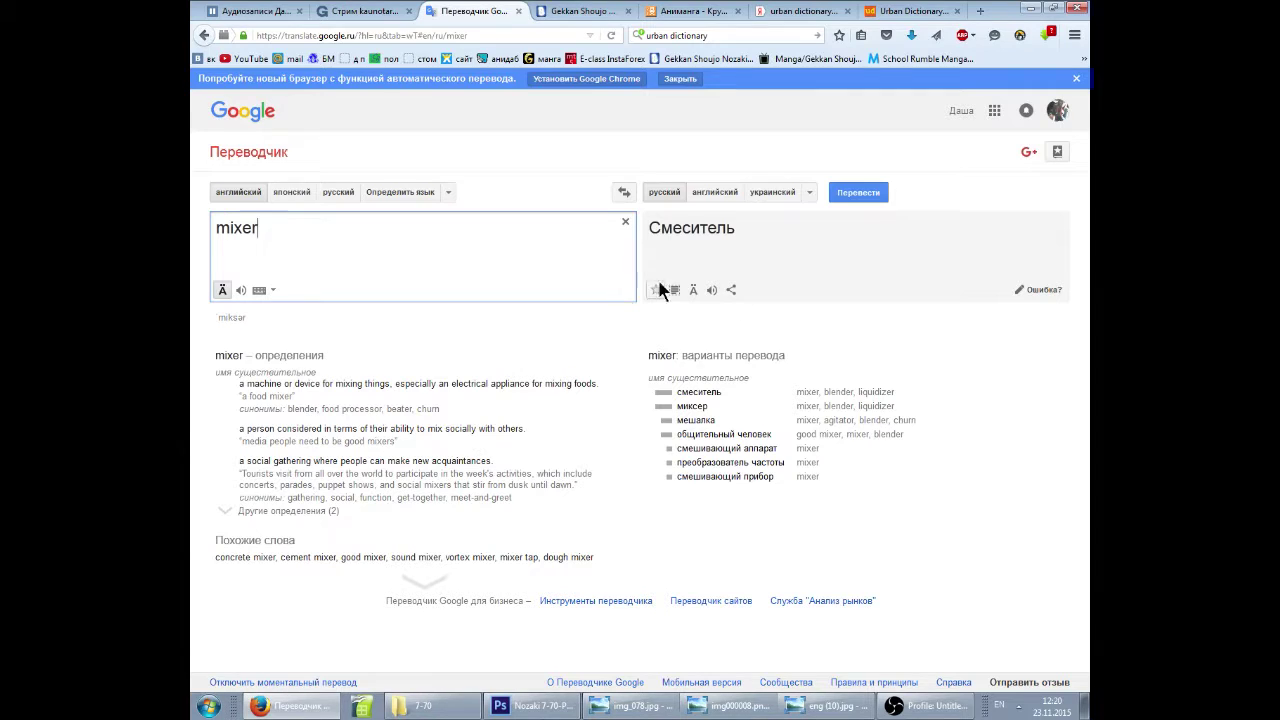
click(583, 11)
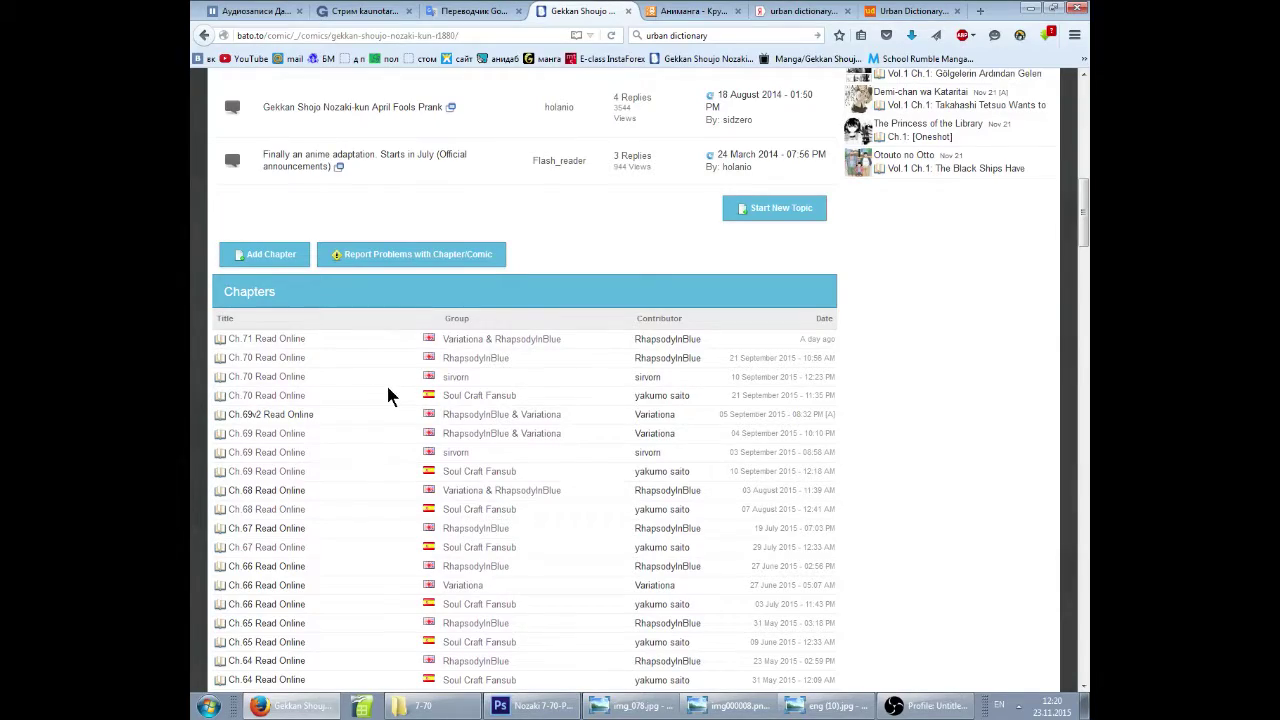
scroll(586, 223, up, 4)
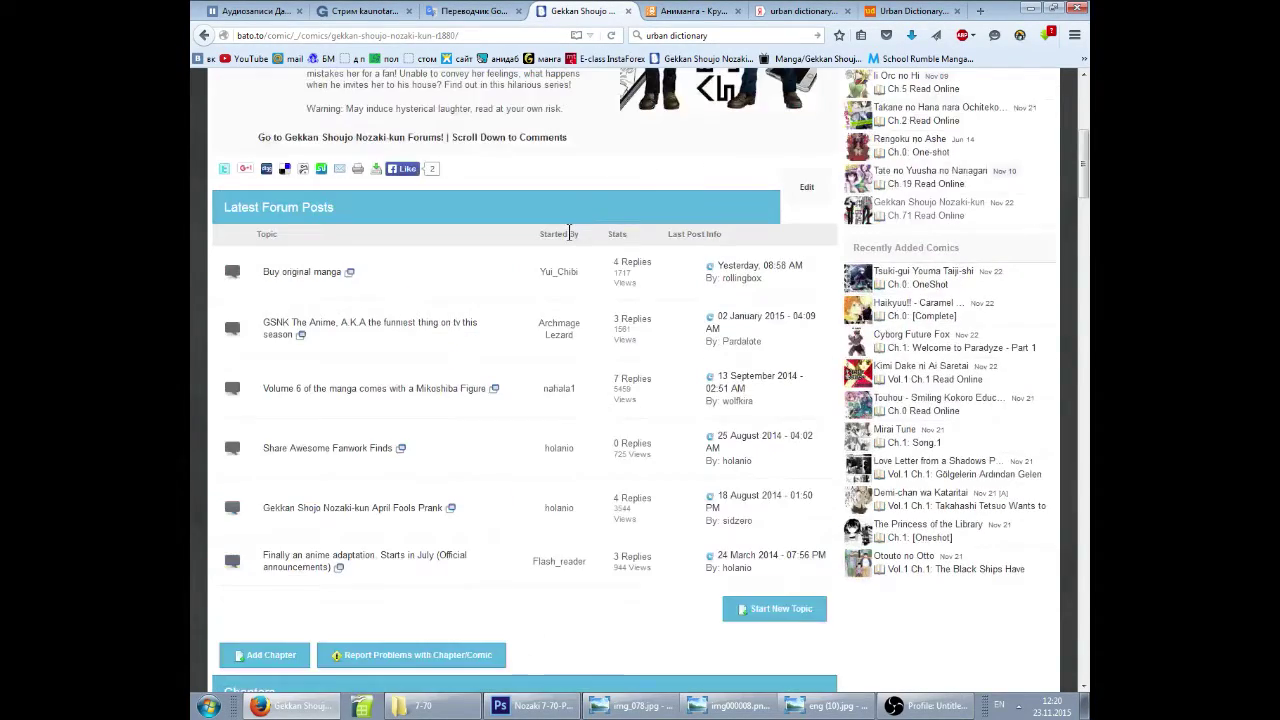
scroll(569, 251, down, 6)
scroll(480, 320, up, 3)
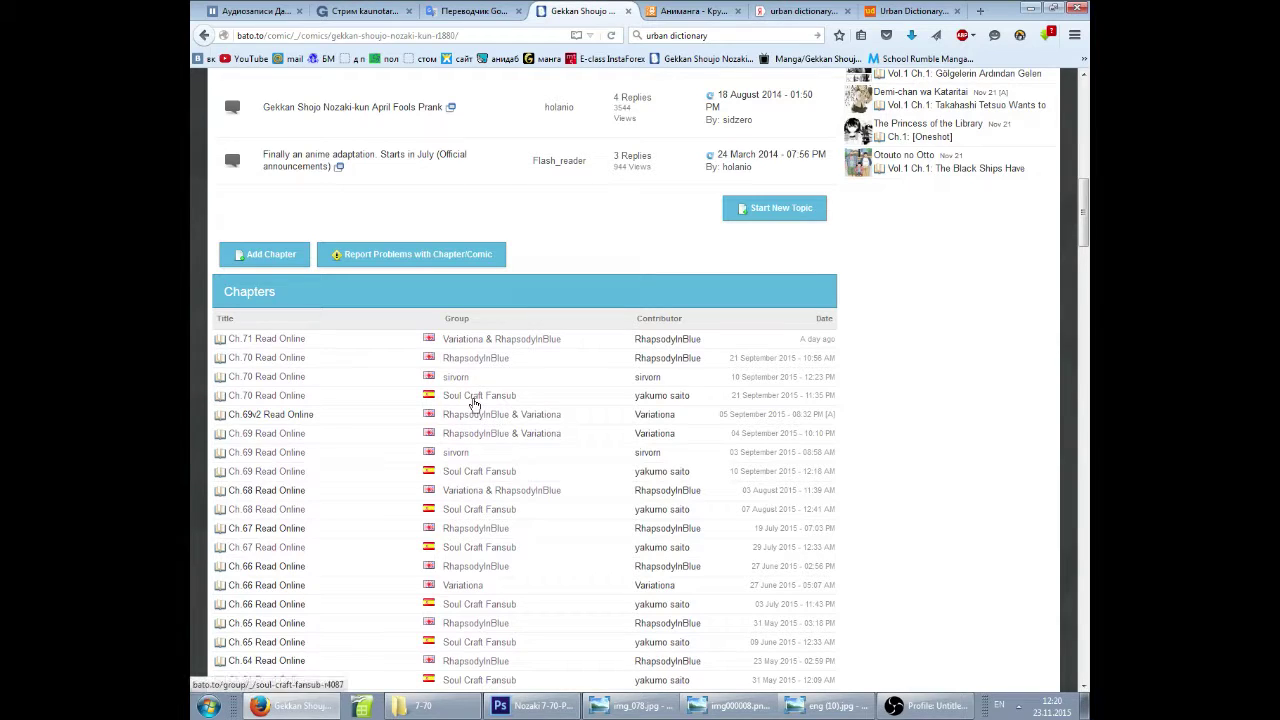
click(301, 399)
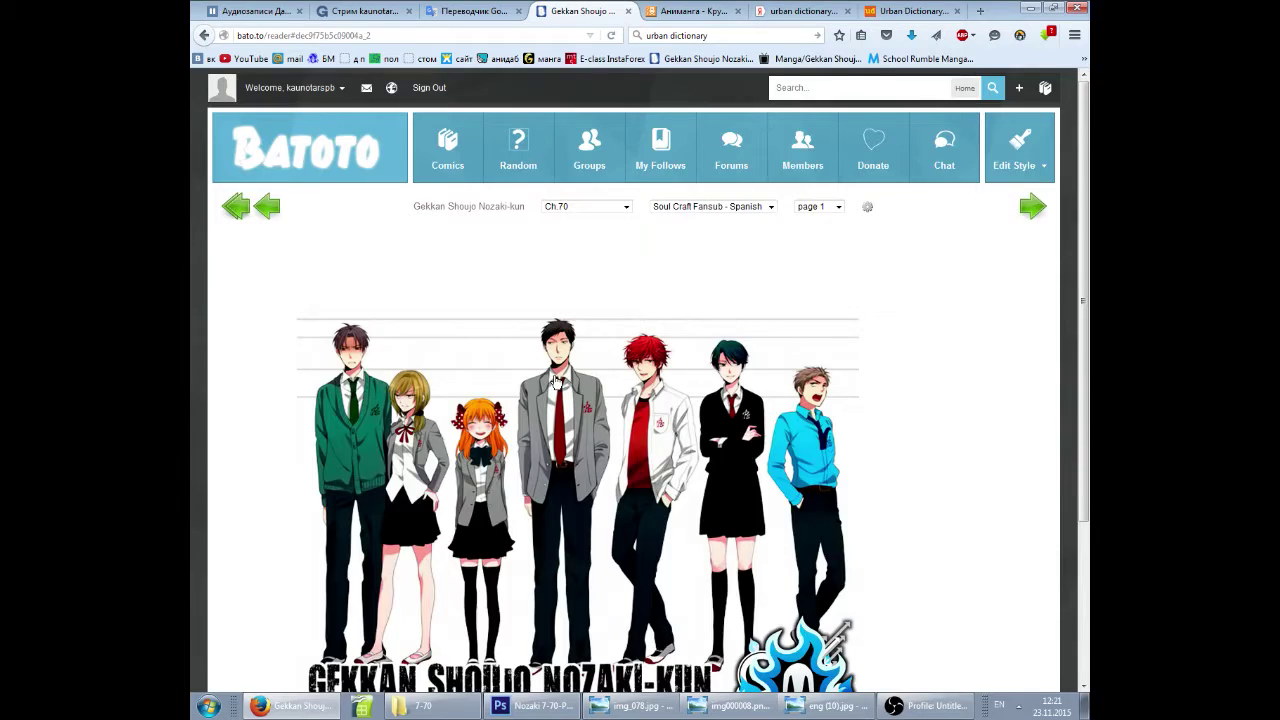
click(555, 383)
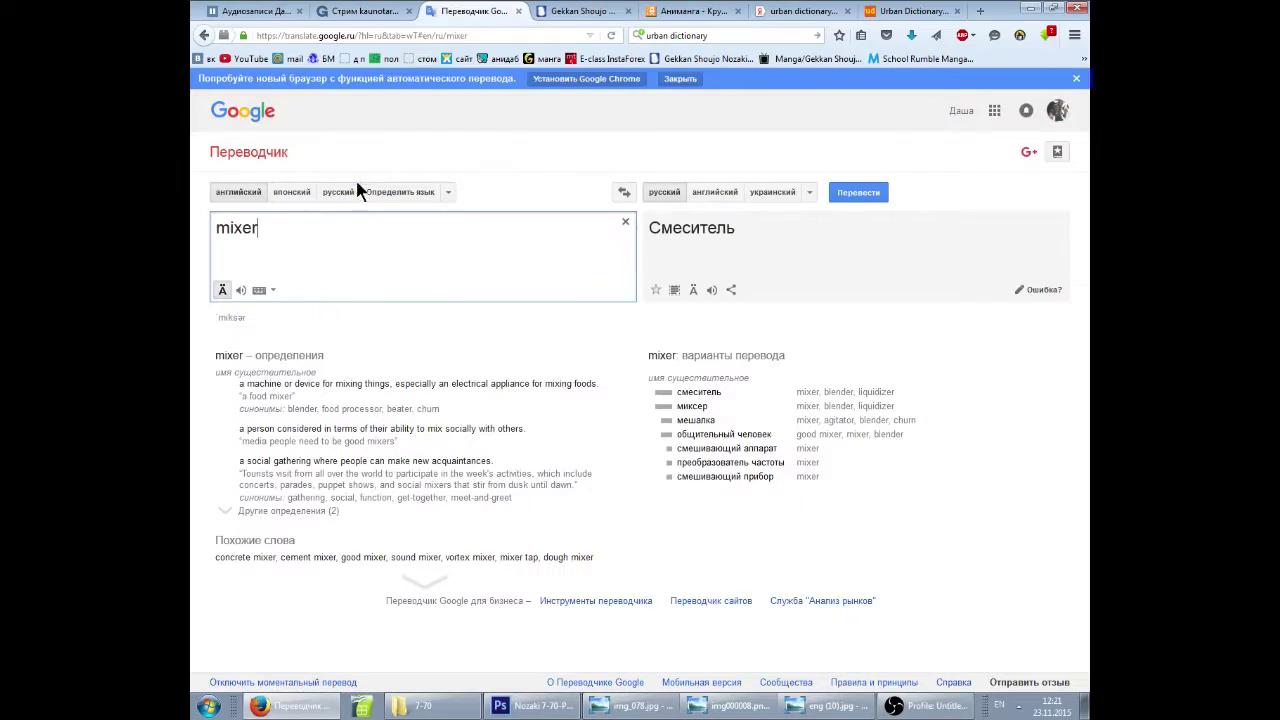
Enter the Spanish heading "eventos del festival deportivo" from the manga page into Google Translate as the text to translate.
click(440, 11)
text(event)
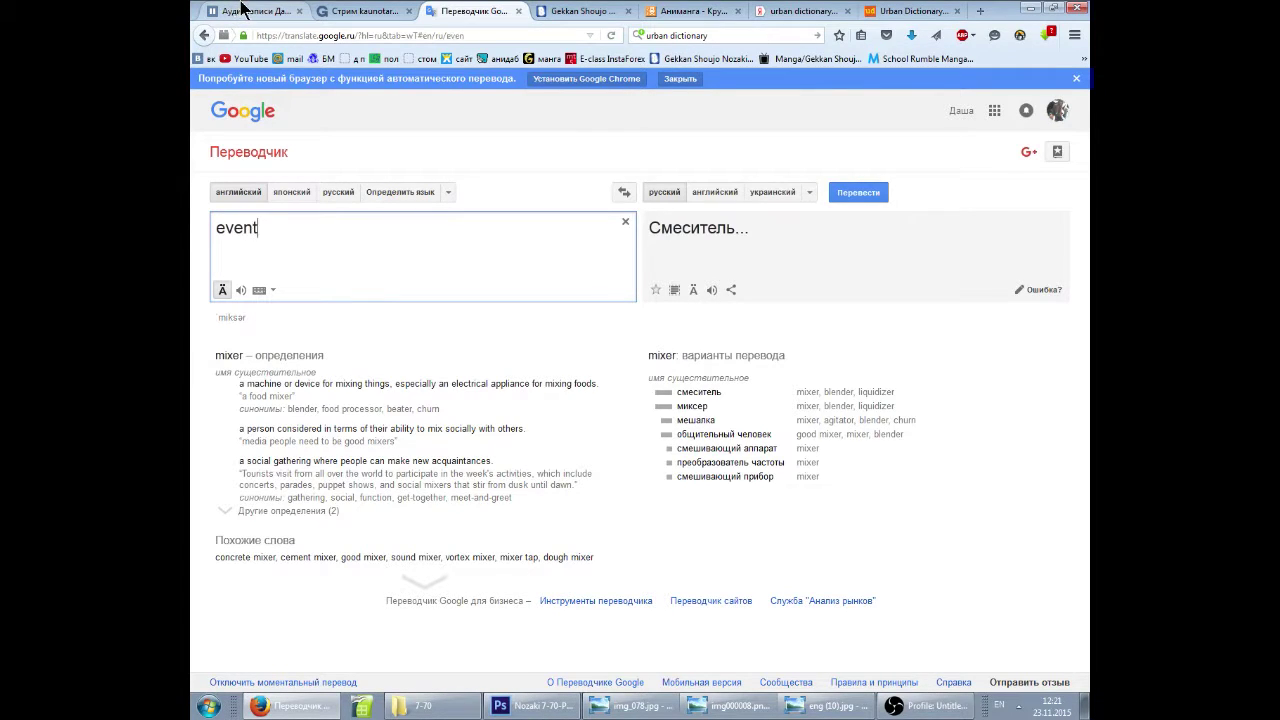
text(os del festiva)
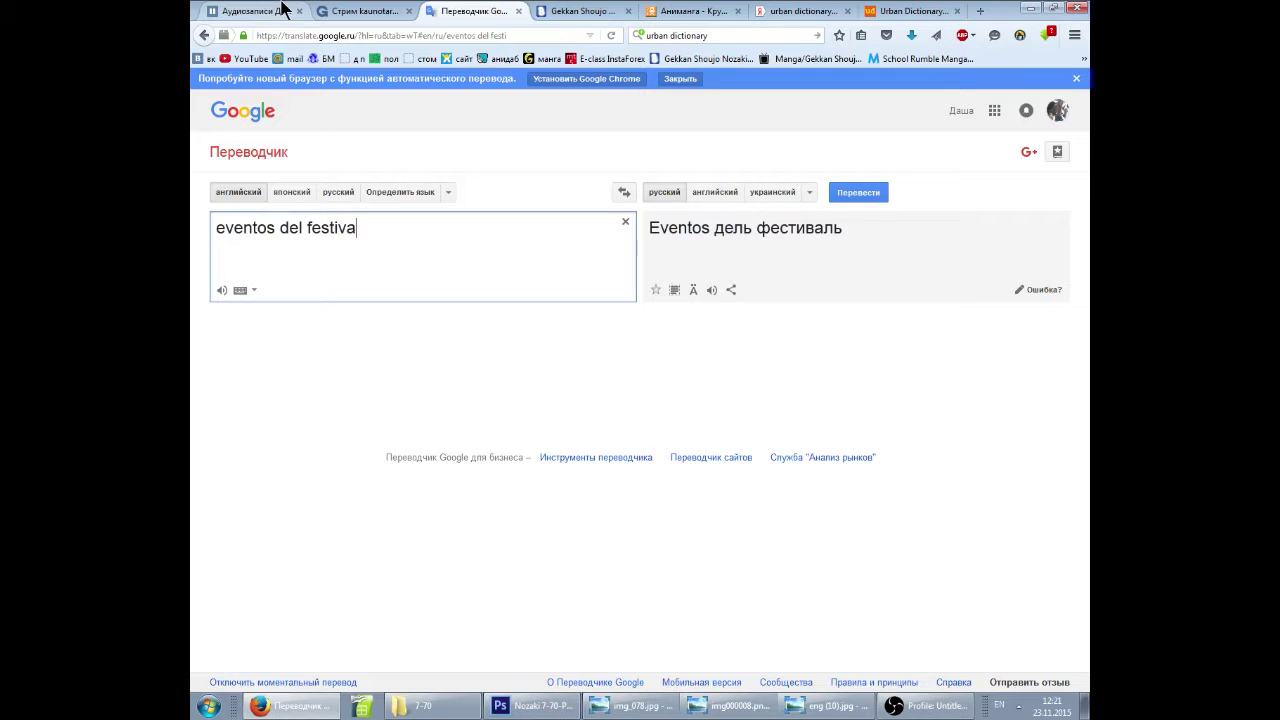
text(l de)
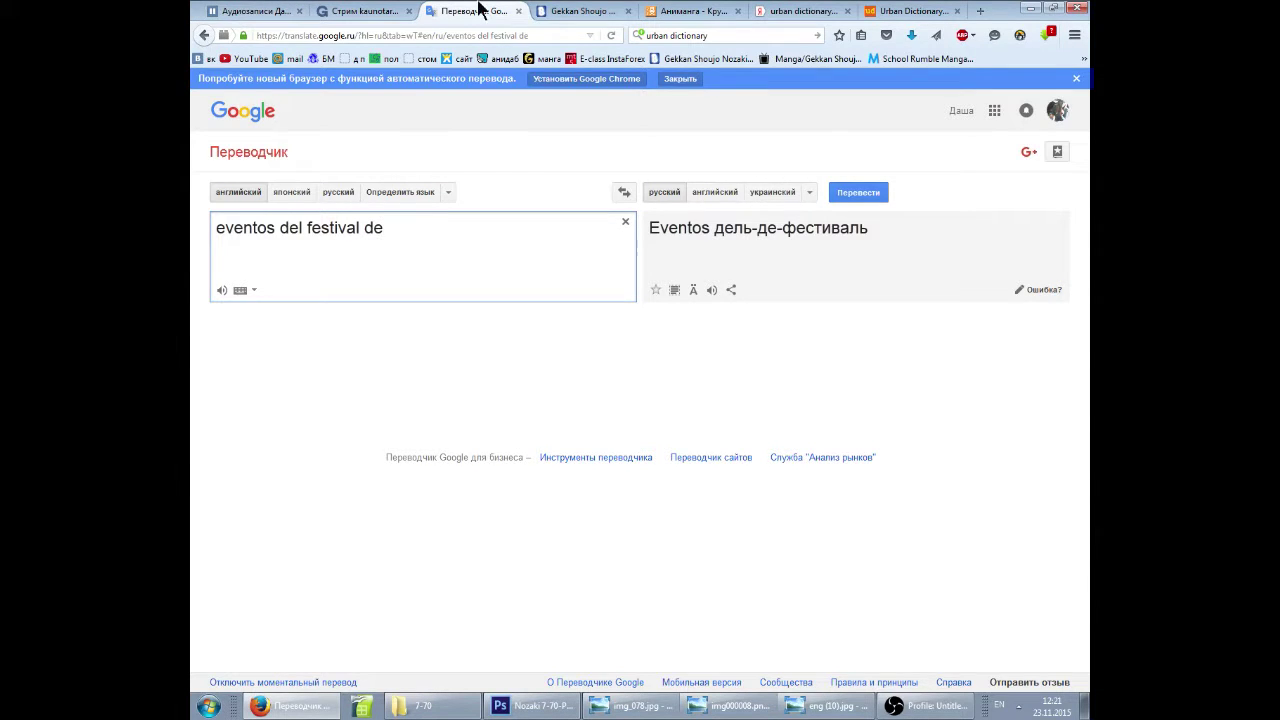
click(588, 11)
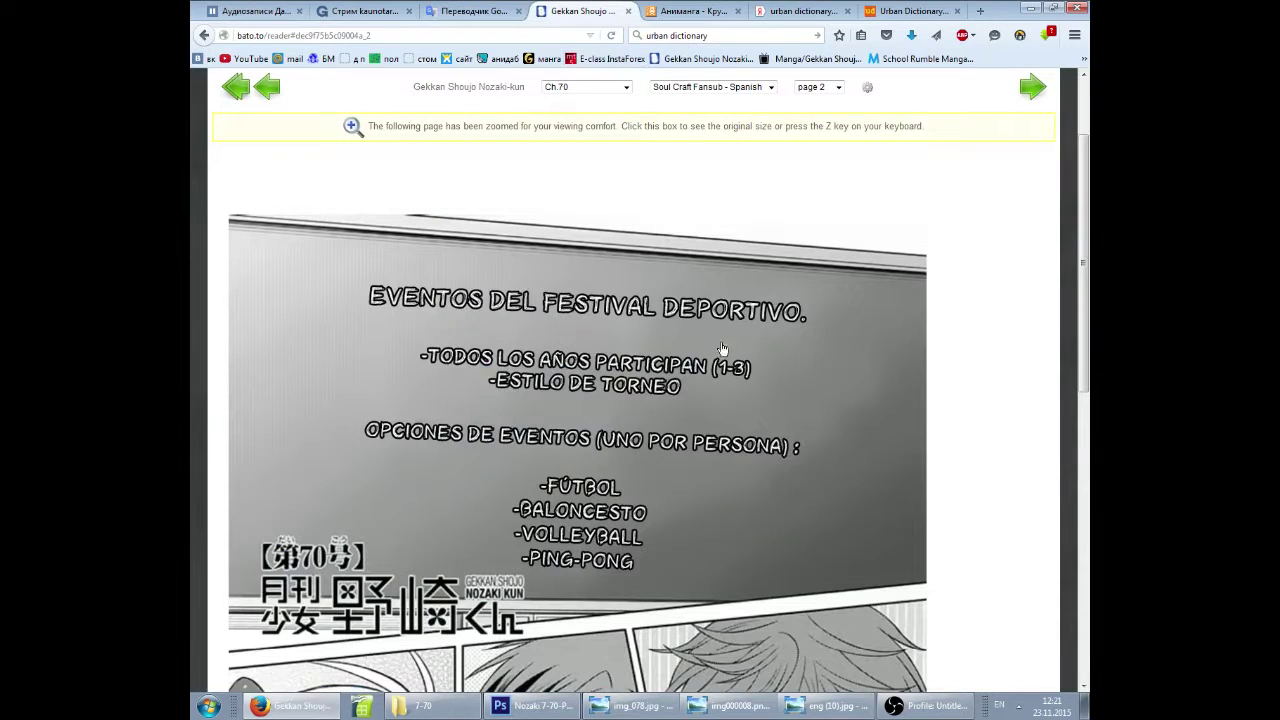
click(470, 11)
text(portivo)
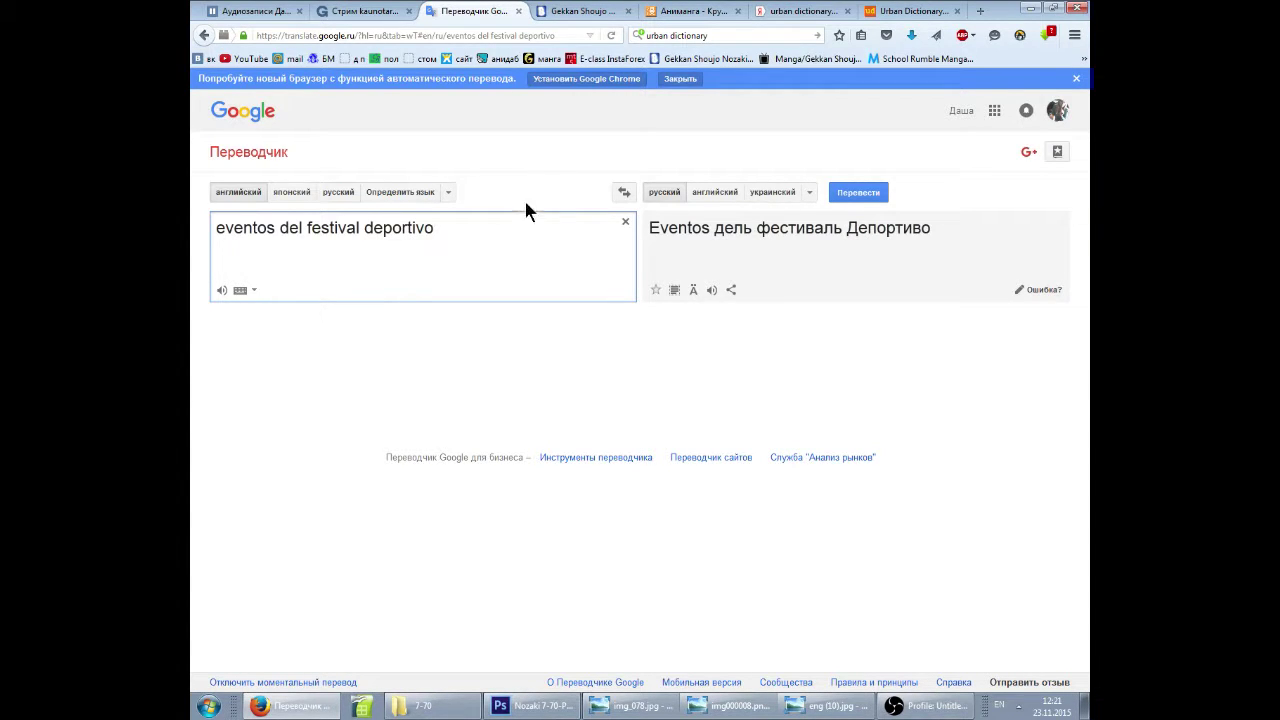
Translate "eventos del festival deportivo" with the source language detected automatically, and compare it with the Spanish manga page.
click(404, 199)
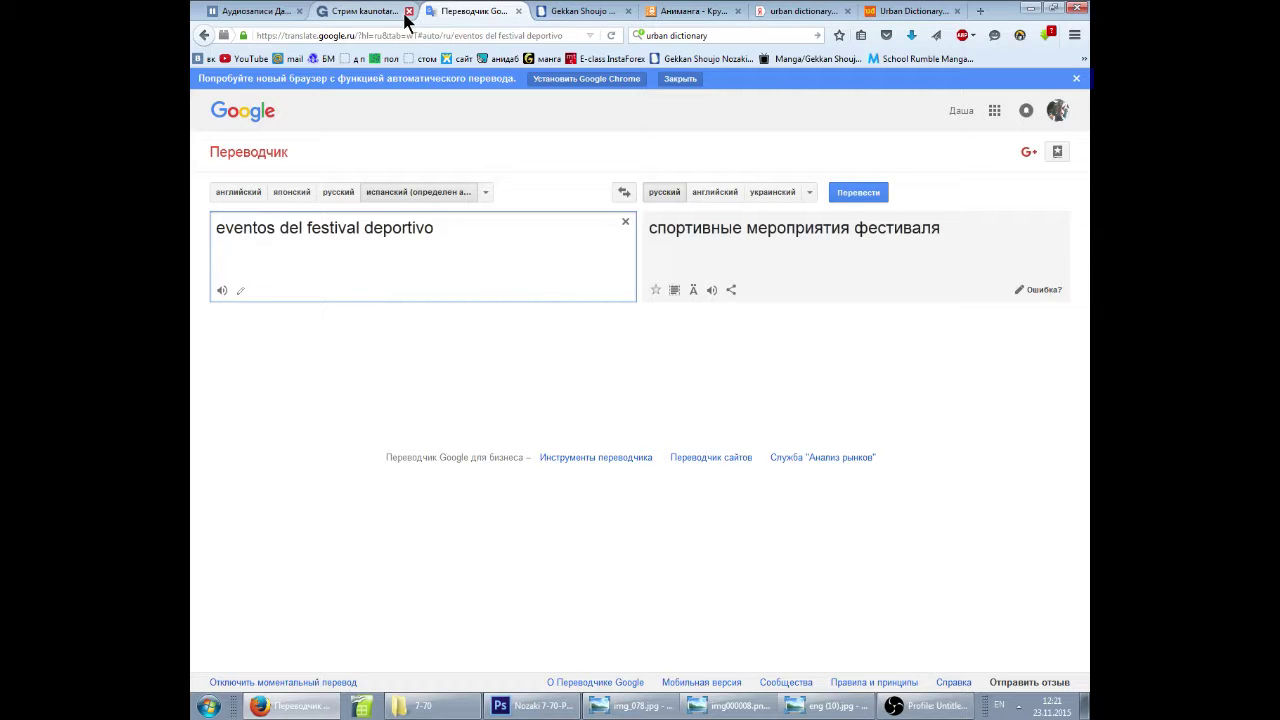
click(571, 11)
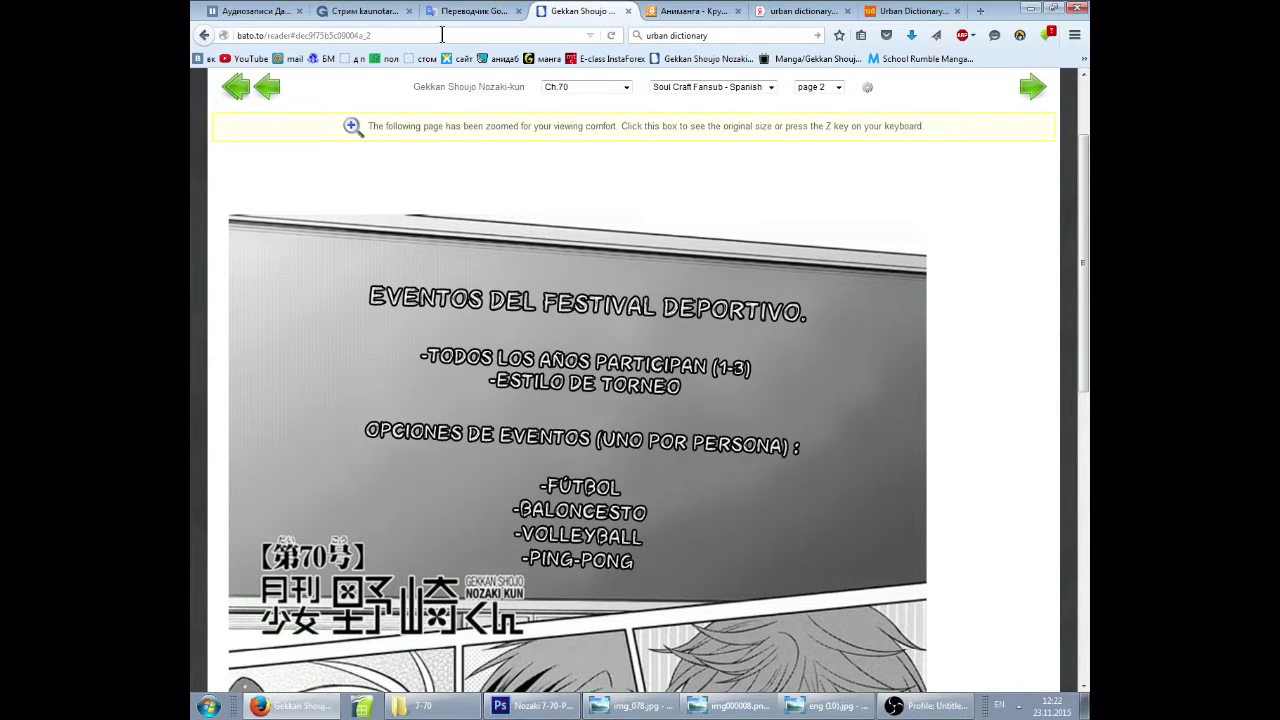
click(470, 11)
click(572, 11)
scroll(328, 82, up, 2)
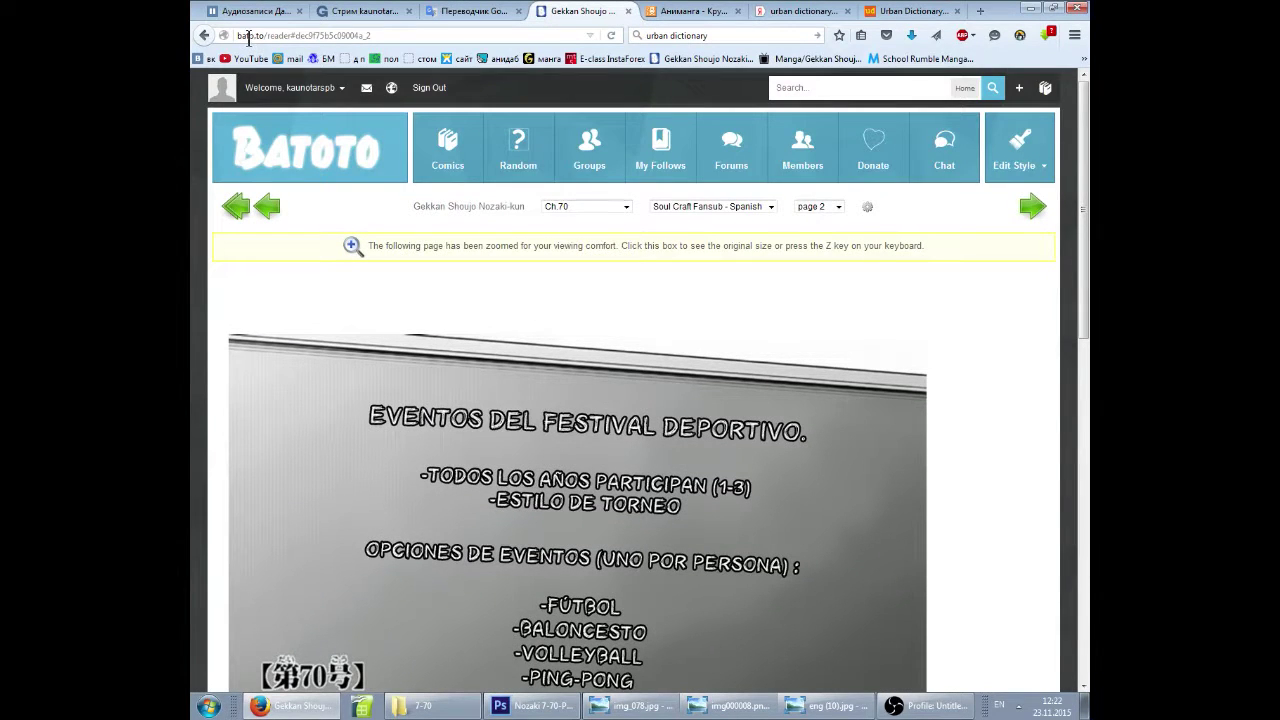
Open the Gekkan Shoujo Nozaki-kun overview page from the chapter reader and look through its chapter list and translation languages.
click(487, 208)
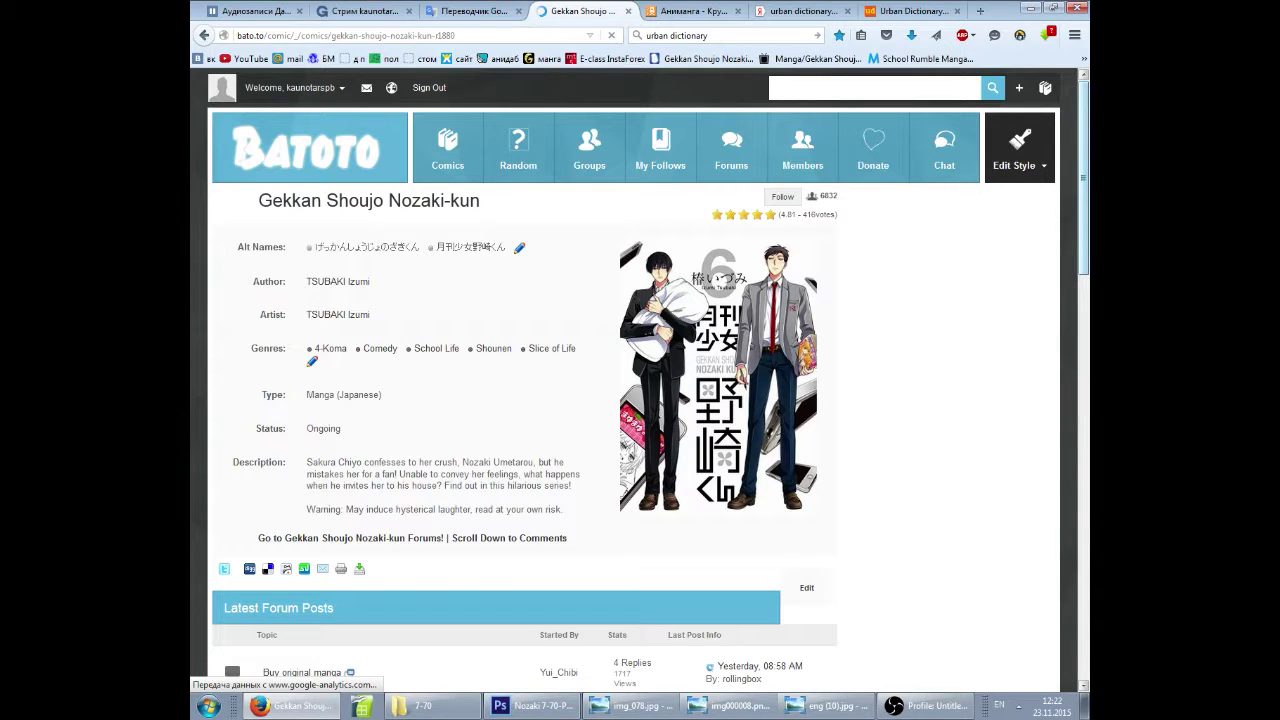
drag(1083, 140, 1087, 313)
scroll(1085, 308, down, 12)
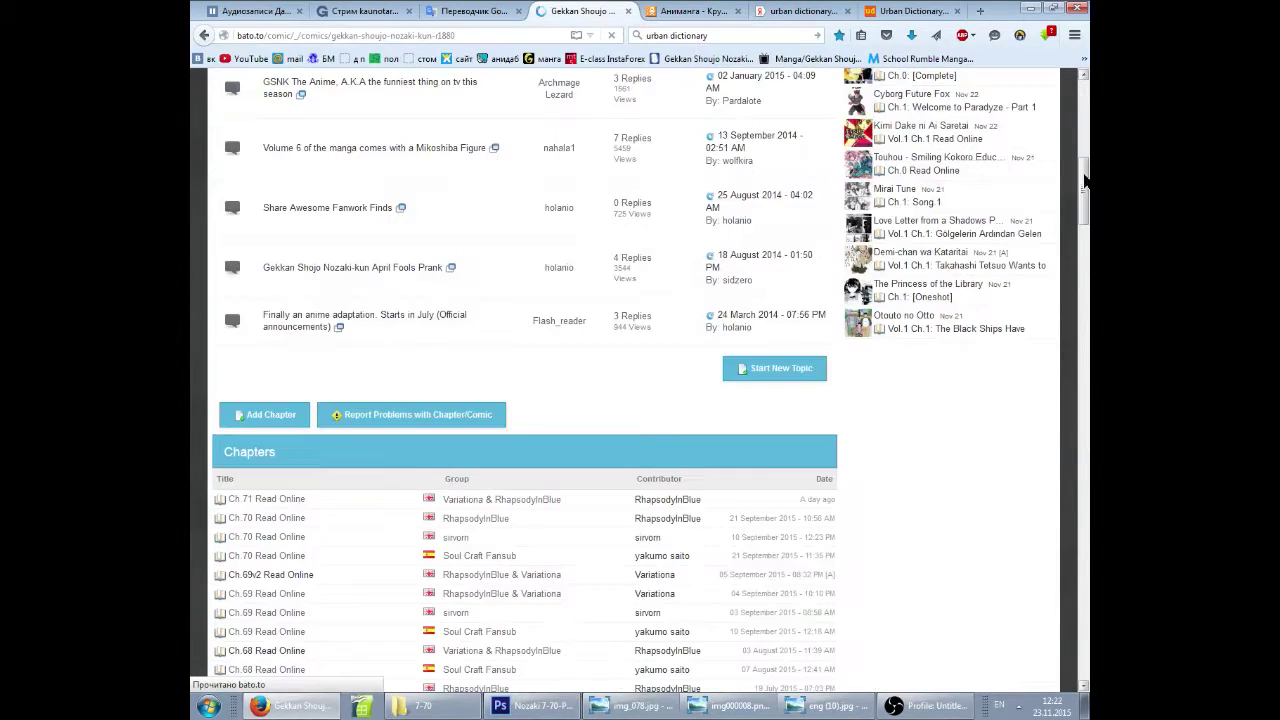
scroll(640, 380, down, 5)
scroll(640, 380, up, 6)
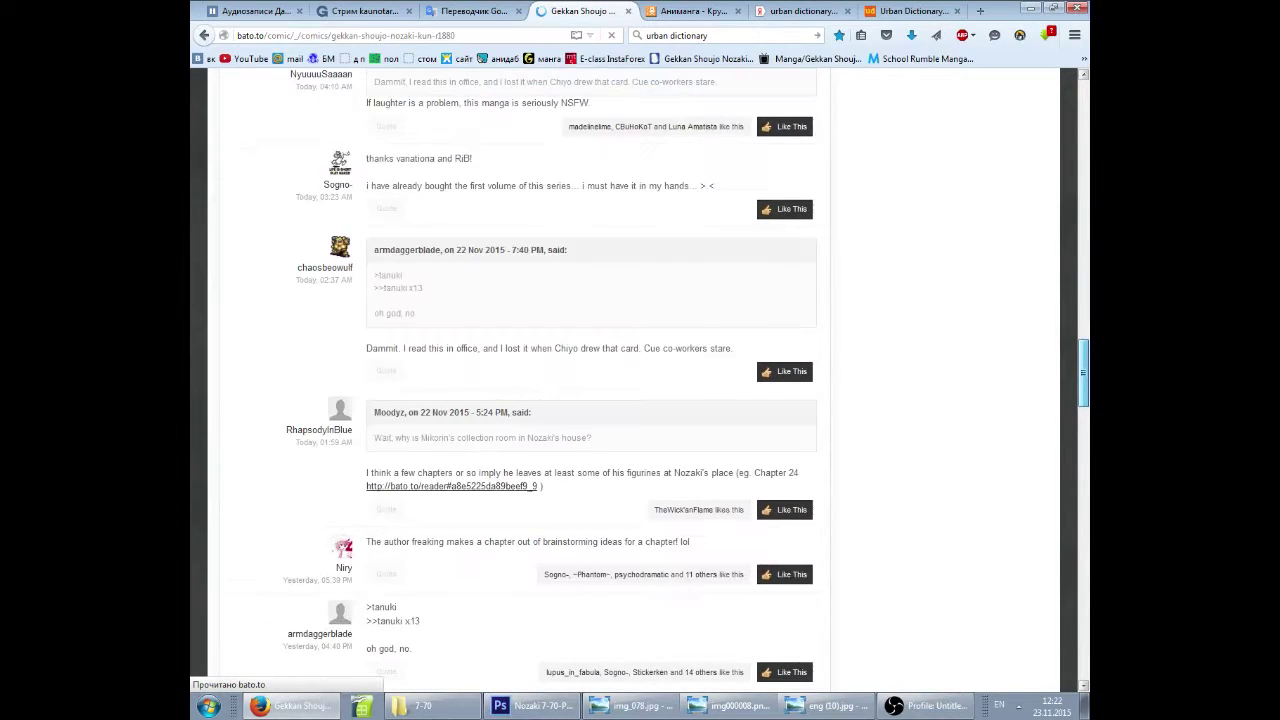
scroll(640, 380, up, 3)
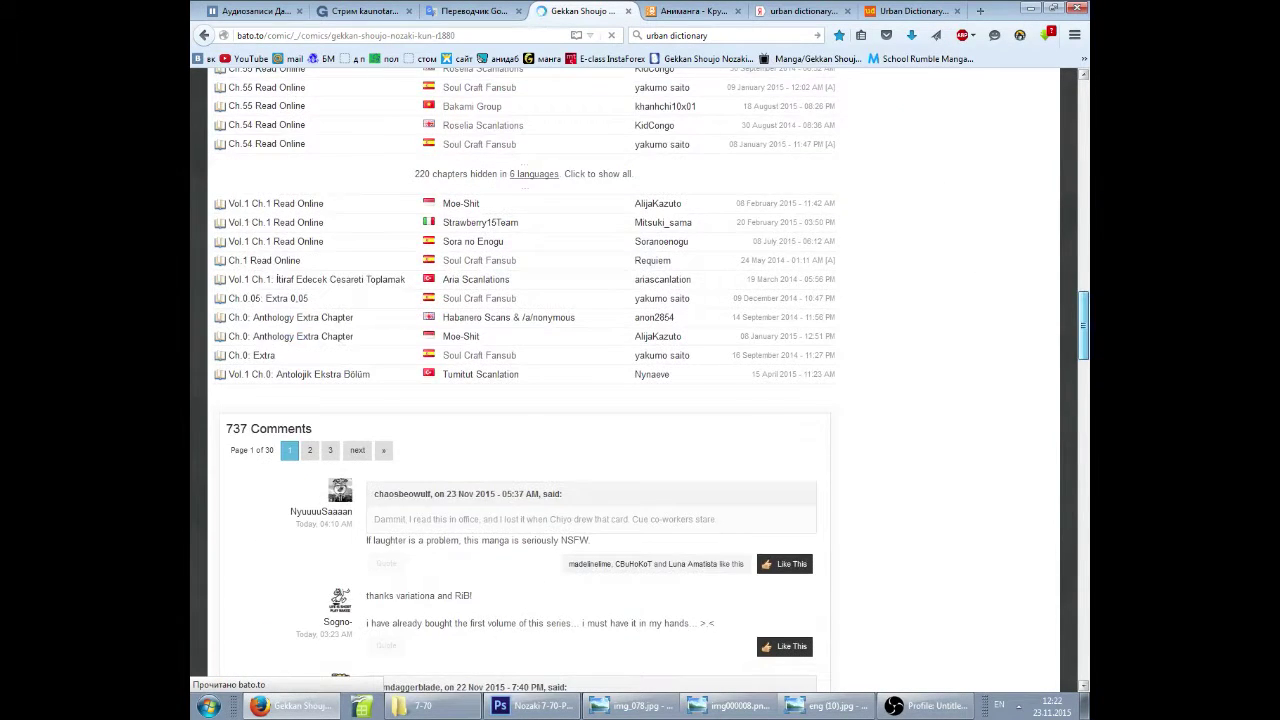
scroll(831, 312, up, 3)
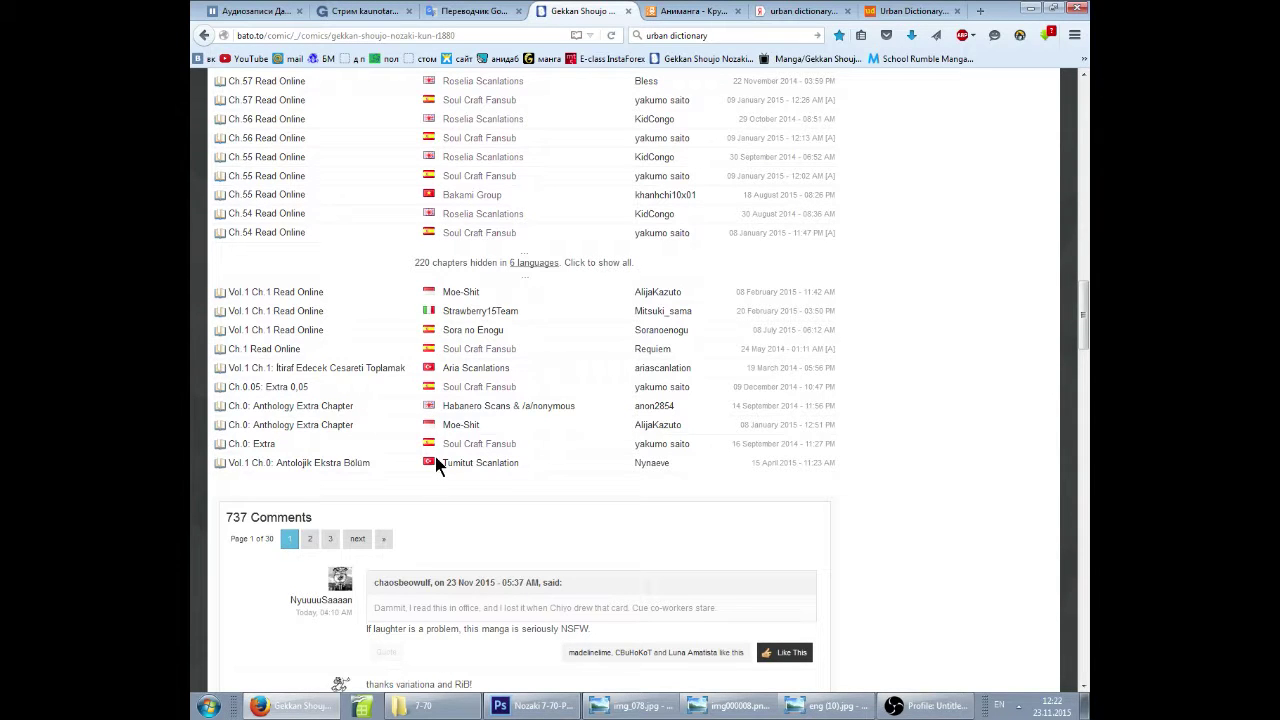
scroll(456, 471, up, 3)
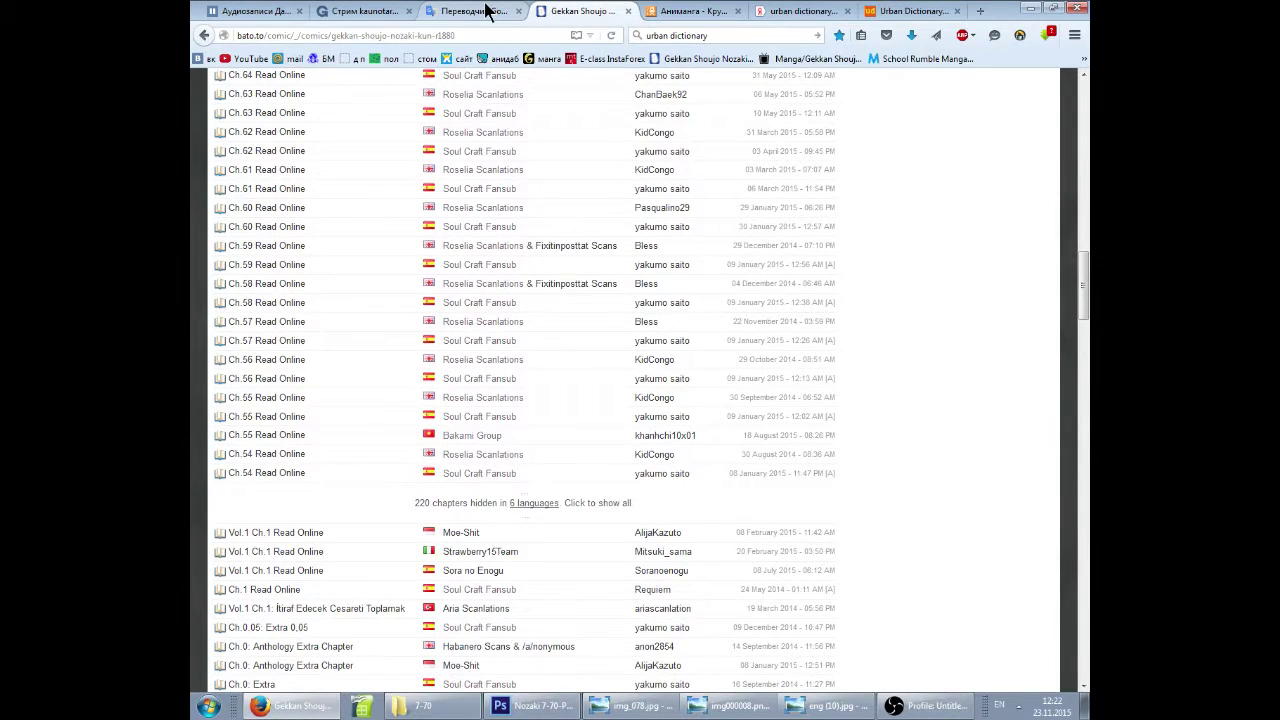
Return to the translator and select the whole source phrase "eventos del festival deportivo".
click(486, 11)
drag(464, 231, 196, 245)
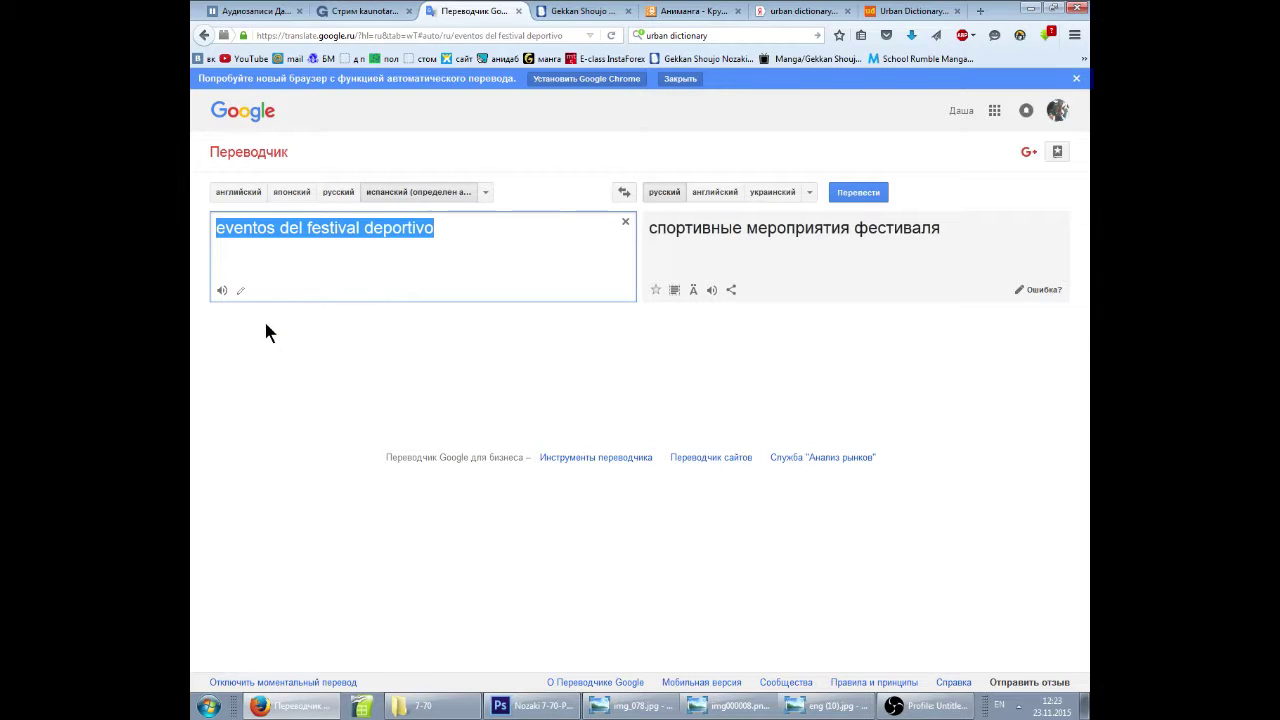
click(302, 248)
drag(445, 230, 218, 235)
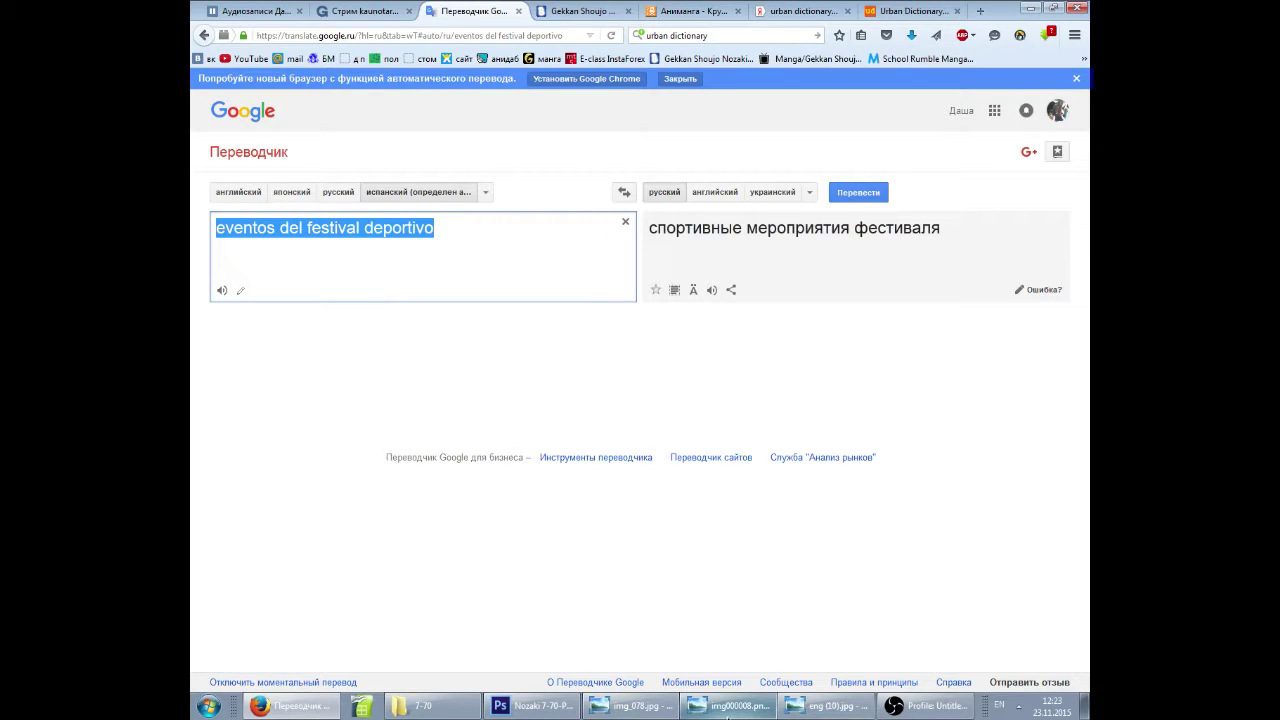
Close the image viewer windows showing img_078.jpg and img000008.
click(635, 705)
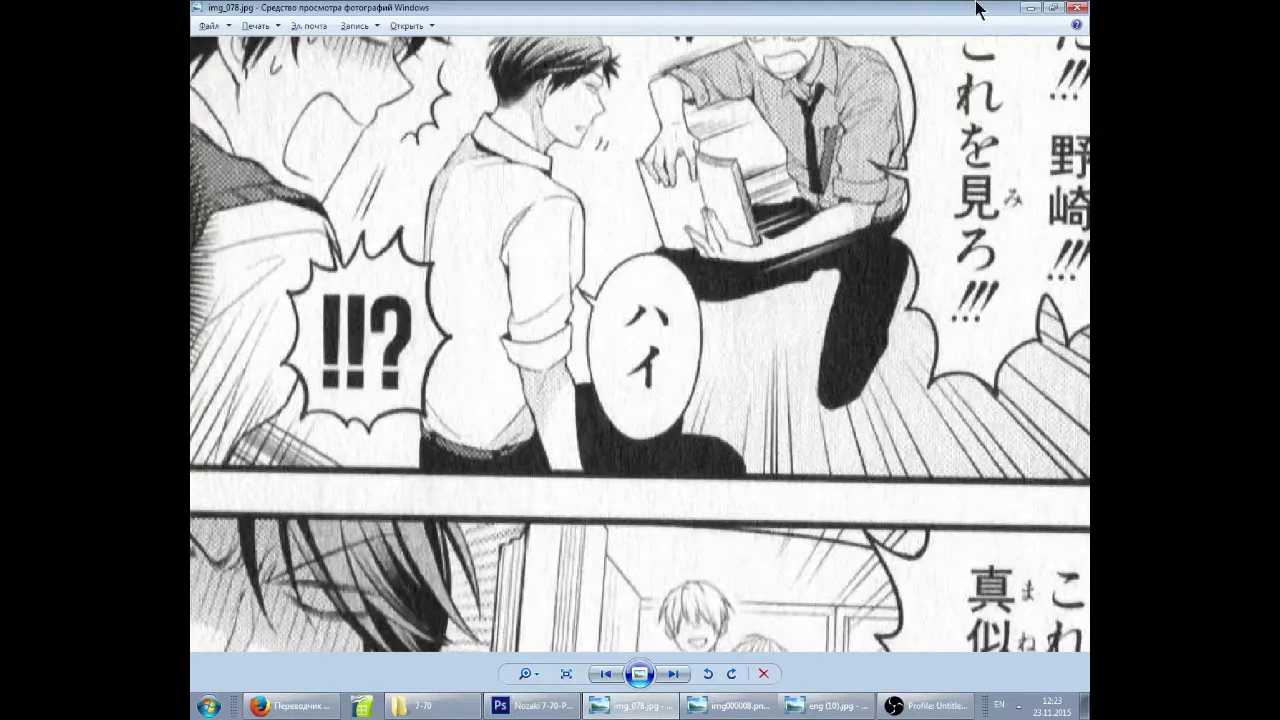
scroll(943, 174, down, 3)
scroll(945, 118, up, 3)
click(1078, 8)
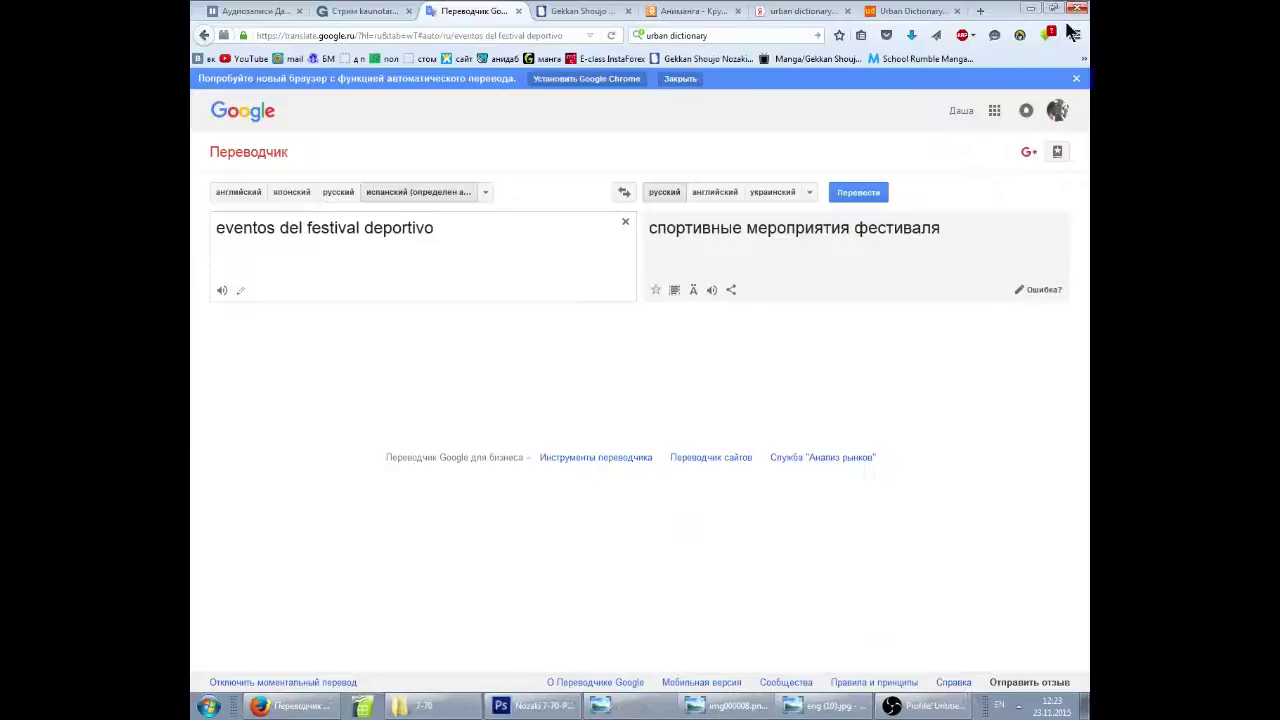
key(alt+Tab)
click(1079, 9)
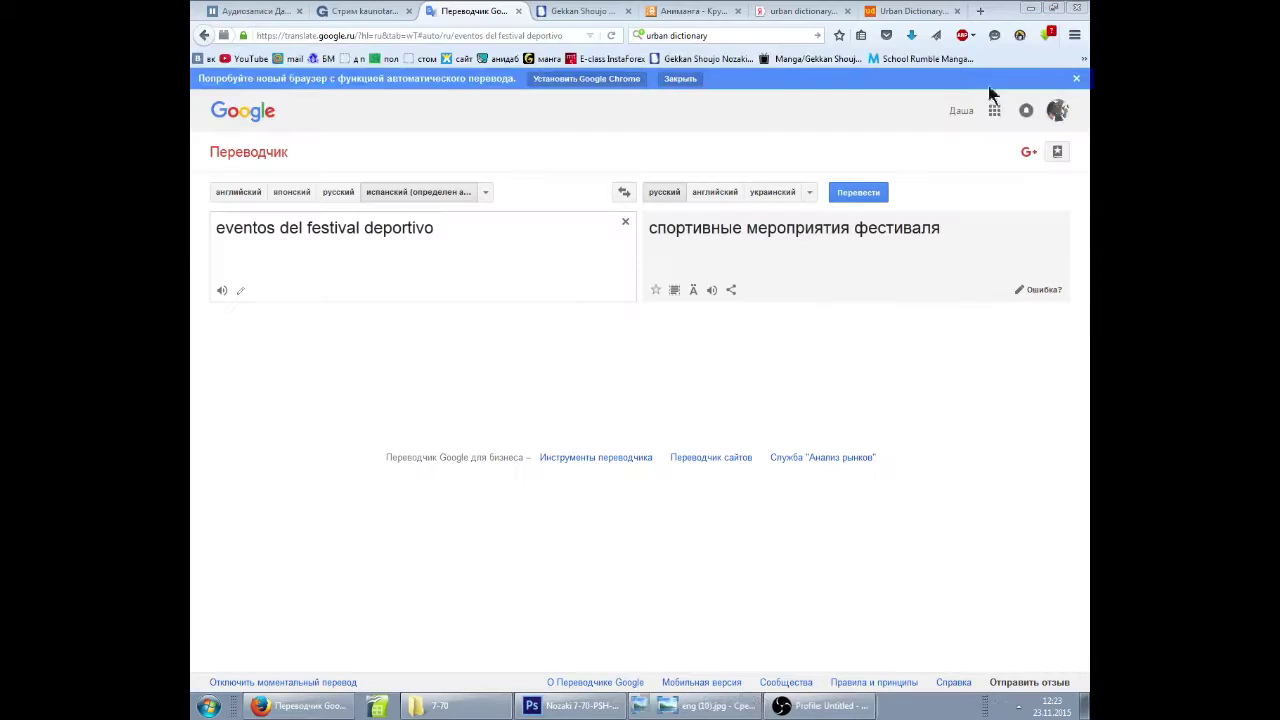
Examine the third panel of eng (10).jpg up close, including the "I'm gonna wear tights" bubble and the character's legwear.
click(684, 706)
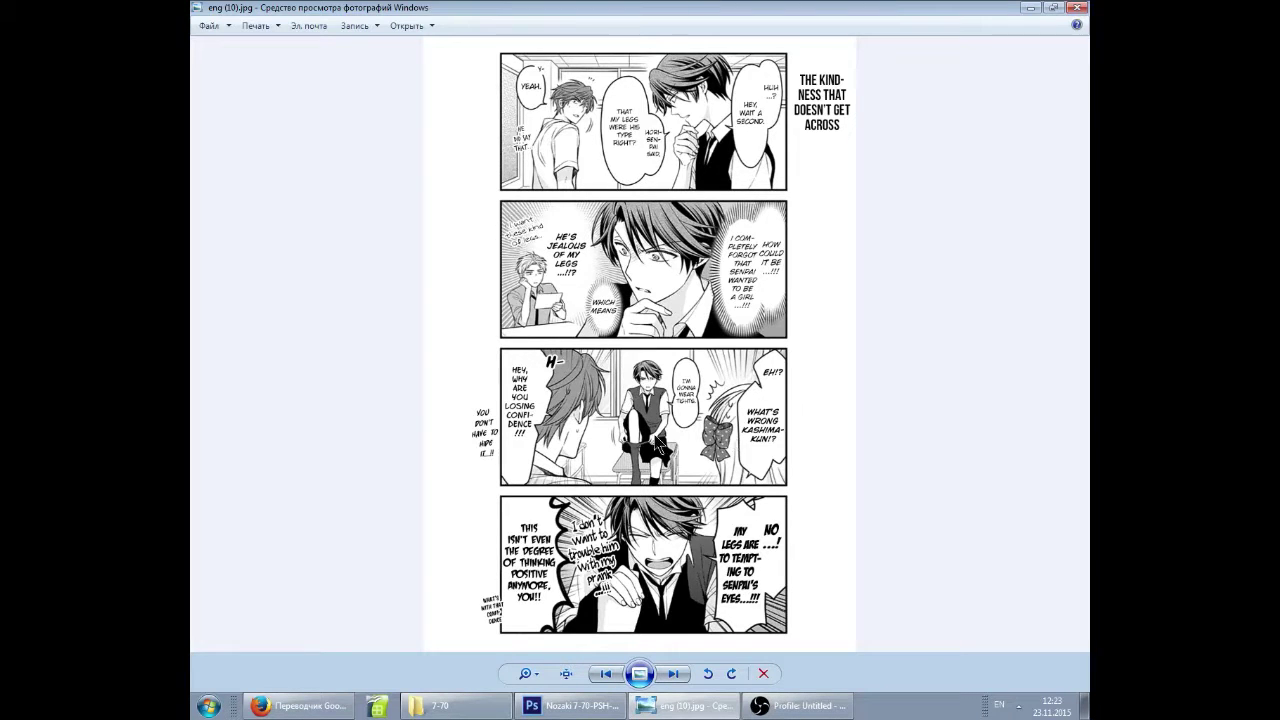
scroll(662, 450, up, 4)
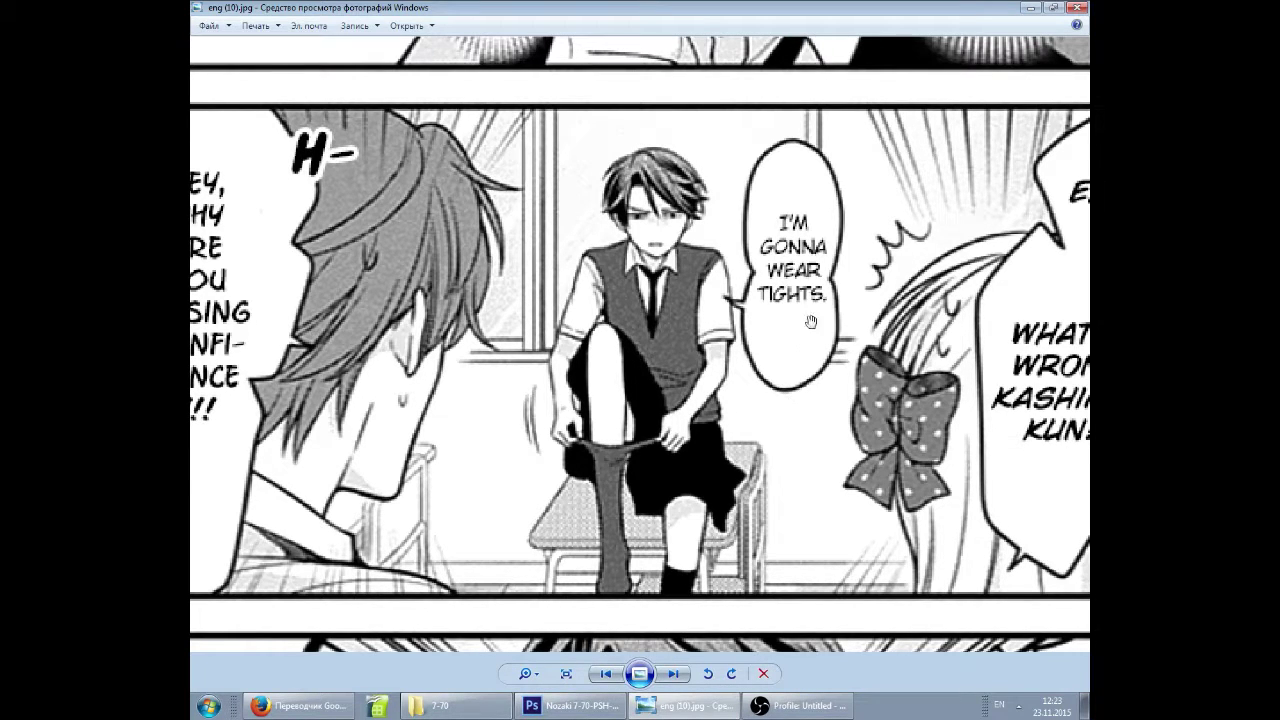
drag(820, 247, 764, 265)
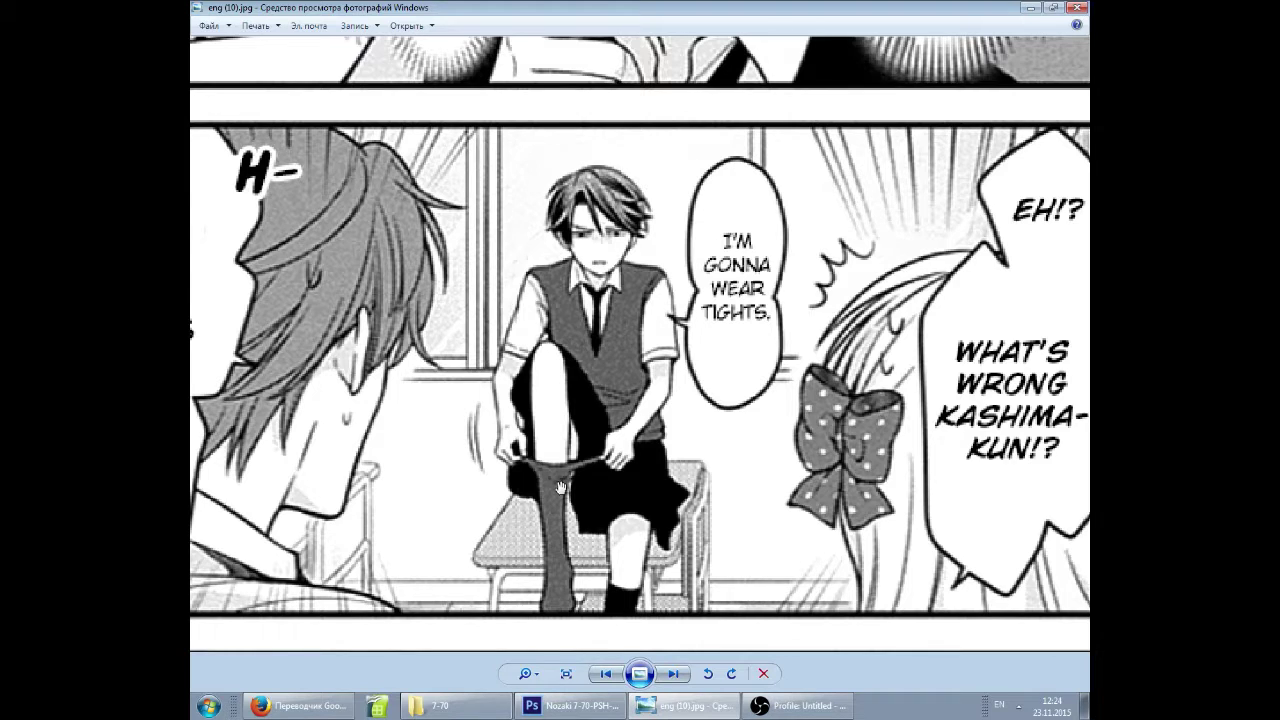
scroll(560, 490, up, 3)
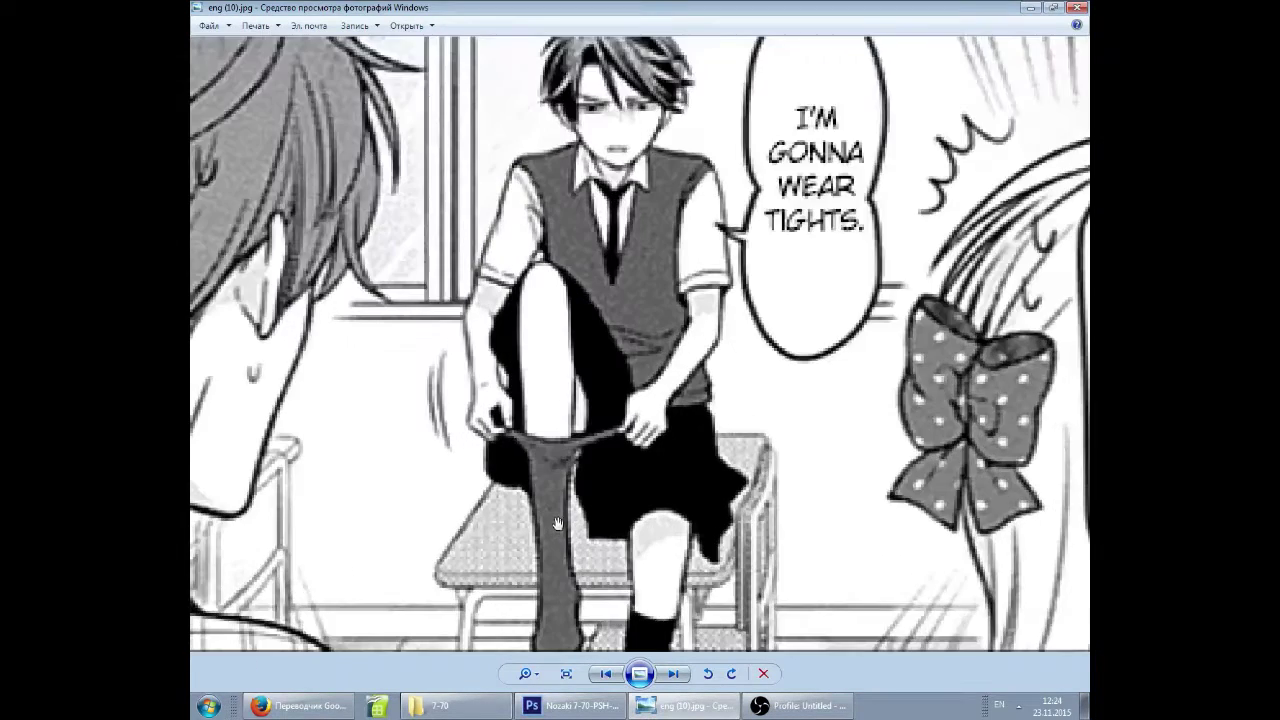
drag(557, 520, 512, 315)
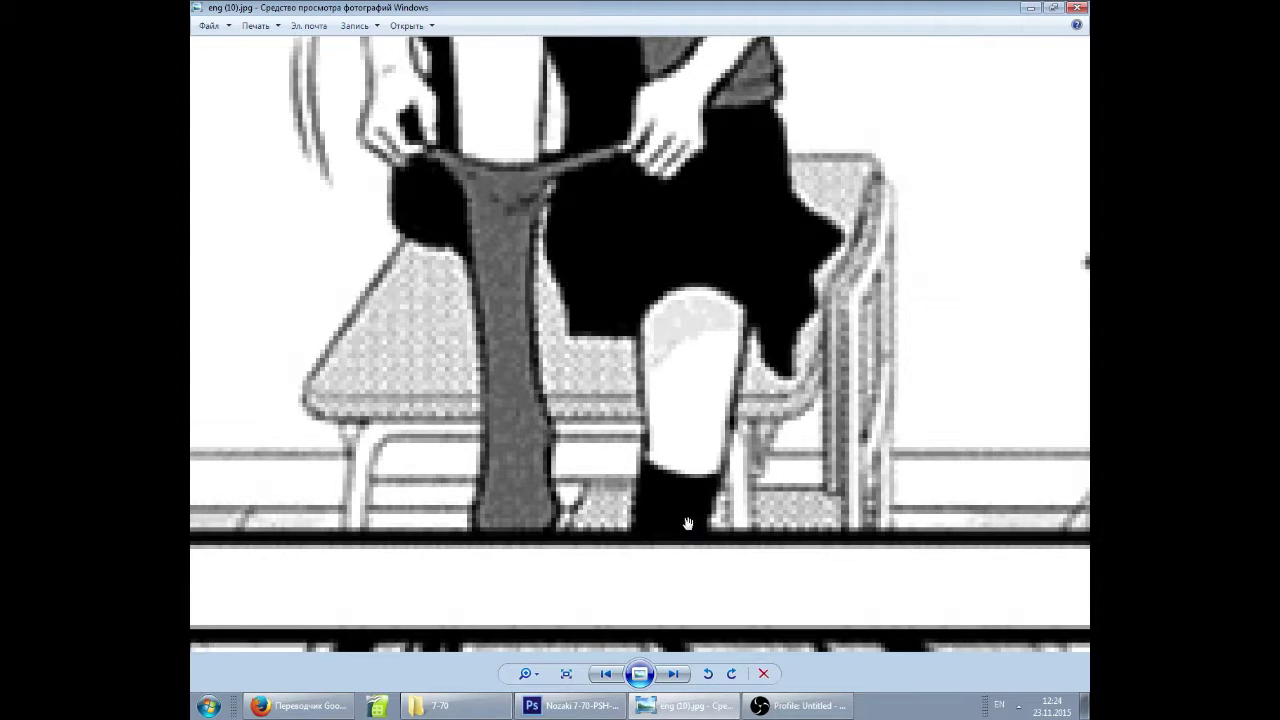
scroll(527, 365, down, 2)
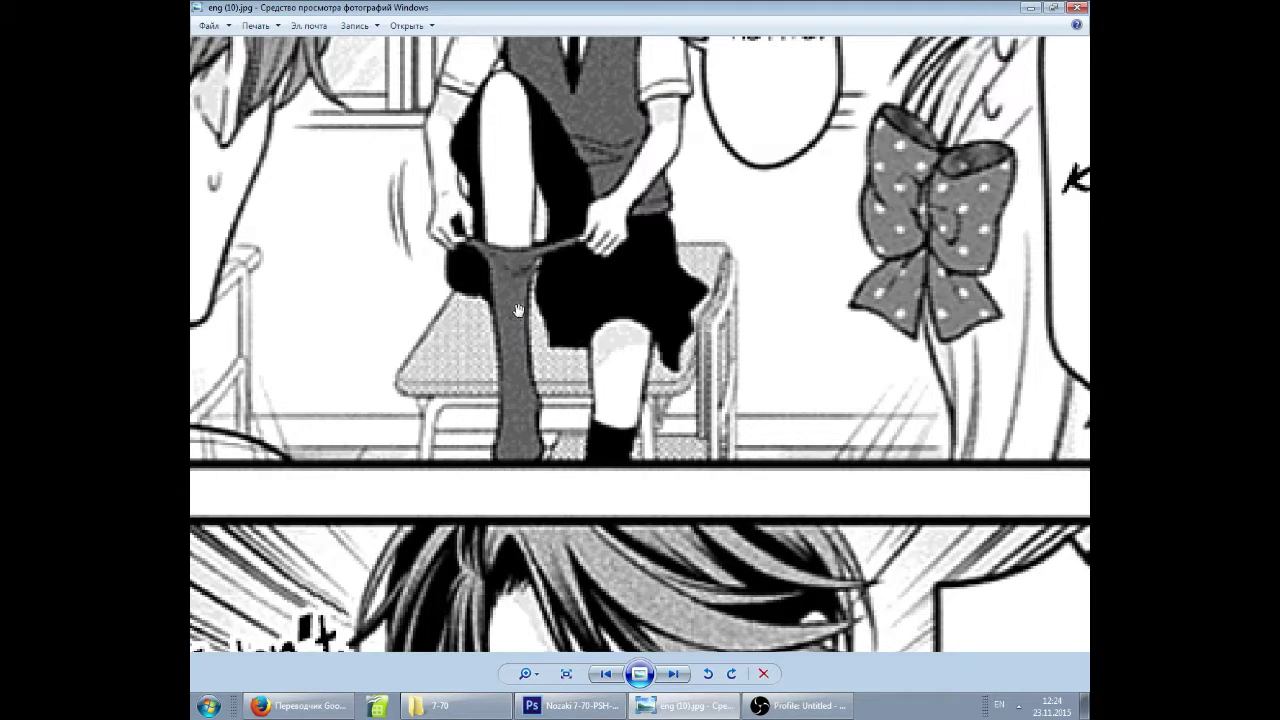
scroll(533, 305, down, 1)
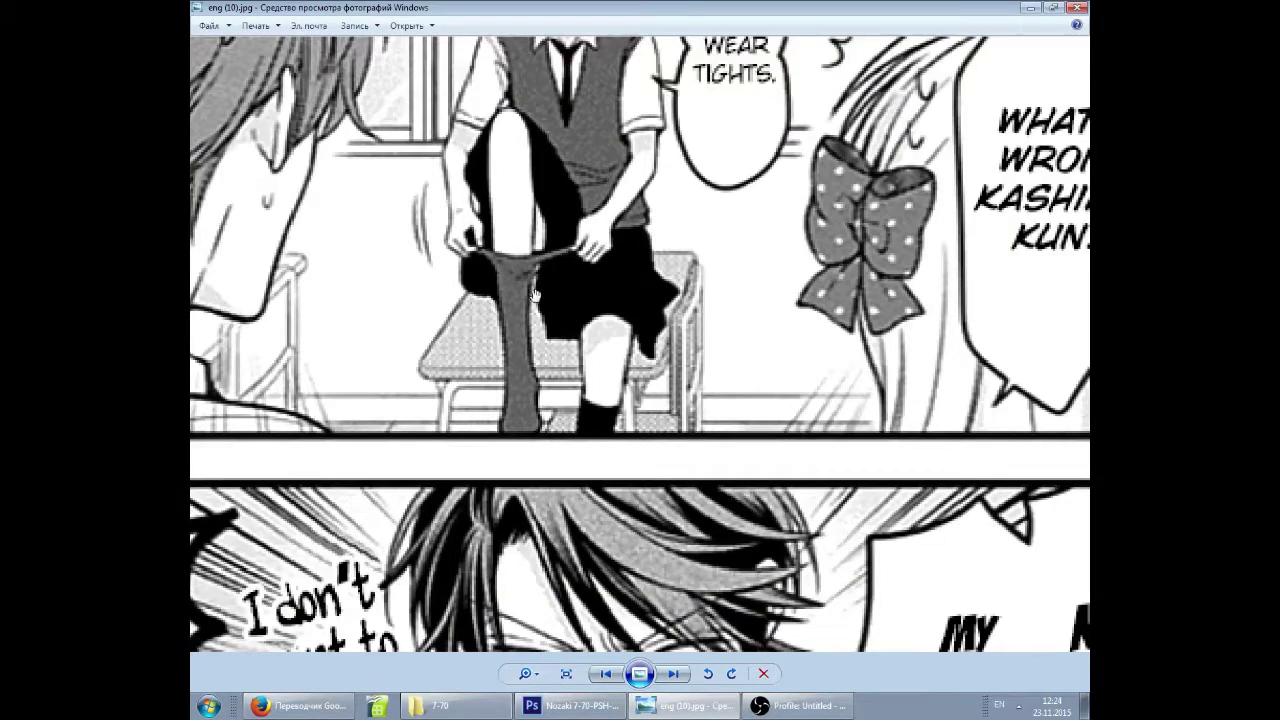
drag(643, 192, 640, 302)
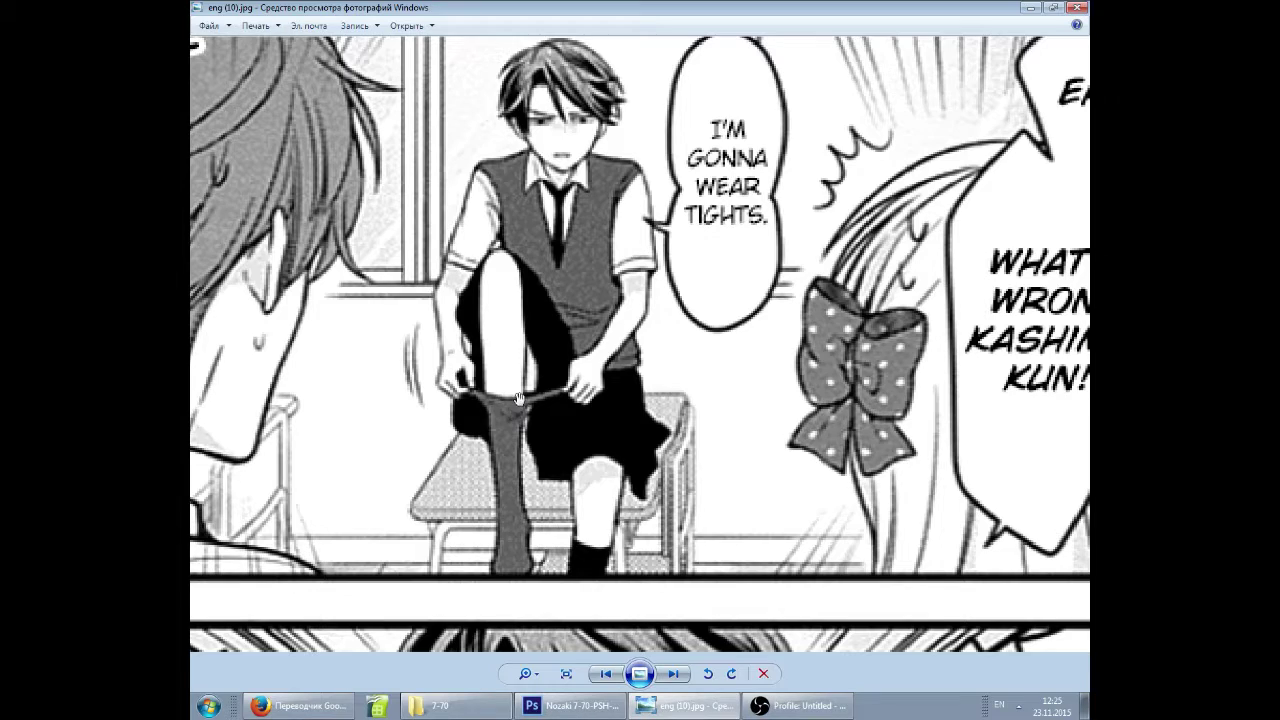
scroll(518, 398, down, 3)
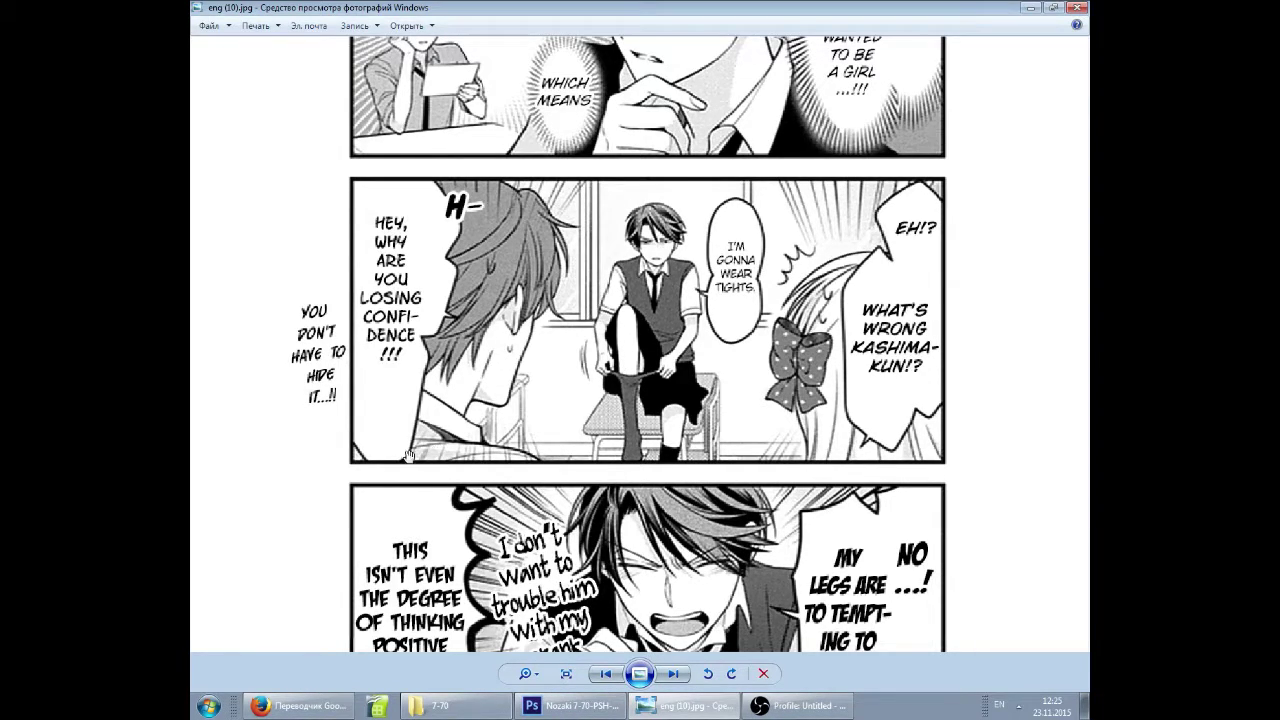
Switch to Photoshop and inspect the Japanese shout bubbles in the first panel of the Nozaki page.
click(572, 712)
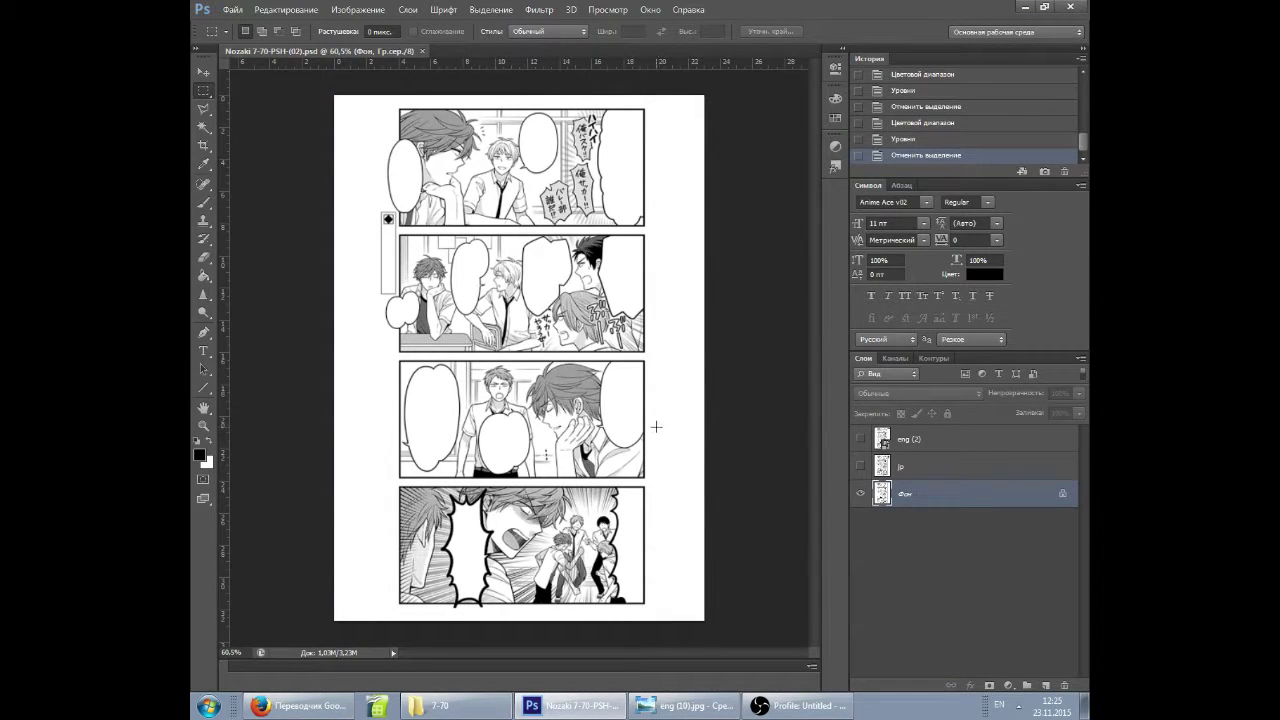
scroll(556, 165, up, 6)
scroll(608, 204, up, 3)
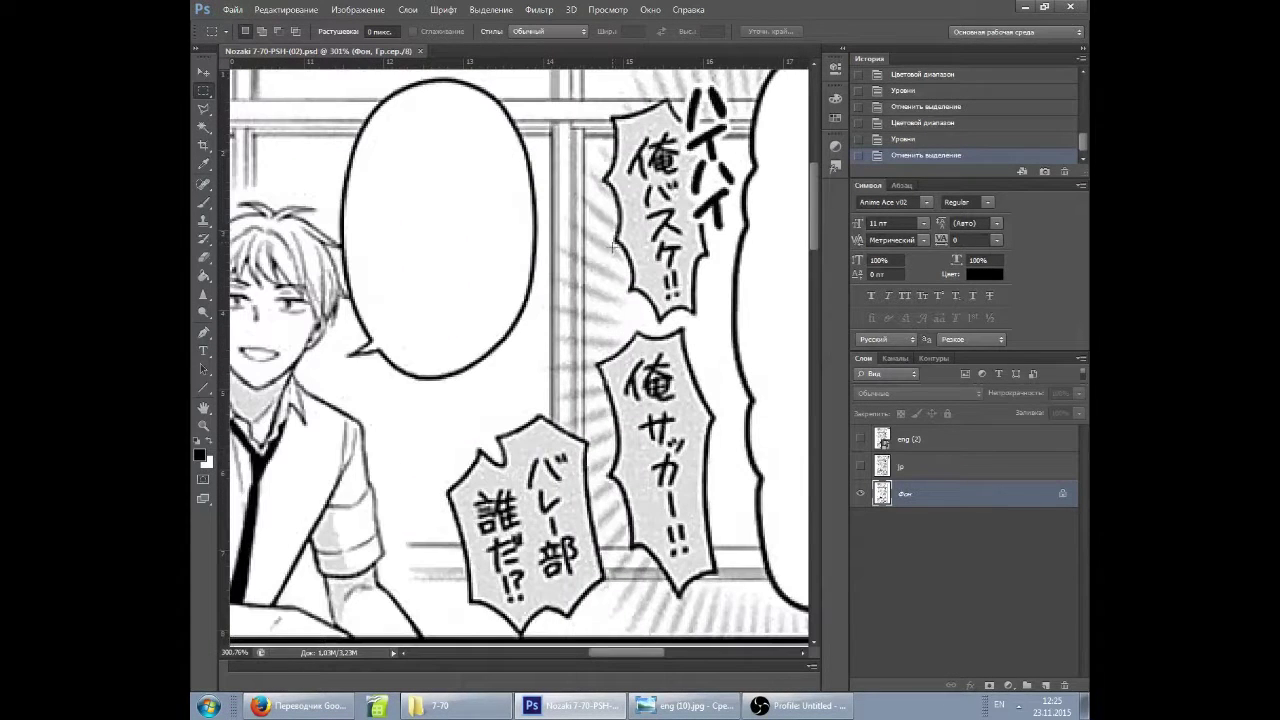
Switch to the browser translator, set the source language to Japanese, clear the source text and shrink the window so the manga bubbles show beneath.
click(300, 705)
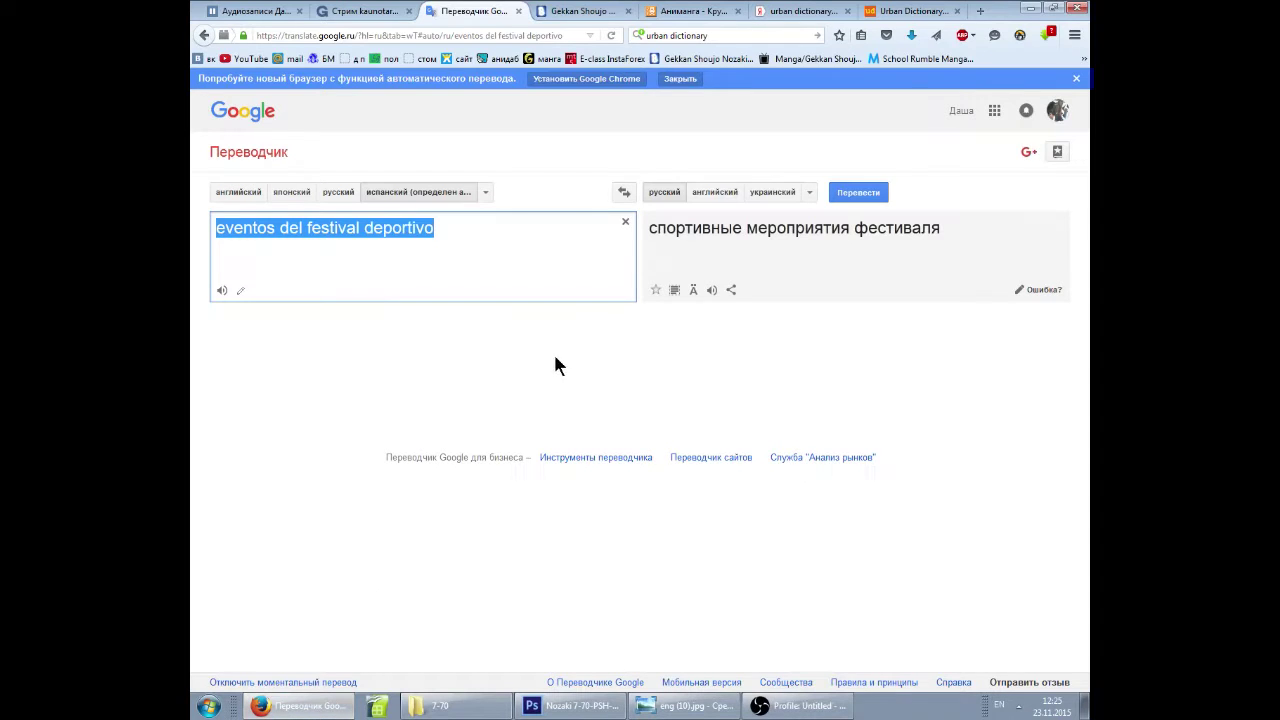
click(275, 196)
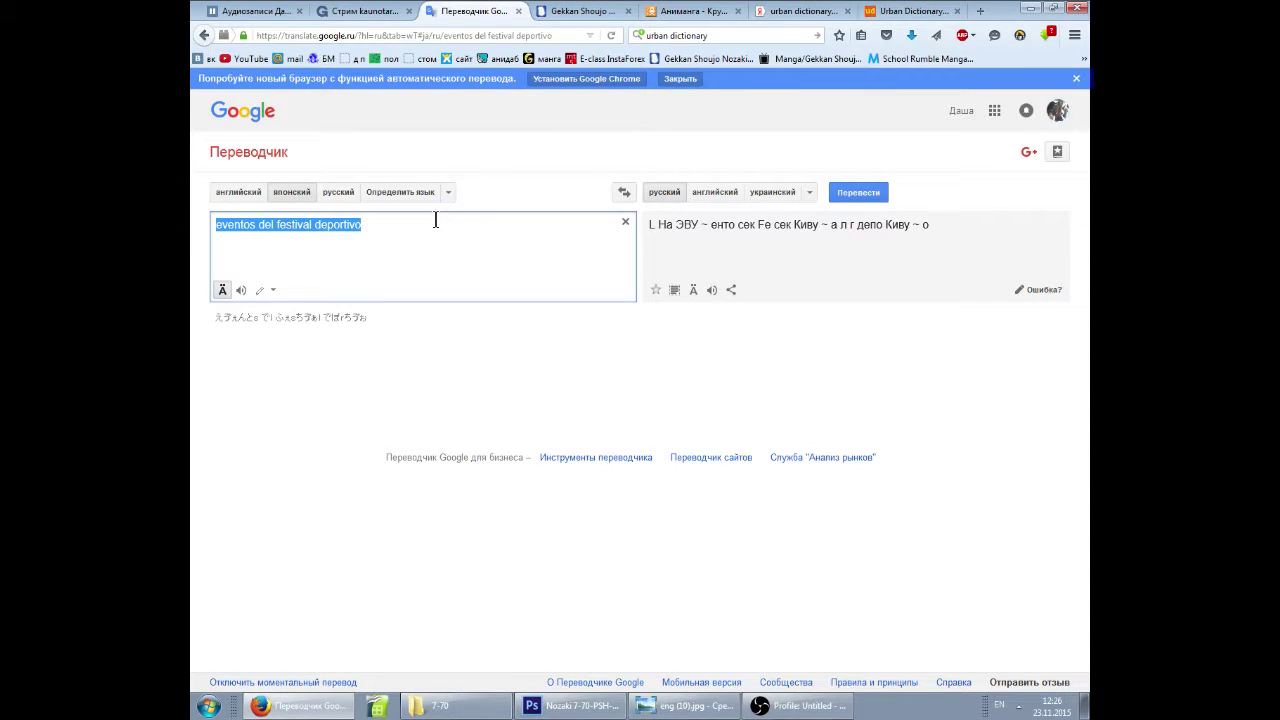
key(BackSpace)
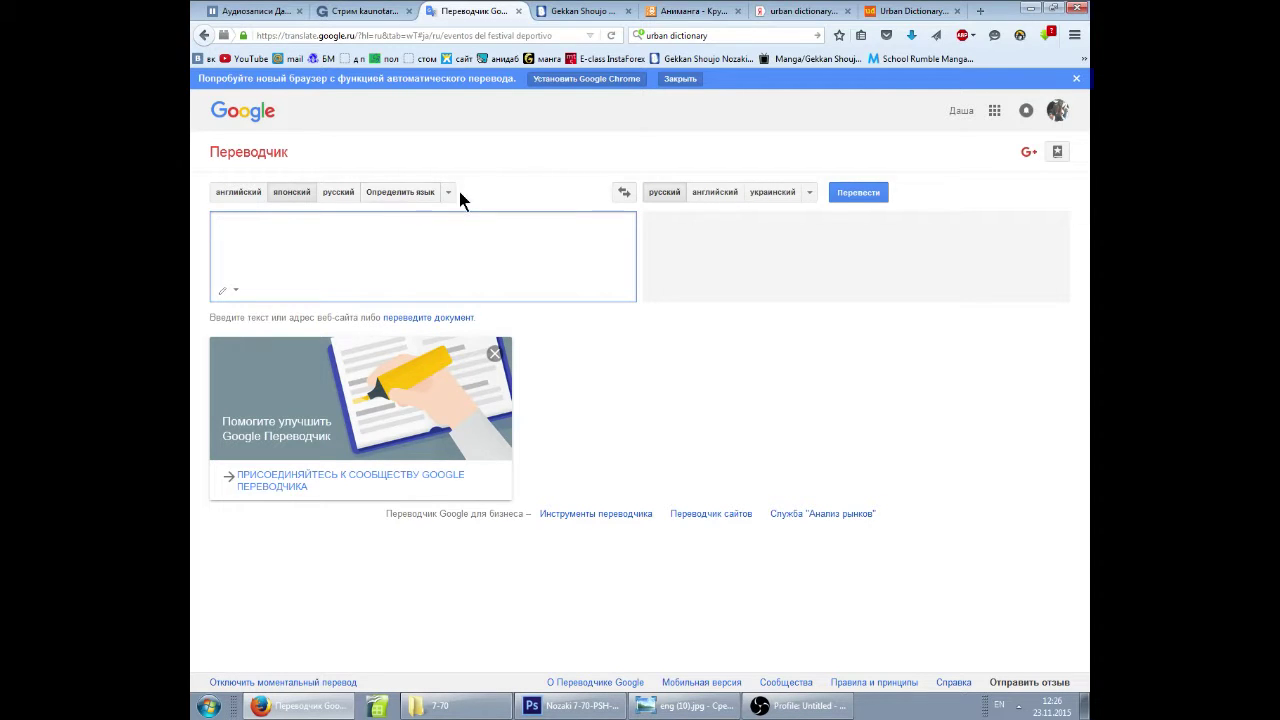
double_click(1010, 12)
scroll(490, 195, down, 3)
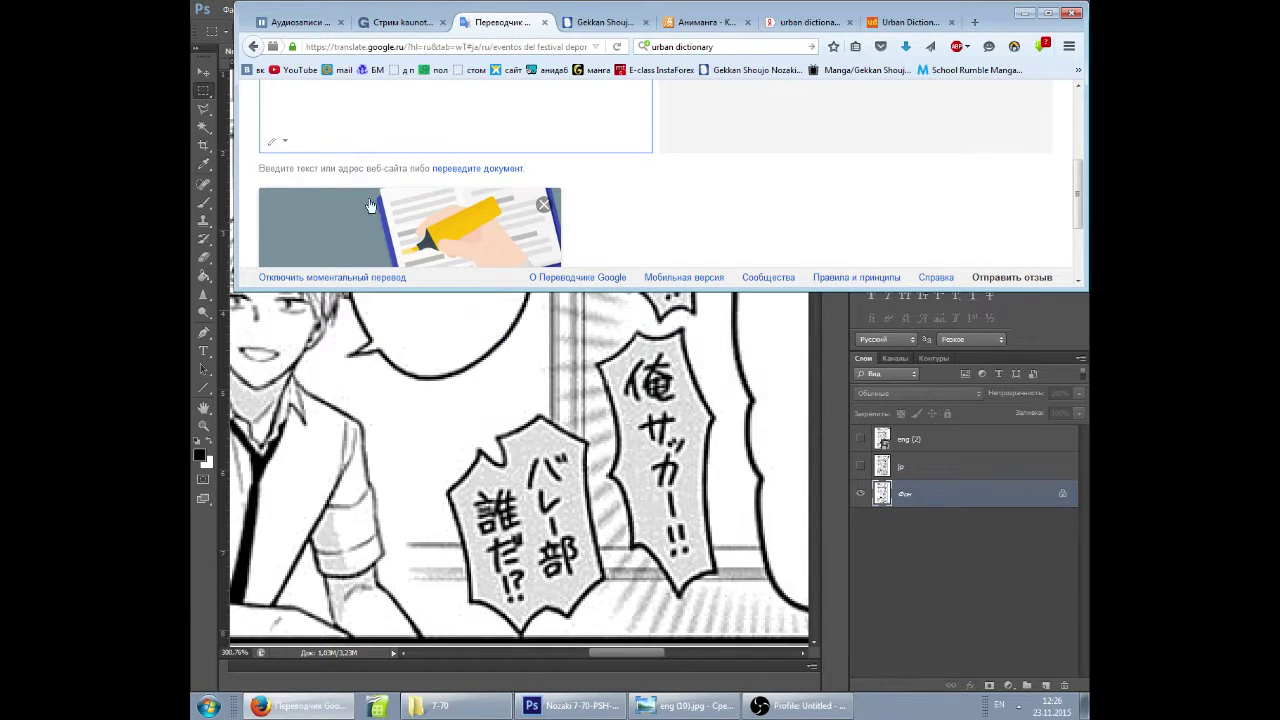
scroll(378, 124, up, 2)
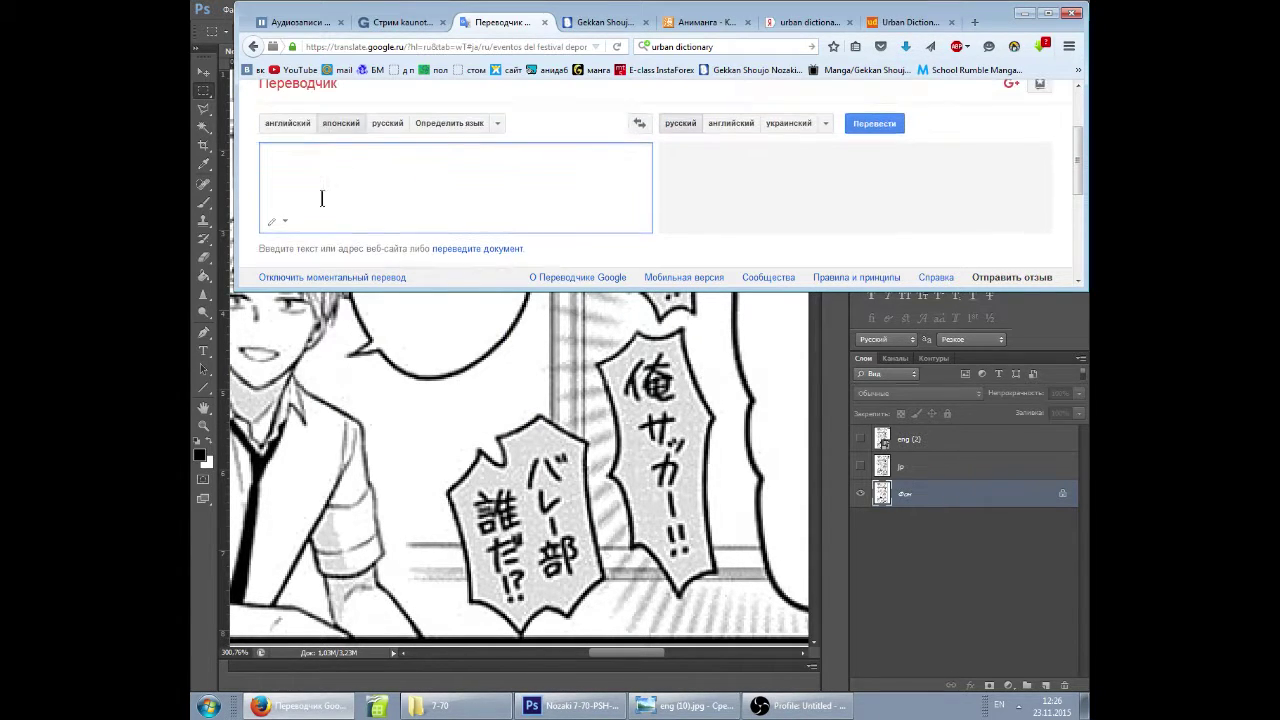
Enter the characters バし as source text with Japanese handwriting input, copying the start of the lower shout bubble.
click(266, 222)
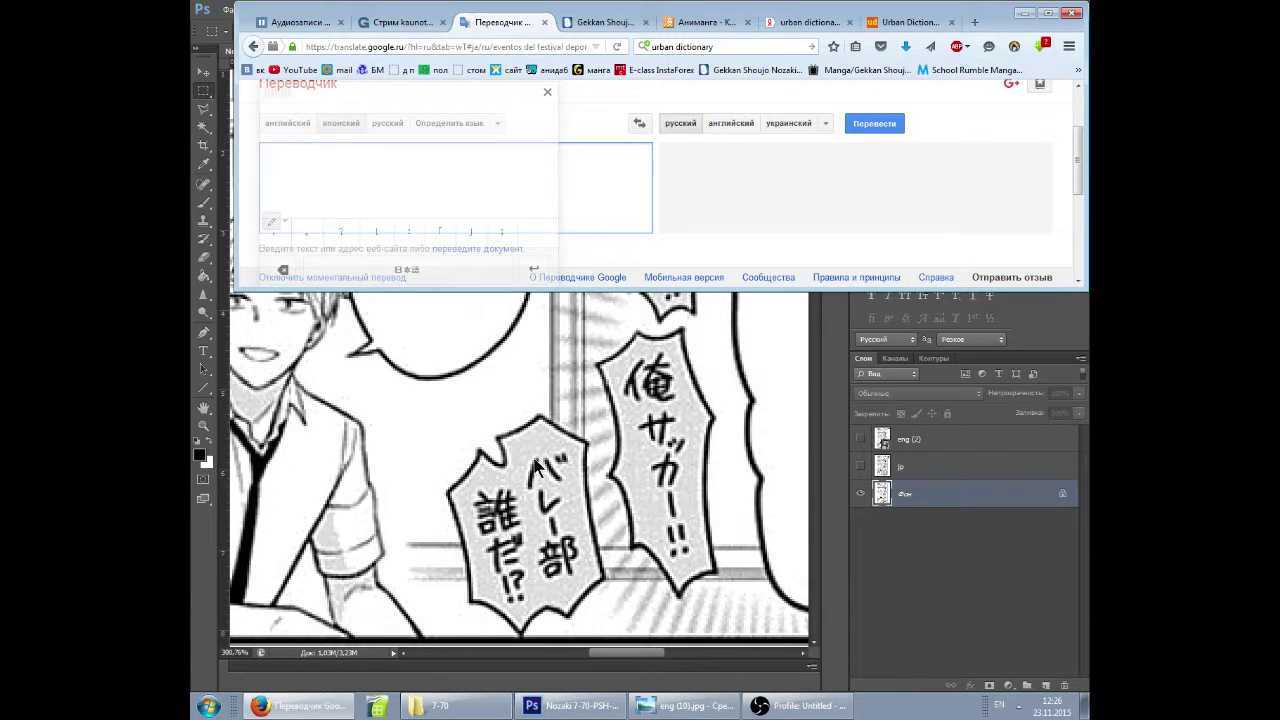
mouse_move(358, 128)
mouse_down()
mouse_move(346, 181)
mouse_move(380, 170)
mouse_up()
click(375, 121)
click(381, 117)
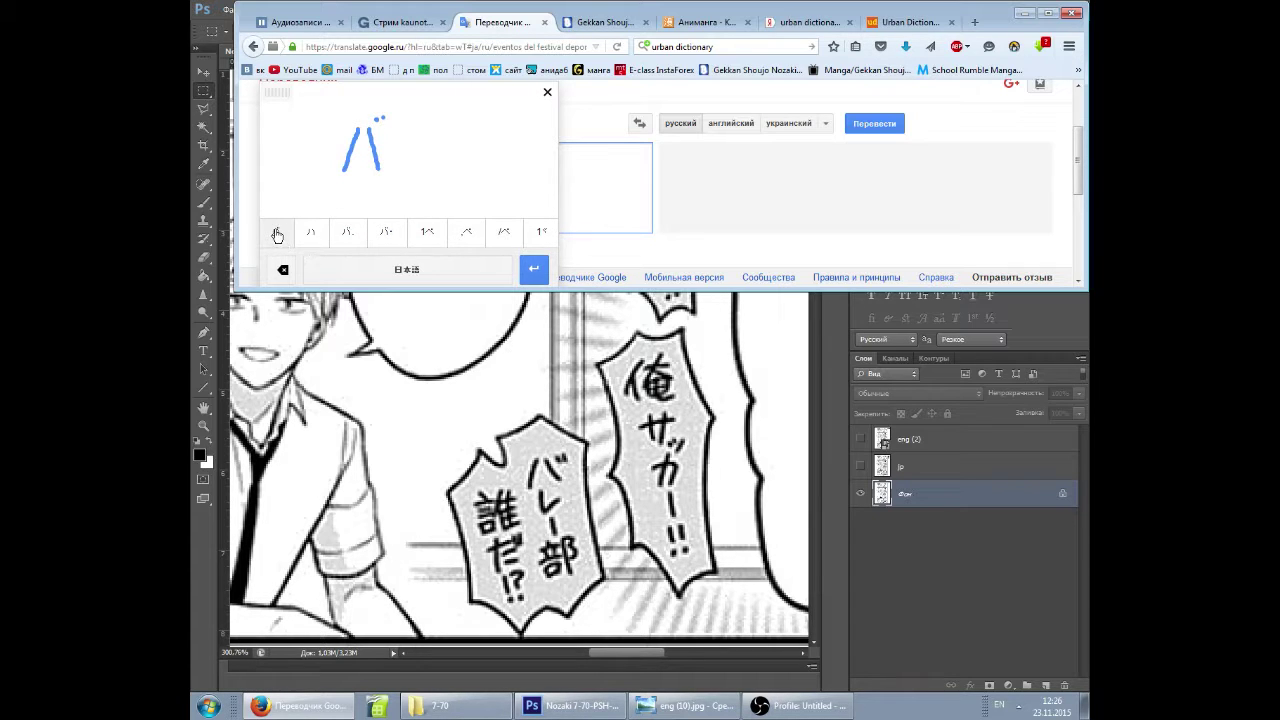
click(279, 236)
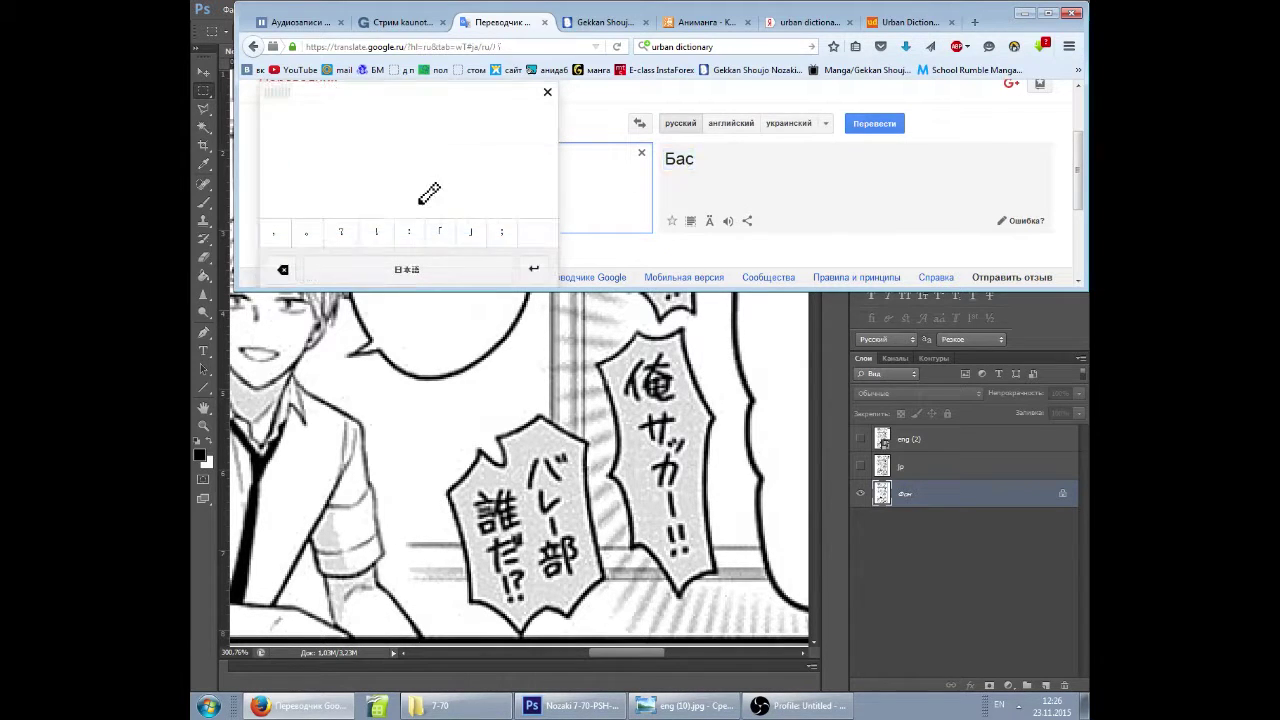
drag(403, 135, 431, 172)
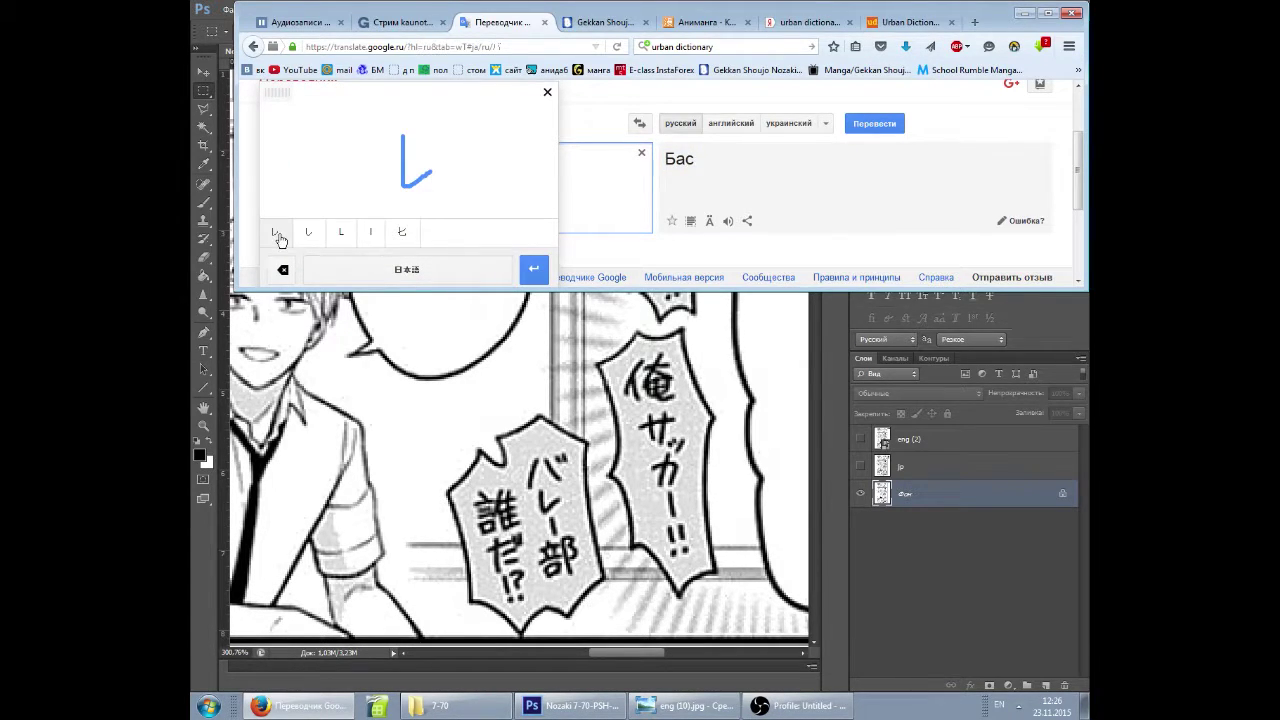
click(338, 232)
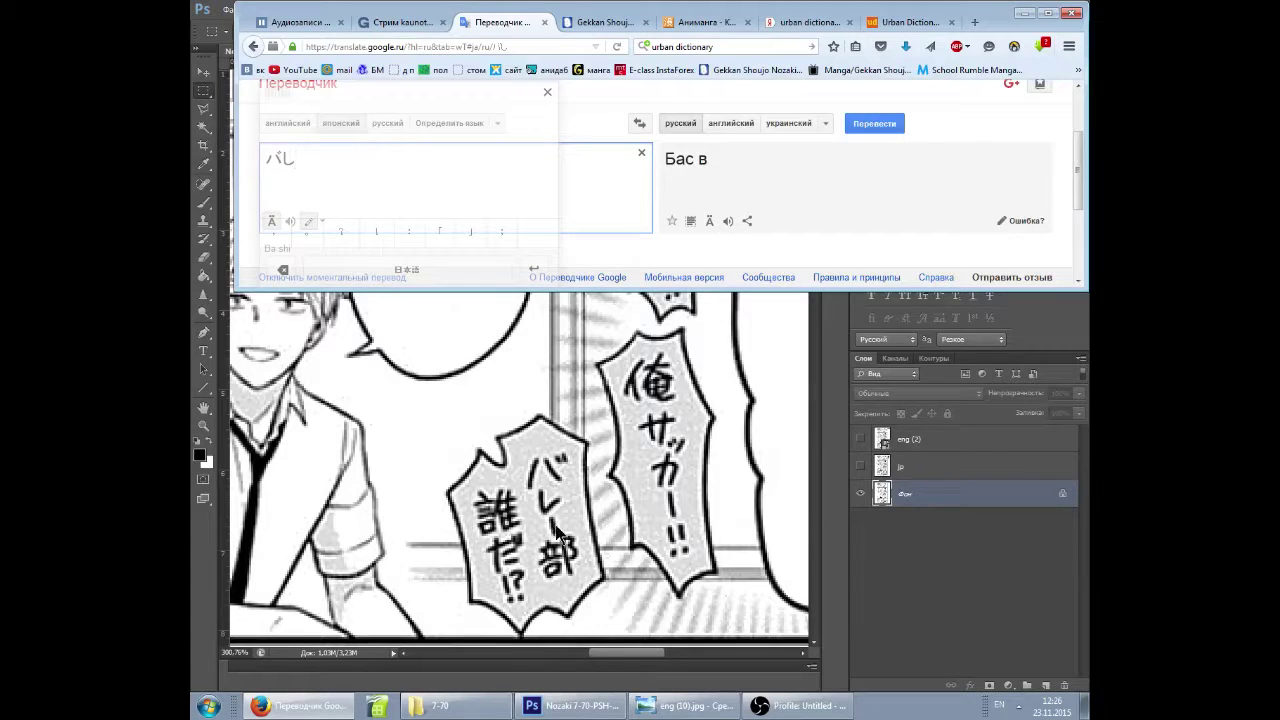
Look up the lower shout bubble's Japanese word by handwriting the remaining characters 一 and 部, and clear the source text.
drag(334, 157, 372, 156)
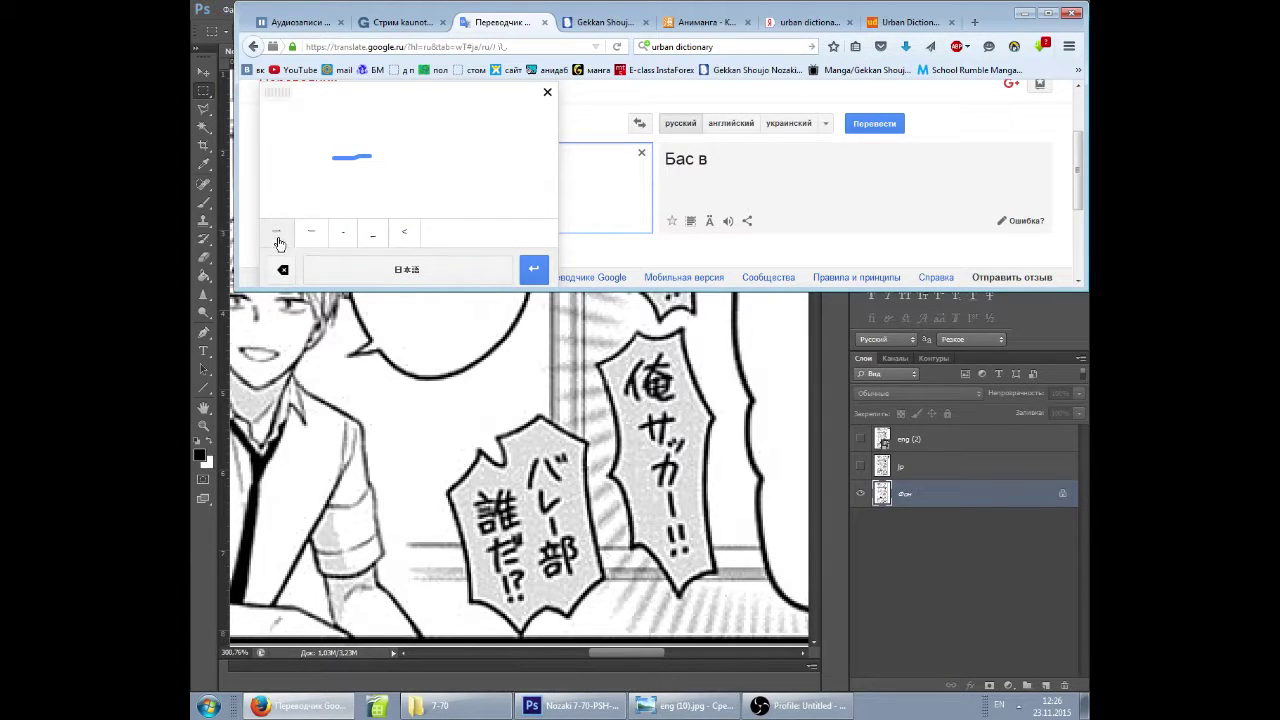
click(280, 236)
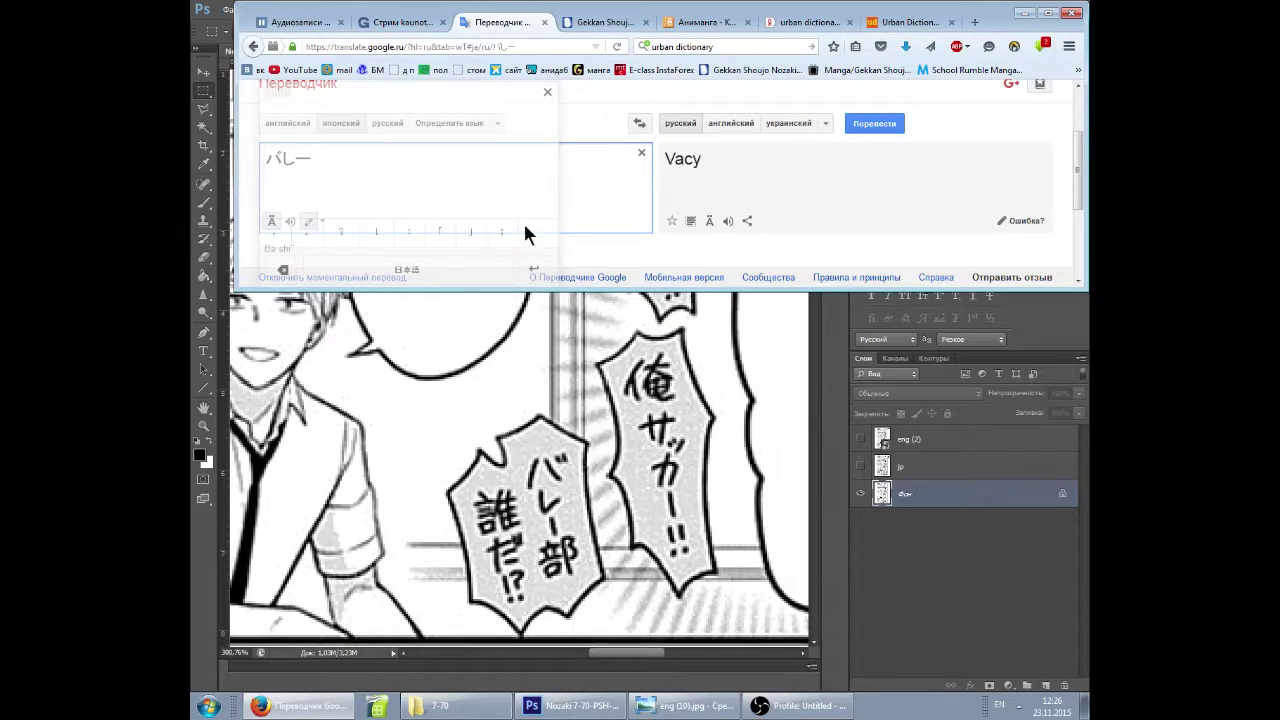
mouse_move(350, 144)
mouse_down()
mouse_move(379, 145)
mouse_move(357, 151)
mouse_move(376, 154)
mouse_move(364, 146)
mouse_move(369, 175)
mouse_move(357, 165)
mouse_move(386, 186)
mouse_up()
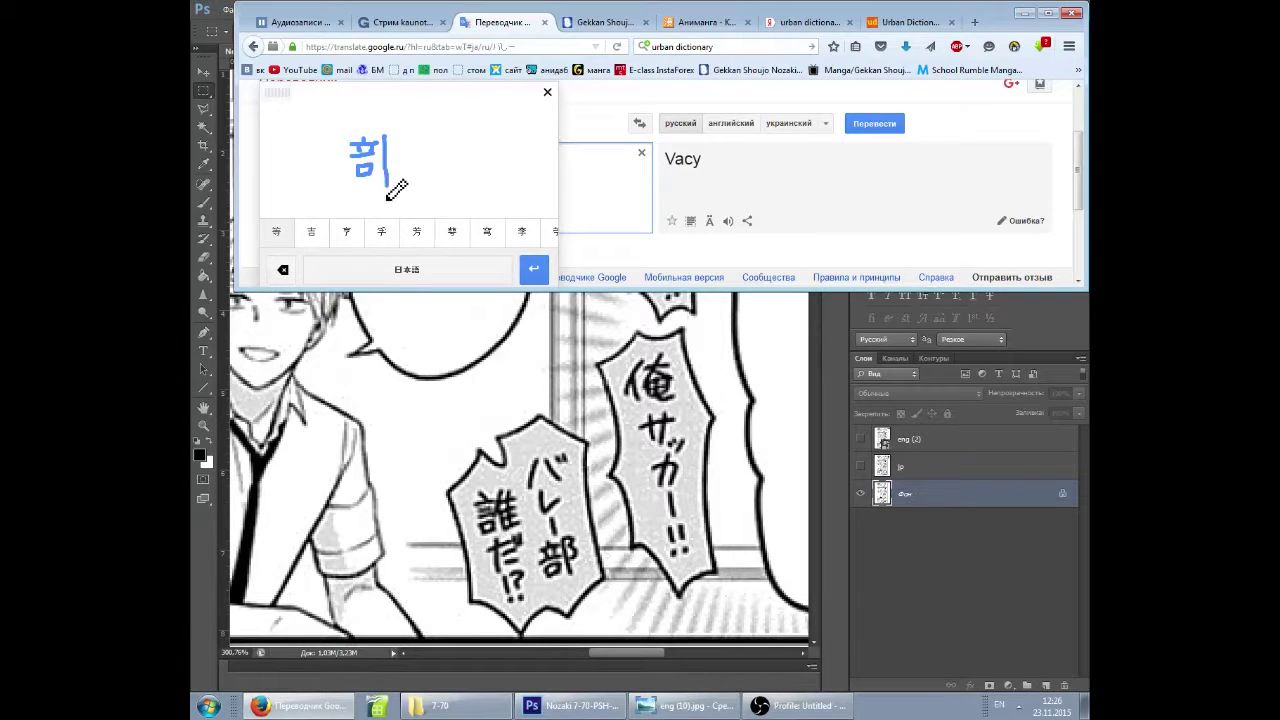
drag(389, 140, 392, 172)
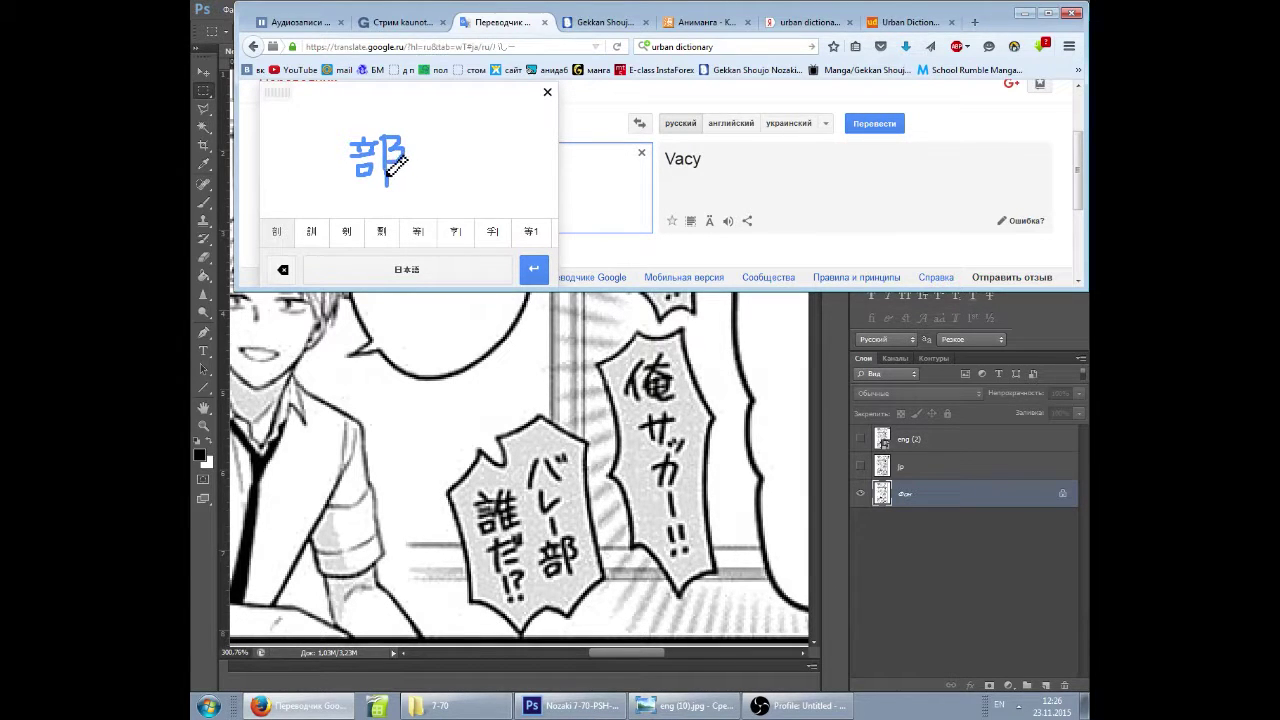
click(280, 245)
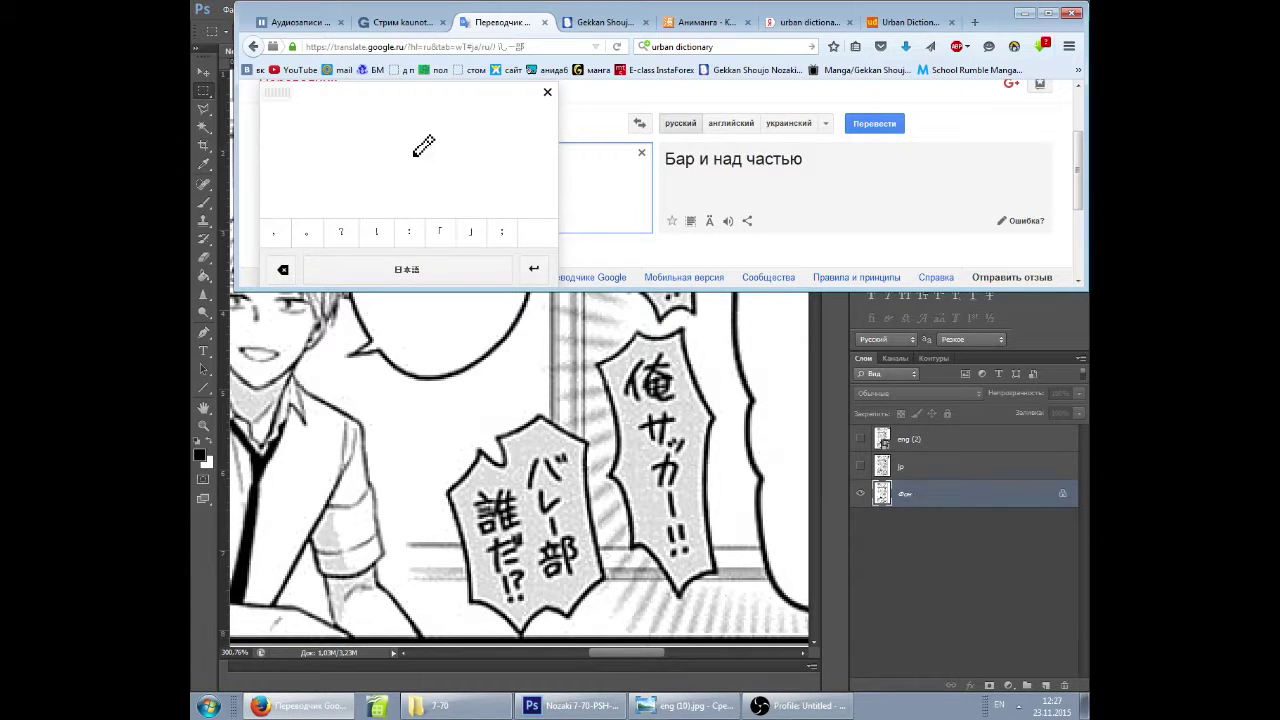
click(547, 94)
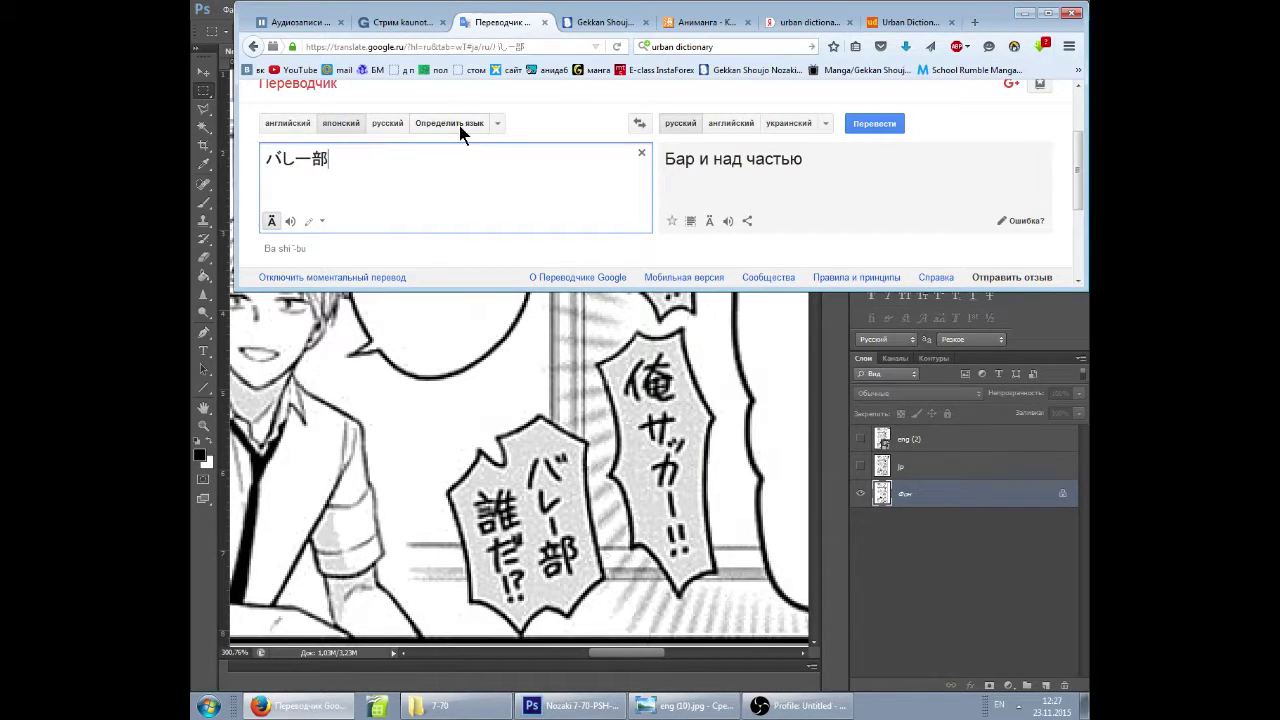
drag(384, 174, 256, 172)
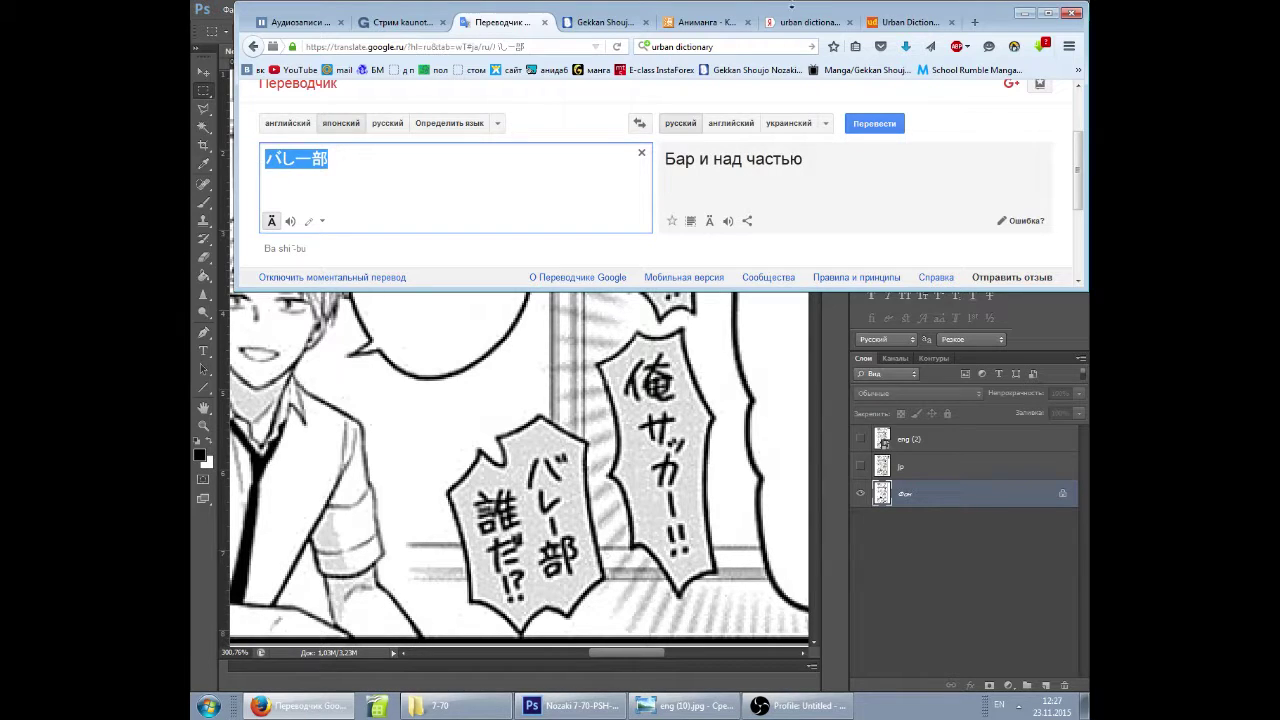
key(BackSpace)
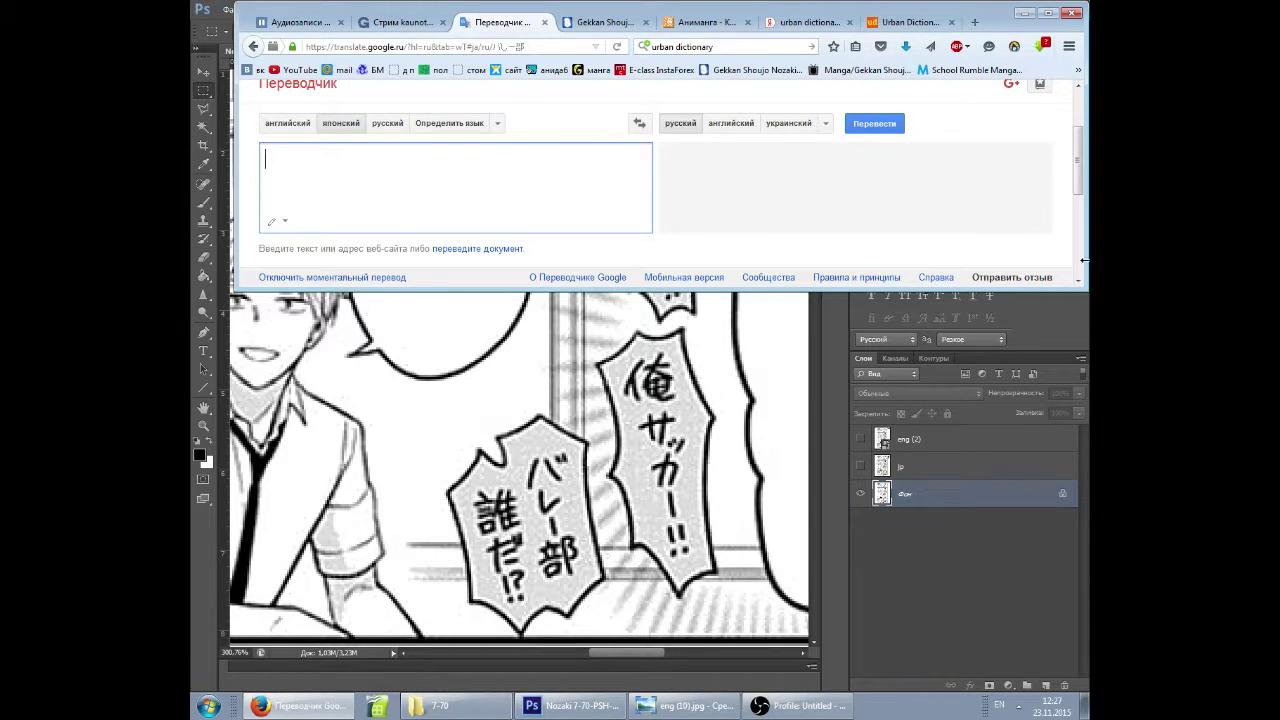
click(984, 23)
click(985, 23)
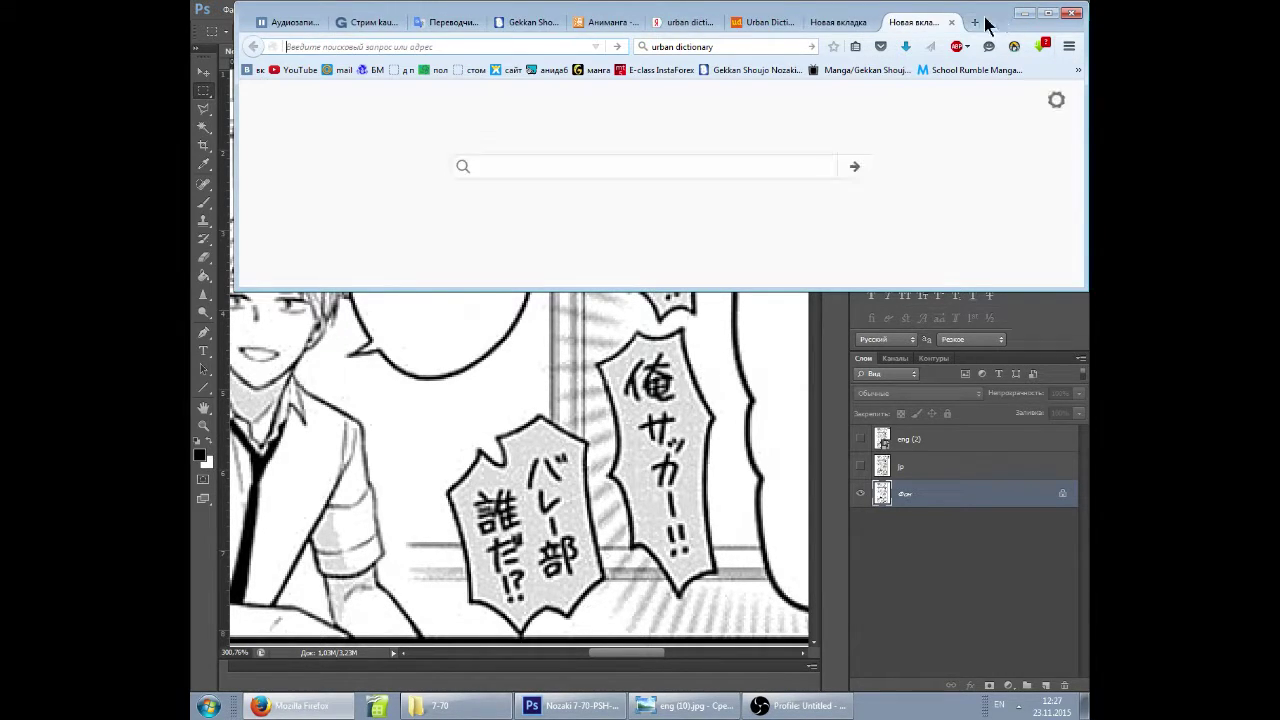
click(951, 23)
click(954, 23)
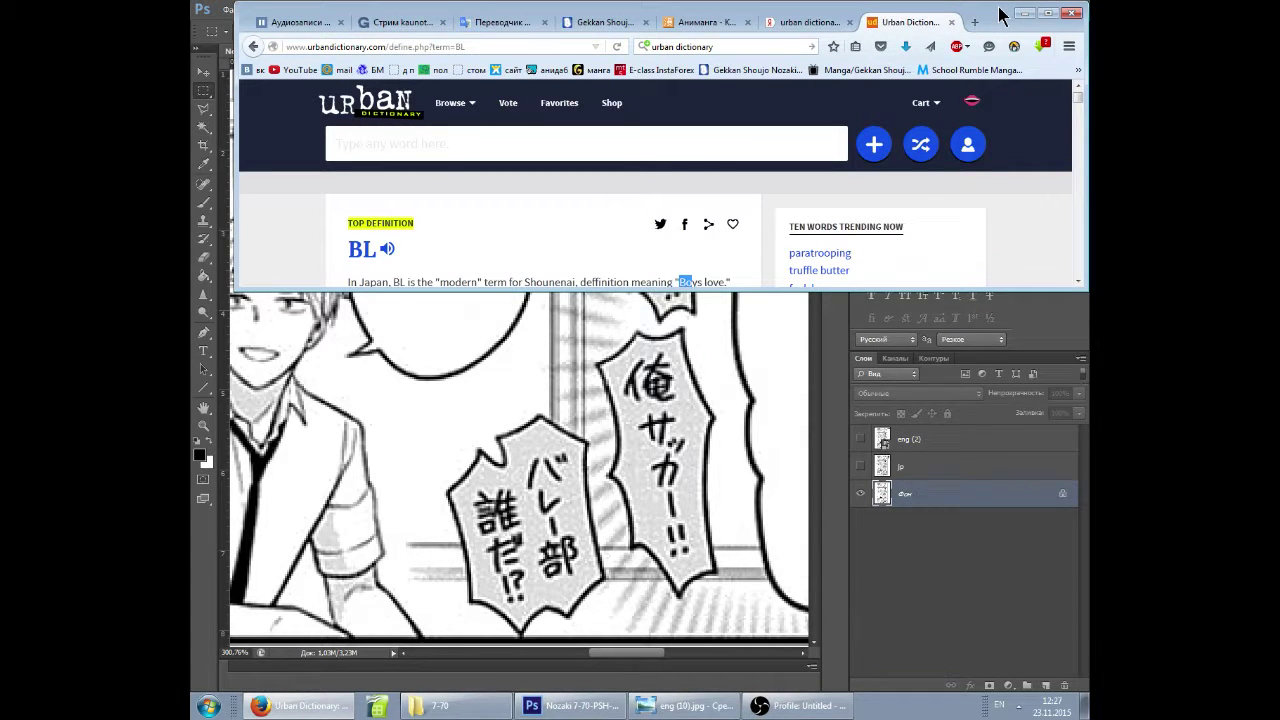
Maximize the browser window and switch to Photoshop.
double_click(1000, 15)
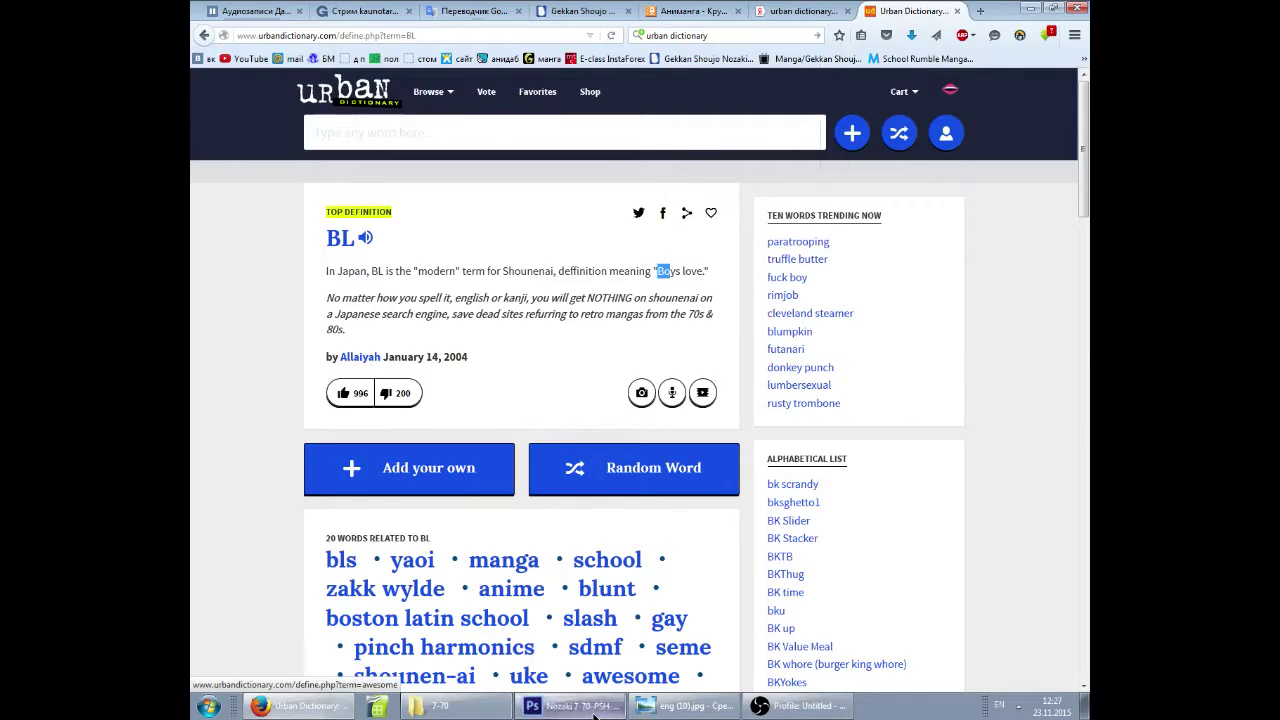
click(335, 708)
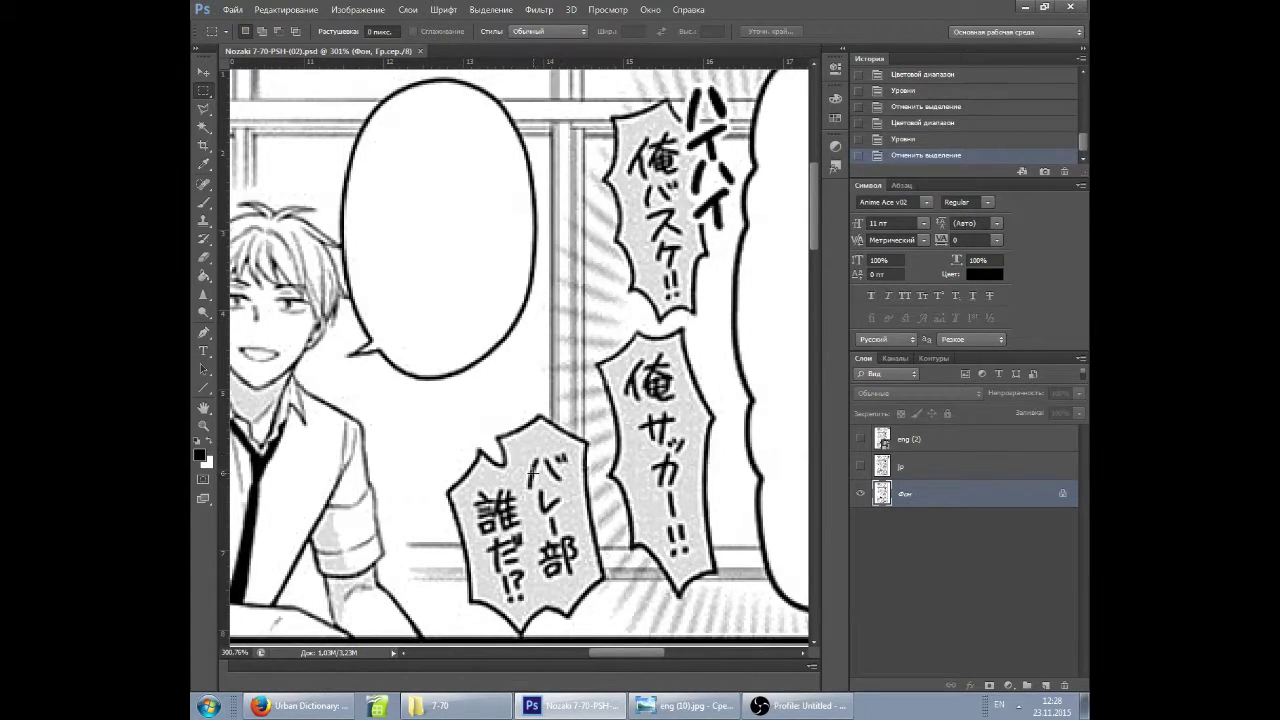
click(800, 706)
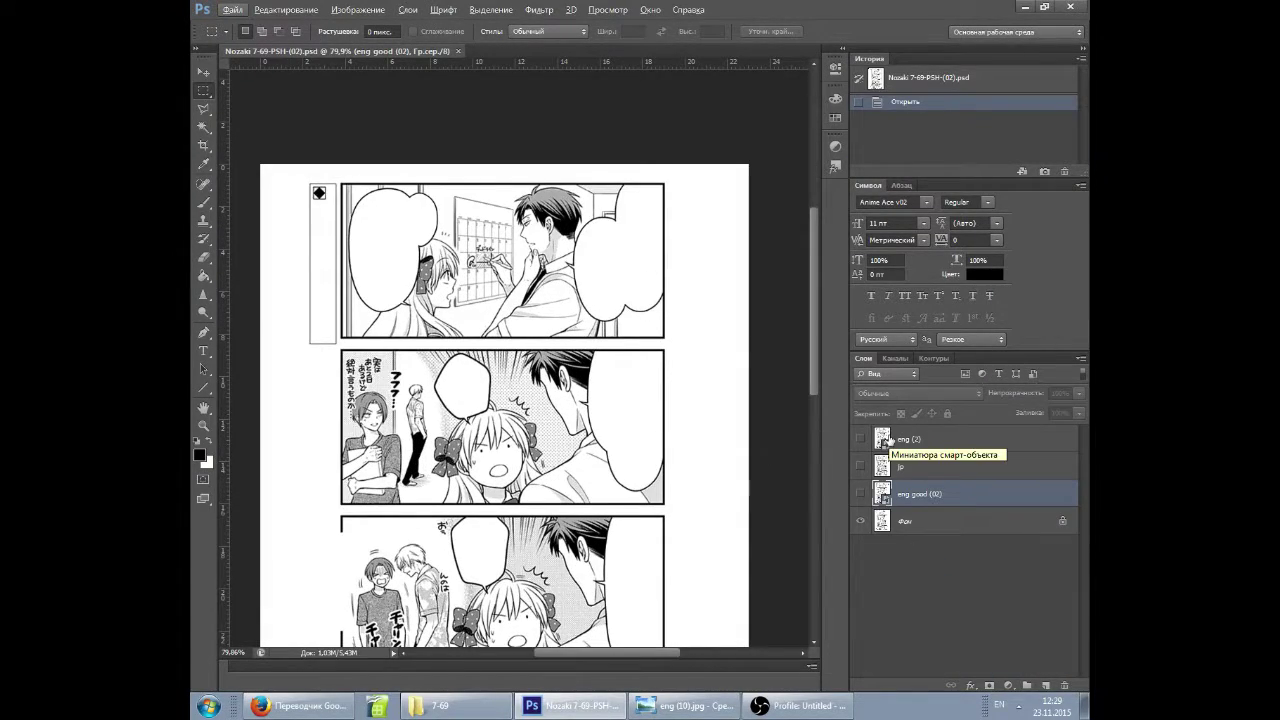
Show the jp and eng good (02) layers on the Nozaki 7-69 page and move eng good (02) above jp.
click(860, 466)
scroll(693, 307, up, 2)
click(860, 493)
drag(920, 493, 920, 454)
Add the Russian strip title "это не так." in the large aZZ DNK title style and turn it vertical beside the first panel.
click(203, 350)
click(222, 31)
scroll(251, 91, down, 5)
click(260, 100)
click(541, 367)
text(ЭТО)
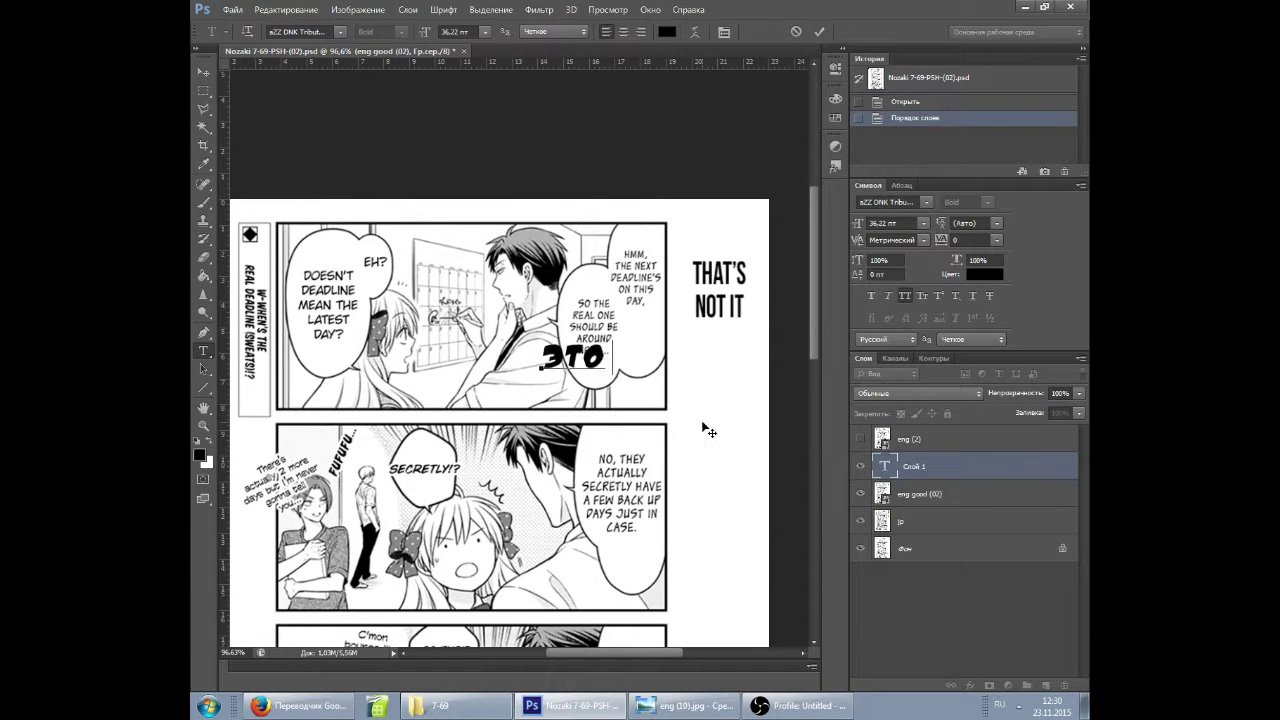
key(ctrl+Return)
click(635, 357)
drag(738, 335, 656, 460)
drag(684, 335, 748, 294)
Hide the eng good (02) layer to examine the Japanese original of the upper panels, and show it again.
click(920, 493)
click(860, 493)
drag(548, 298, 591, 344)
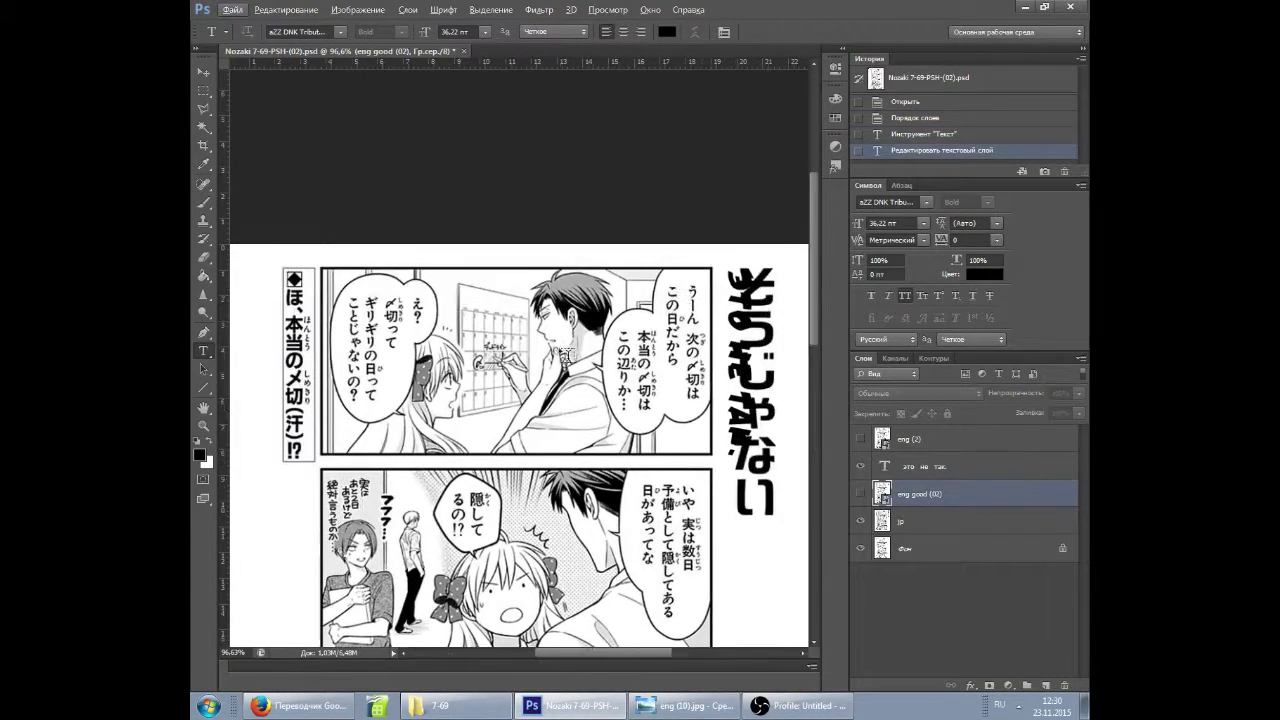
scroll(362, 428, down, 6)
scroll(356, 428, up, 4)
scroll(685, 160, up, 5)
click(860, 493)
Add "хмм, следующий дедлайн у нас в этот день." in the обычный 11 text style over the first panel's upper-right bubble.
click(222, 31)
scroll(263, 100, up, 1)
click(258, 63)
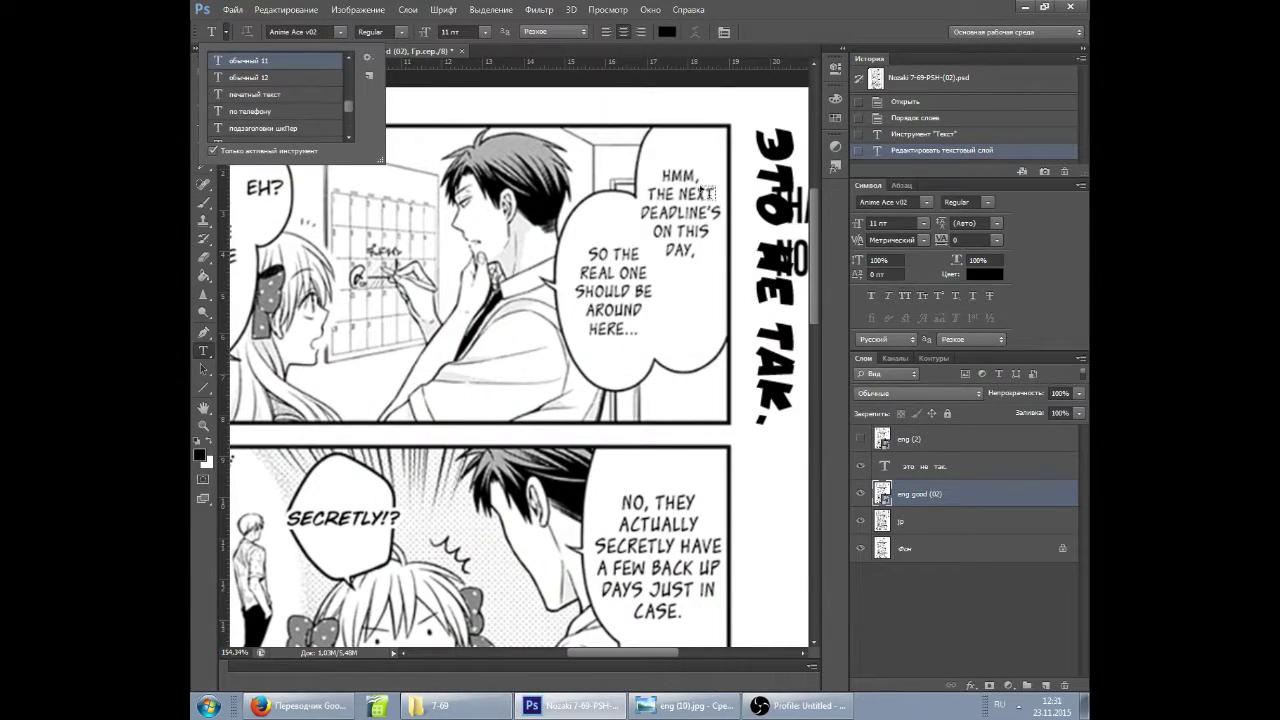
click(656, 192)
text(хмм, следующий дедлайн у нас в этот день.)
drag(737, 251, 752, 251)
key(ctrl+Return)
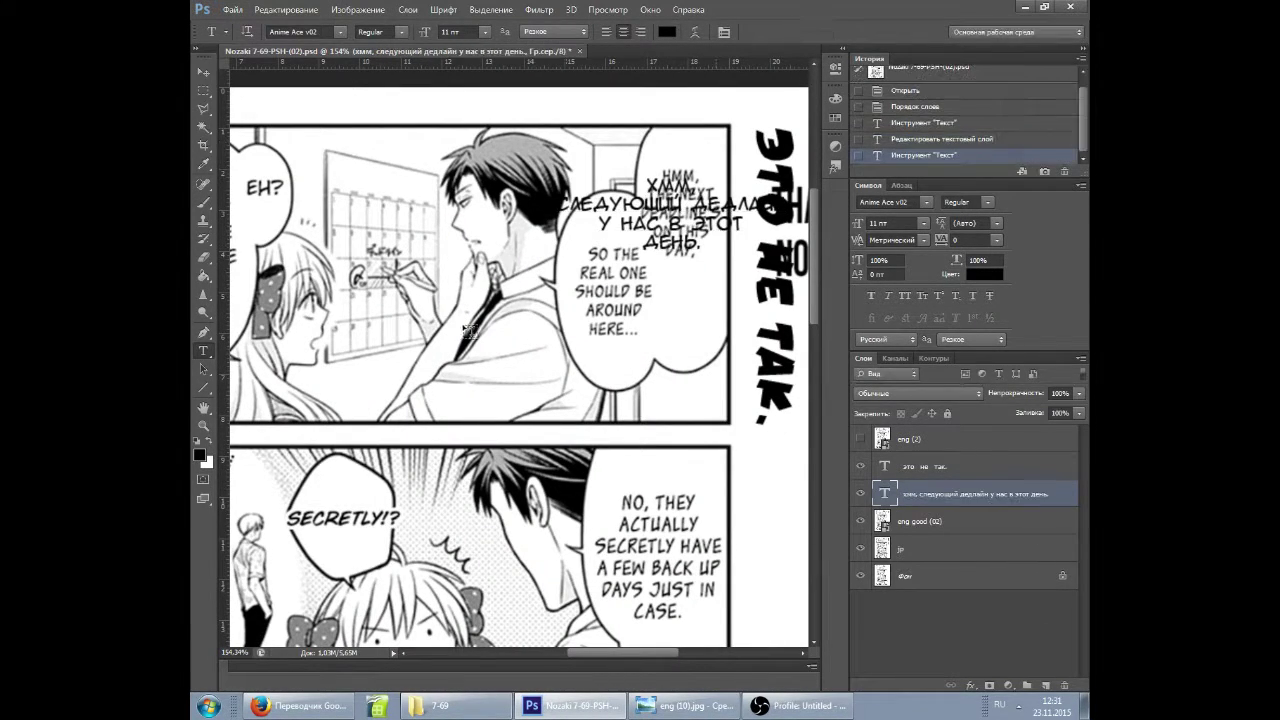
Add "так что настоящий будет где-то вот тут." over the "So the real one should be around here" bubble.
click(566, 305)
text(так)
text(вот тут.)
key(ctrl+Return)
Add "а?" and "а дедлайн разве не означает последний день?" over the girl's bubble in the first panel.
scroll(520, 370, left, 3)
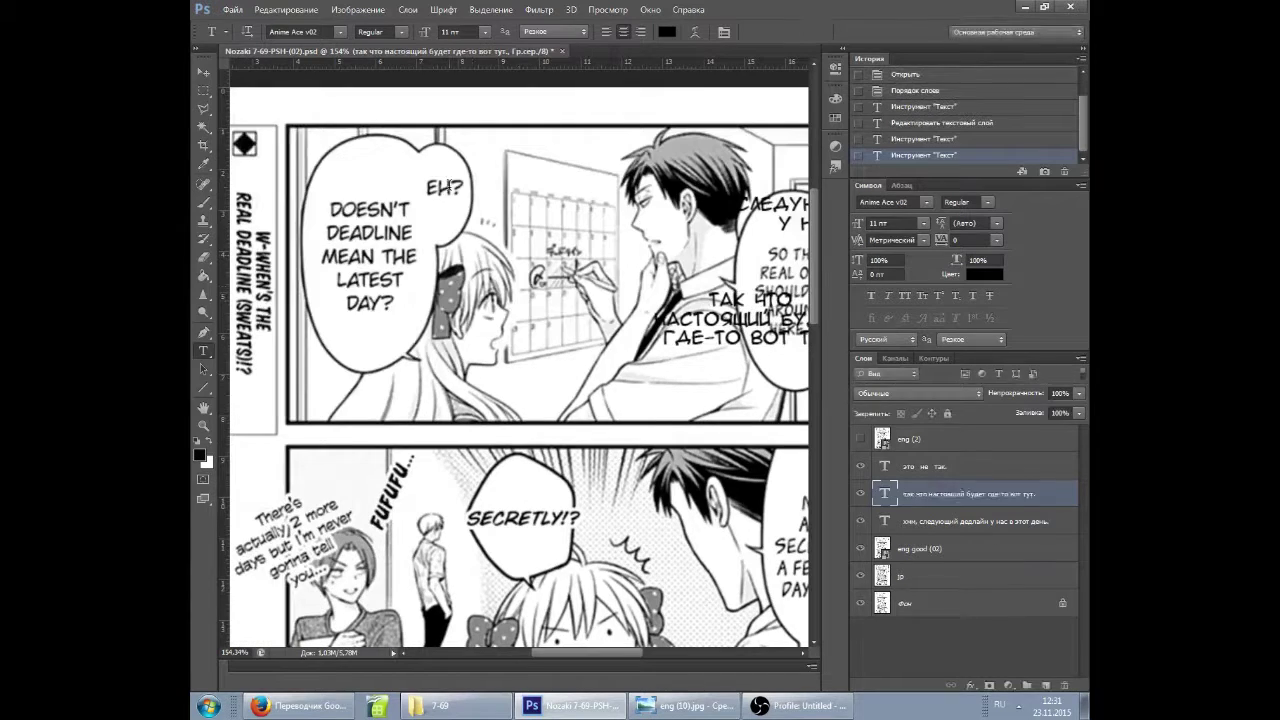
click(449, 186)
text(а?)
key(ctrl+Return)
click(347, 296)
text(а дедлайн разве не означ)
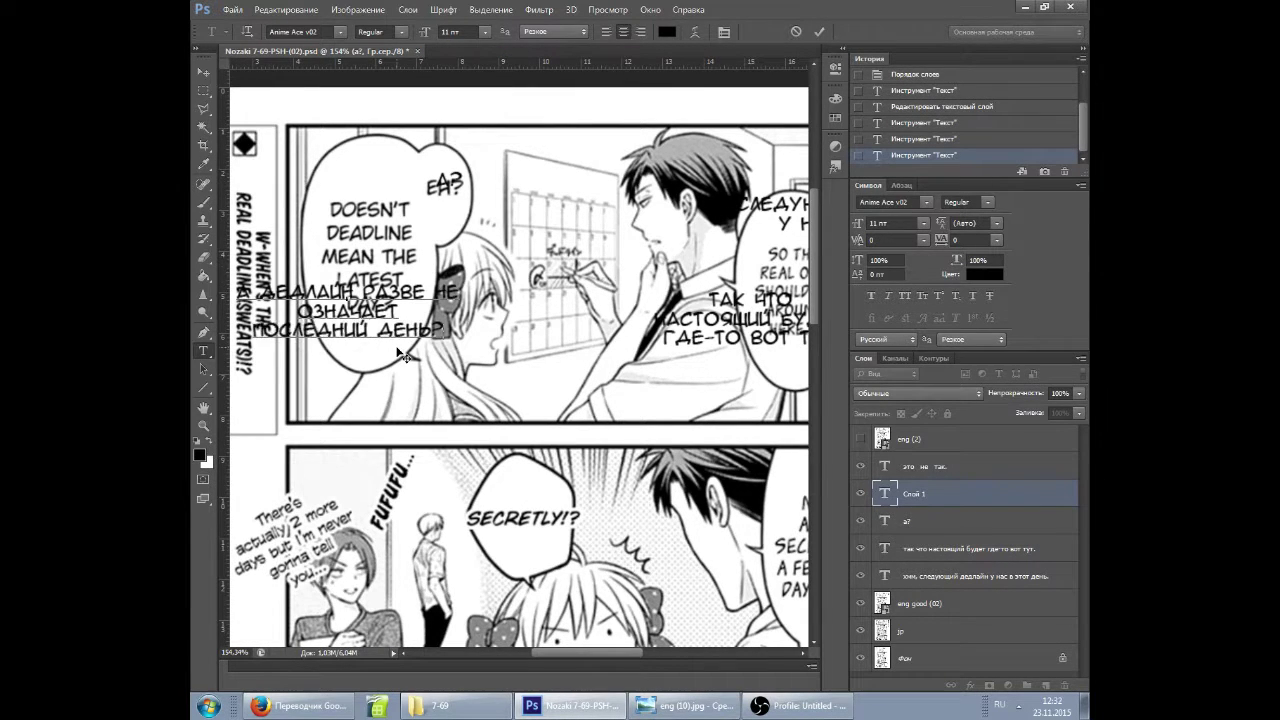
drag(398, 353, 443, 287)
key(ctrl+Return)
Draft the second panel's right bubble line beginning "нет, на самом деле для перестраховки оставляют", adding the word "ещё".
drag(611, 480, 386, 278)
click(577, 271)
text(нет,)
key(ctrl+Return)
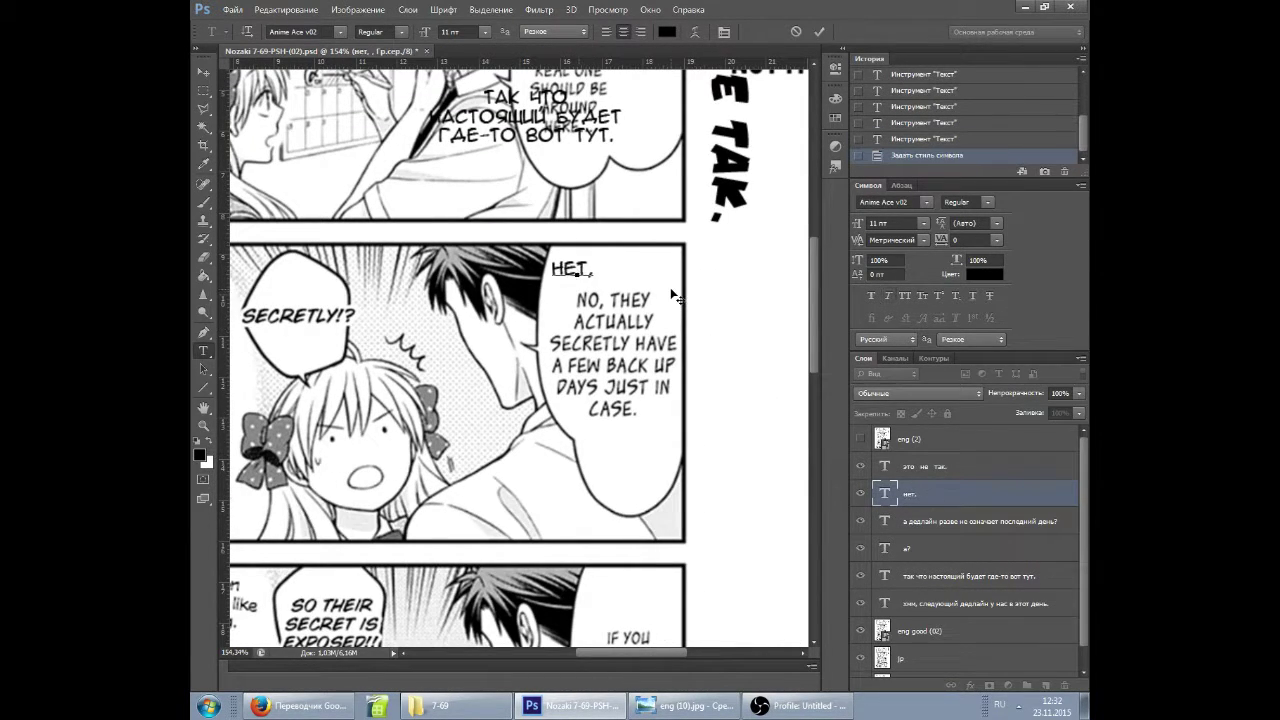
text(на самом деле для перестраховки оста)
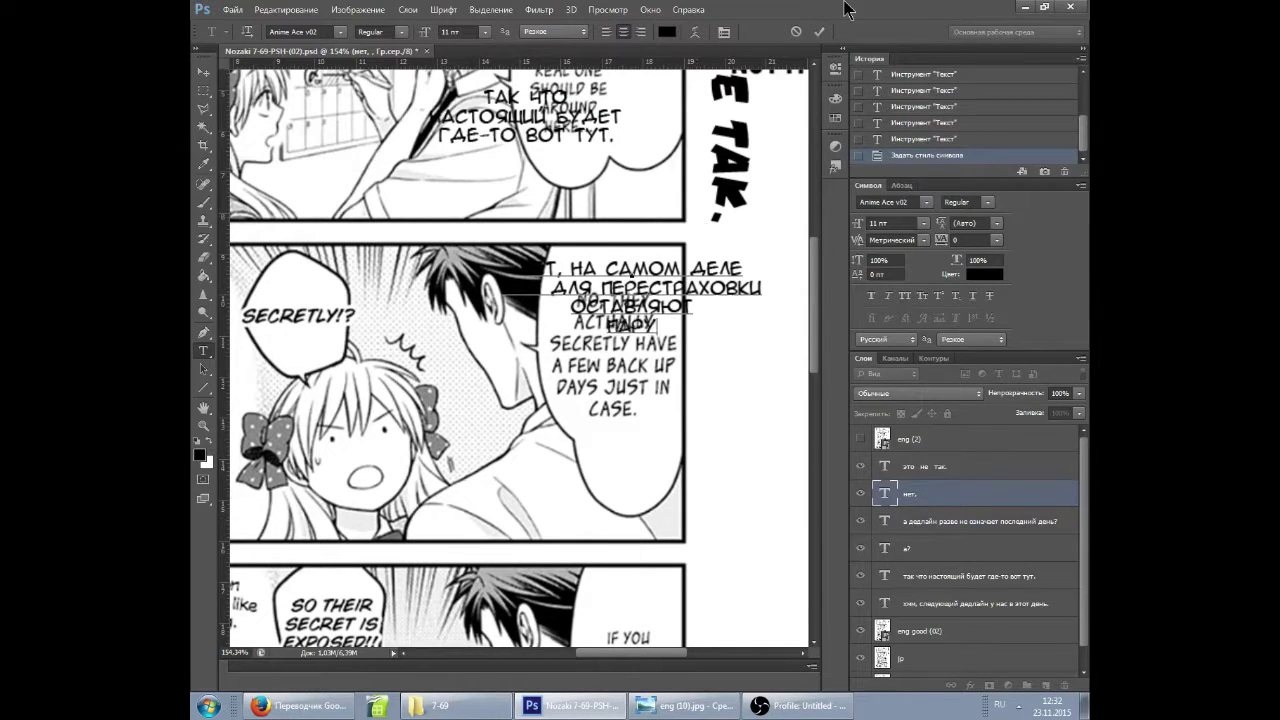
text(.)
key(Home)
text(ещё)
drag(583, 377, 622, 344)
drag(609, 234, 606, 240)
Reword the line as "нет, на самом деле они втихаря оставляют ещё пару дней на всякий случай." and move it over its bubble.
click(588, 254)
text(тайно)
key(Delete)
key(Delete)
key(Delete)
key(Delete)
key(Delete)
key(Delete)
key(Delete)
key(Delete)
key(Delete)
key(Delete)
key(Delete)
key(Delete)
key(Delete)
key(Delete)
key(Delete)
key(Delete)
key(Delete)
key(Delete)
double_click(690, 256)
text(на всякий случай)
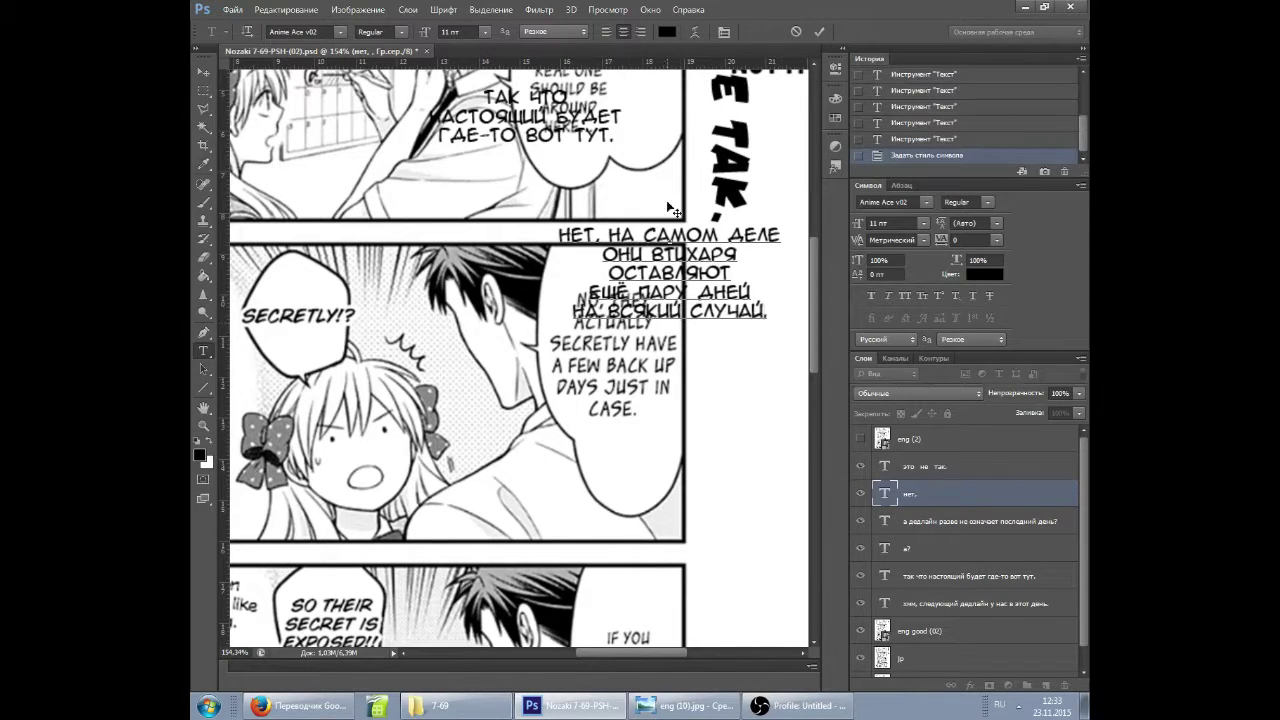
drag(670, 206, 648, 286)
Look up "secretly" in the browser translator and replace "втихаря" with "тайком" in the second panel's right bubble line.
scroll(648, 286, left, 4)
scroll(648, 286, right, 3)
double_click(708, 334)
click(298, 705)
click(401, 243)
text(secretly)
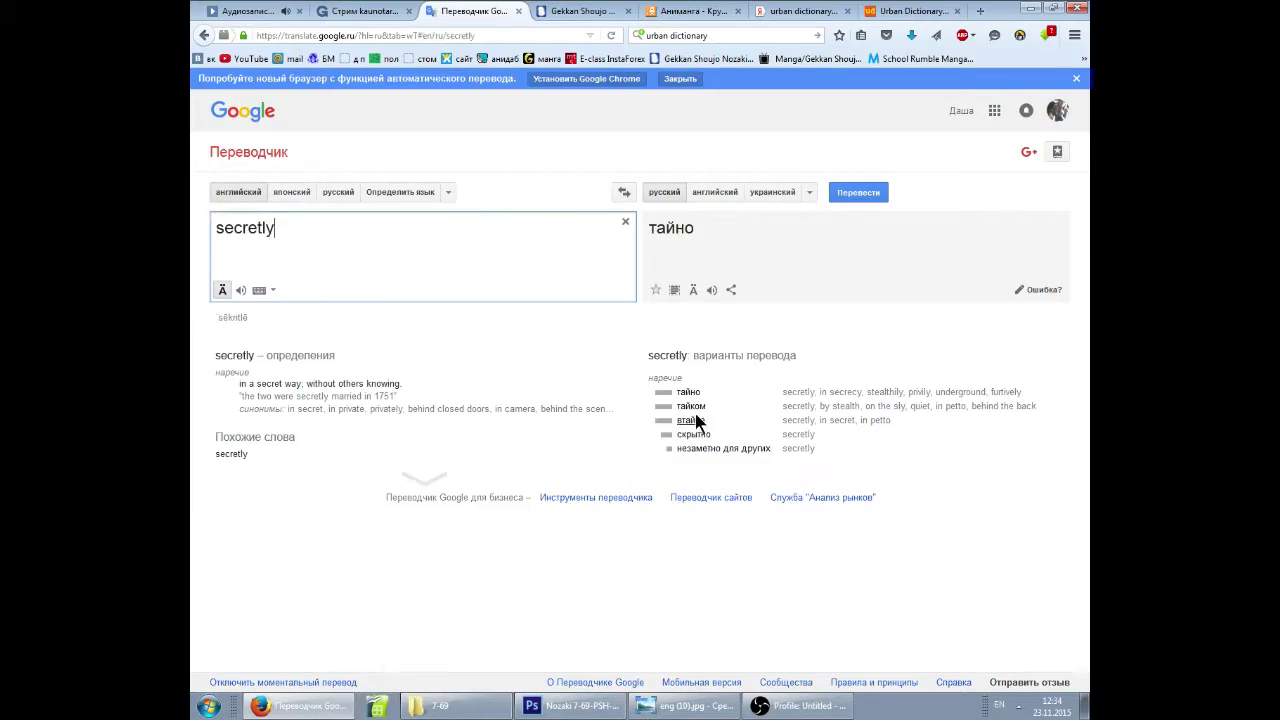
key(alt+Tab)
Add the Russian line "тайком?" over the girl's "Secretly!?" bubble in the second panel.
click(317, 281)
text(тайком?)
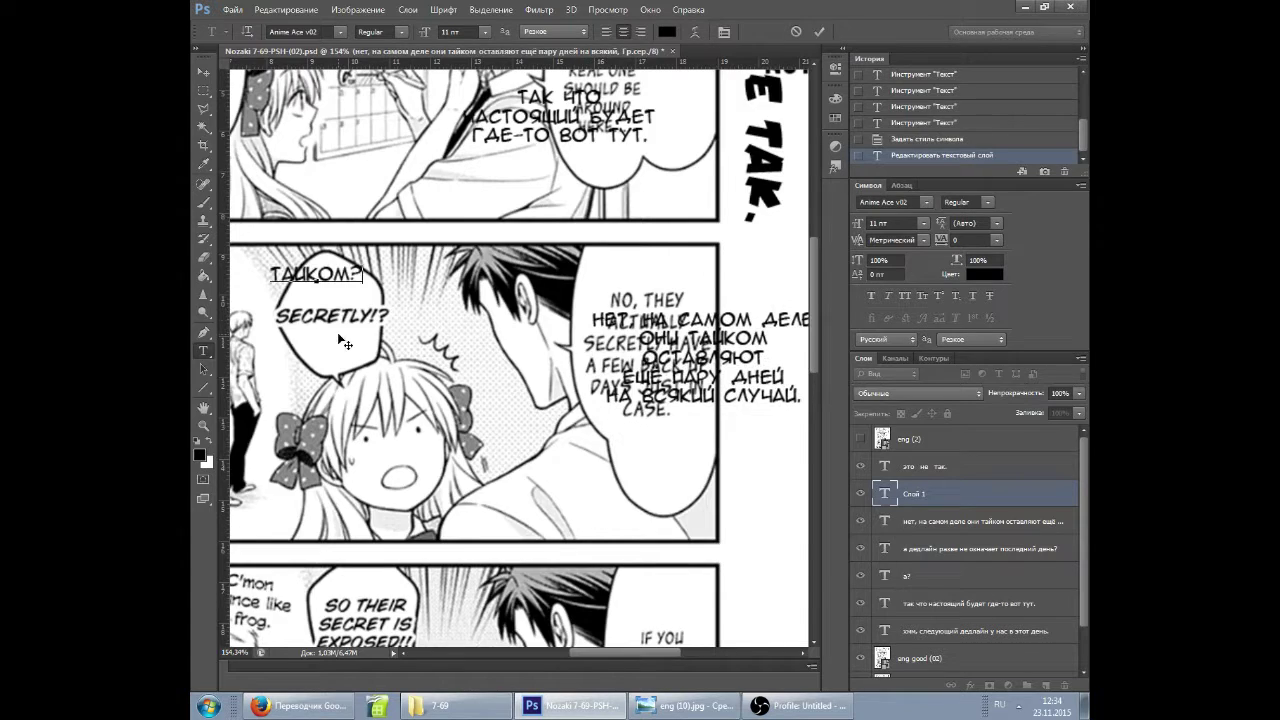
scroll(337, 332, left, 4)
key(ctrl+Return)
Add "вообщето у нас ещё есть 2 дня, но тебе я этого никогда не расскажу..." in the BetinaScript style, tilted over the second panel's left caption.
click(214, 31)
click(258, 100)
click(286, 314)
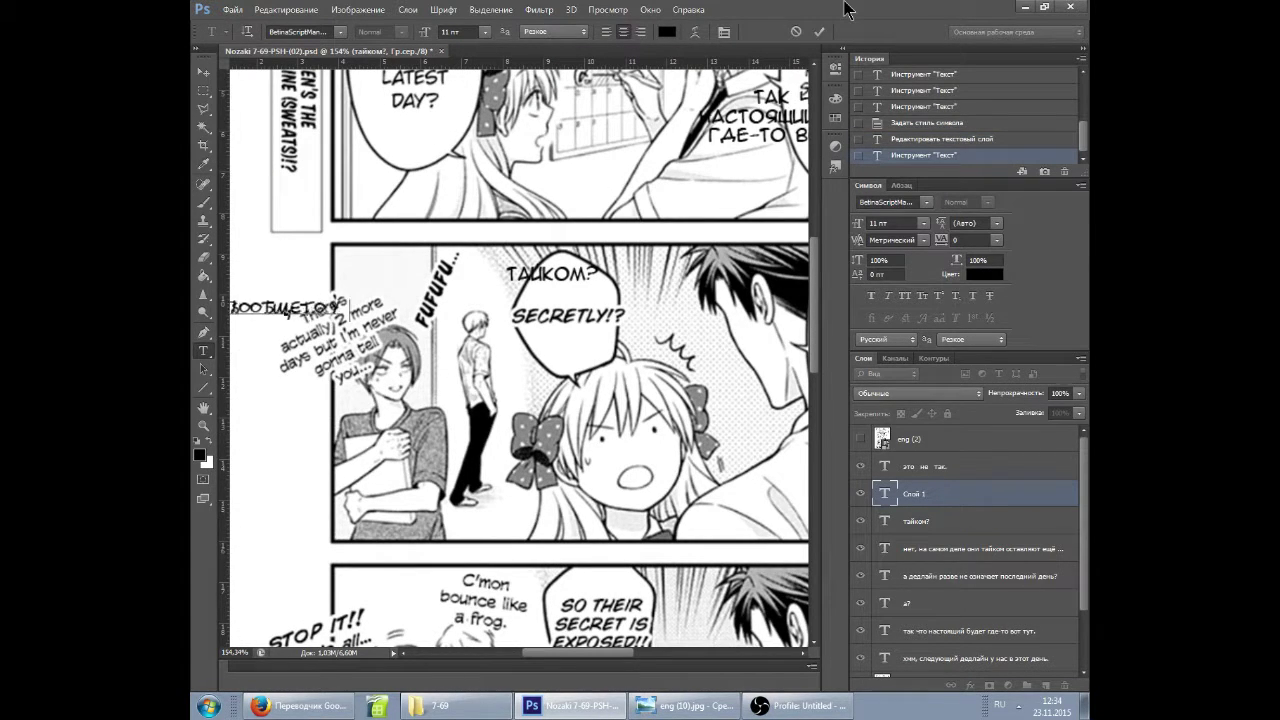
drag(410, 370, 415, 325)
key(ctrl+Return)
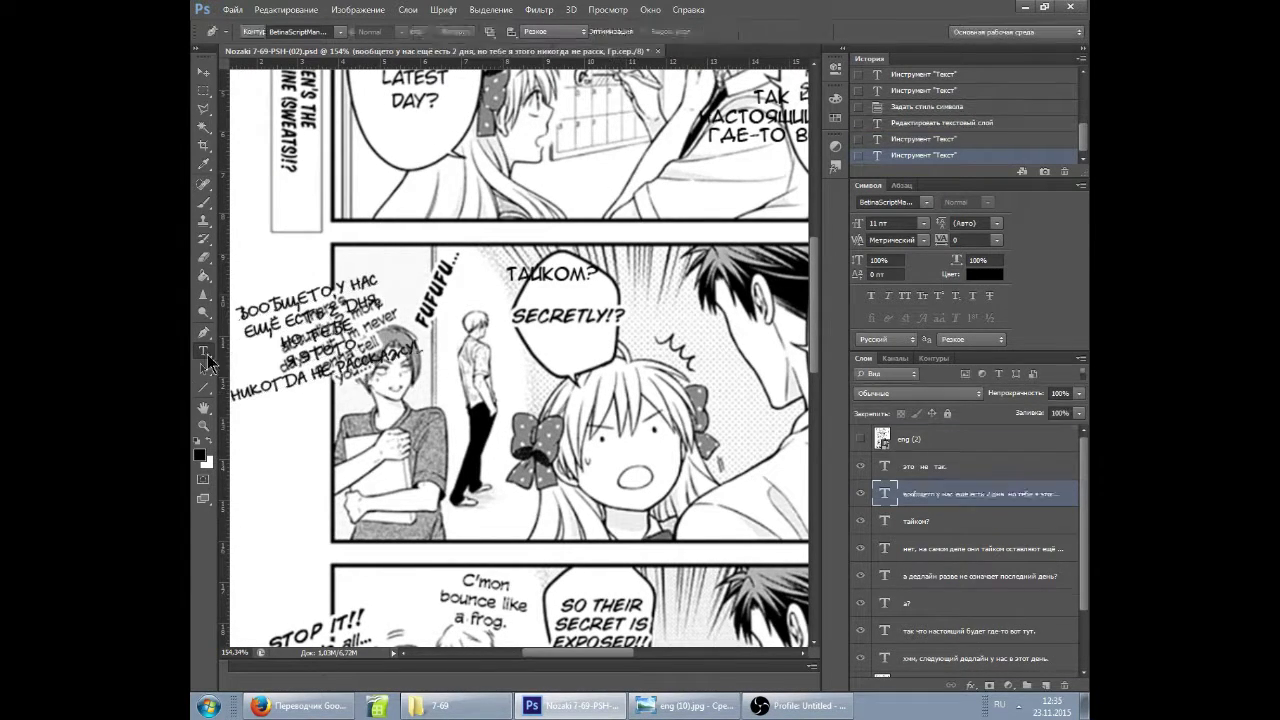
Hide the eng good (02) layer and add the sound effect "хо хо хо" in JakobXC over the Japanese one in the second panel.
scroll(950, 540, down, 3)
click(860, 609)
click(214, 31)
scroll(280, 90, down, 2)
click(277, 86)
click(434, 290)
text(хо хо хо)
scroll(456, 308, up, 5)
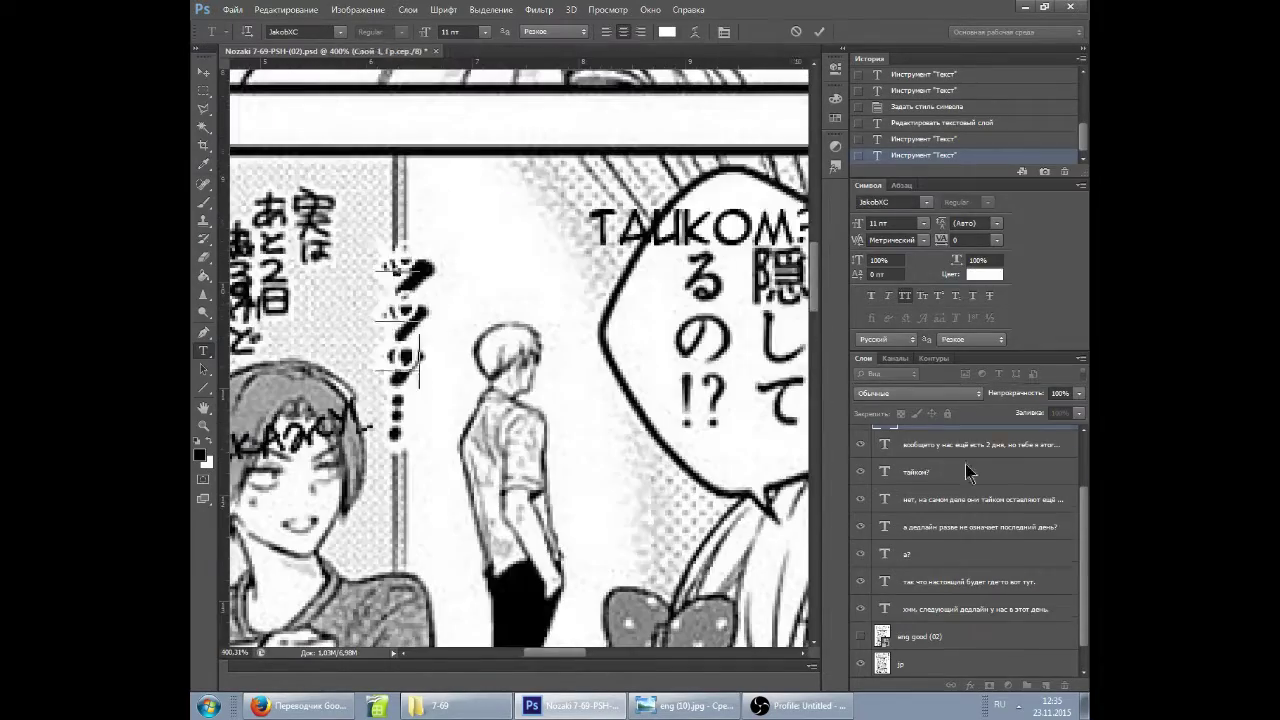
key(ctrl+Return)
Change the text colour and font size of the "хо хо хо" sound effect.
click(984, 273)
click(708, 327)
key(Return)
drag(388, 262, 443, 371)
click(923, 223)
click(902, 308)
click(923, 223)
click(910, 276)
Show the eng good (02) layer again and select the "а дедлайн разве не означает последний день?" text layer.
scroll(453, 258, down, 4)
click(950, 471)
click(860, 609)
click(950, 499)
scroll(700, 338, up, 3)
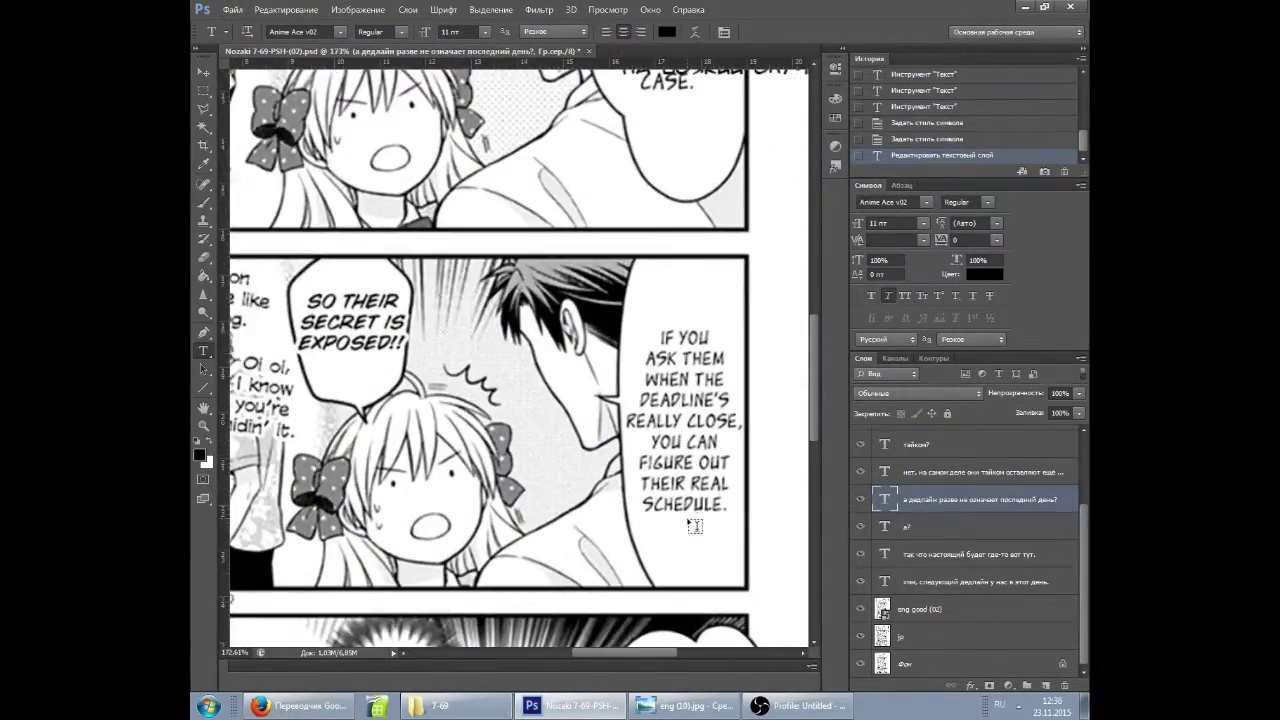
Enter "а если спросить, когда на самом деле заканчивается дедлайн, то" over the third panel's right bubble.
click(632, 310)
text(А.Е)
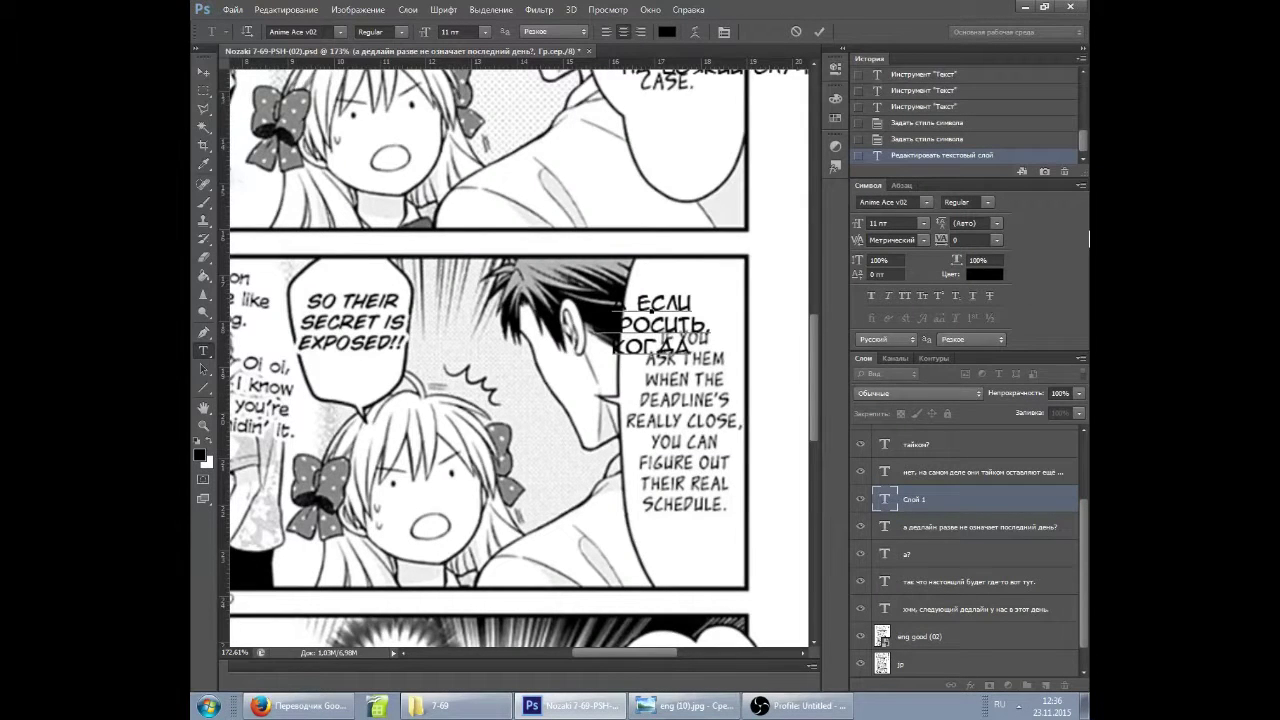
key(Return)
text(на самом деле)
key(Return)
text(закр)
text(ывается)
key(BackSpace)
key(BackSpace)
key(BackSpace)
key(BackSpace)
key(BackSpace)
key(BackSpace)
key(BackSpace)
key(BackSpace)
text(анчивается)
key(Return)
text(дедлайн, то)
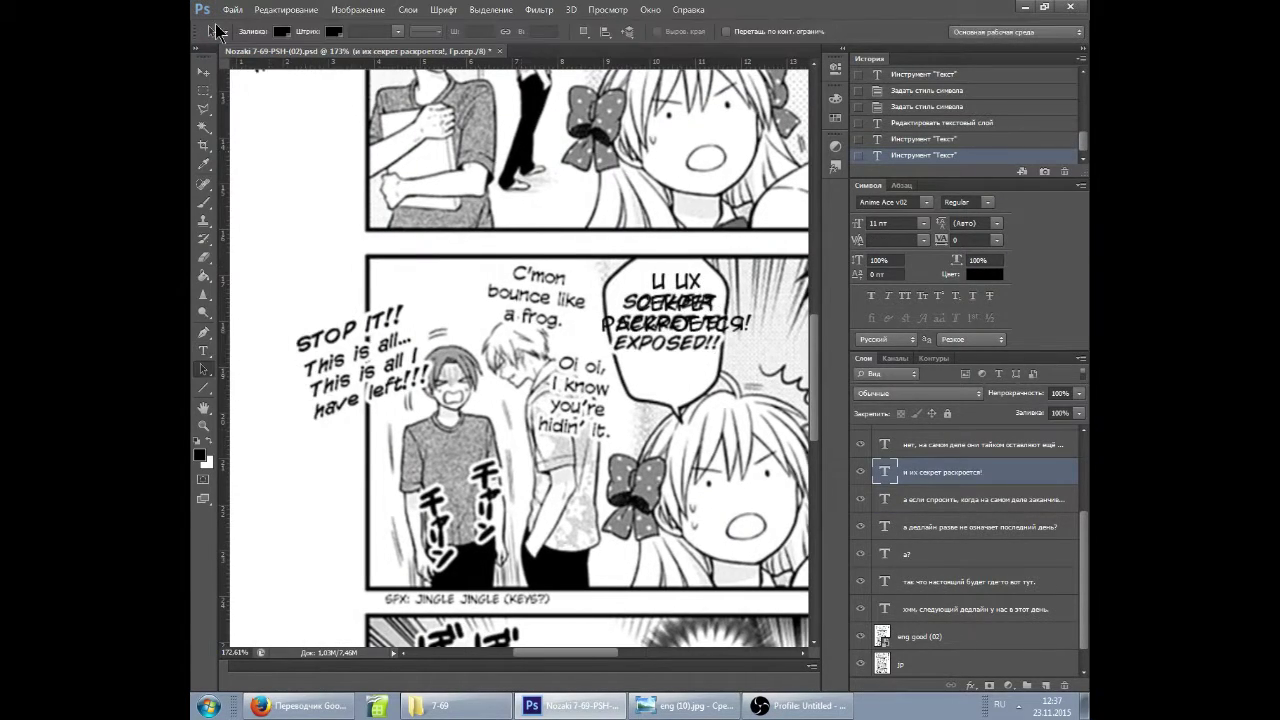
Look up "bounce" in the browser translator and examine its full list of Russian translations.
click(226, 31)
key(Escape)
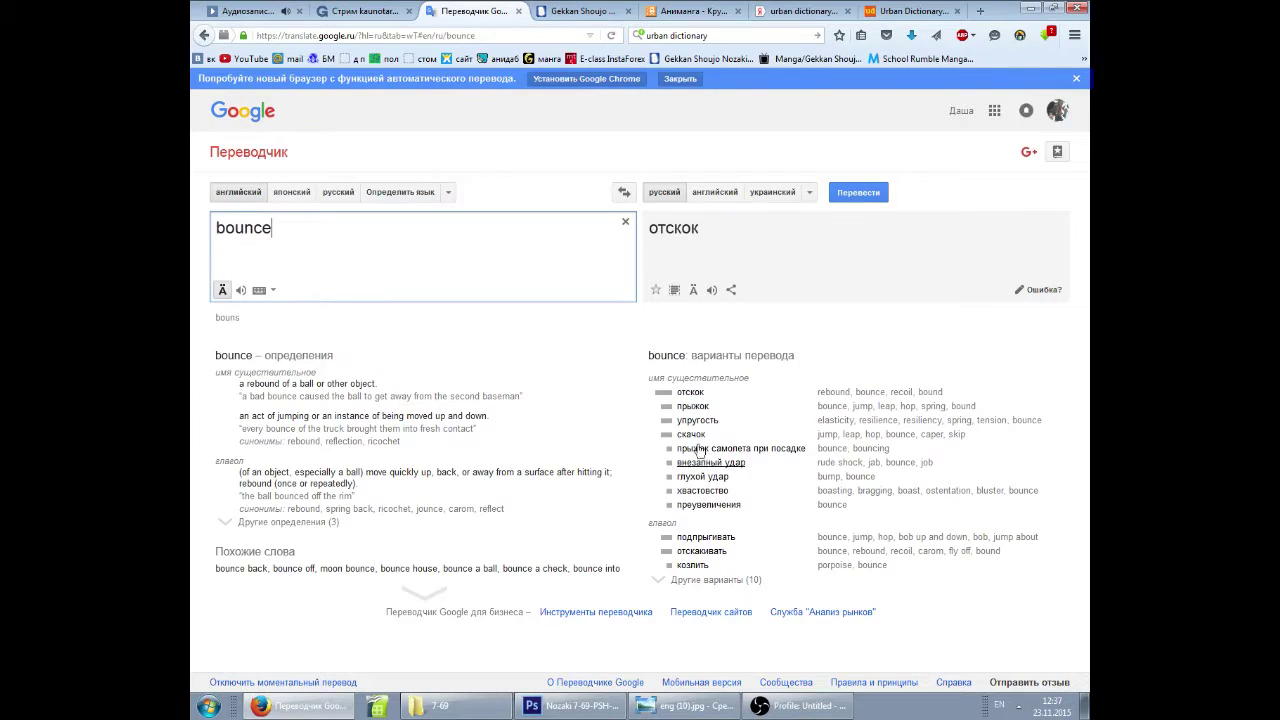
click(712, 579)
scroll(698, 551, down, 2)
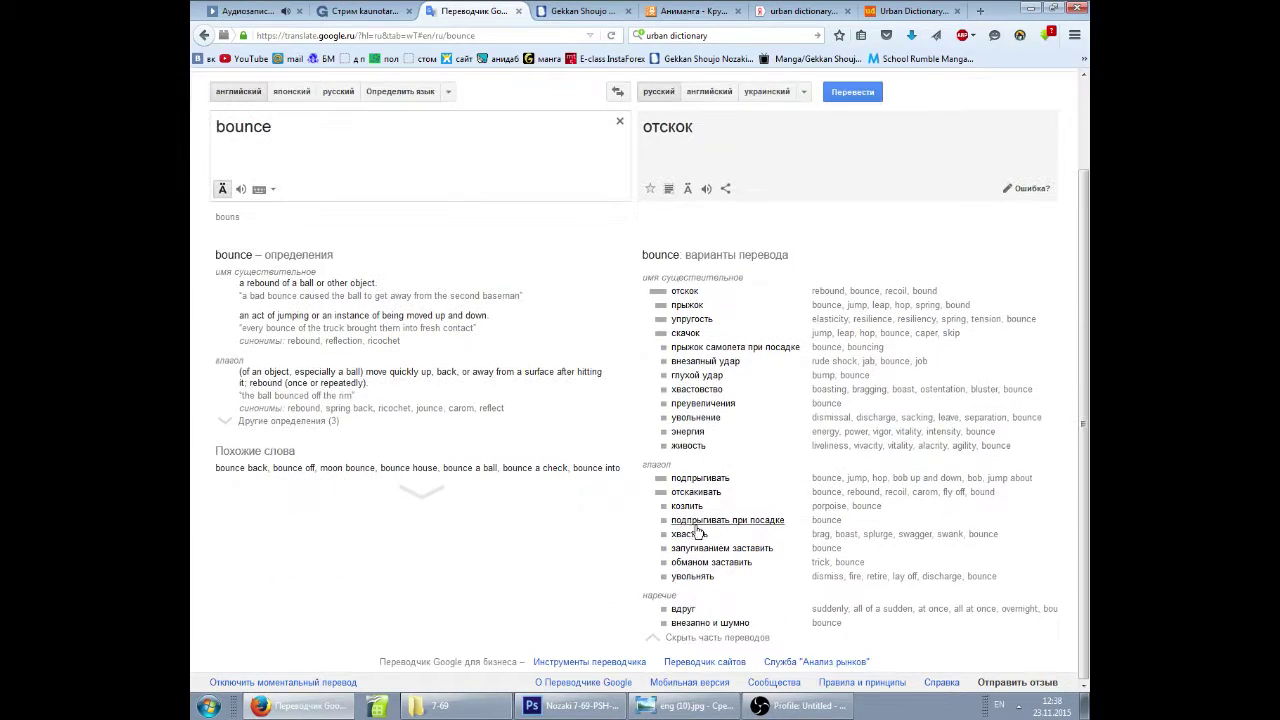
Complete the line "да ладно, ты трясёшься как лист осенний." over the "C'mon bounce like a frog" caption in the third panel.
key(alt+Tab)
text(ты)
key(alt+Tab)
key(alt+Tab)
text(трясешься)
key(Return)
text(как лист осенний.)
key(Return)
Set the font of the "да ладно, ты трясёшься как лист осенний." text to BetinaScript.
click(203, 351)
click(926, 202)
click(900, 260)
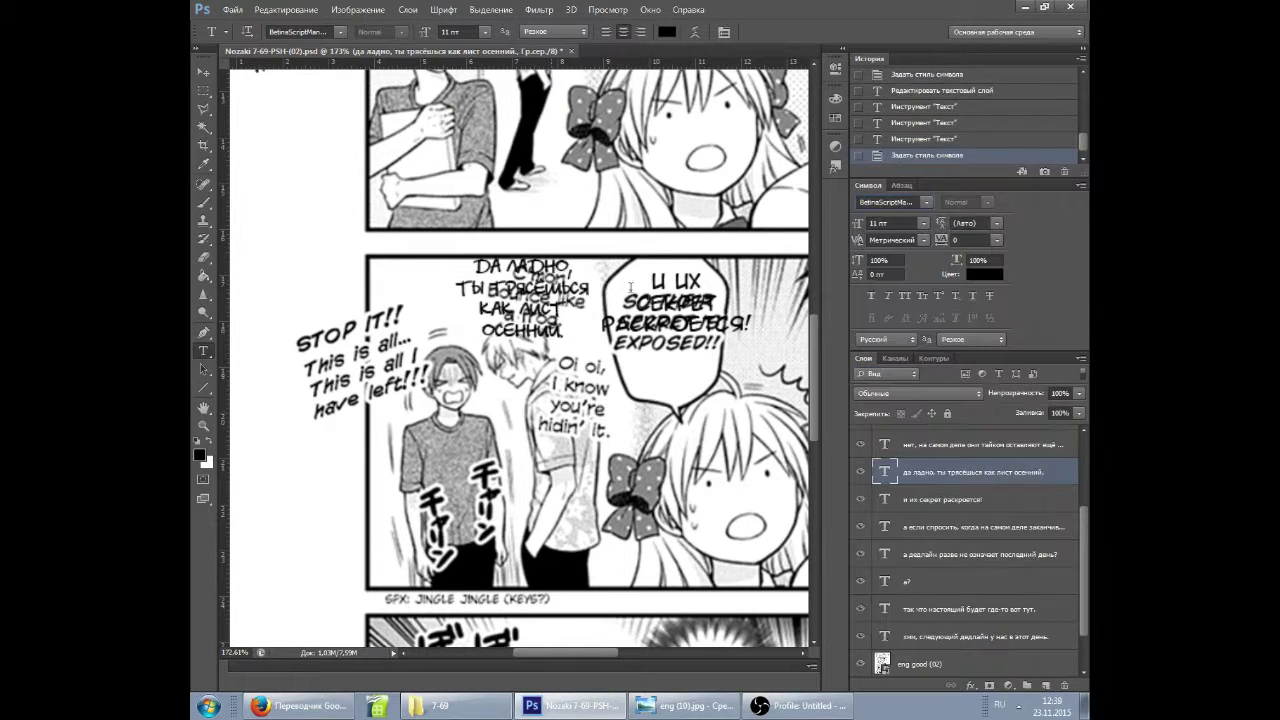
Enter "эй, эй, я в курсе, что ты скрываешь." over the third panel's "Oi oi, I know you're hidin' it" caption.
click(520, 300)
click(203, 351)
click(564, 372)
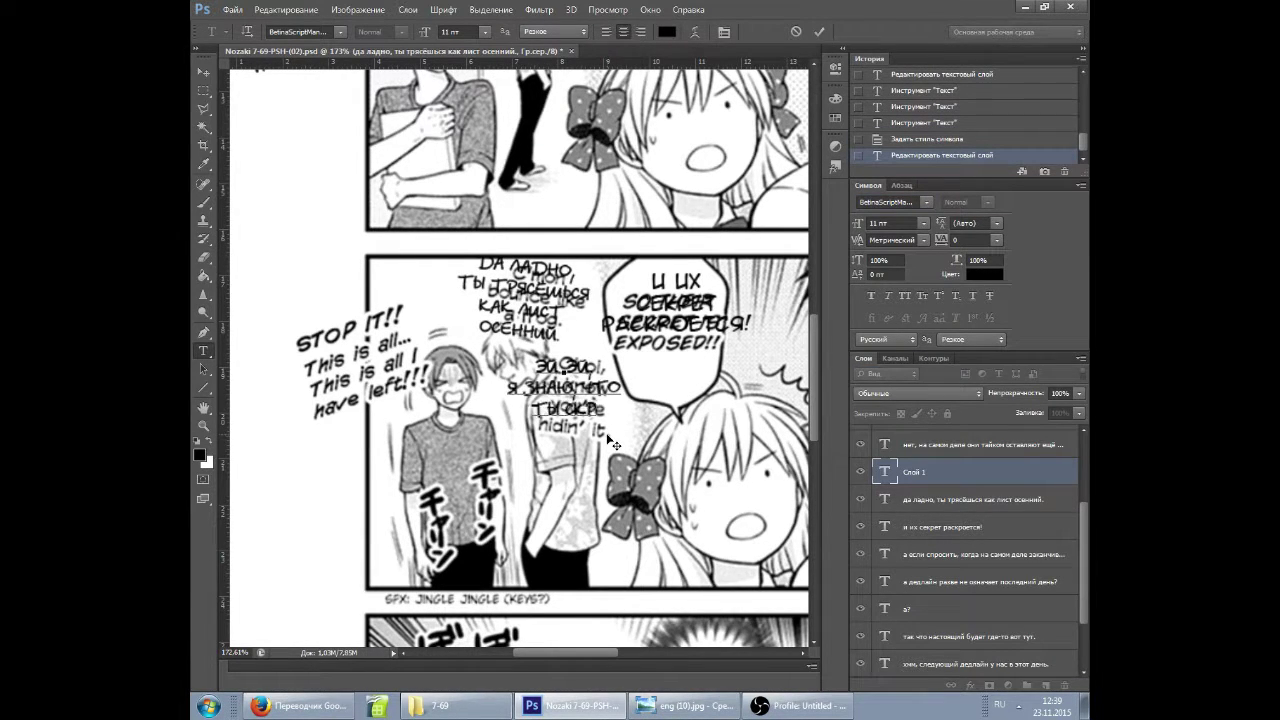
text(ываешь)
Enter "хватит!" over the third panel's "STOP IT!!" caption in bold BetinaScript.
click(891, 536)
scroll(891, 540, down, 3)
click(861, 608)
click(861, 608)
click(372, 298)
text(хватит!)
key(ctrl+Return)
click(926, 202)
click(918, 621)
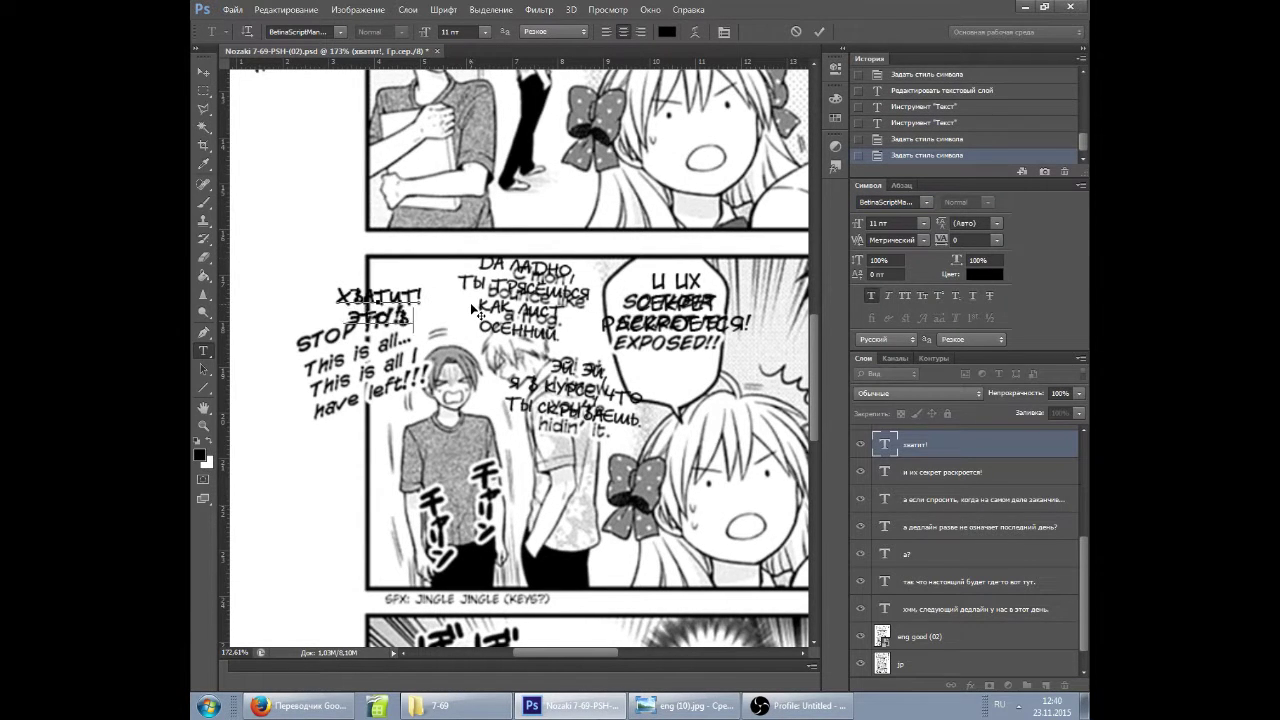
Extend the "хватит!" text with "это всё что у меня осталось!" and place it over the English outcry.
text(меня)
key(Return)
text(осталось!)
key(ctrl+a)
key(ctrl+shift+b)
drag(414, 274, 398, 264)
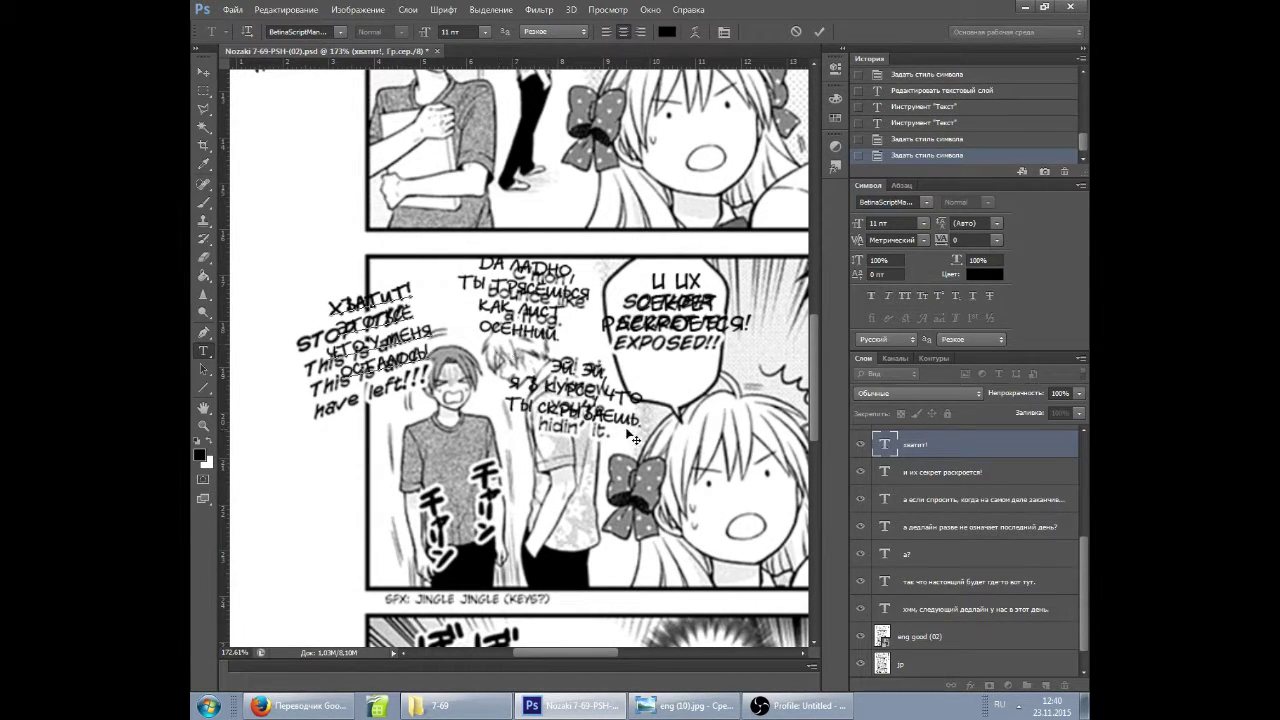
Enter "по правде говоря," in Anime Ace at the start of the last panel's right bubble.
scroll(628, 433, down, 6)
drag(555, 652, 608, 652)
click(928, 496)
scroll(740, 376, up, 1)
click(737, 325)
text(по правде)
key(Return)
text(говоря,)
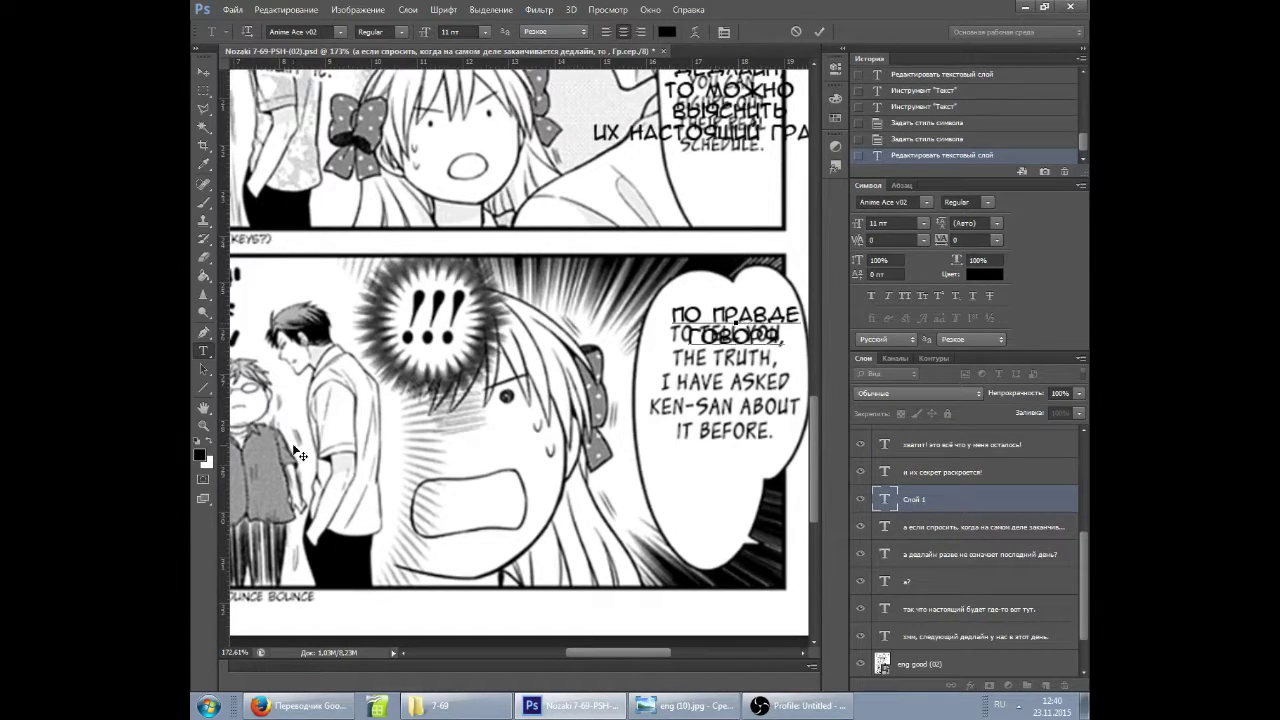
Add "я уже спрашивал кен-сана об этом." as a separate text below the first line in the last panel's right bubble.
click(641, 455)
text(я уже спрашивал)
key(Return)
text(кен-сана)
key(Return)
text(об этом.)
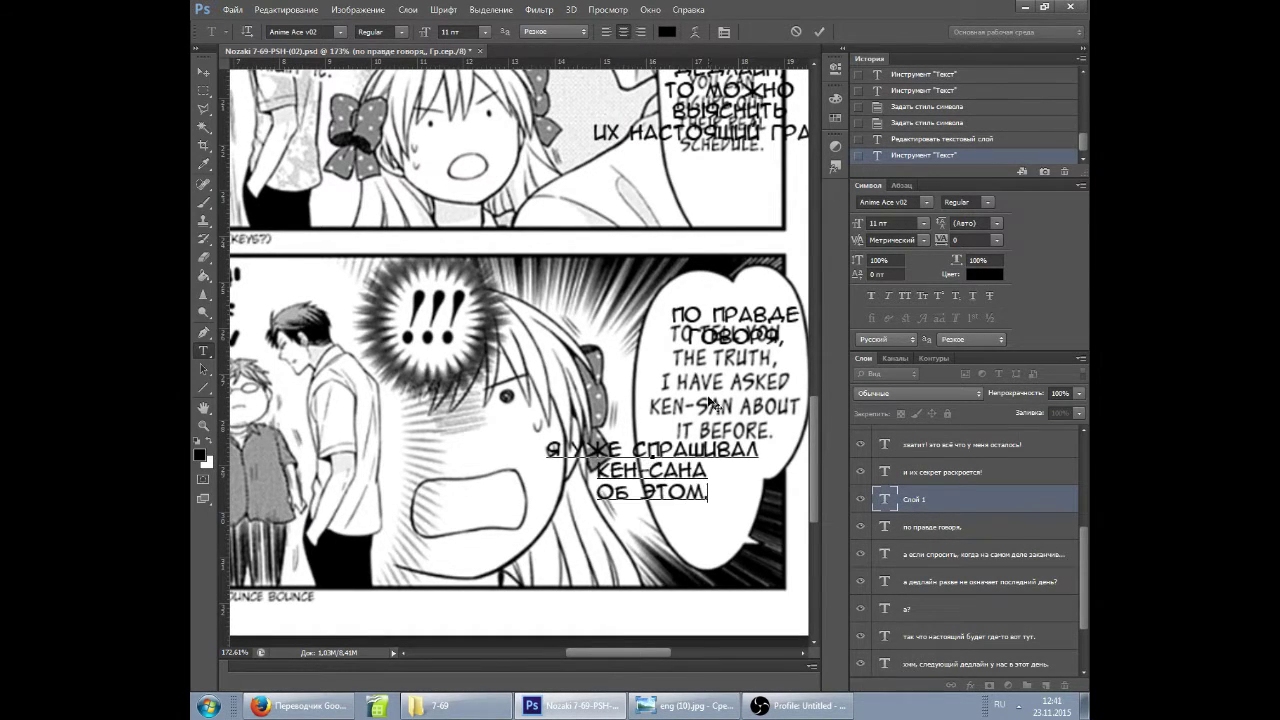
Enter "он выглядит так" in 11 pt Anime Ace over the last panel's spiky "He looks like he can bounce a lot" bubble.
drag(645, 652, 609, 653)
click(928, 499)
scroll(478, 472, up, 3)
click(213, 38)
double_click(280, 90)
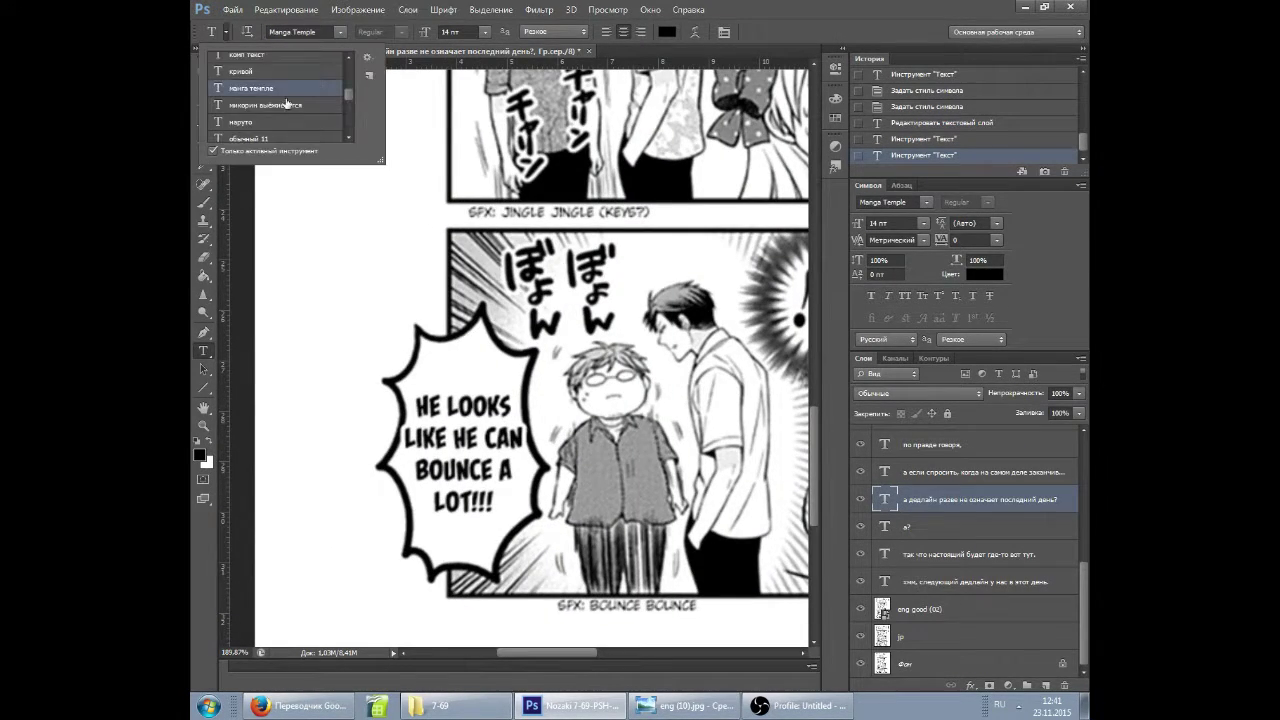
click(434, 388)
text(он выглядит так)
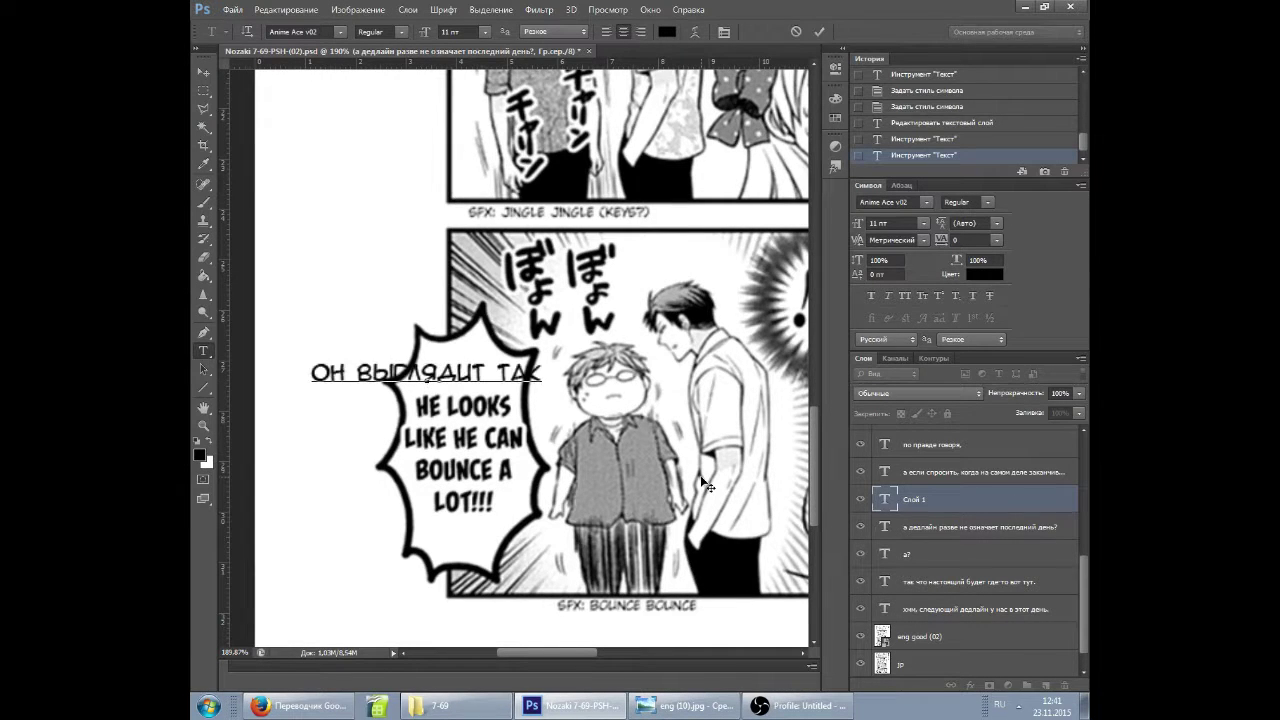
Make the "он выглядит так" text bold at 14 pt and position it over the spiky bubble.
key(ctrl+Return)
click(871, 295)
click(923, 223)
click(885, 343)
click(440, 380)
drag(446, 321, 487, 340)
drag(640, 397, 289, 383)
Replace the spiky bubble's text with "а он похож на того, кто будет сильно трястись!".
text(а, он)
key(Return)
text(похож)
key(Return)
text(на того, кто будет сильно)
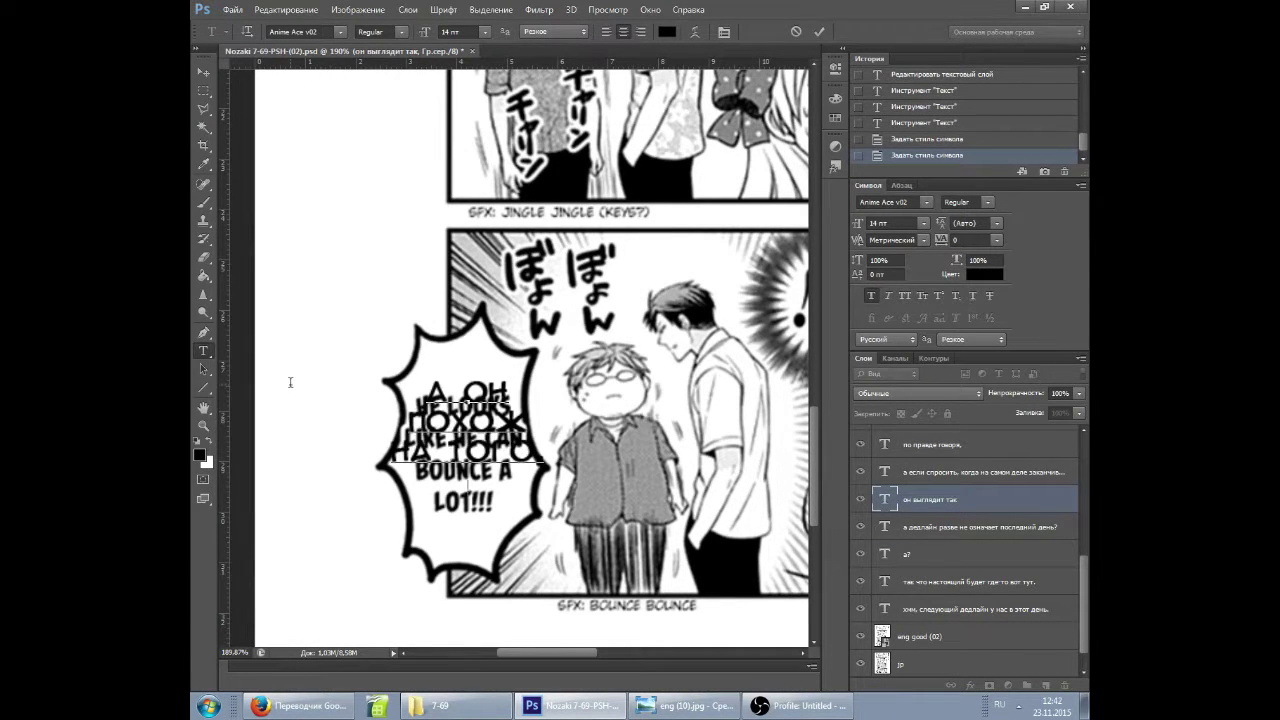
scroll(600, 320, up, 5)
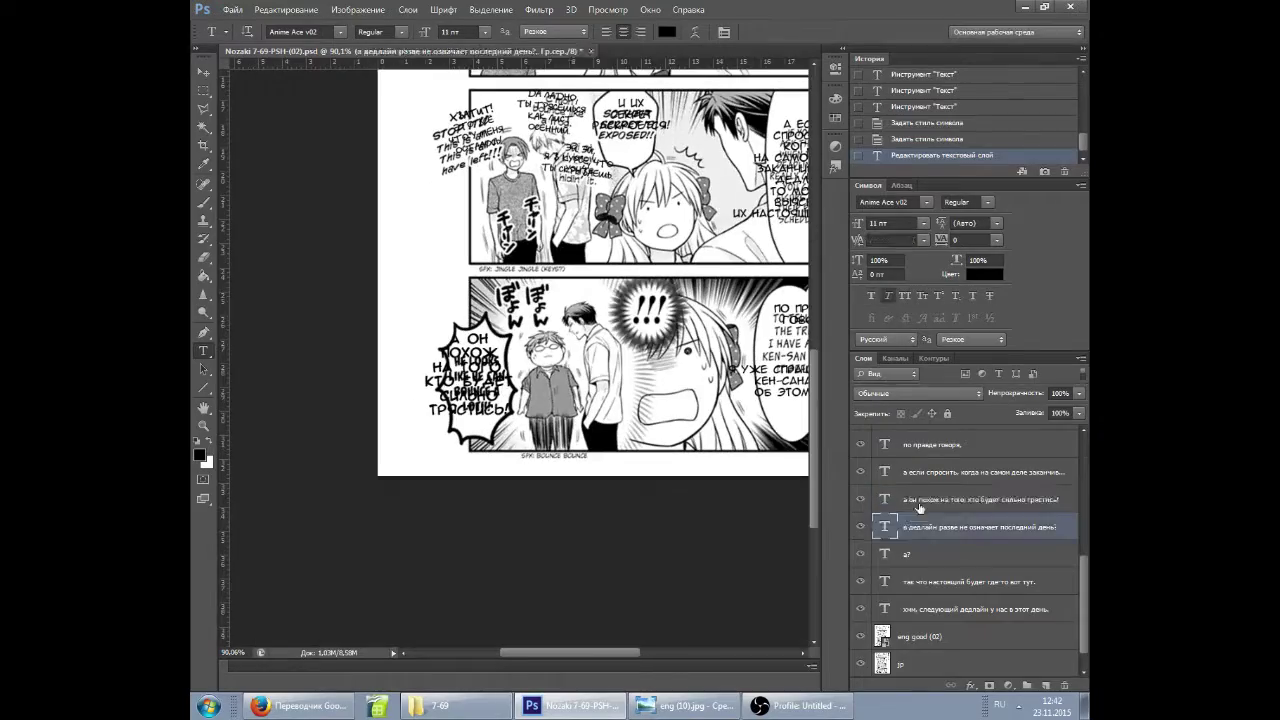
Add an AdverGothicC title ending in "поту)?" beside the vertical "W-when's the real deadline (sweats)!?" strip on page 02.
click(907, 433)
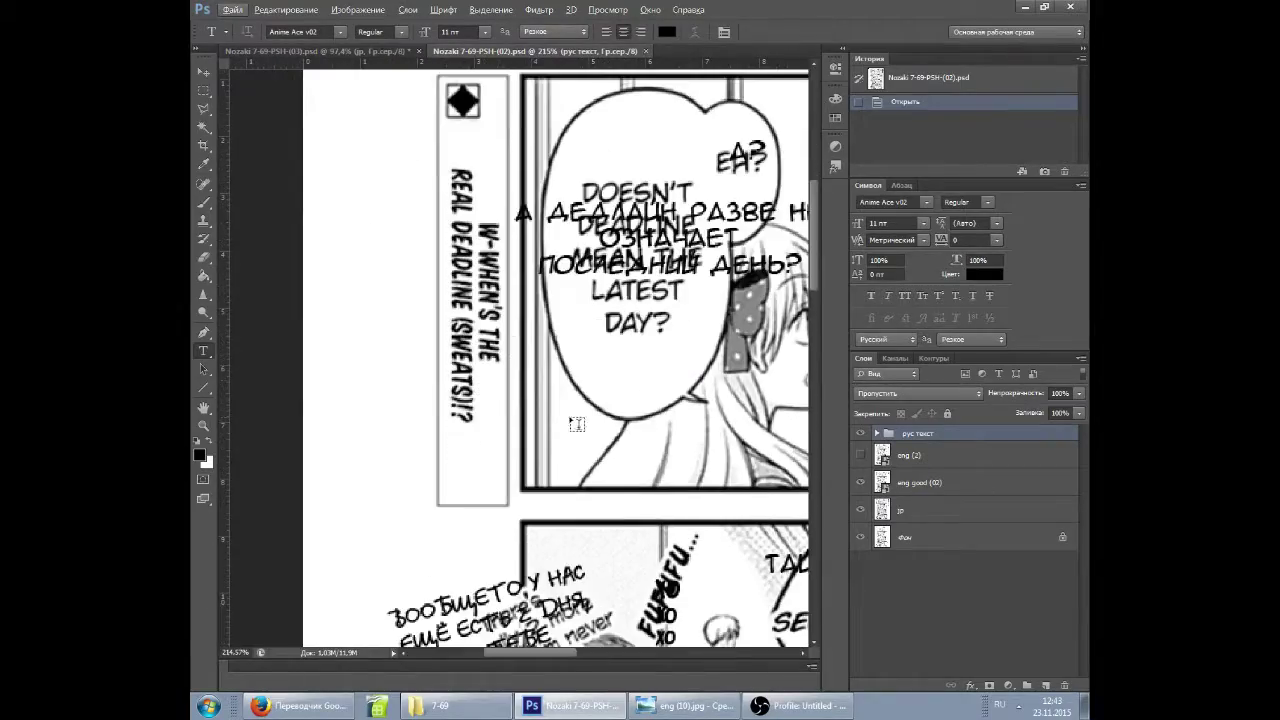
click(224, 32)
click(282, 108)
click(346, 240)
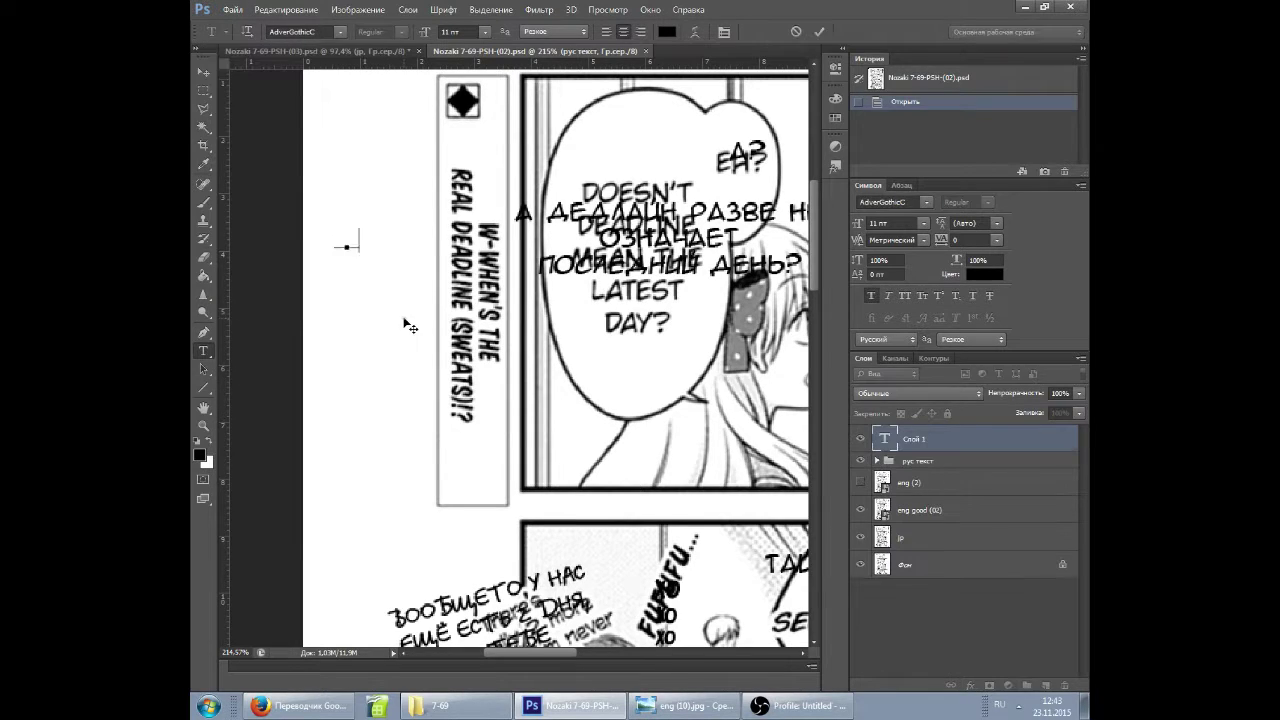
text(поту)?)
Reposition the vertical side title's text and insert an asterisk into its wording.
click(938, 482)
drag(482, 300, 518, 293)
click(429, 293)
text(*весь)
key(BackSpace)
key(BackSpace)
key(BackSpace)
key(BackSpace)
key(BackSpace)
text(*)
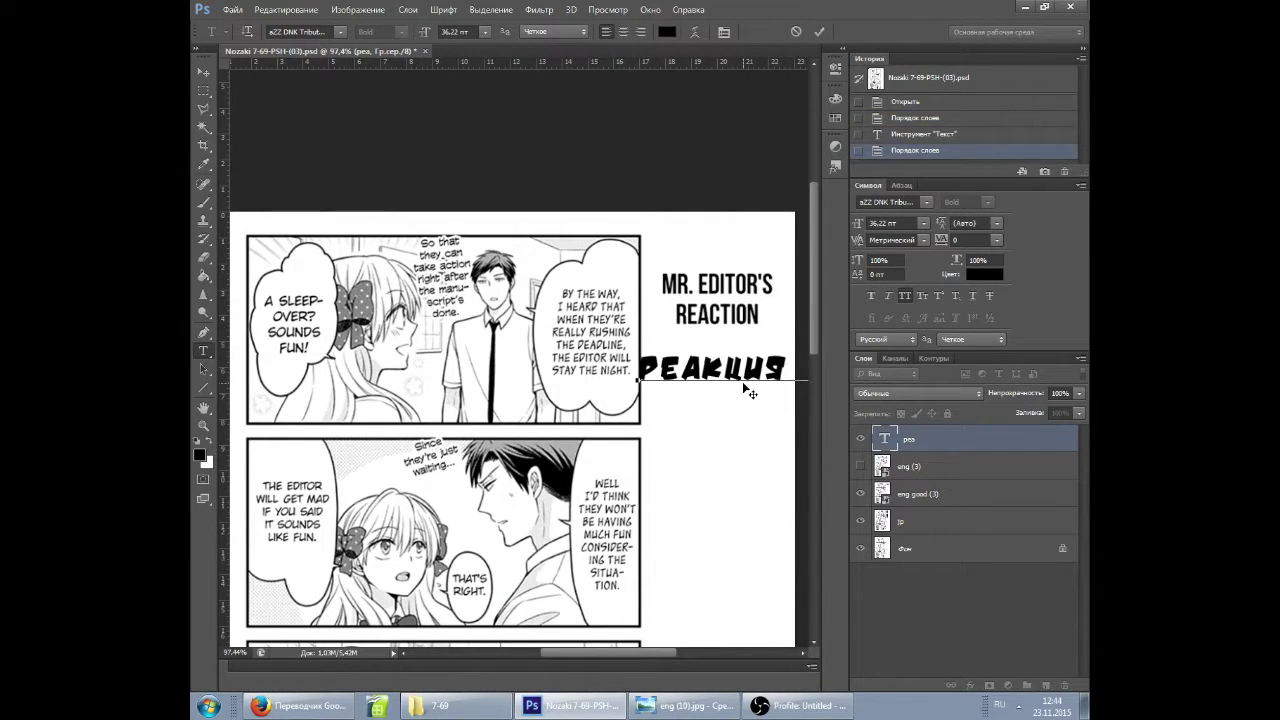
Complete the page 03 title as "реакция господина эдитора." in the margin beside the first panel.
text(господ)
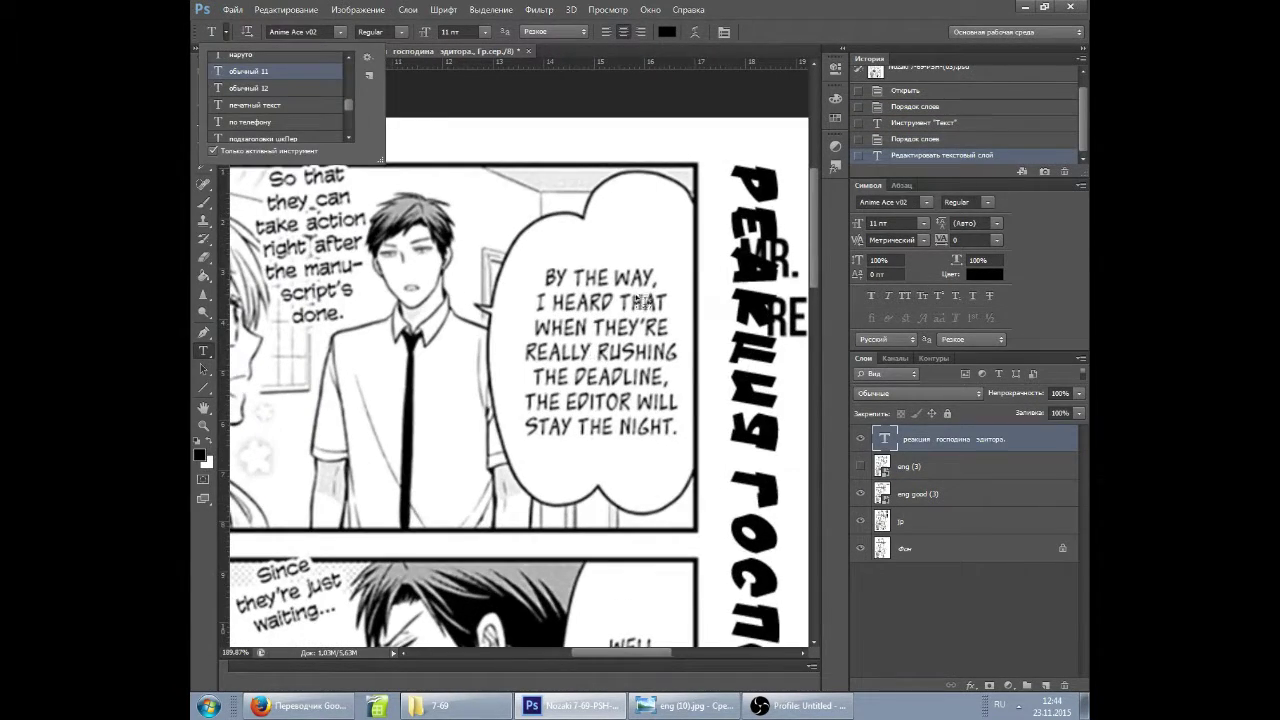
Enter "кстати говоря, я слышал, что если у них и правда сроки поджимают," over the first panel's right bubble.
click(603, 255)
text(кстати говорявда)
key(Return)
text(сроки поджимают,)
drag(666, 150, 676, 102)
key(ctrl+Return)
Add "то редакторы остаются на рботе с ночёвкой." below the first text of the first panel's right bubble.
click(492, 385)
text(торы останутся на рботе с ночёвкой.)
drag(541, 420, 566, 448)
key(ctrl+Return)
Enter "таким образом они могут взяться за работу сразу, как придёт раскадровка" in BetinaScript over the first panel's "So that they can take action" caption.
scroll(566, 448, left, 2)
click(226, 31)
click(256, 100)
click(377, 216)
text(таким образом)
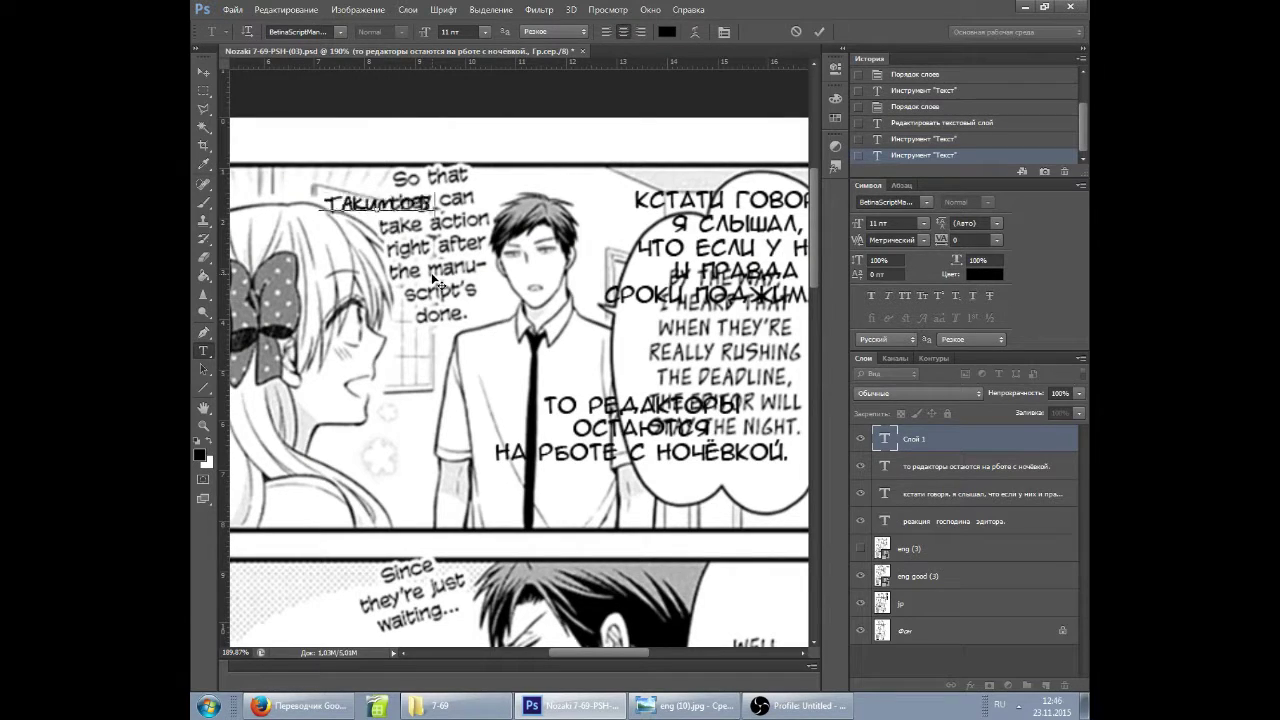
drag(426, 289, 436, 226)
text(они могут)
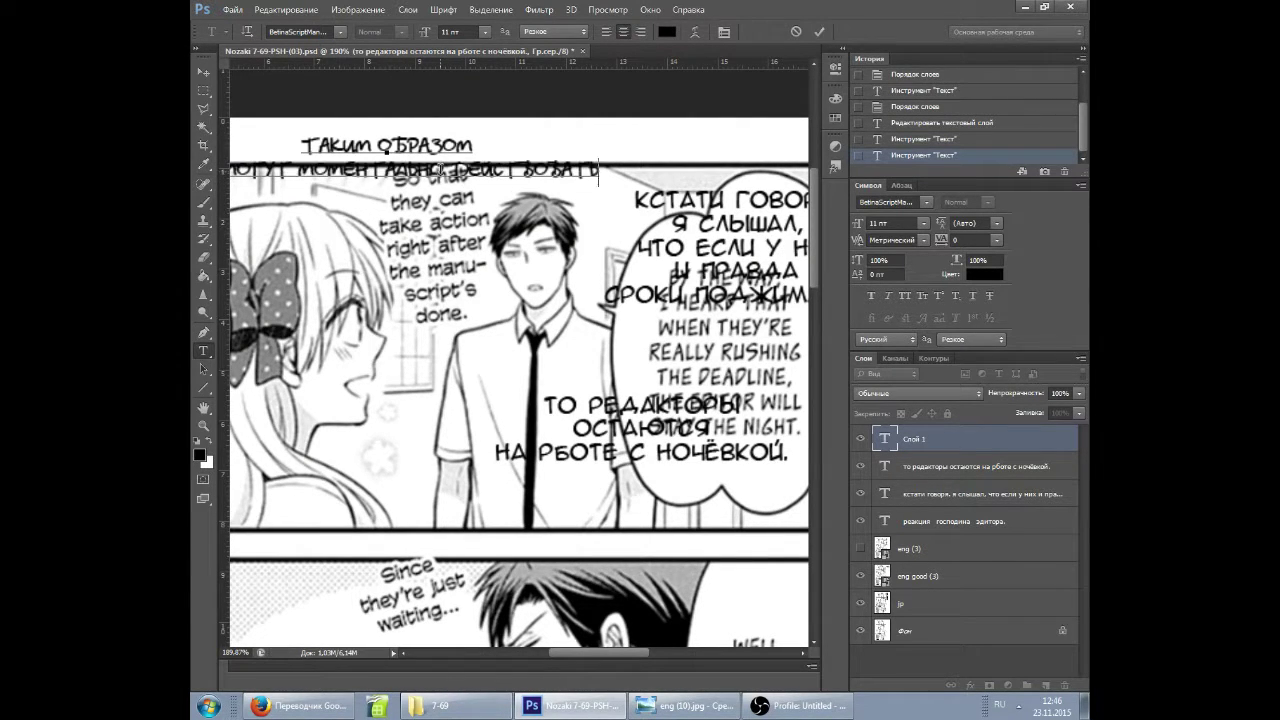
text( взяться за работу сразу как придёт манускрипт)
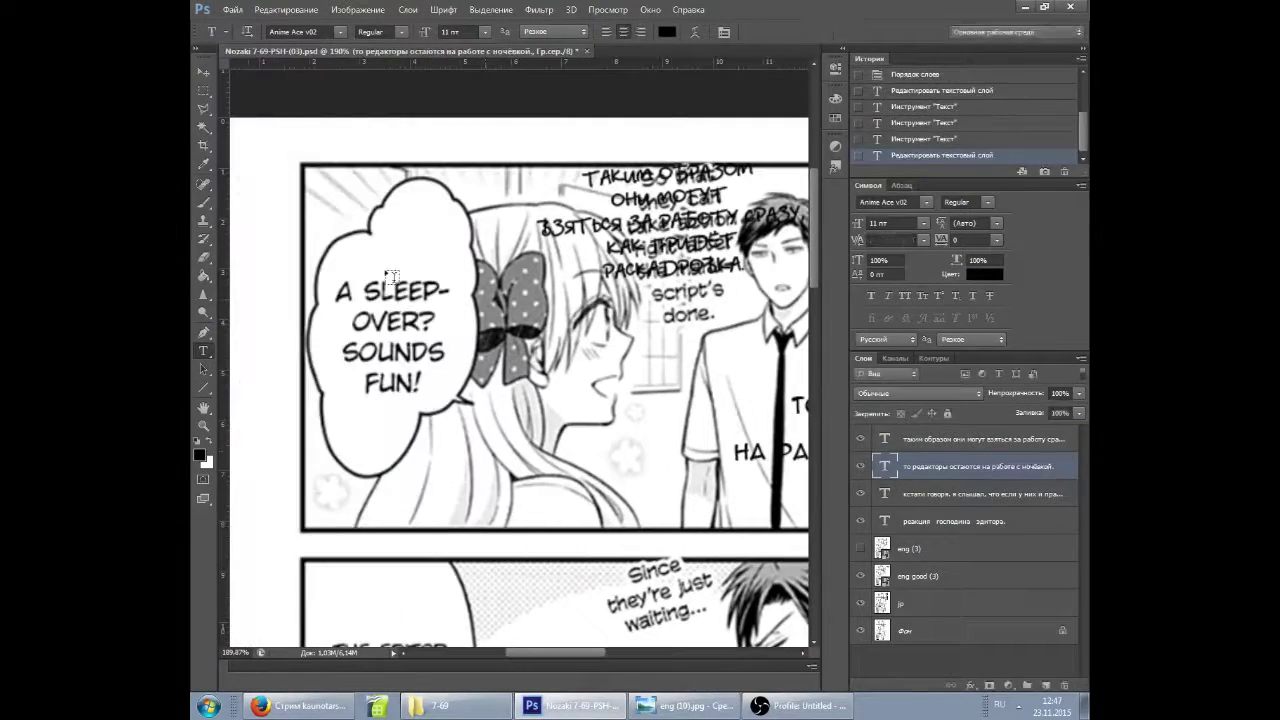
Enter "ночёвка на работе?" in Anime Ace over the "A sleepover?" line of the first panel's left bubble.
click(398, 250)
text(ночёвка на)
key(Return)
text(работе?)
drag(567, 253, 583, 265)
Add "звучит забавно!" as a separate text in the lower part of the first panel's left bubble.
click(203, 351)
click(334, 361)
text(звучит з)
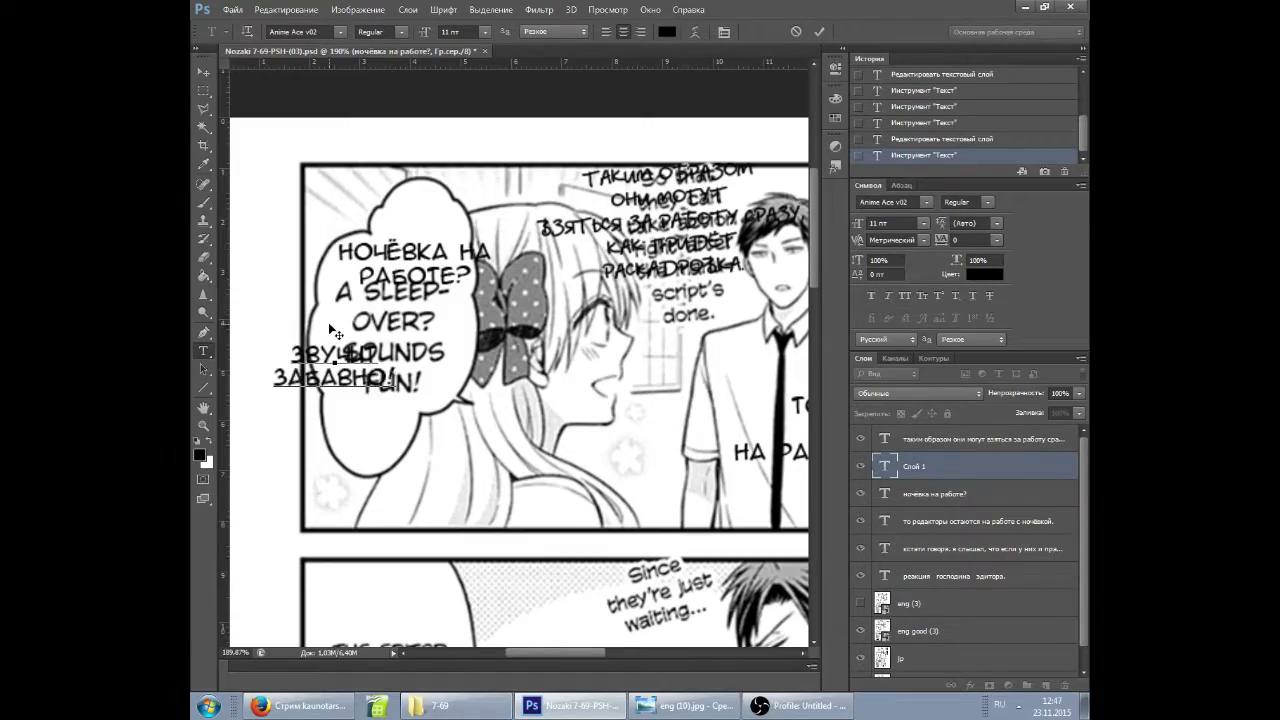
scroll(329, 327, down, 5)
scroll(534, 423, up, 5)
drag(482, 396, 514, 428)
scroll(514, 428, down, 5)
scroll(574, 366, up, 3)
key(ctrl+Return)
Enter "ну, не думаю, что им будет так весело, учитывая ситуацию." over the second panel's right bubble.
click(572, 362)
text(ну,)
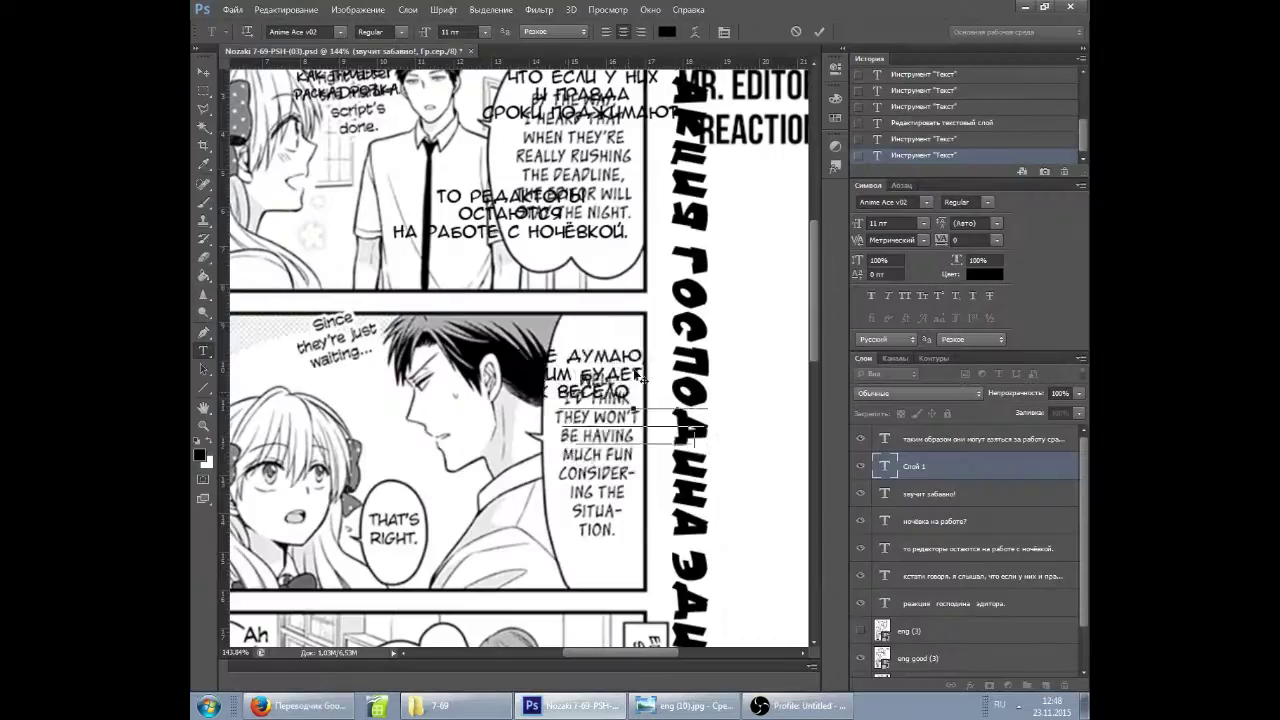
drag(682, 329, 712, 382)
key(ctrl+Return)
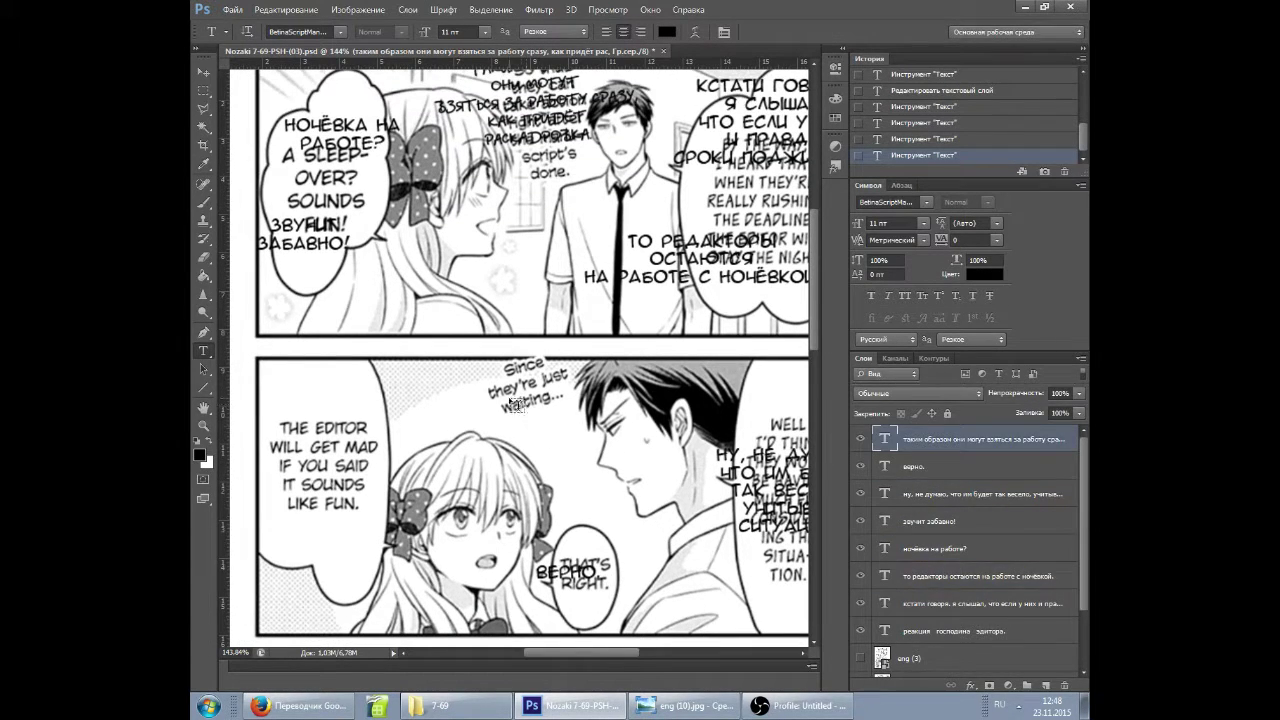
Enter "они там просто ждут..." in BetinaScript over the second panel's "Since they're just waiting..." caption.
click(498, 376)
text(они там просто ждут...)
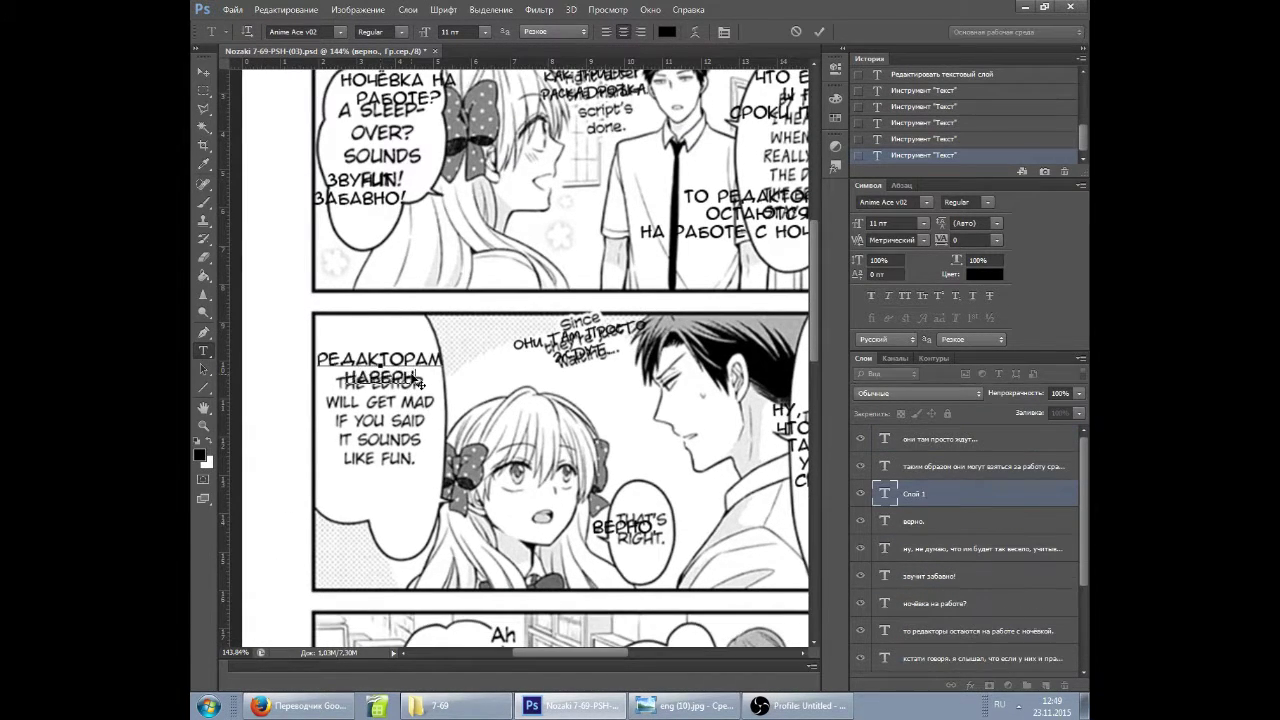
Write "редакторам наверное не понравилось бы, если мы назовём" for the second panel's left bubble and move it above the English text.
text(ЛОСЬ БЫ,)
key(Return)
text(ЕСЛИ НАЗВАТЬ)
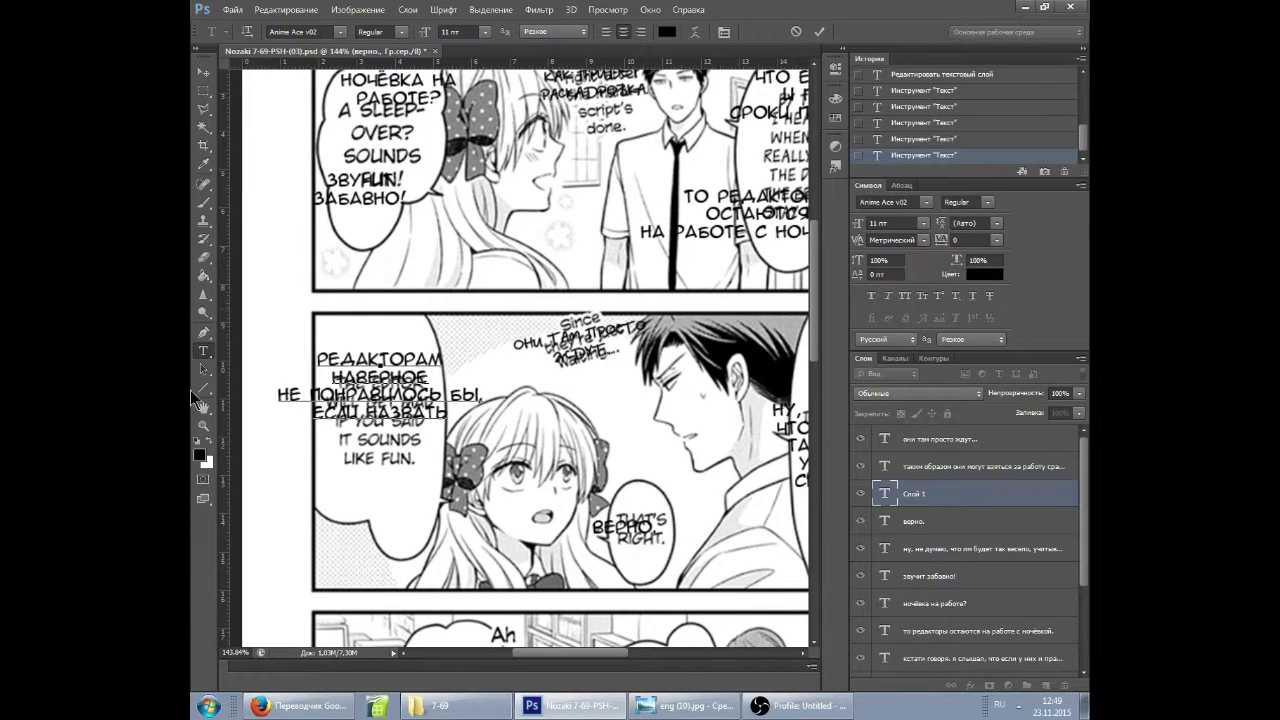
drag(191, 392, 199, 336)
double_click(397, 360)
key(ctrl+a)
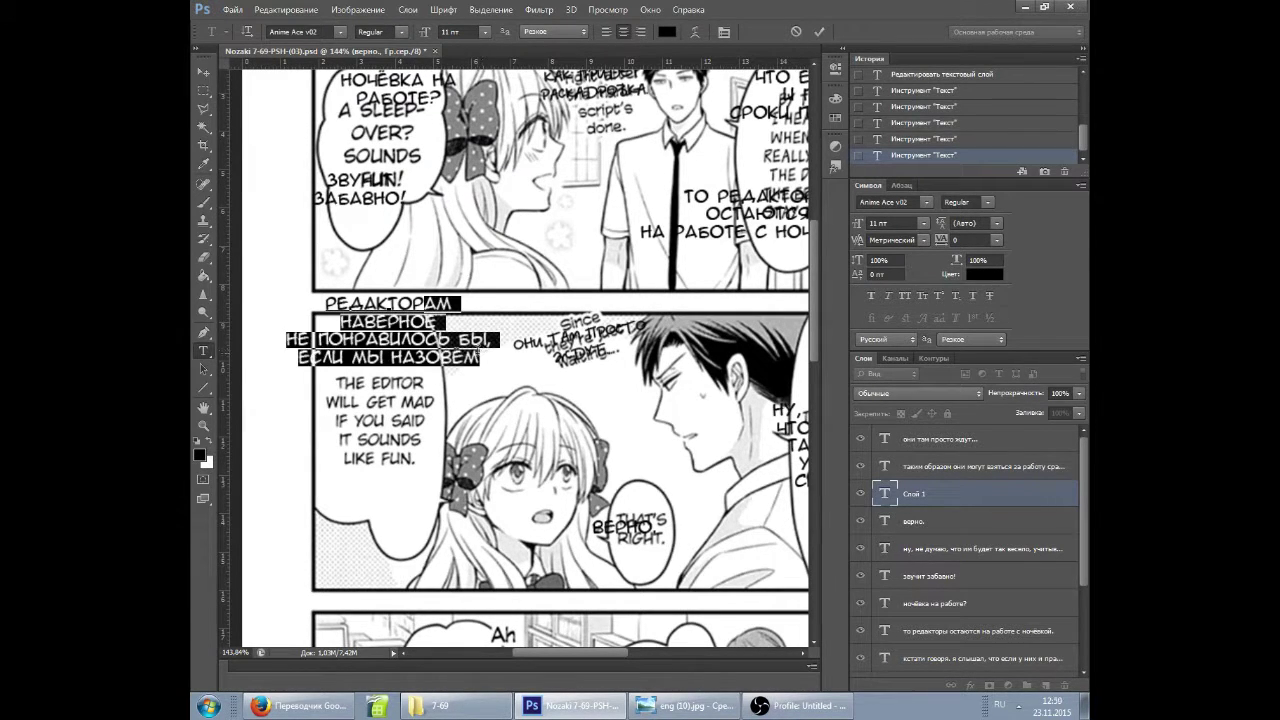
Rework the left bubble's line into "редакторам наверное не понравиться, если мы назовём это дело забавным." and place it over the English text.
click(442, 318)
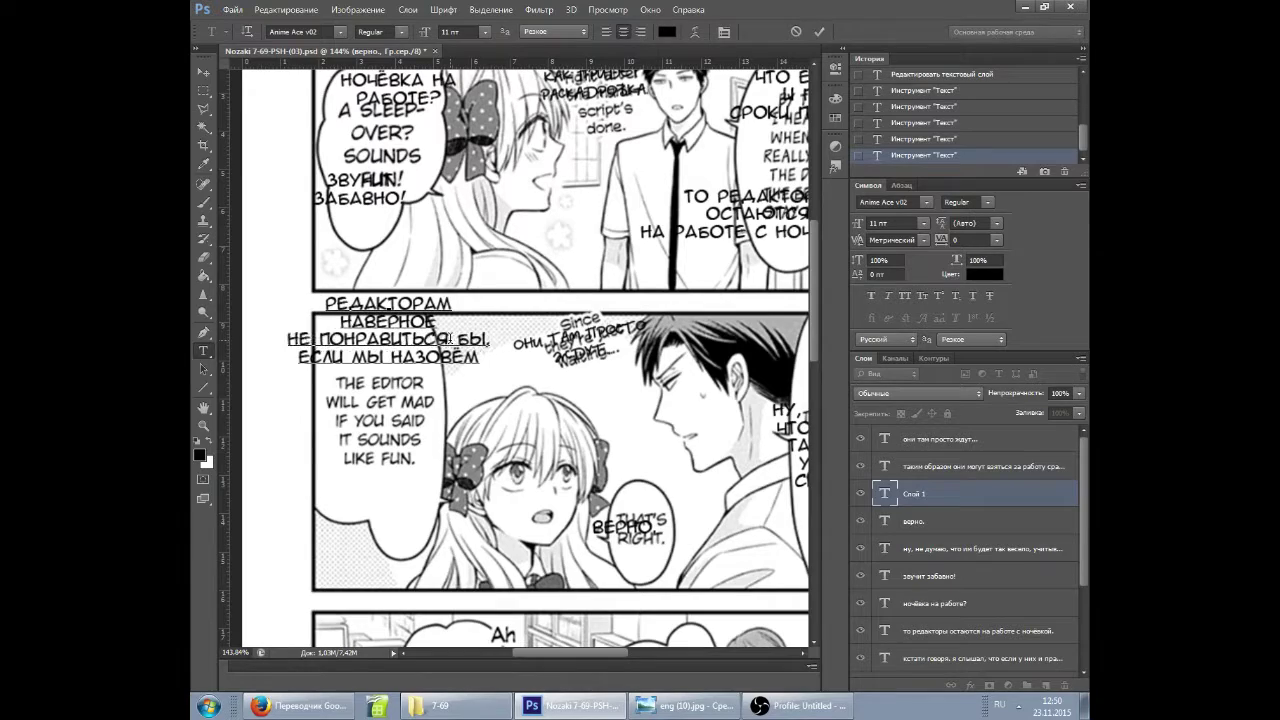
text(.)
click(354, 374)
text(дело)
drag(457, 206, 449, 286)
scroll(449, 286, down, 5)
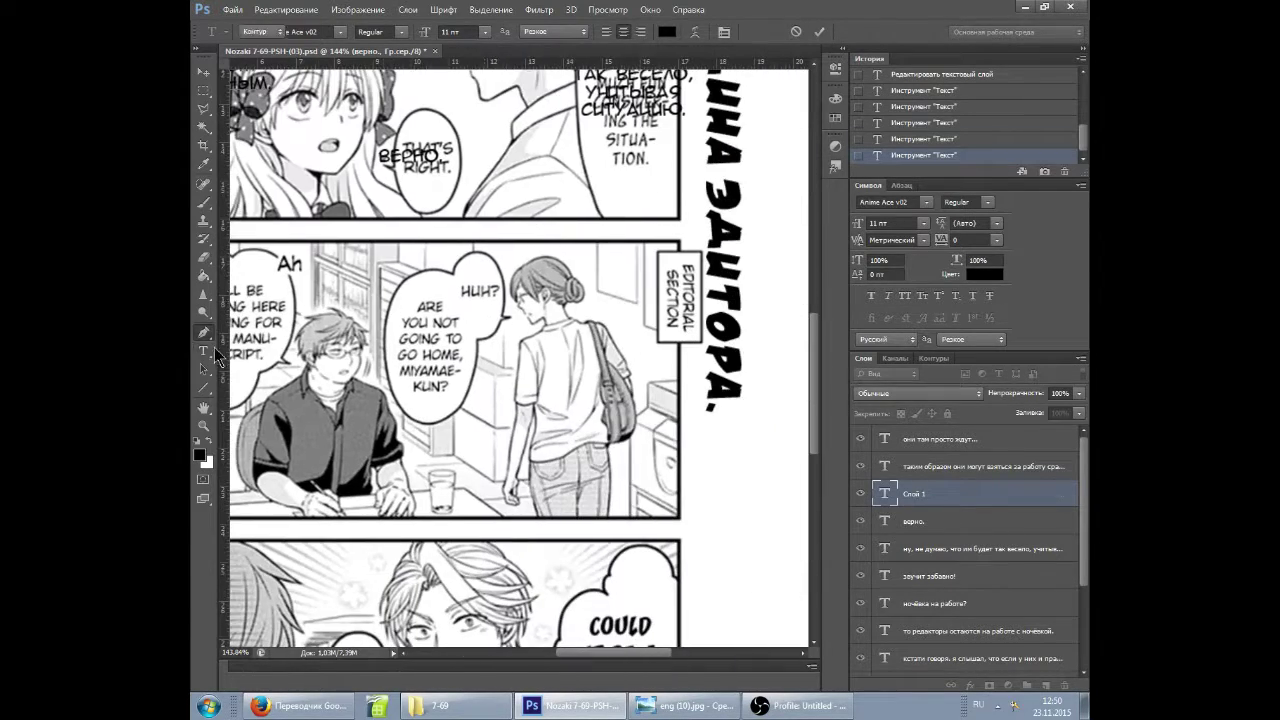
Enter "отдел редакции." beside the "Editorial section" label in the third panel.
click(203, 350)
click(632, 300)
text(отдел редакторов.)
drag(646, 245, 651, 236)
key(BackSpace)
key(BackSpace)
key(BackSpace)
key(BackSpace)
key(BackSpace)
key(BackSpace)
text(ции.)
Change the last word of the vertical page title so it reads "реакция господина редактора.".
click(203, 350)
click(728, 402)
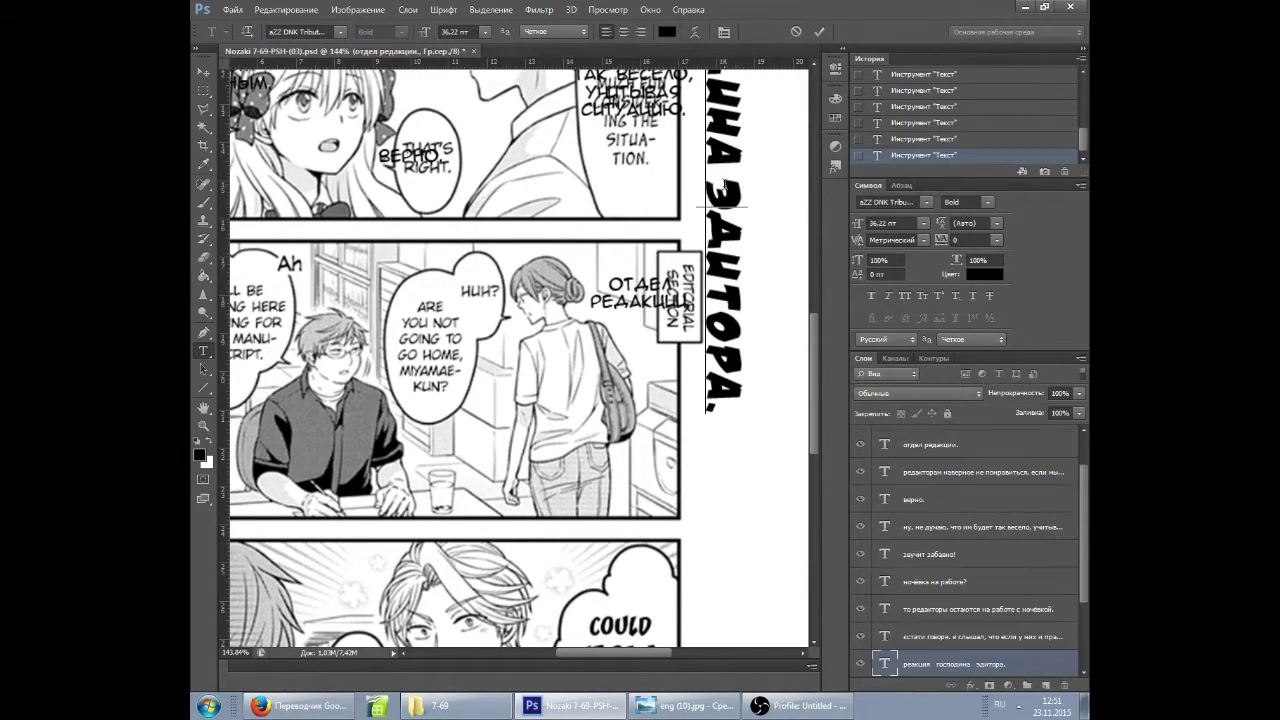
key(BackSpace)
key(BackSpace)
key(BackSpace)
key(BackSpace)
key(BackSpace)
key(BackSpace)
key(BackSpace)
key(BackSpace)
text(редактор)
Enter "что?" over the "Huh?" part of the third panel's right bubble.
click(652, 496)
scroll(652, 496, down, 1)
scroll(652, 496, left, 2)
click(602, 436)
text(что?)
Add "ты не идёшь домой, миямае-кун?" over the main text of the third panel's right bubble.
click(203, 350)
click(543, 465)
text(ты не идёшь домой, миямае-кун?)
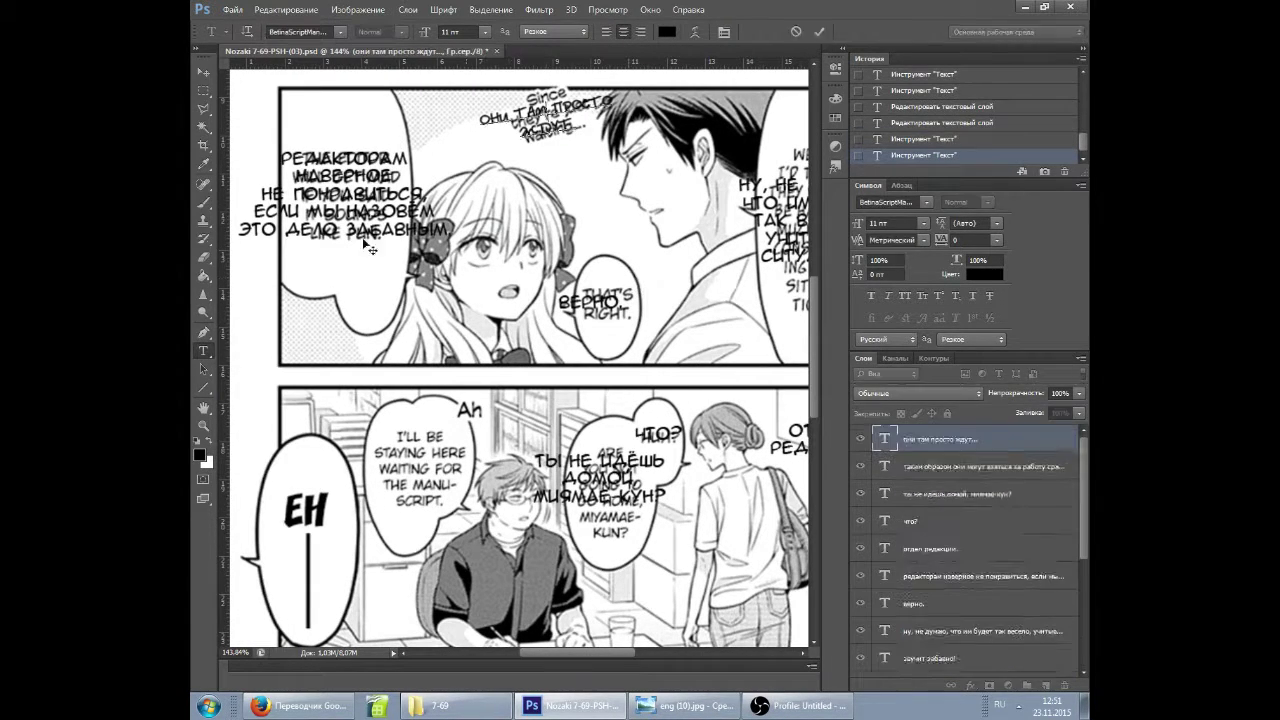
Enter "я останусь" over the third panel's "I'll be staying here" bubble and set its font to Anime Ace v02.
click(412, 434)
text(я останусь)
click(950, 494)
click(950, 466)
click(926, 202)
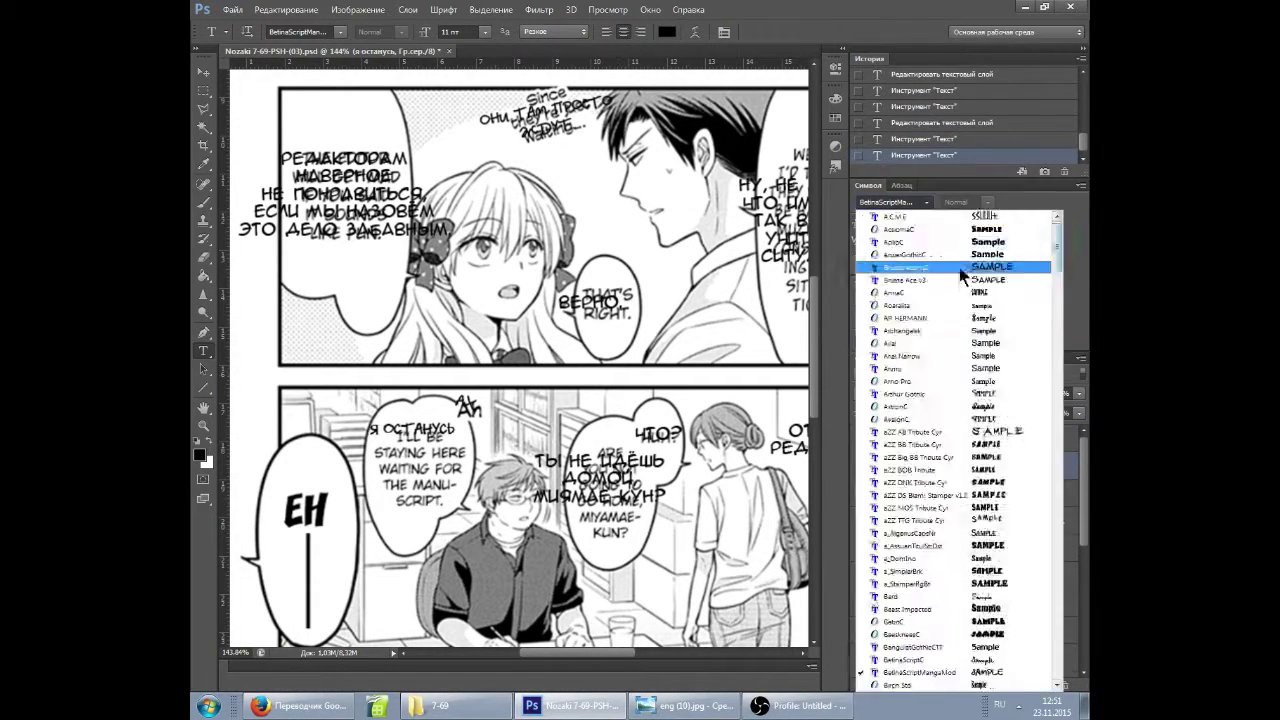
click(960, 268)
Complete the "I'll be staying here" bubble's translation as "я останусь, дождусь раскадровку.".
click(468, 428)
key(BackSpace)
key(BackSpace)
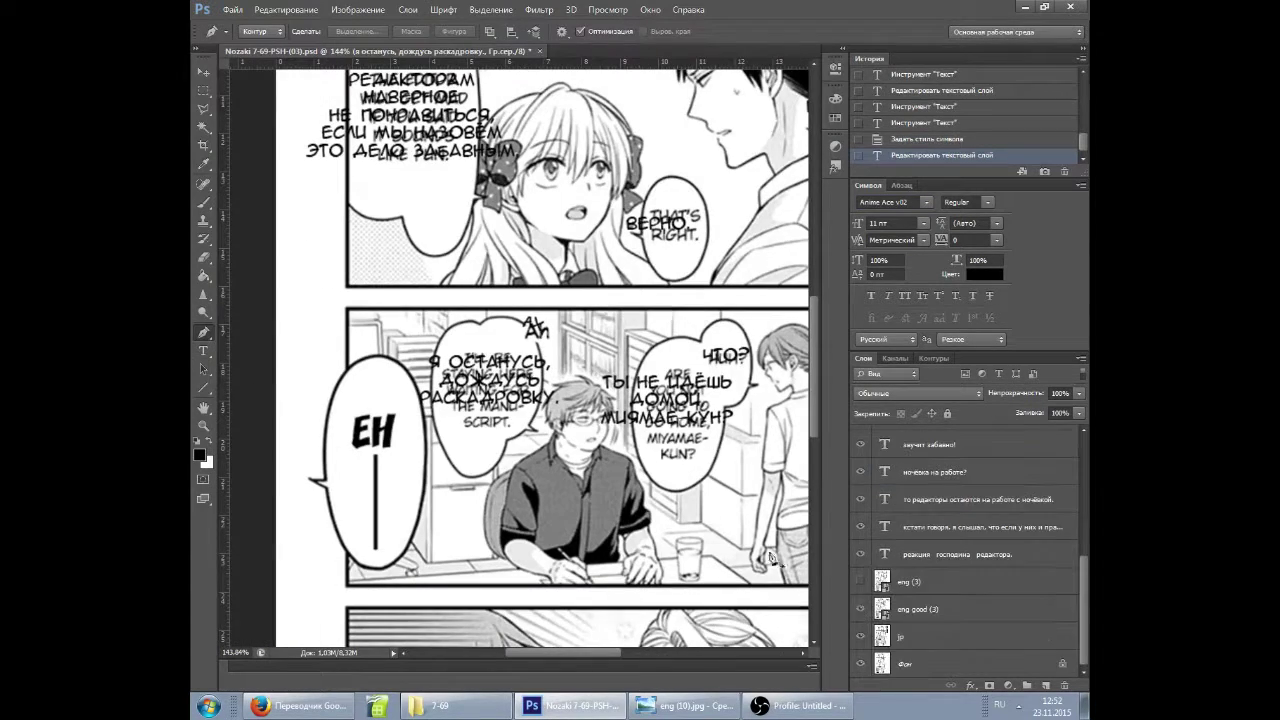
Enter "чтооо?" over the third panel's "EH" bubble and set its font size to 14 pt.
click(330, 440)
text(чтооо?)
key(ctrl+Return)
click(923, 223)
click(890, 328)
Add "ты остаёшься" and "на ночёвку?!" over the fourth panel's right bubble and make both texts faux bold.
scroll(518, 358, down, 4)
scroll(960, 520, down, 1)
scroll(518, 358, right, 3)
click(681, 436)
text(ты остаёшься на)
drag(762, 515, 787, 517)
key(ctrl+Return)
click(647, 508)
text(на ночёвку?!)
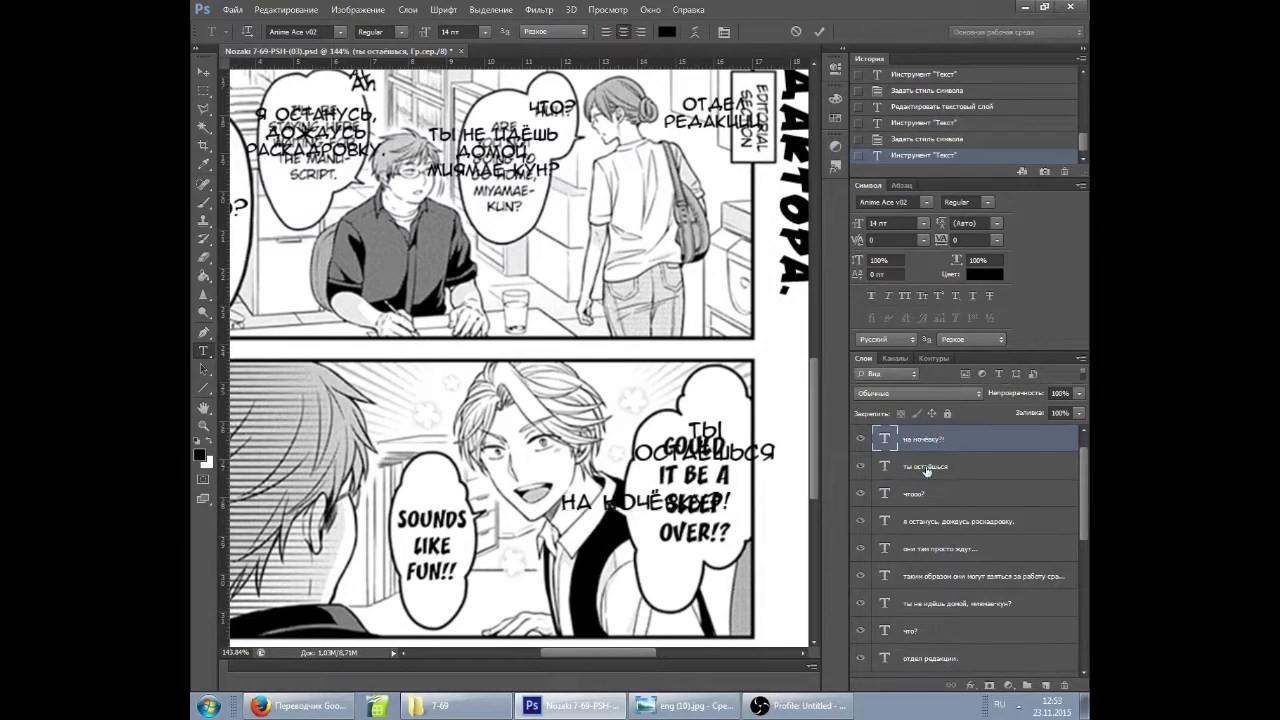
ctrl+click(943, 468)
click(871, 295)
Enter "звучит заманчиво!" over the fourth panel's "Sounds like fun!!" bubble.
click(416, 505)
double_click(441, 505)
drag(427, 430, 439, 459)
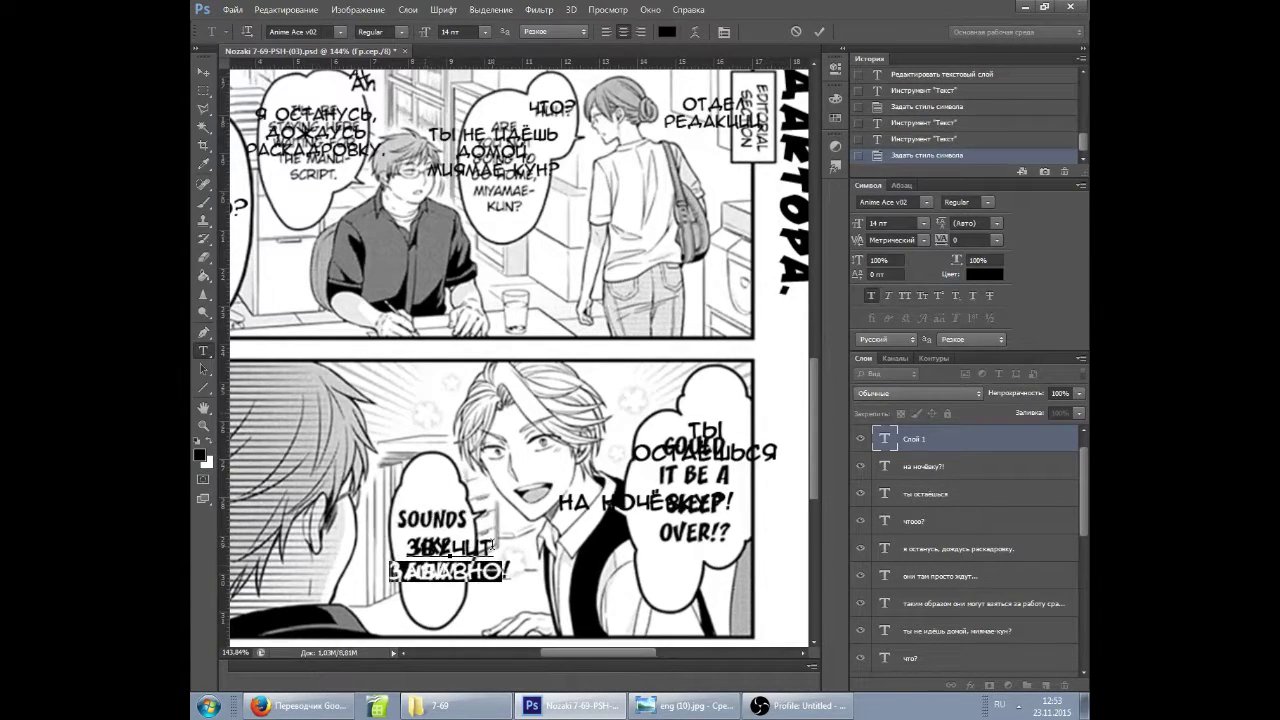
text(заманчиво)
scroll(483, 523, down, 5)
drag(483, 523, 473, 512)
Group all the Russian text layers and name the group "рус текст".
scroll(640, 450, up, 3)
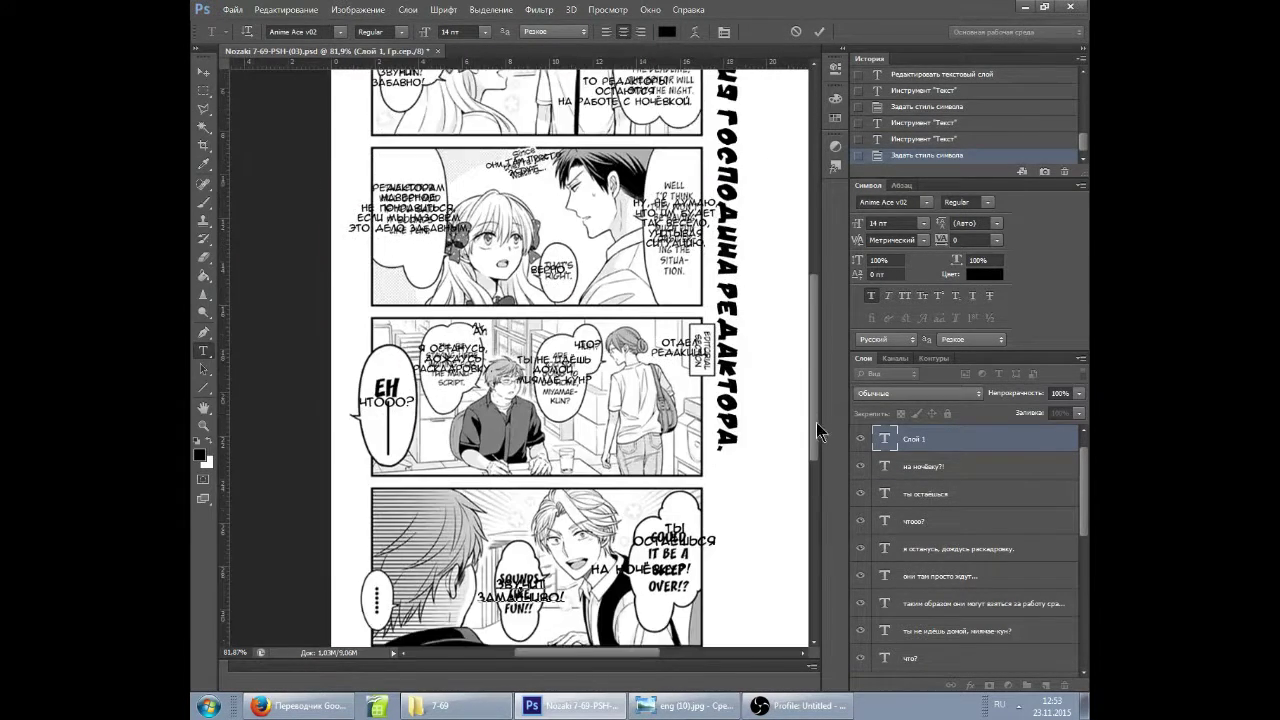
scroll(912, 540, down, 5)
shift+click(909, 560)
key(ctrl+g)
double_click(913, 434)
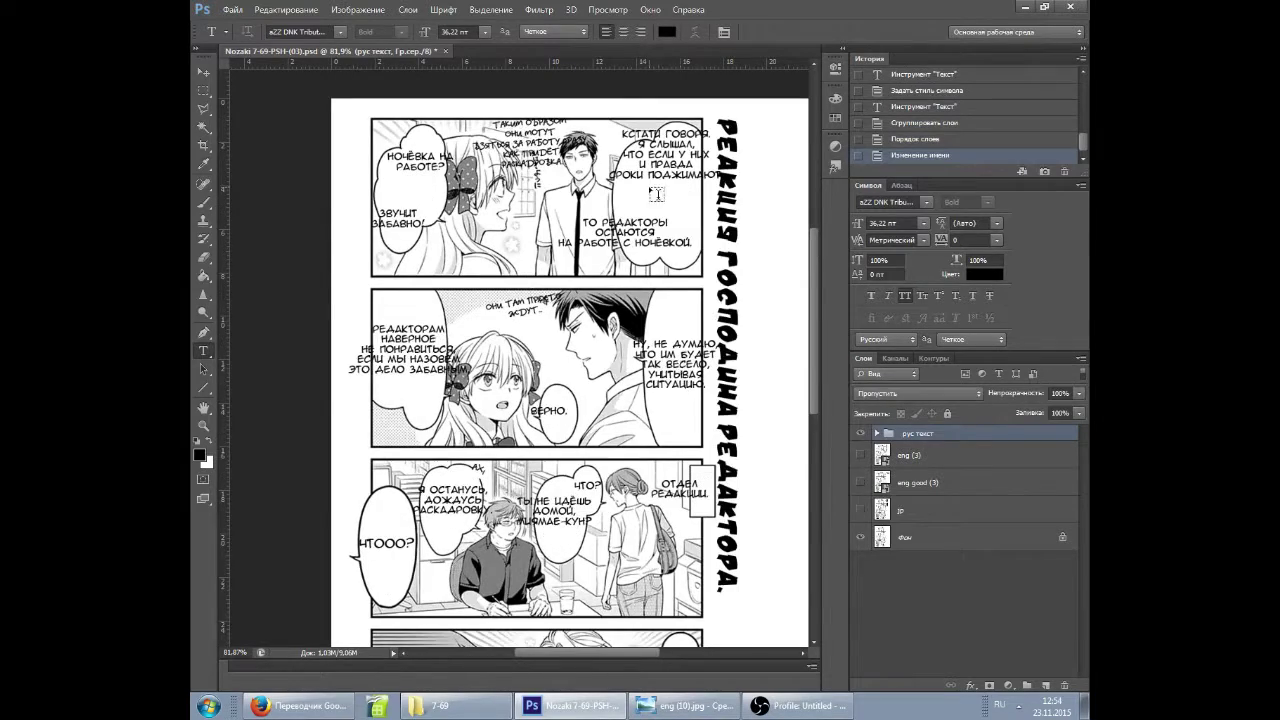
Change the first panel's left bubble to "звучит заманчиво!" and the second panel's right bubble to "ну, не думаю, что они будут там веселиться, учитывая ситуацию.".
click(428, 196)
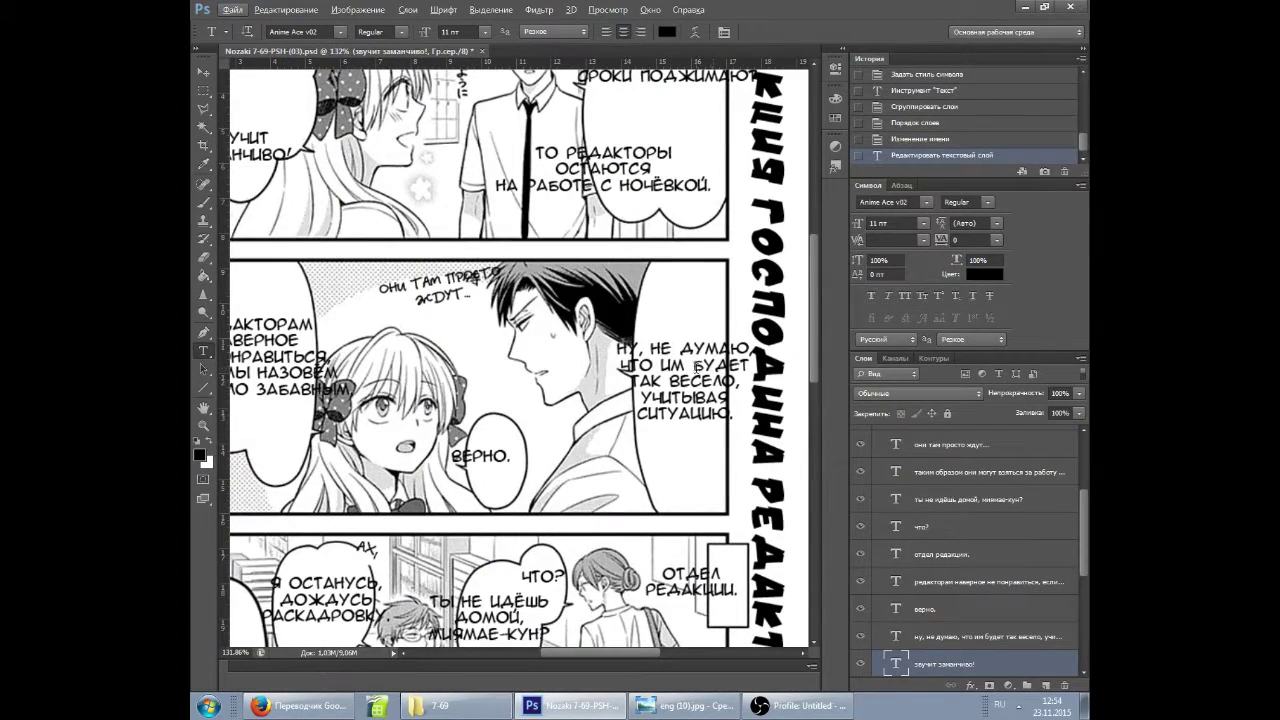
drag(661, 365, 734, 382)
text(они будут там веселиться)
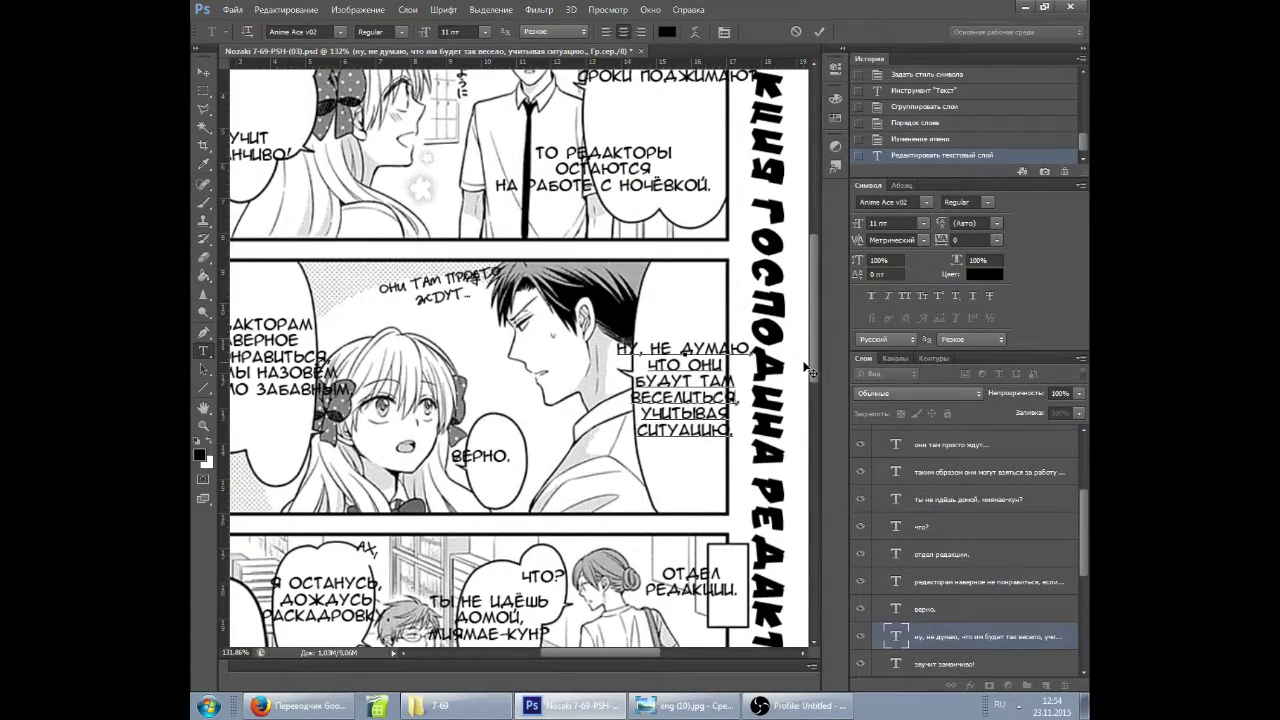
scroll(681, 424, down, 4)
Compare the lower panels' Russian text with the English reference by switching the "рус текст" group and eng good (3) layer visibility.
click(430, 396)
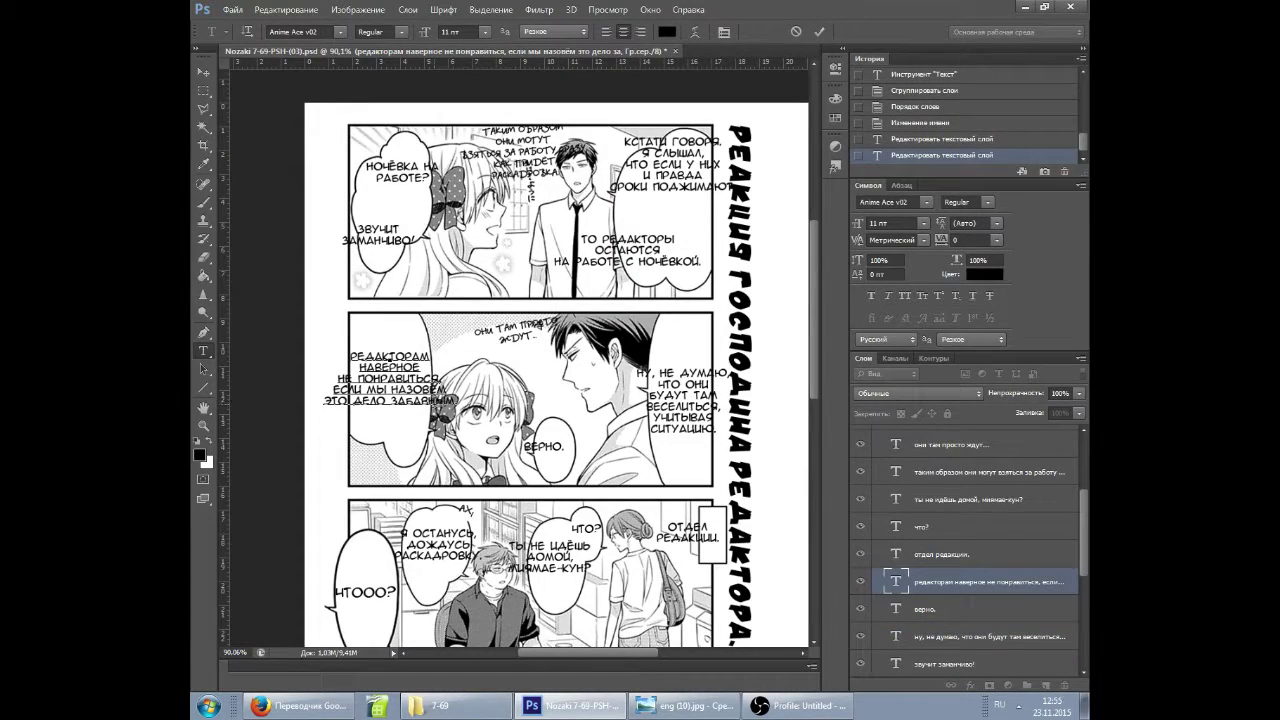
scroll(440, 310, down, 6)
click(897, 540)
scroll(897, 540, down, 2)
click(860, 433)
click(860, 482)
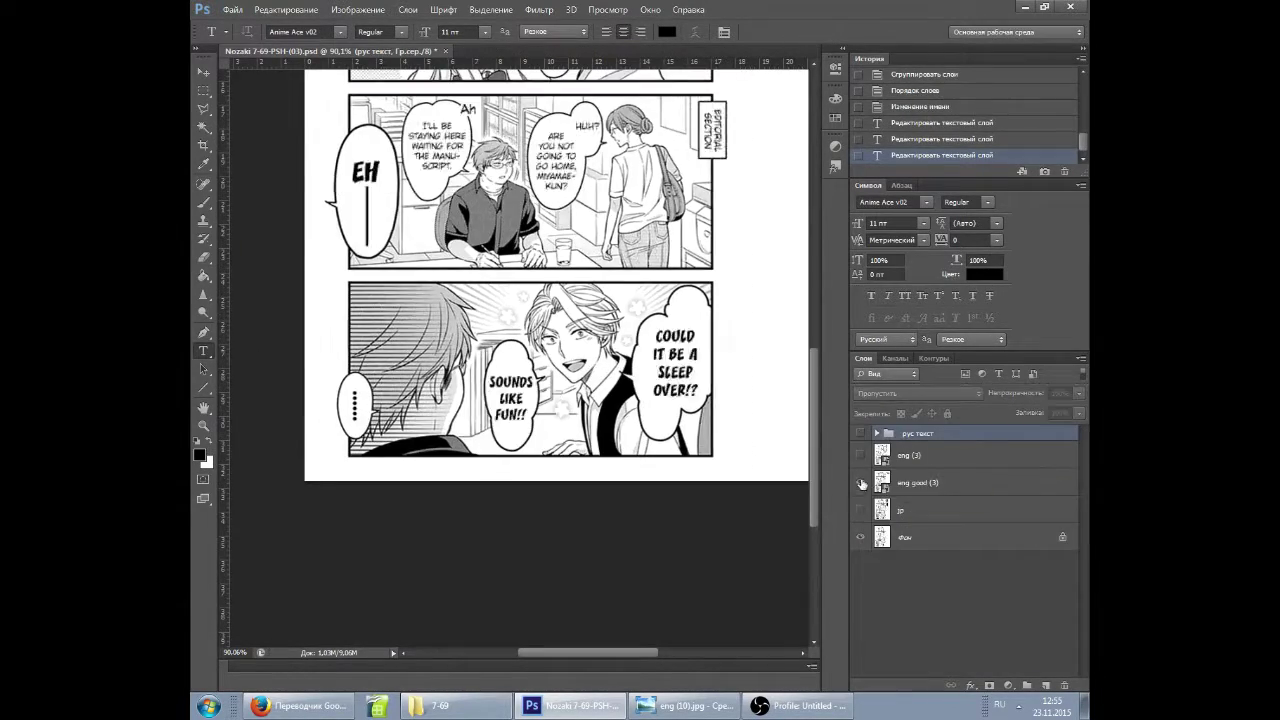
click(860, 482)
click(860, 433)
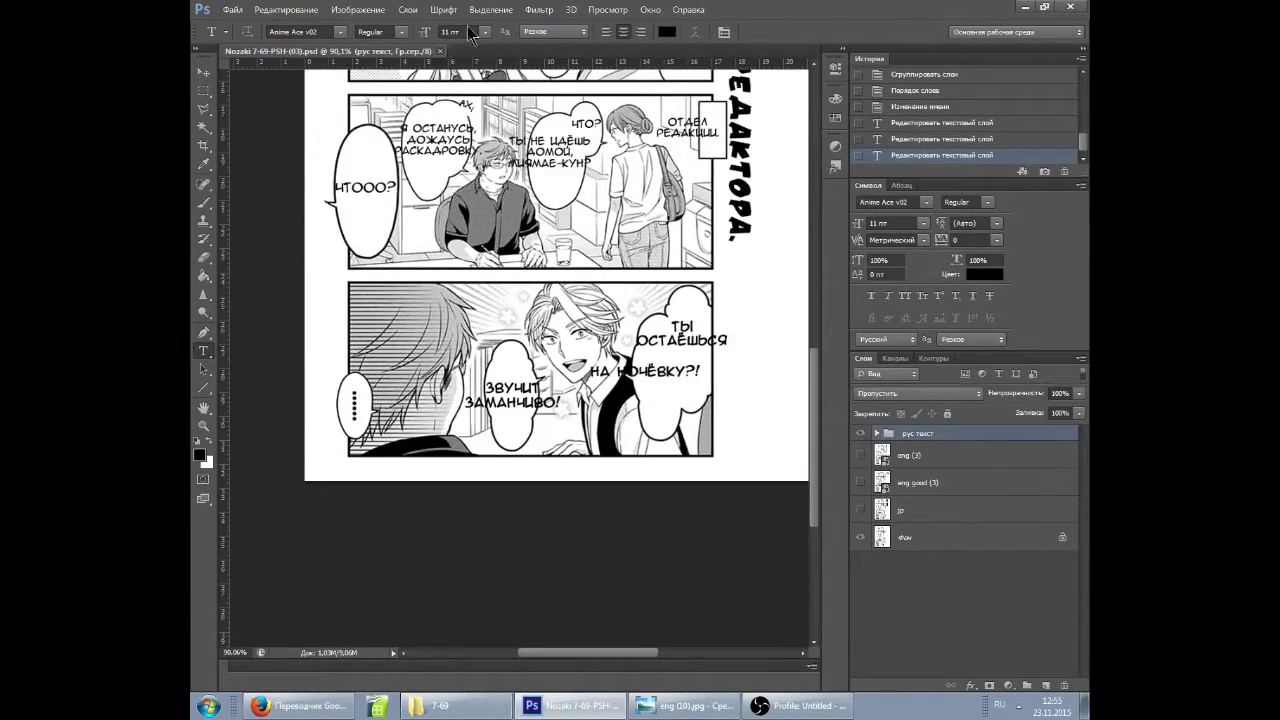
Close page 03, move page 04's jp layer below eng good (4), and show the reference layers.
click(440, 51)
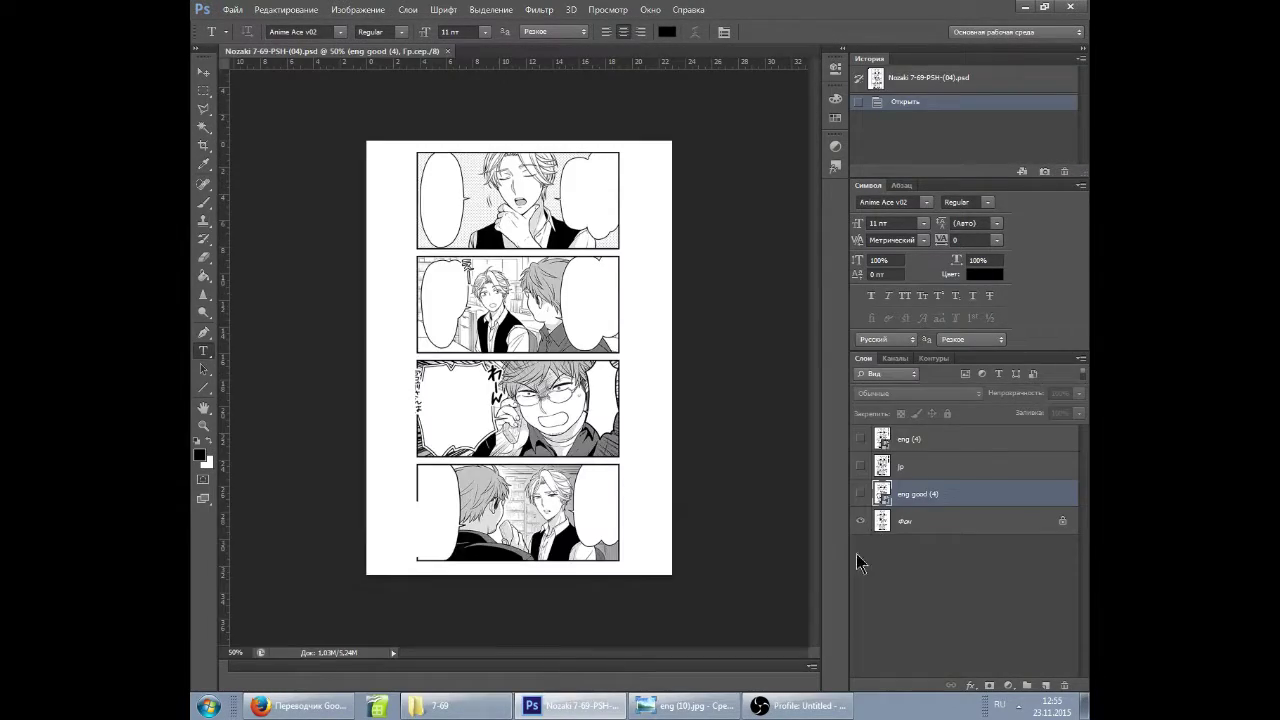
drag(890, 470, 890, 503)
click(860, 494)
scroll(542, 246, up, 4)
scroll(323, 424, down, 3)
scroll(323, 424, down, 1)
scroll(323, 424, up, 5)
click(860, 466)
click(860, 439)
Look up "capable" and "competend" in Google Translate for page 04's title, and hide the eng (4) layer.
click(298, 706)
triple_click(430, 228)
text(capable)
click(570, 706)
click(860, 441)
click(298, 706)
key(BackSpace)
key(BackSpace)
key(BackSpace)
key(BackSpace)
key(BackSpace)
key(BackSpace)
text(ompetend)
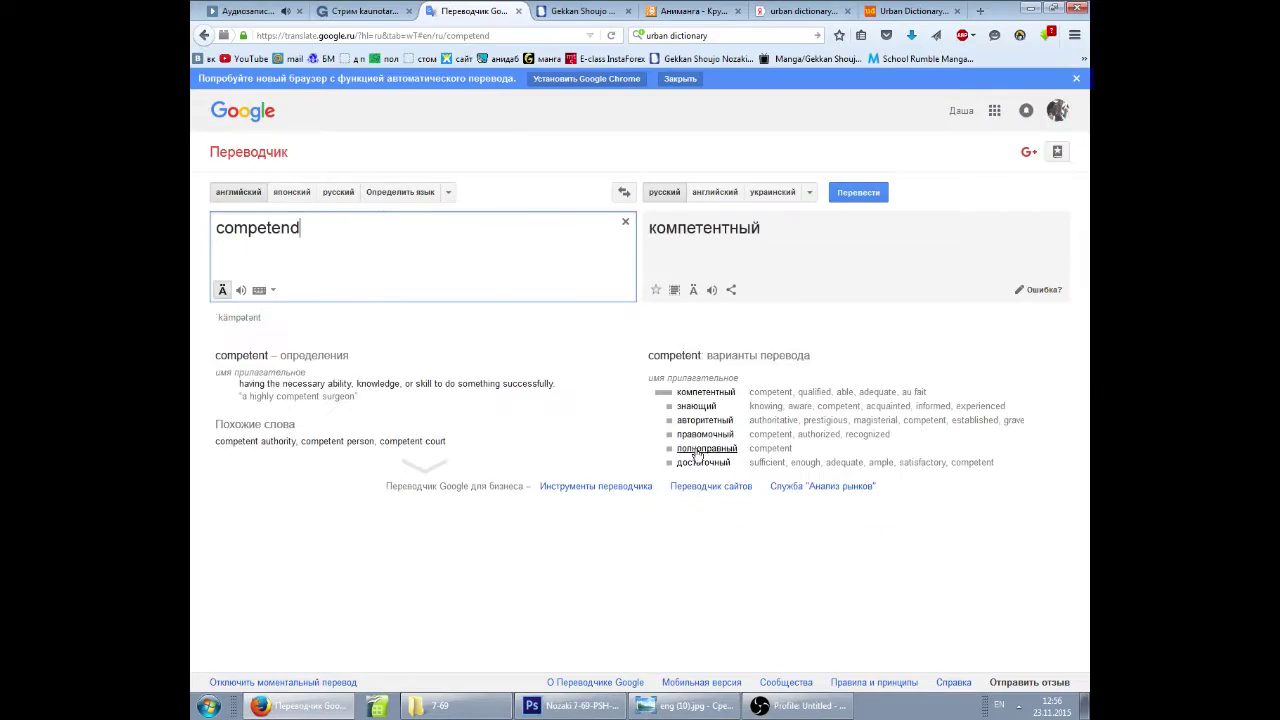
Add the vertical page title "компитентный миямае-сан." over the English title in the aZZ DNK Tribute font.
click(570, 706)
scroll(660, 286, down, 3)
scroll(660, 286, up, 3)
click(212, 31)
click(274, 135)
click(433, 280)
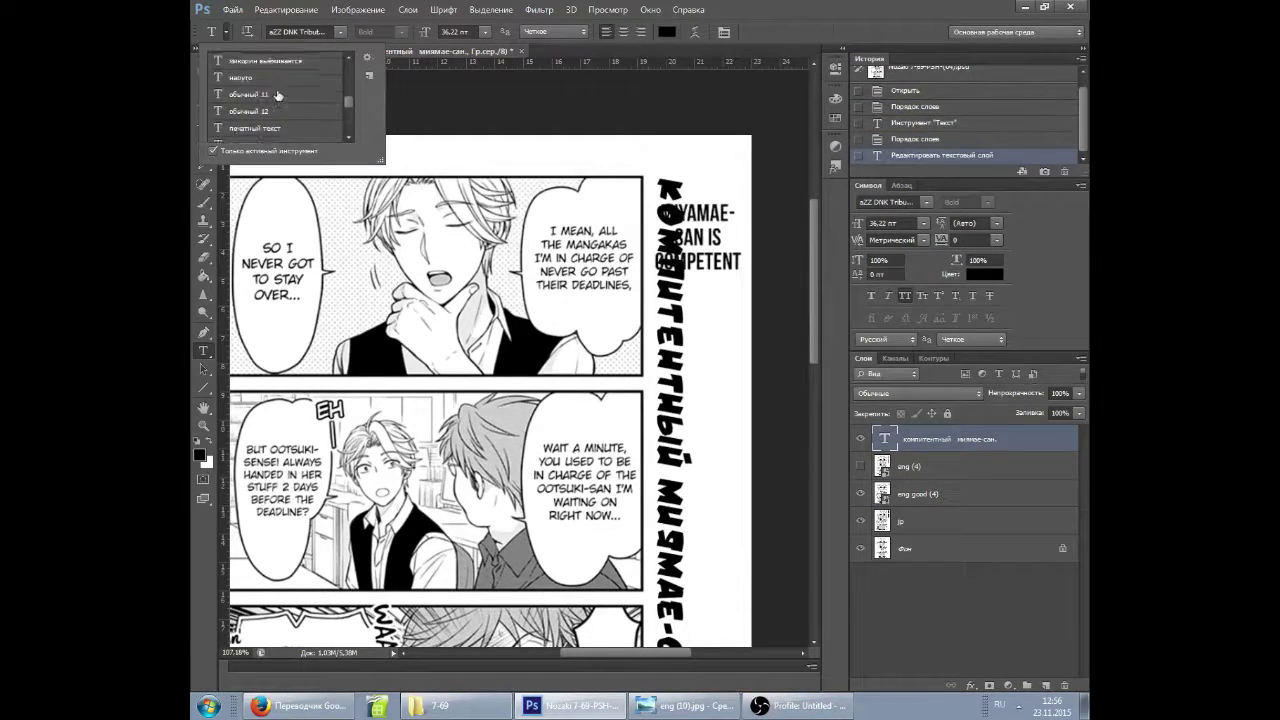
Enter "в смысле никто из моих подопечных мангак, никогда не пропускает свои дедлайны" over the first panel's right bubble in Anime Ace v02, 11 pt.
scroll(555, 312, up, 3)
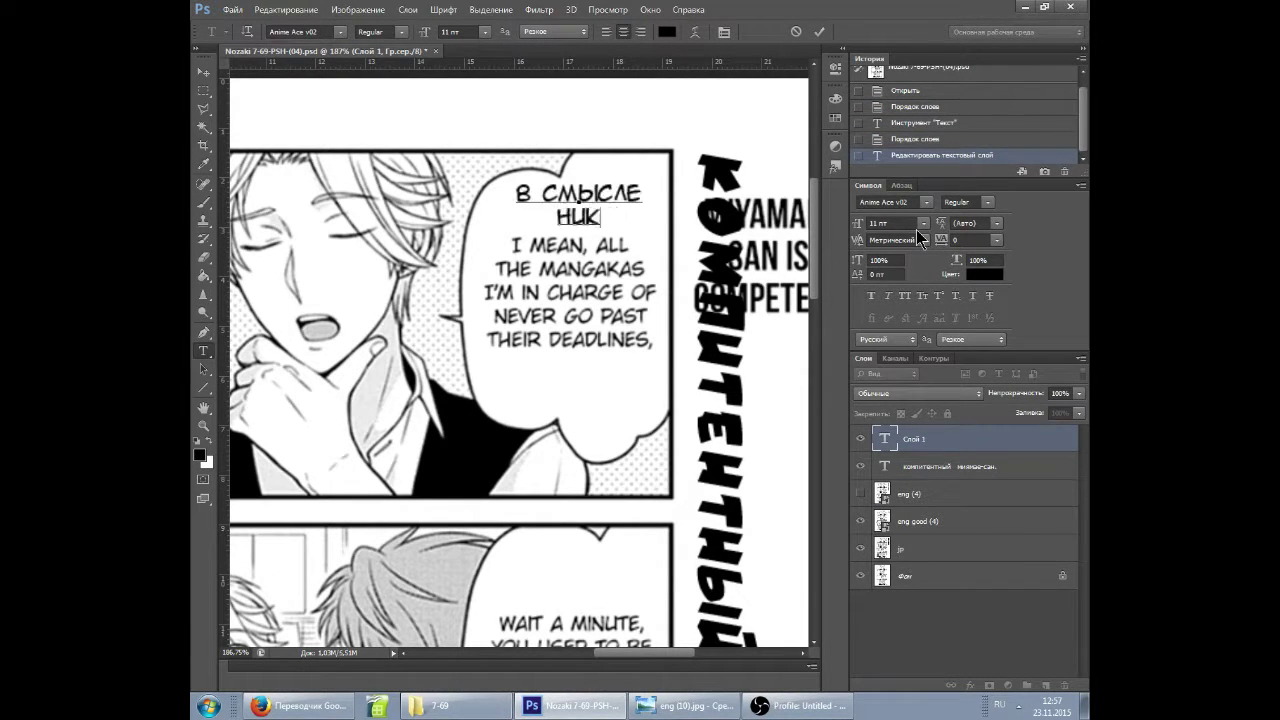
text(мангак, никогда не пропускает свои деадлайны)
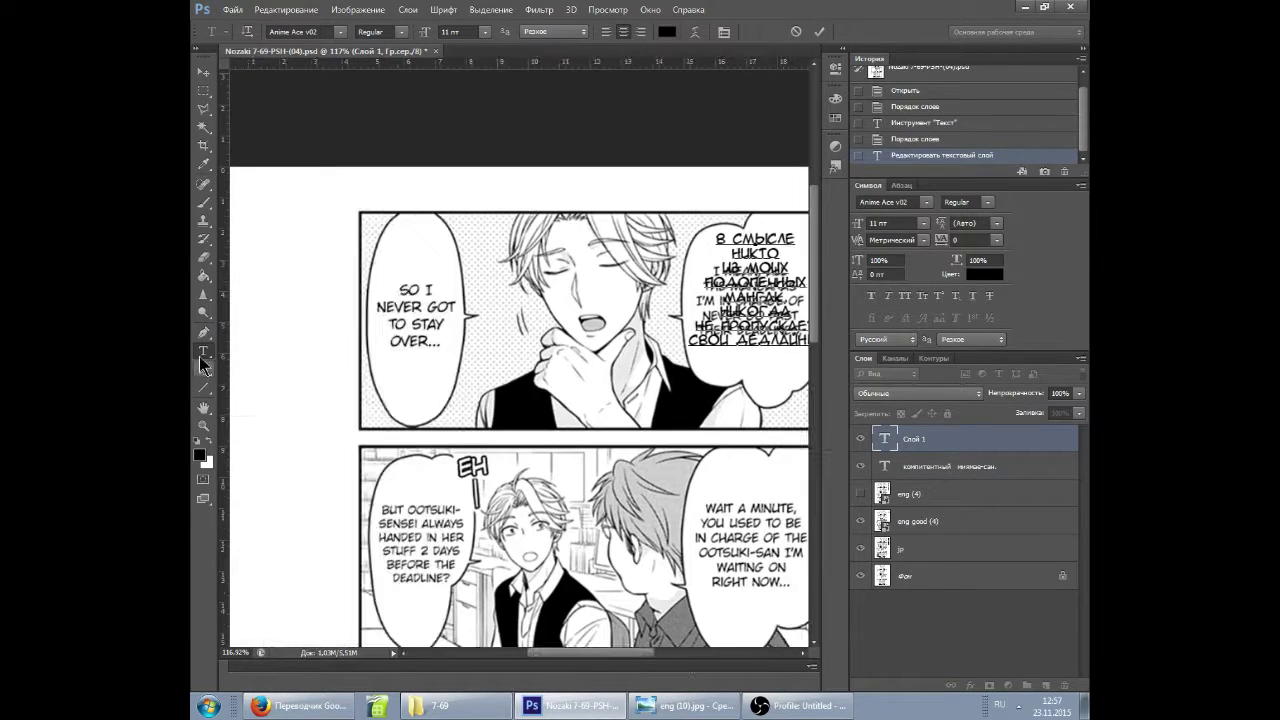
Enter "и поэтому я никогда ещё не оставался здесь с ночёвкой..." over the first panel's left bubble.
click(356, 280)
text(и поэтому ни разу не оставался на ночь...)
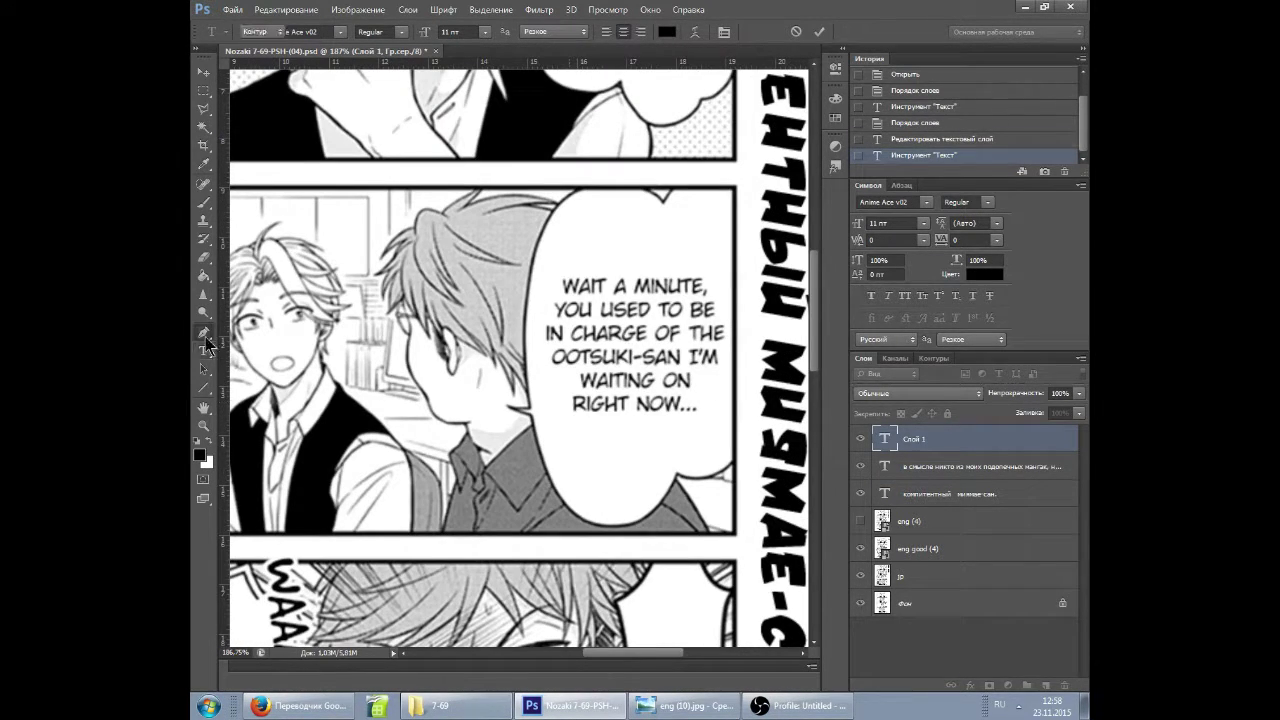
Enter "минутку, ты же раньше был ответсвенен за ооцуки-сан" over the second panel's right bubble and add an outlined "что?" over the "EH" effect.
text(минутку, ты же раньше был ответсвенен за оо)
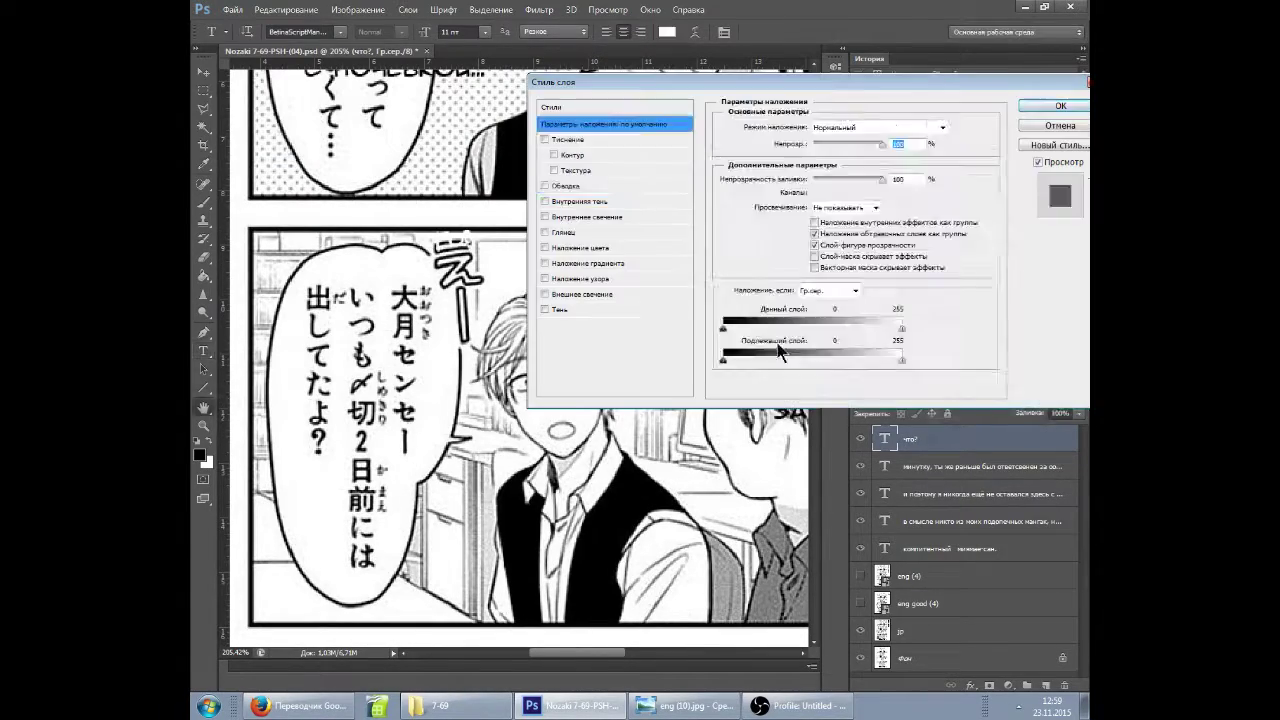
key(Return)
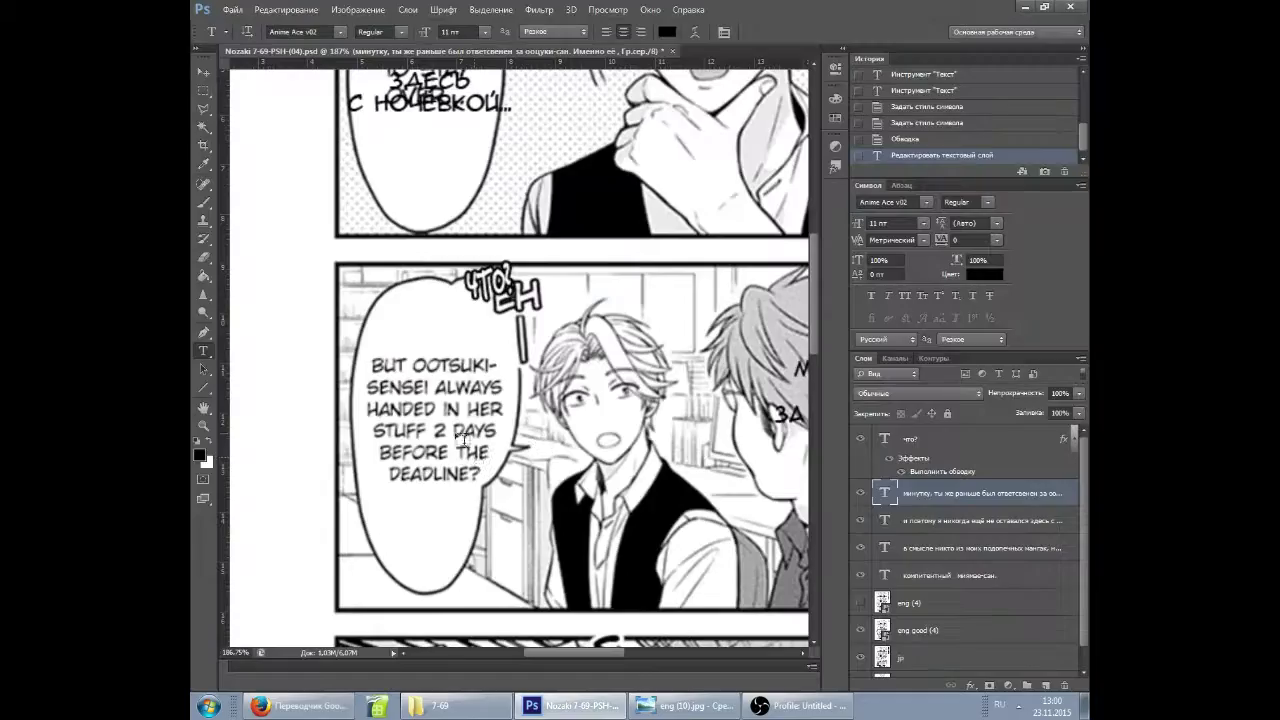
Enter "но ведь ооцуки-сенсей всегда передавала свою работу дня за два до дедлайна." over the second panel's left bubble.
click(382, 342)
text(НО ВЕДЬ ООЦУКИ-САН ВСЕГДА ПЕРЕДАВАЛА СВО)
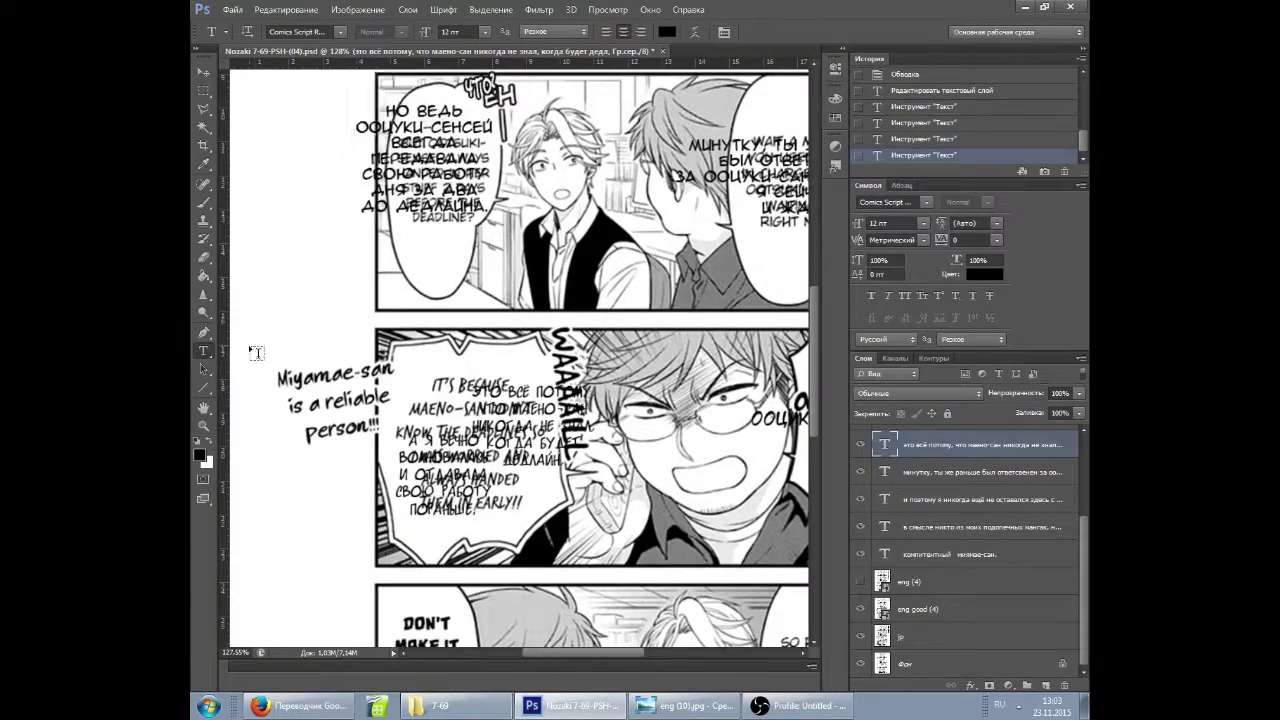
Add the side note "миямае-сан очень надёжный человек!" beside the third panel, using a handwritten text preset.
click(214, 31)
click(280, 90)
click(335, 388)
text(миямае-сан)
key(Return)
text(очень надёжный)
drag(523, 348, 515, 294)
key(Return)
text(человек!)
scroll(500, 400, down, 1)
key(ctrl+Return)
Make the third panel's side note faux bold and insert "а" at its beginning.
click(871, 295)
click(323, 331)
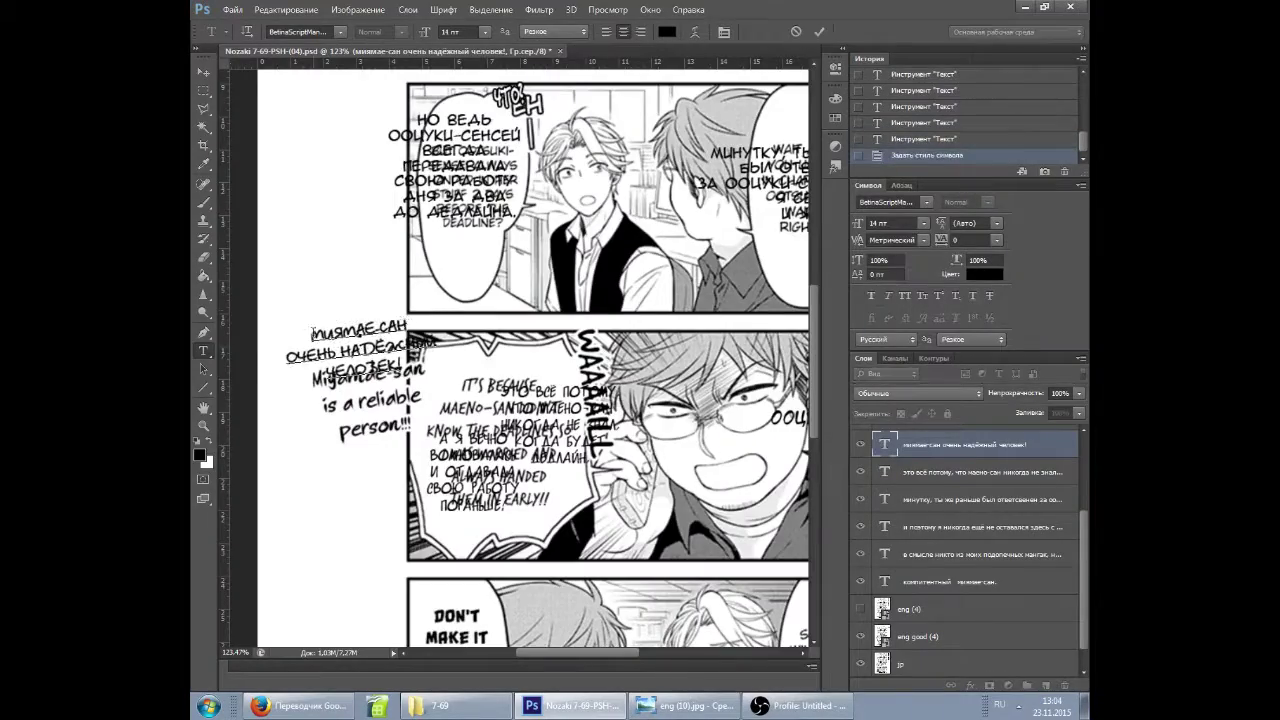
text(а)
Enter "значит люди меняются в худшую сторону, после знакомства с тобой, миямае-кун..." over the fourth panel's right bubble.
scroll(500, 400, down, 3)
click(963, 581)
click(860, 636)
click(860, 636)
click(963, 471)
click(604, 327)
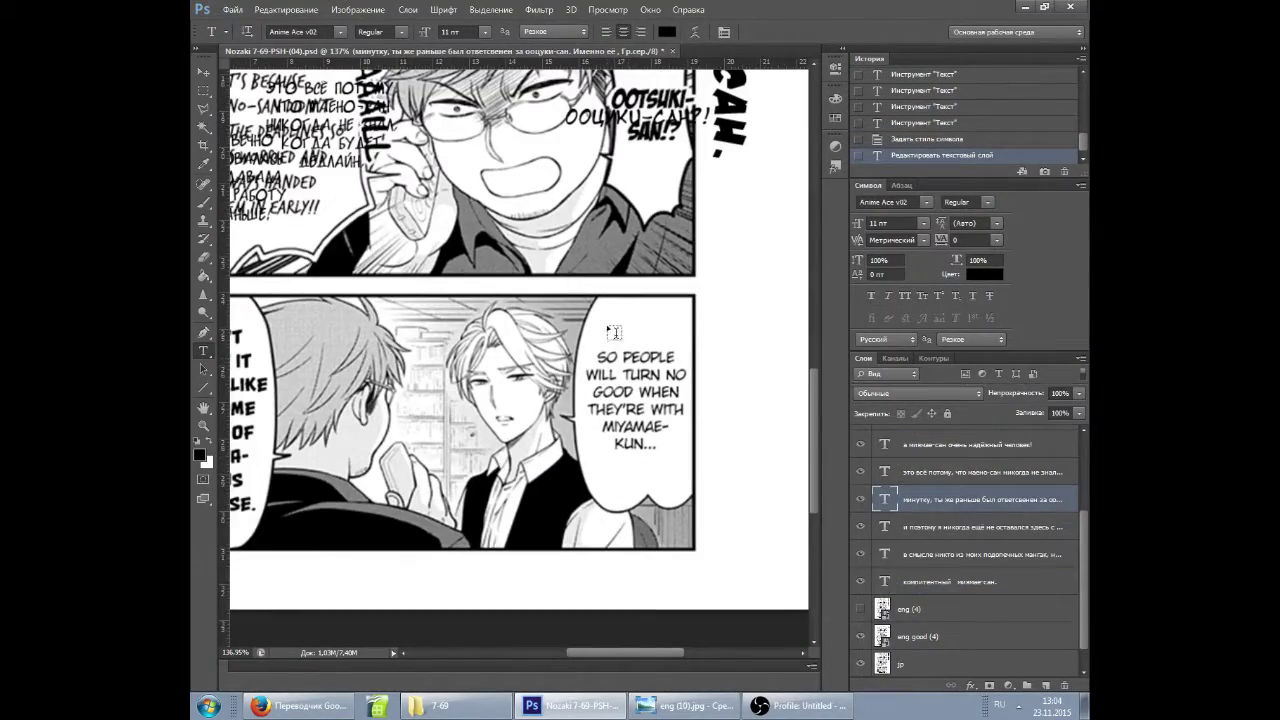
text(значит люди меняются)
key(Return)
text(в худшую)
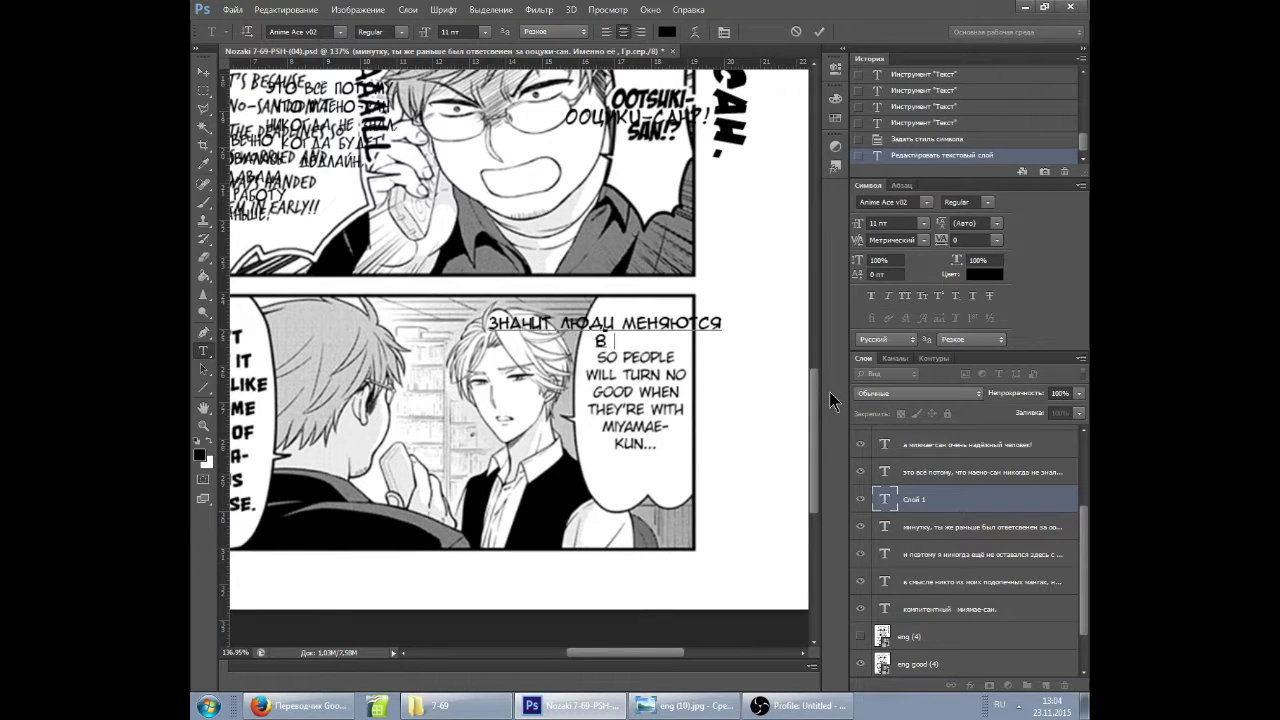
key(Return)
text(сторону,)
key(Return)
text(после знакомства с тобой. ...)
drag(709, 303, 741, 254)
text(миямае-кун...)
Replace "знакомства" with "работы" and "худшую" with "нелудшую" in the fourth panel's right bubble, and reposition the text.
double_click(547, 330)
text(работы)
key(Return)
drag(637, 266, 672, 315)
mouse_move(625, 652)
mouse_down()
mouse_move(579, 652)
mouse_move(635, 652)
mouse_up()
click(591, 366)
key(BackSpace)
text(нел)
drag(656, 304, 689, 255)
drag(629, 655, 581, 656)
key(ctrl+Return)
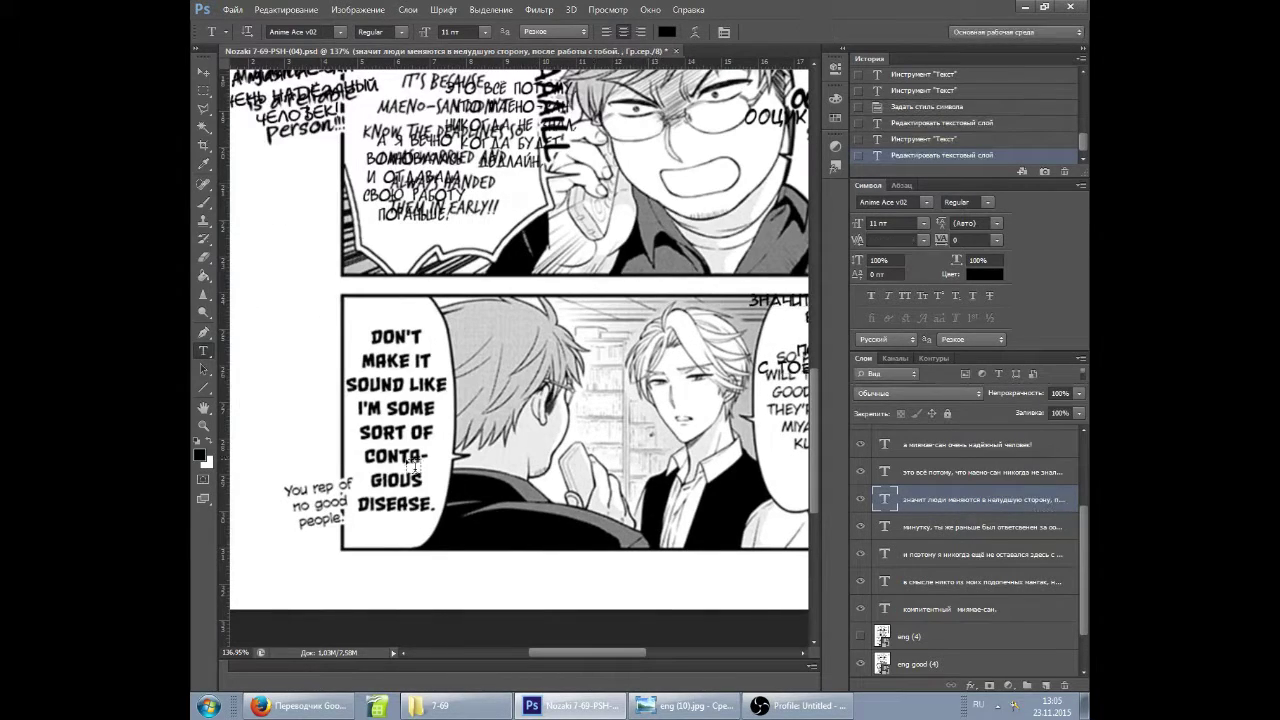
Look up "contagious" from the fourth panel's left bubble in Google Translate.
click(298, 706)
text(cont)
click(570, 706)
Enter "не говори это так, будто я какая-то заразная инфекция." beside the fourth panel's left bubble.
click(297, 349)
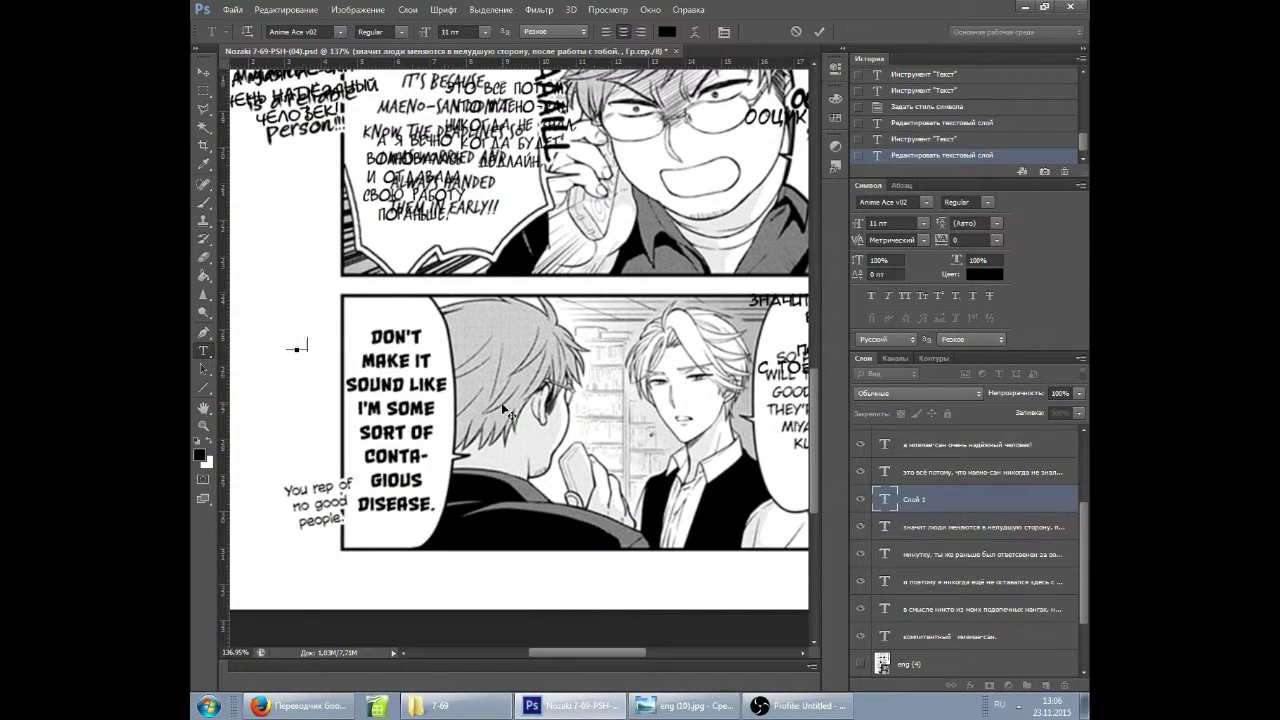
text(НЕ ГОВОРИ ЭТО ТАК, БУДТО Я КАКАЯ-ТО ЗАРАЗНАЯ)
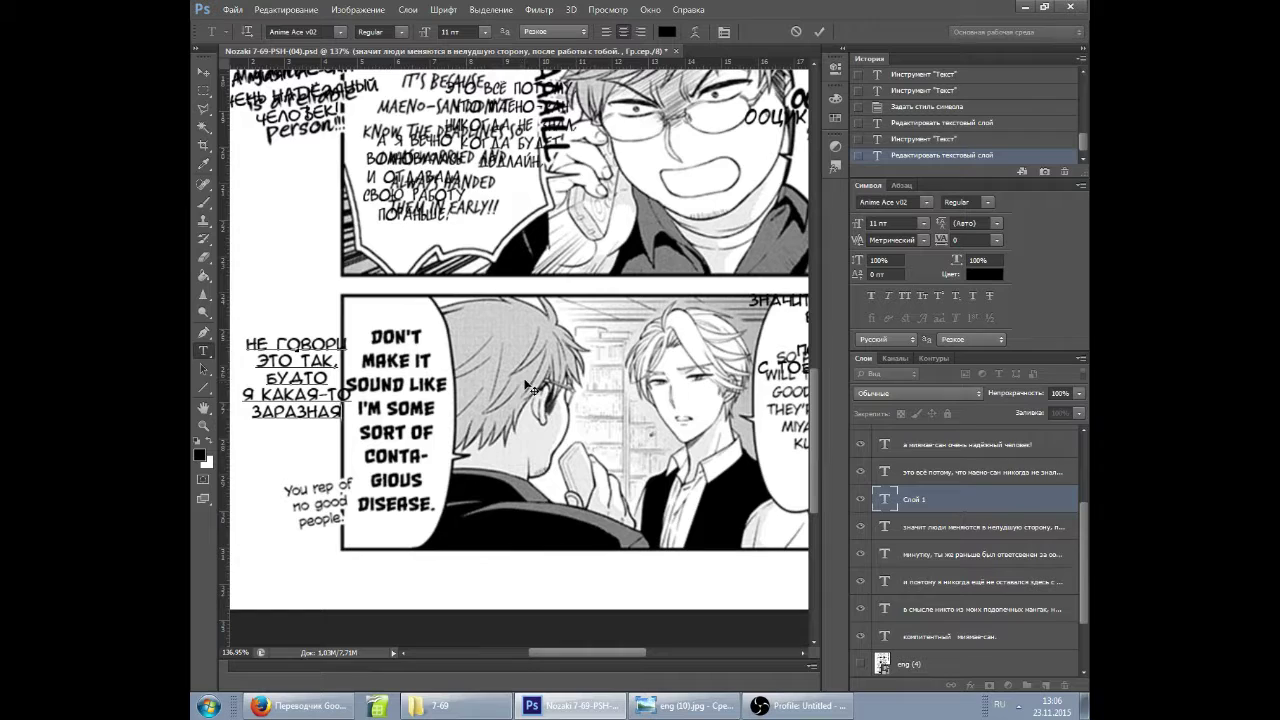
text(инфекция.)
drag(540, 375, 546, 349)
Change the ending of the left bubble's translation to "болезнь заразная.", move the text onto the bubble and enlarge its font.
drag(268, 368, 426, 404)
text(болезнь)
key(Return)
text(заразная.)
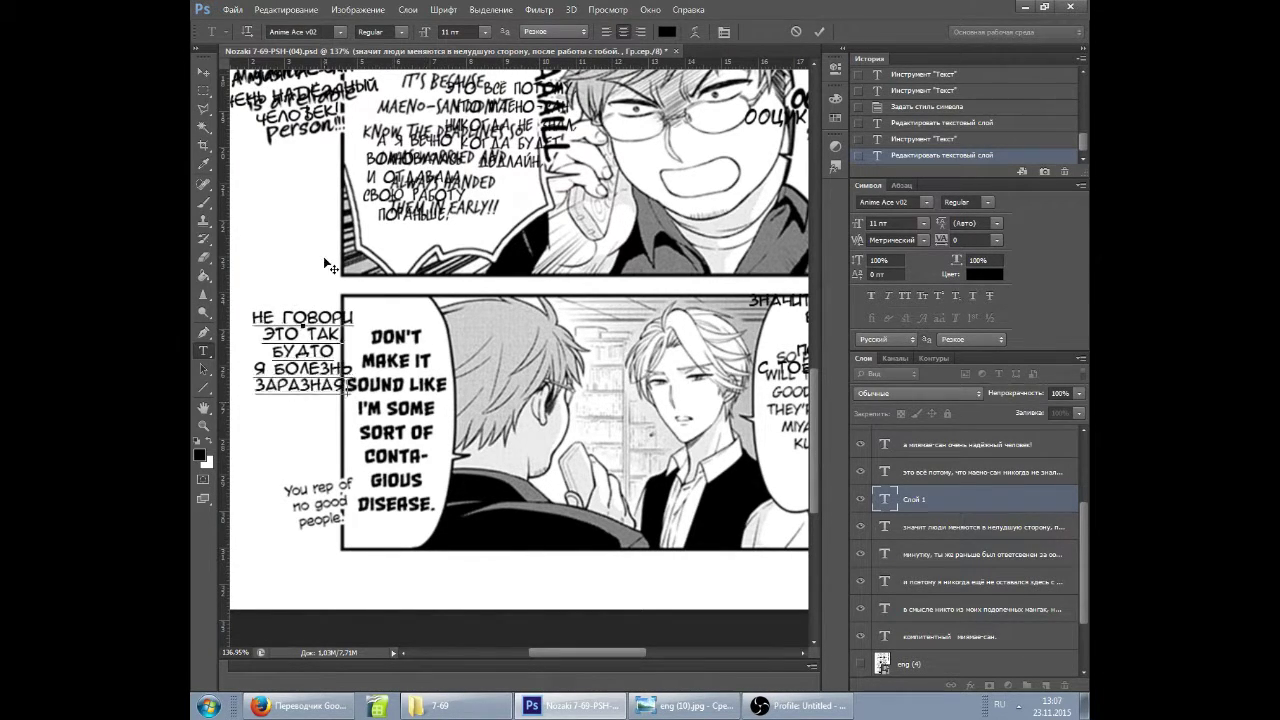
drag(326, 262, 404, 315)
key(ctrl+Return)
click(923, 223)
click(890, 344)
Choose a text preset for the fourth panel's side note and look up "rep of" in Google Translate.
click(222, 31)
click(276, 100)
click(298, 705)
drag(298, 228, 194, 229)
text(rep of)
click(570, 705)
Add the side note "ты, представитель нехороших людишек" over "You rep of no good people!" beside the fourth panel.
click(300, 547)
text(ты,)
key(Return)
text(представитель)
key(Return)
text(нехорошего)
key(Return)
text(человека)
drag(352, 494, 378, 482)
drag(348, 566, 374, 585)
text(их)
key(Return)
text(людишек)
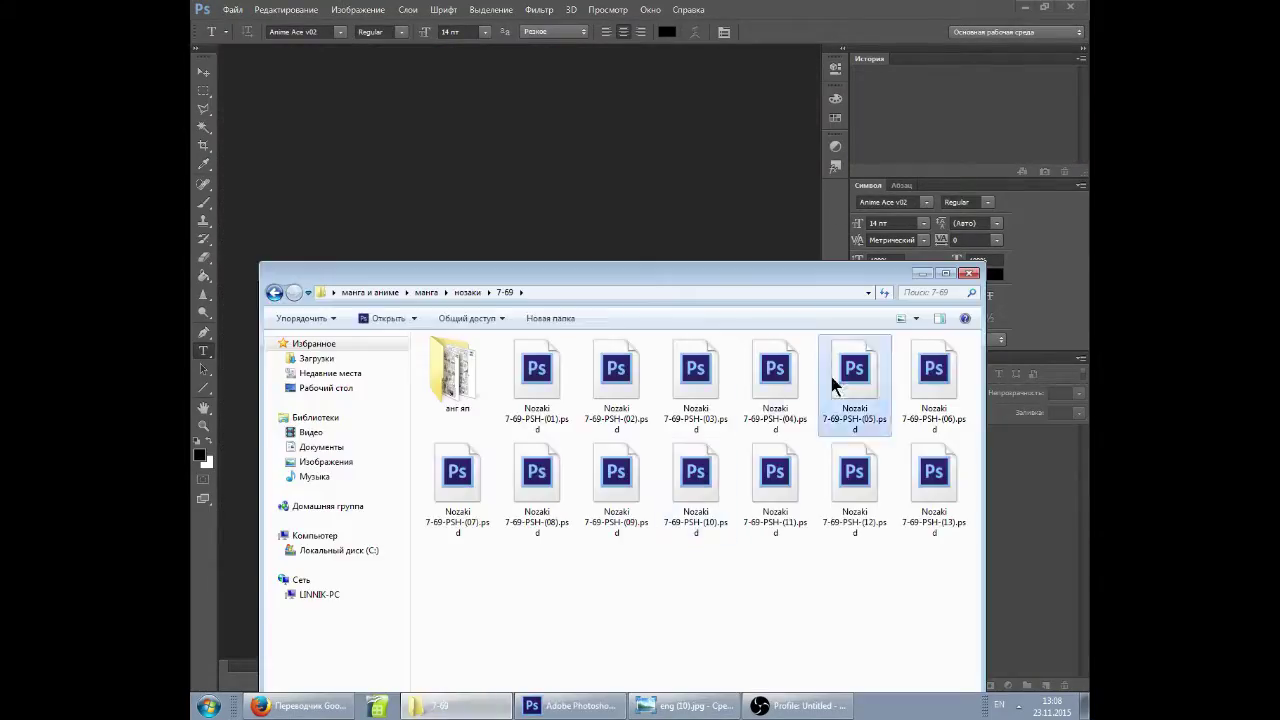
Open Nozaki 7-69-PSH-(05).psd and show its jp and eng good (5) reference layers over the cleaned page.
double_click(840, 368)
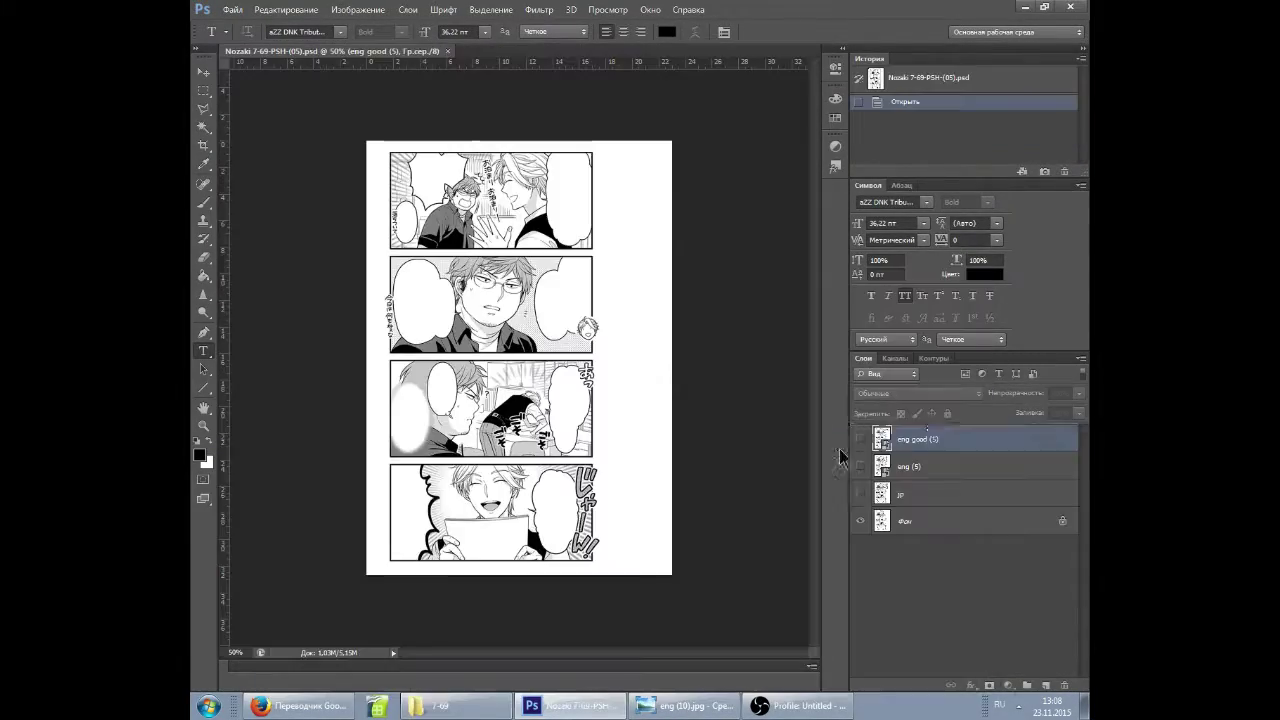
mouse_move(917, 494)
mouse_down()
mouse_move(917, 432)
mouse_move(905, 505)
mouse_up()
scroll(519, 300, up, 3)
click(860, 494)
scroll(445, 300, up, 2)
scroll(445, 438, down, 3)
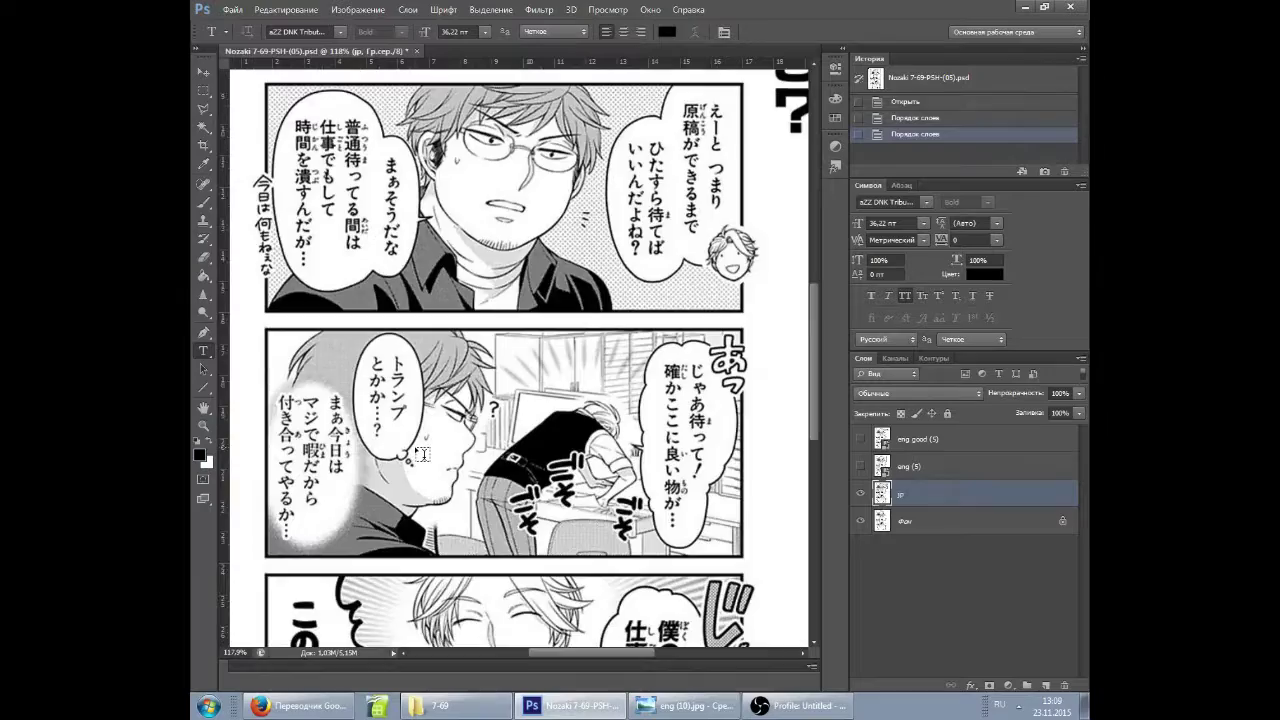
scroll(444, 437, down, 3)
click(860, 438)
scroll(478, 410, up, 10)
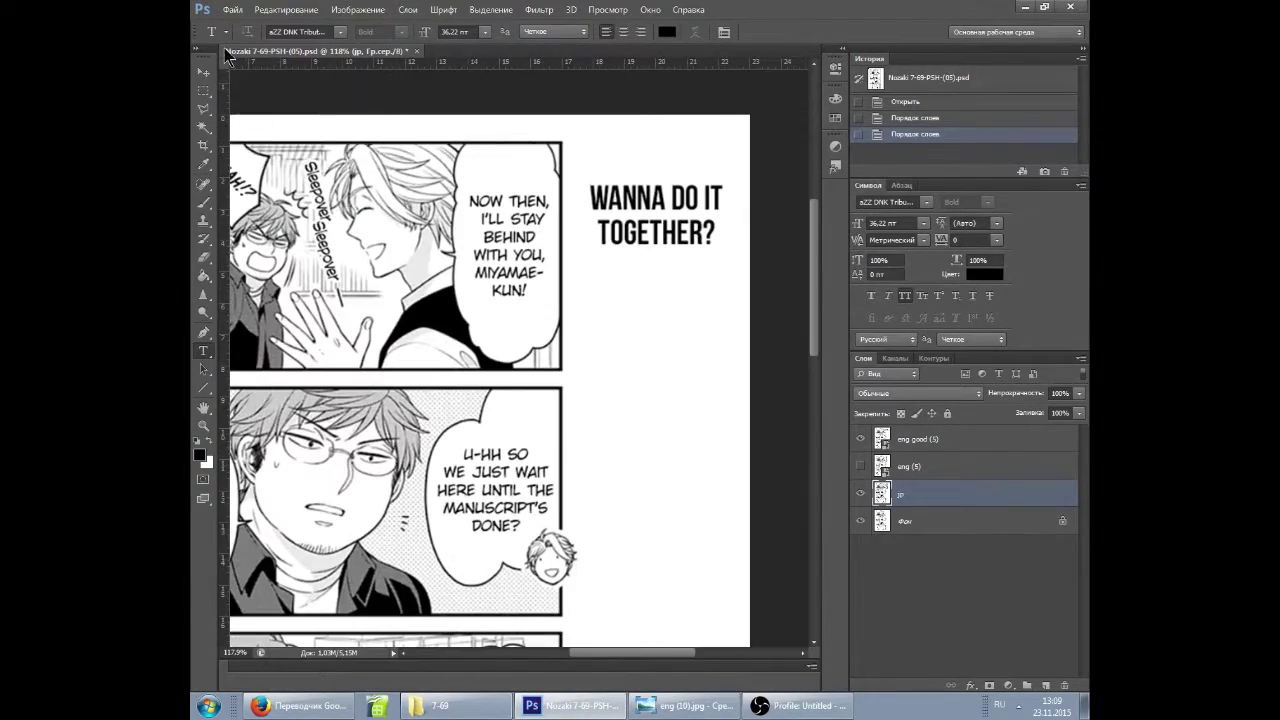
Add the strip title "хочешь сделаем это вместе?" as large vertical lettering in the margin beside the panels, over "Wanna do it together?".
click(476, 404)
drag(905, 494, 905, 432)
click(600, 382)
drag(603, 477, 512, 275)
scroll(686, 386, down, 1)
key(ctrl+Return)
Add "тогда, я останусь с тобой, миямае-кун!" over the speech bubble on the right of the first panel.
scroll(686, 386, up, 2)
scroll(686, 386, left, 2)
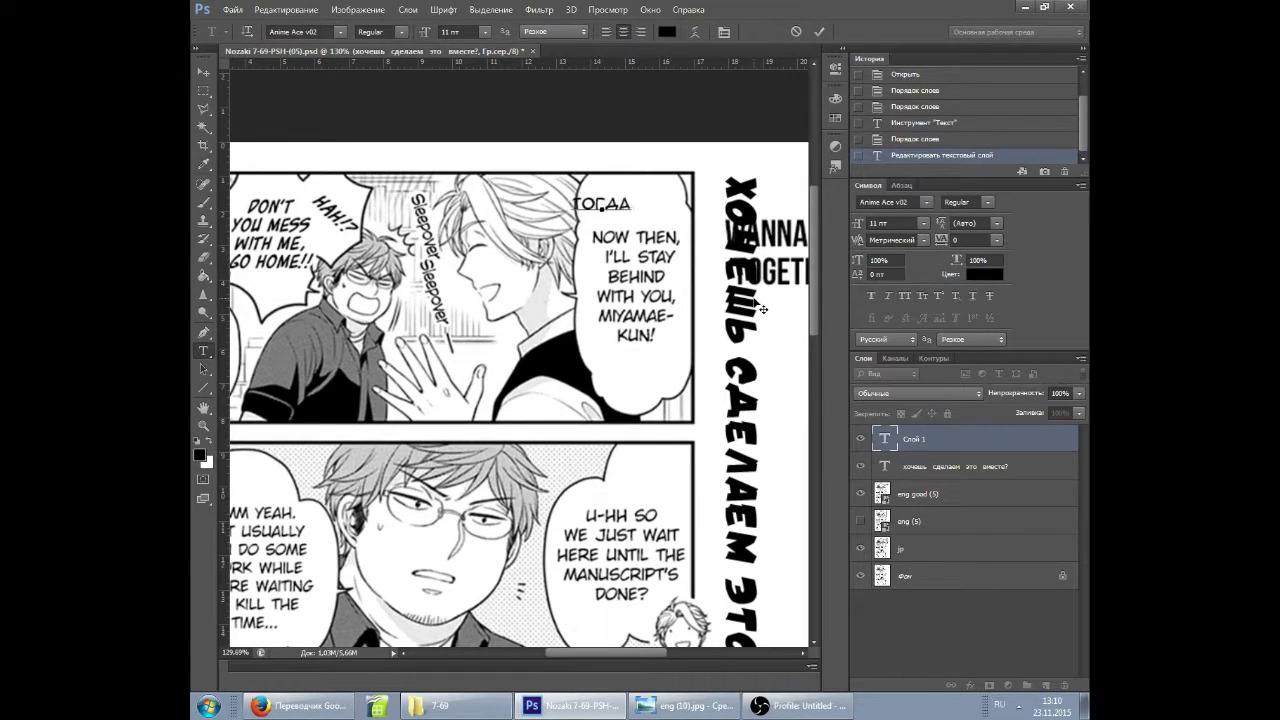
text(я останусь с тобой. миямае-кун!)
drag(610, 230, 638, 278)
scroll(640, 300, left, 2)
key(ctrl+Return)
Choose a handwritten text preset and add "ночёвка, ночёвка!" over the "Sleepover Sleepover" lettering in the first panel.
click(222, 31)
click(280, 100)
click(532, 210)
text(ночёвка, ночёвка!)
drag(532, 217, 552, 259)
Add "что?!" over "Hah!?" and "не нервируй меня, иди домой!" over the shouting bubble in the first panel.
click(920, 468)
click(447, 205)
text(что?!)
key(ctrl+Return)
click(369, 213)
text(не нервируй меня, иди домой!)
drag(425, 287, 451, 301)
key(ctrl+Return)
Add "эй, эй." over the first panel's "Hey, hey." bubble and the side note "полегче." over "Calm down".
click(326, 336)
text(эй, эй.)
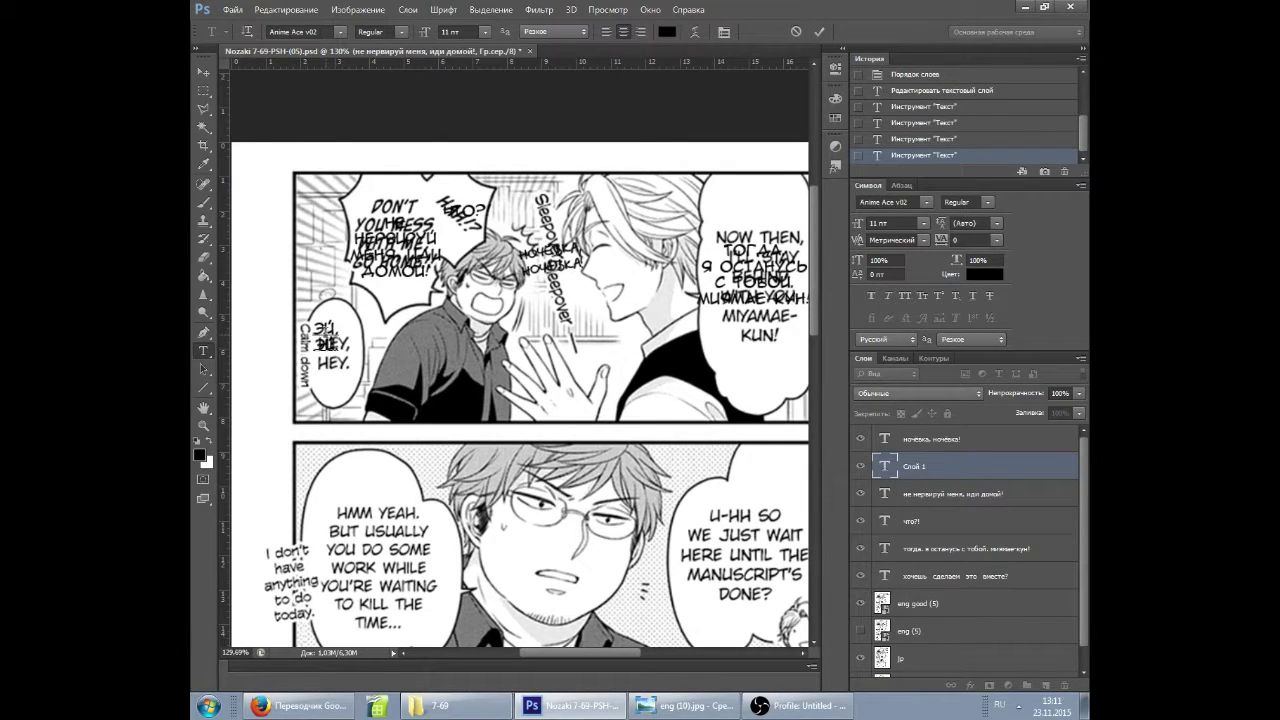
drag(350, 370, 369, 387)
click(930, 439)
click(294, 362)
text(успокойся)
Start a text layer in the second panel's right bubble and compare its wording in the eng good (5) and eng (5) reference layers.
click(930, 494)
drag(766, 482, 677, 403)
click(662, 395)
text(в)
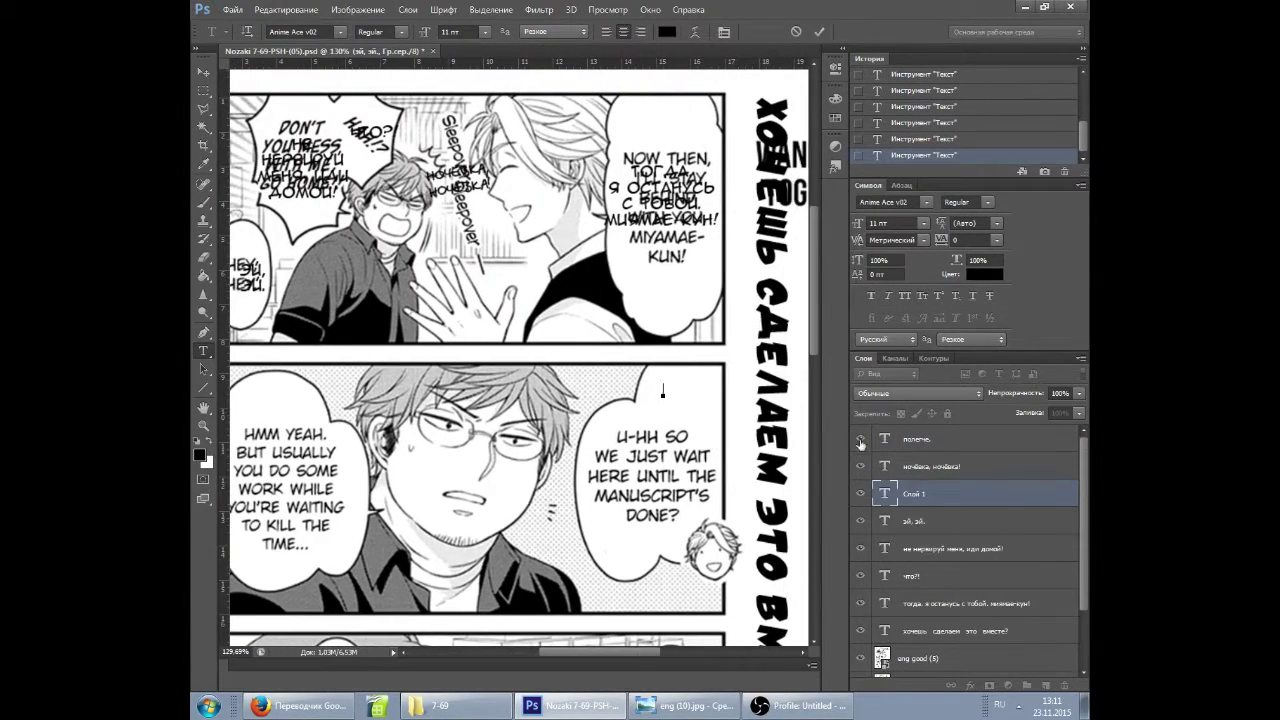
scroll(900, 520, down, 2)
click(860, 603)
click(862, 628)
click(861, 603)
drag(628, 651, 621, 651)
click(861, 603)
scroll(632, 648, down, 3)
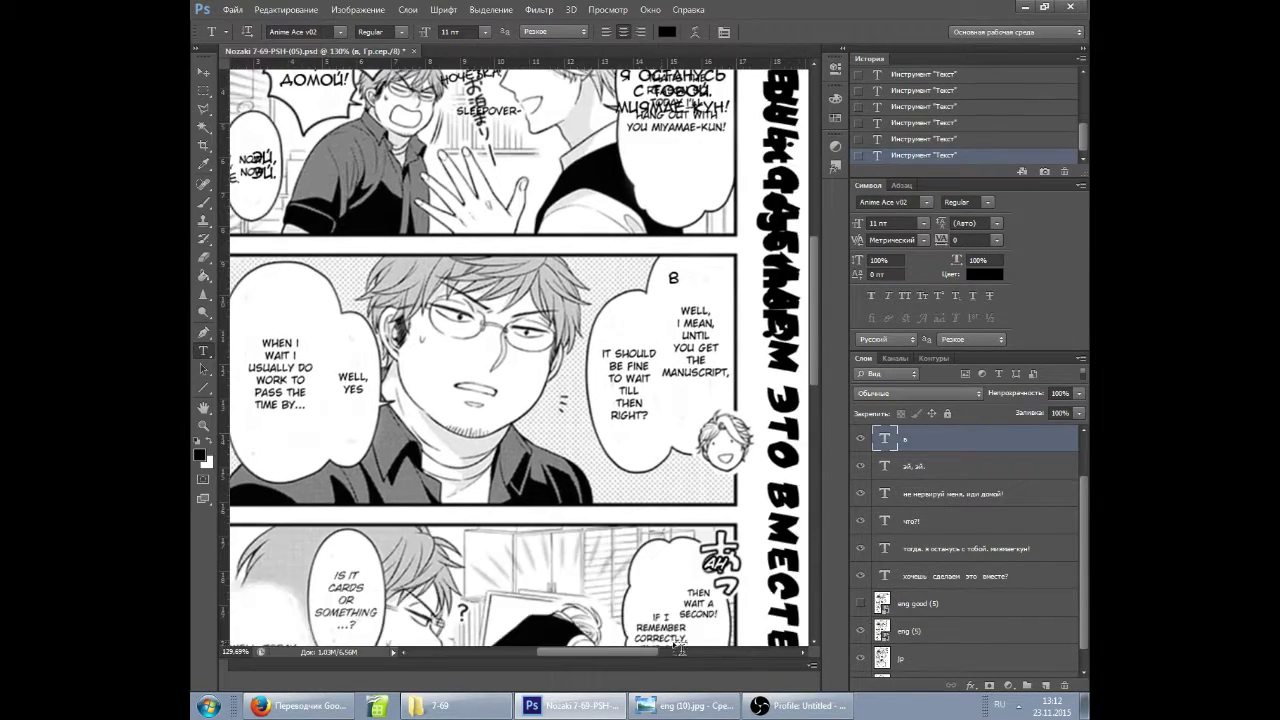
click(861, 603)
scroll(632, 648, up, 1)
drag(630, 651, 641, 651)
Write "уух, так значит нам просто нужно ждать тут," in the second panel's right bubble and move it into place.
click(662, 310)
key(BackSpace)
text(ух,так ведь)
key(BackSpace)
key(BackSpace)
key(BackSpace)
key(BackSpace)
text(значит)
key(Return)
text(нам просто)
key(Return)
text(нужно ждать тут,)
drag(747, 325, 765, 305)
key(ctrl+Return)
Add "пока не будет готова раскадровка?" as the second half of the second panel's right bubble and position it.
click(577, 436)
text(пока не будет готова раскадровка?)
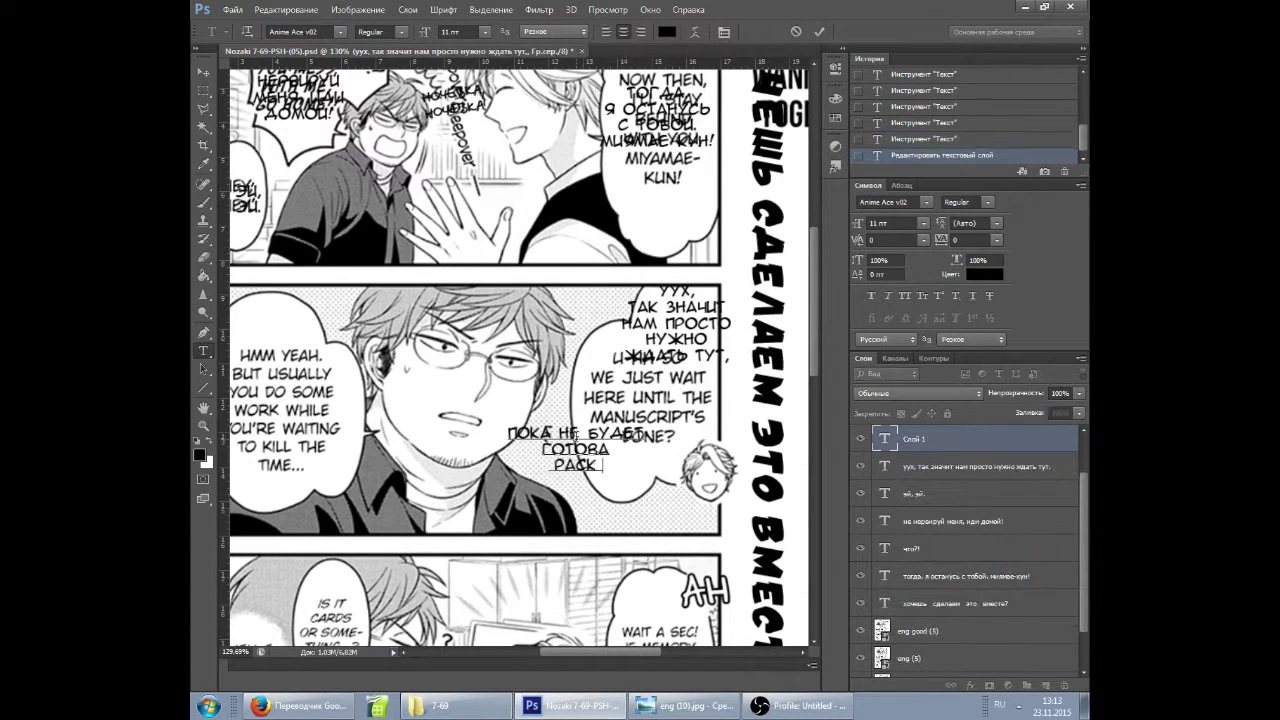
scroll(736, 365, left, 2)
drag(772, 403, 736, 365)
scroll(736, 365, right, 2)
drag(618, 335, 668, 365)
Add "ну, да." beside the left speech bubble of the second panel.
drag(588, 652, 544, 652)
click(203, 352)
click(543, 398)
text(ну, да.)
drag(589, 352, 604, 361)
Add "обычно я ещё делаю какую-нибудь работёнку, чтобы убить время..." over the second panel's left bubble.
click(203, 354)
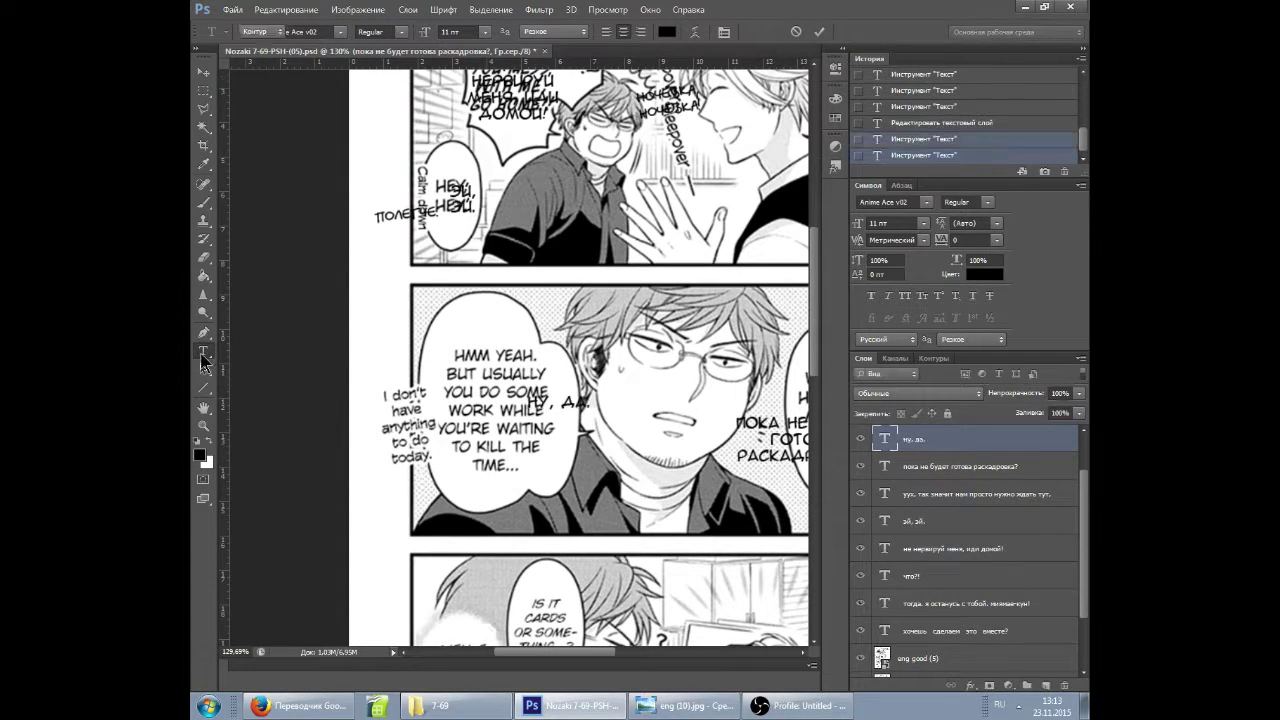
click(203, 358)
click(441, 335)
text(обычно я ещё делаю какую-нибудь работёнку, чтобы убить время...)
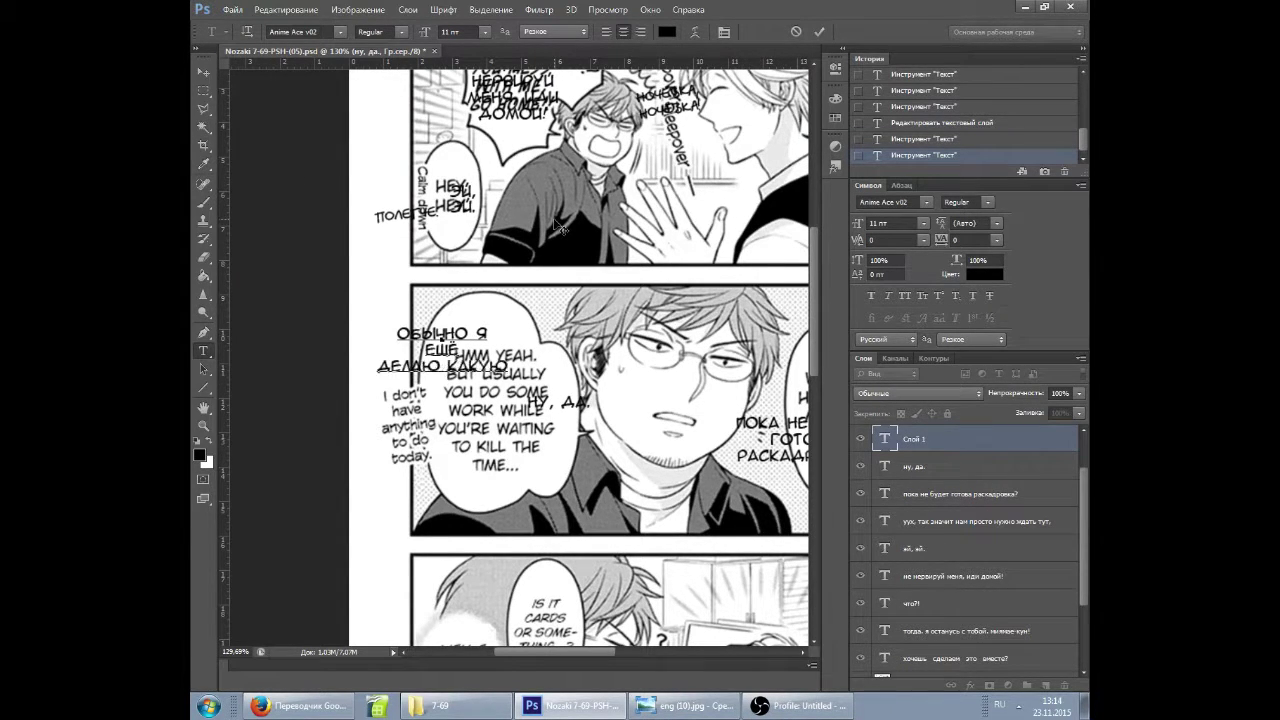
drag(556, 226, 598, 240)
scroll(940, 466, up, 1)
Add the handwritten side note "но сегодня мне нечем заняться." over "I don't have anything to do today." beside the second panel.
click(940, 466)
click(392, 452)
text(но сегодня мне нечем заняться.)
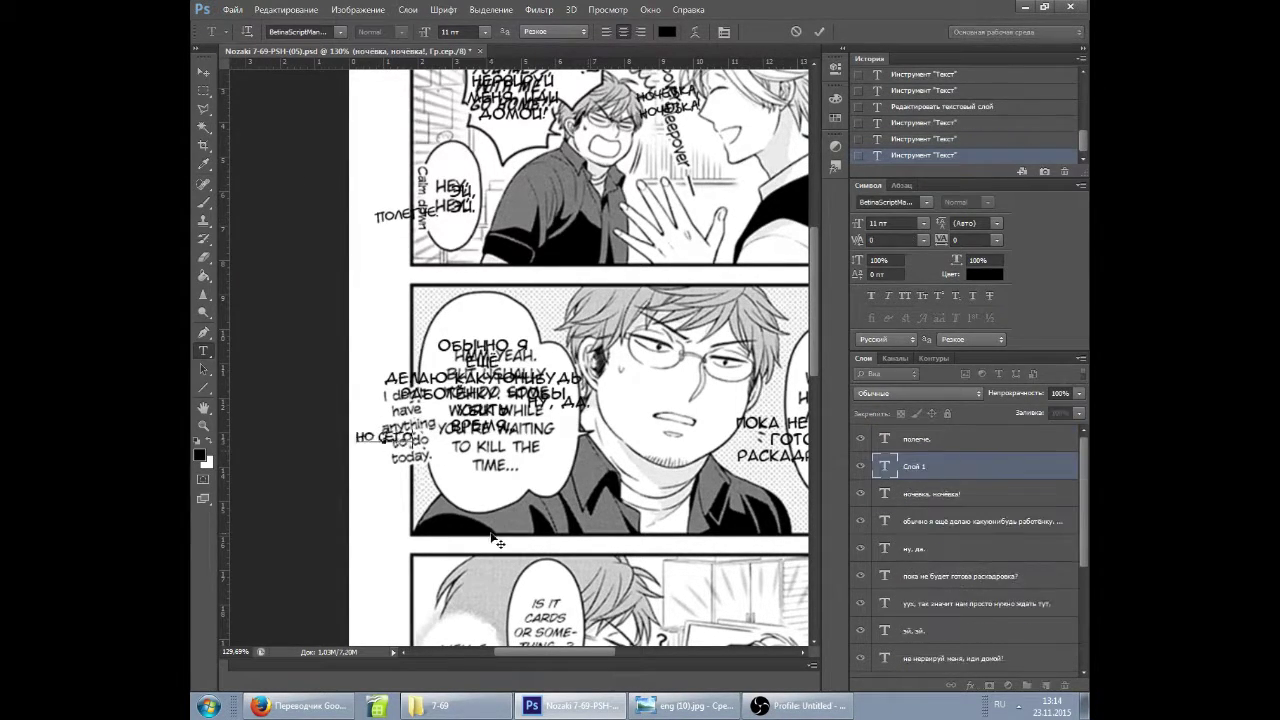
drag(430, 390, 418, 382)
Reveal the Japanese reference and add the third panel's sound effect "ах" in bold white 31.68 pt text with a stroke and outer glow.
scroll(492, 495, down, 3)
scroll(492, 495, down, 3)
click(940, 521)
click(860, 631)
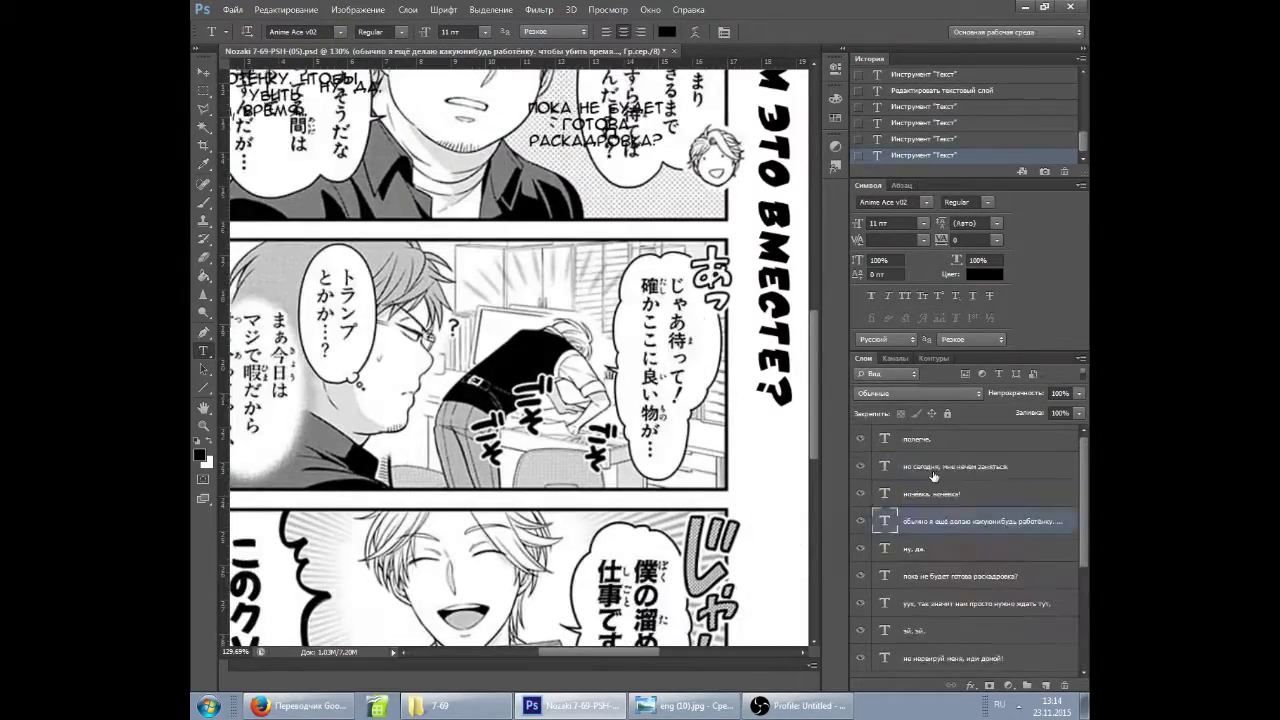
click(937, 466)
click(700, 300)
text(ах)
key(ctrl+BackSpace)
double_click(1000, 466)
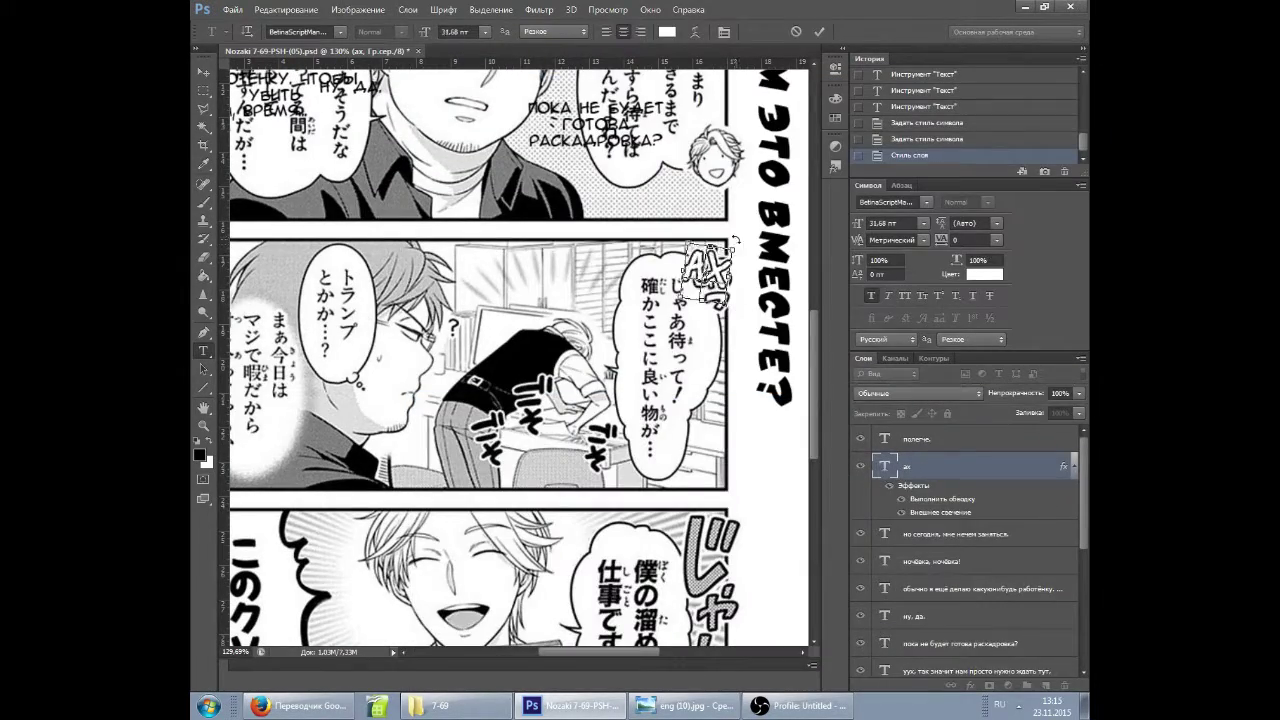
Add "погоди секунду! если мне не изменяет память, то у меня тут должно быть кое-что интересненькое..." over the third panel's right bubble.
click(942, 623)
click(667, 306)
text(погоди секунду! если мне не изменяет память)
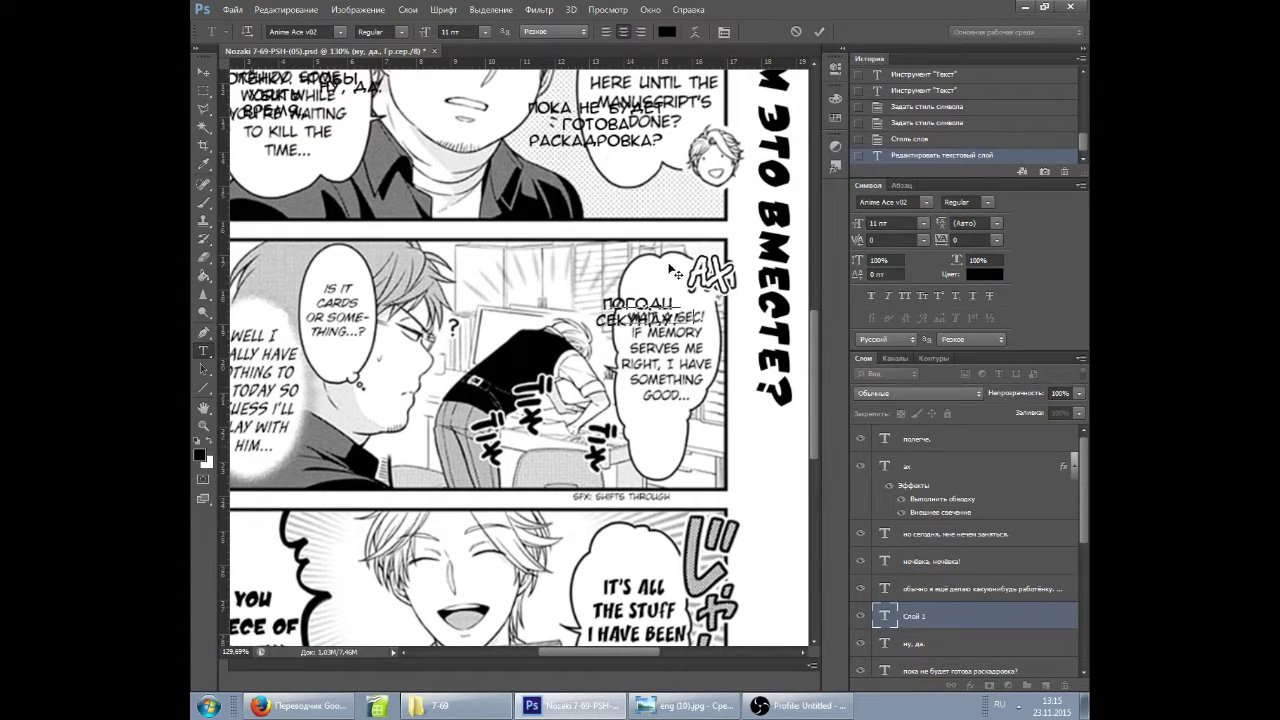
text( то меня тут )
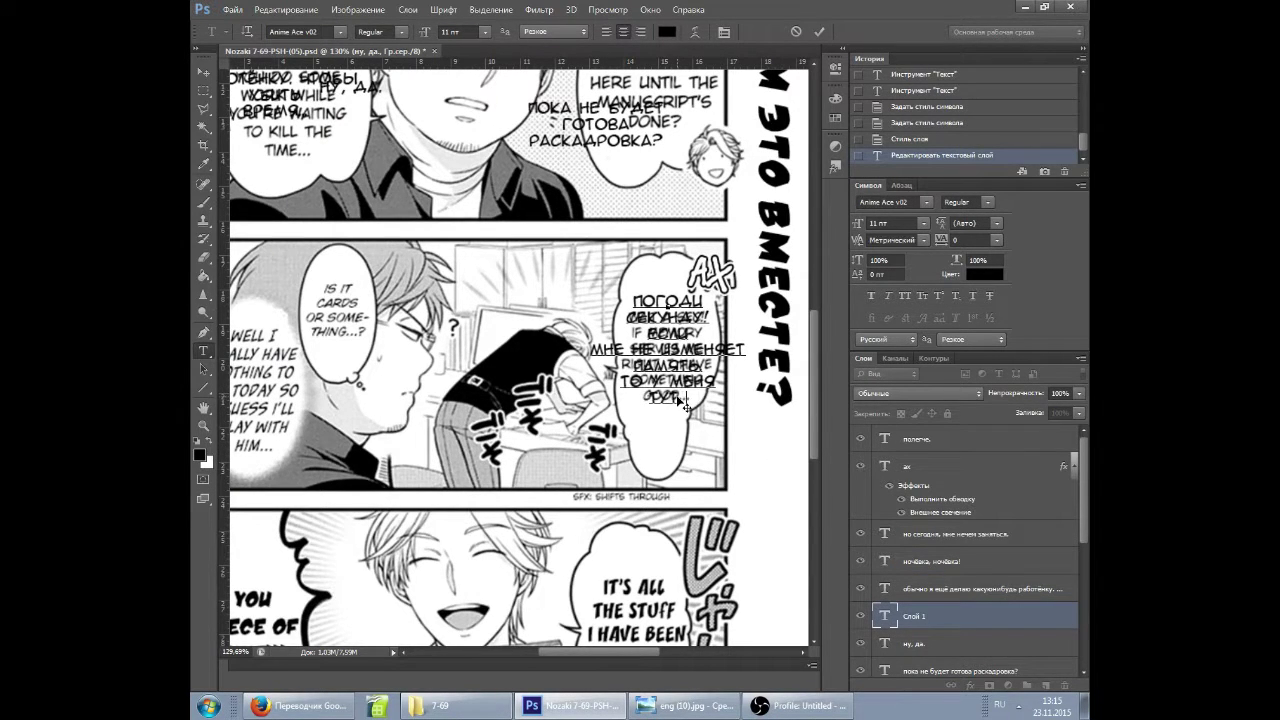
text(должно быть кое-что интересненькое...)
key(ctrl+Return)
Add "карты или что-то в этом духе?.." over the third panel's thought bubble and make the text faux italic.
scroll(600, 400, left, 2)
click(459, 293)
text(карты или тто-то в этом духе?..)
click(942, 616)
click(888, 296)
Add "что ж, мне и правда нечем заняться. так что сыграю с ним..." over the white thought area of the third panel.
click(369, 382)
text(что ж, мне и)
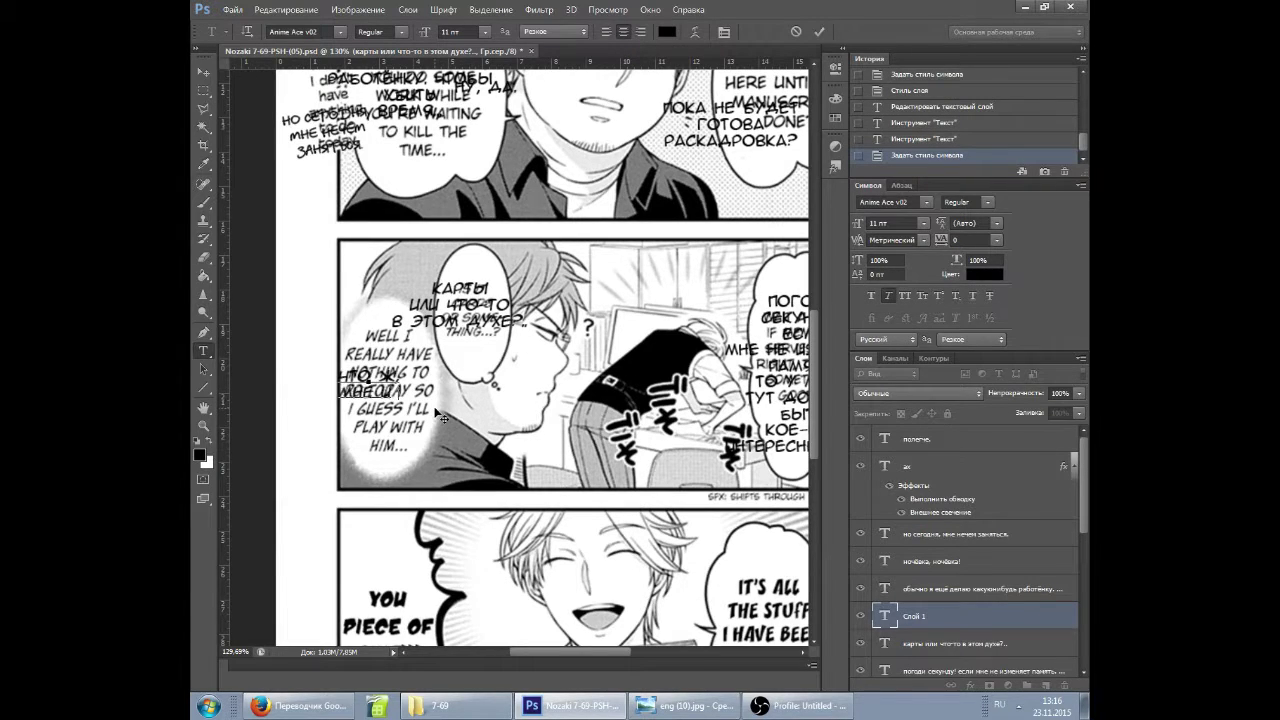
text(правда нечем заняться. так что сыграю с ним...)
Look up "neglegting" in Google Translate for the last panel's right bubble and return to Photoshop.
scroll(437, 411, down, 4)
scroll(437, 411, right, 1)
click(945, 588)
scroll(945, 608, down, 3)
scroll(945, 608, up, 3)
click(955, 554)
click(298, 705)
drag(250, 224, 198, 210)
text(neg)
click(571, 705)
Add "вот от этой работёнки я вечно отлынивал!" over the last panel's right bubble, enlarge its font and position it.
click(672, 369)
text(вот от этой работёнки я вечно отлынивал!)
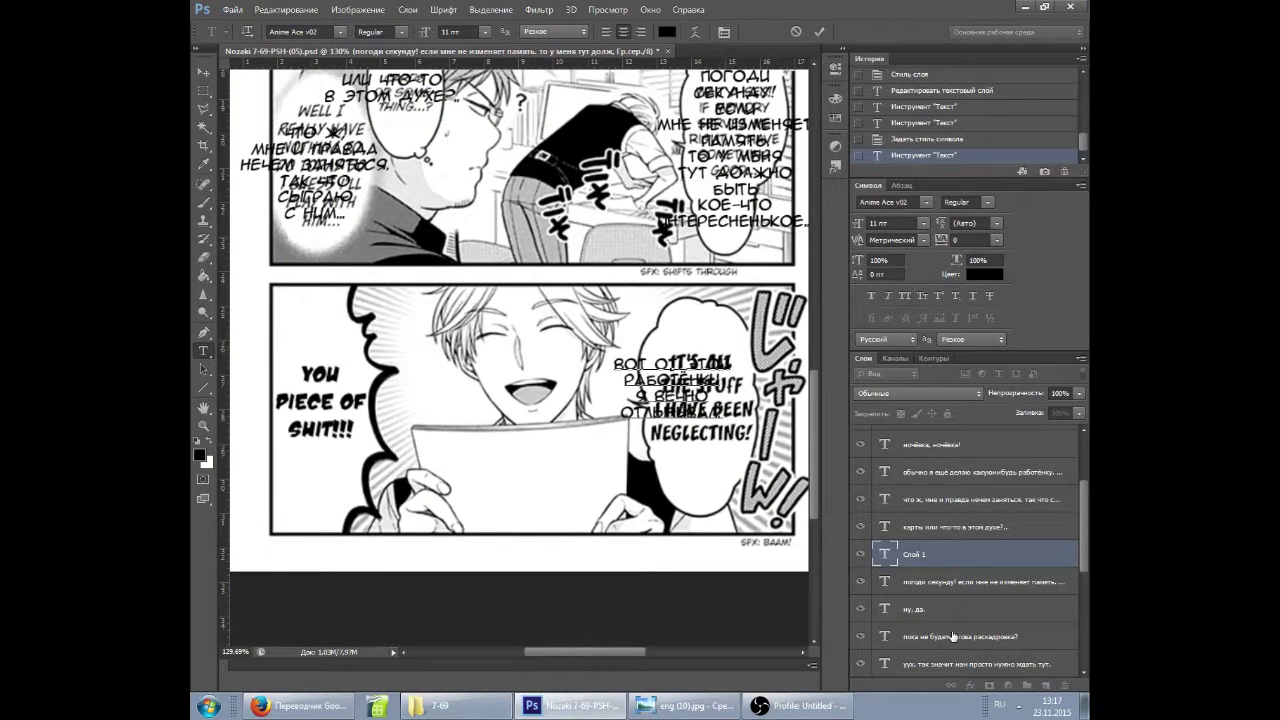
click(950, 554)
click(923, 223)
click(909, 357)
mouse_move(672, 392)
mouse_down()
mouse_move(549, 458)
mouse_move(696, 396)
mouse_up()
Choose the 14 pt Manga Temple text preset and begin the last panel's left bubble with "ты кусок".
click(955, 581)
click(226, 31)
scroll(295, 113, up, 2)
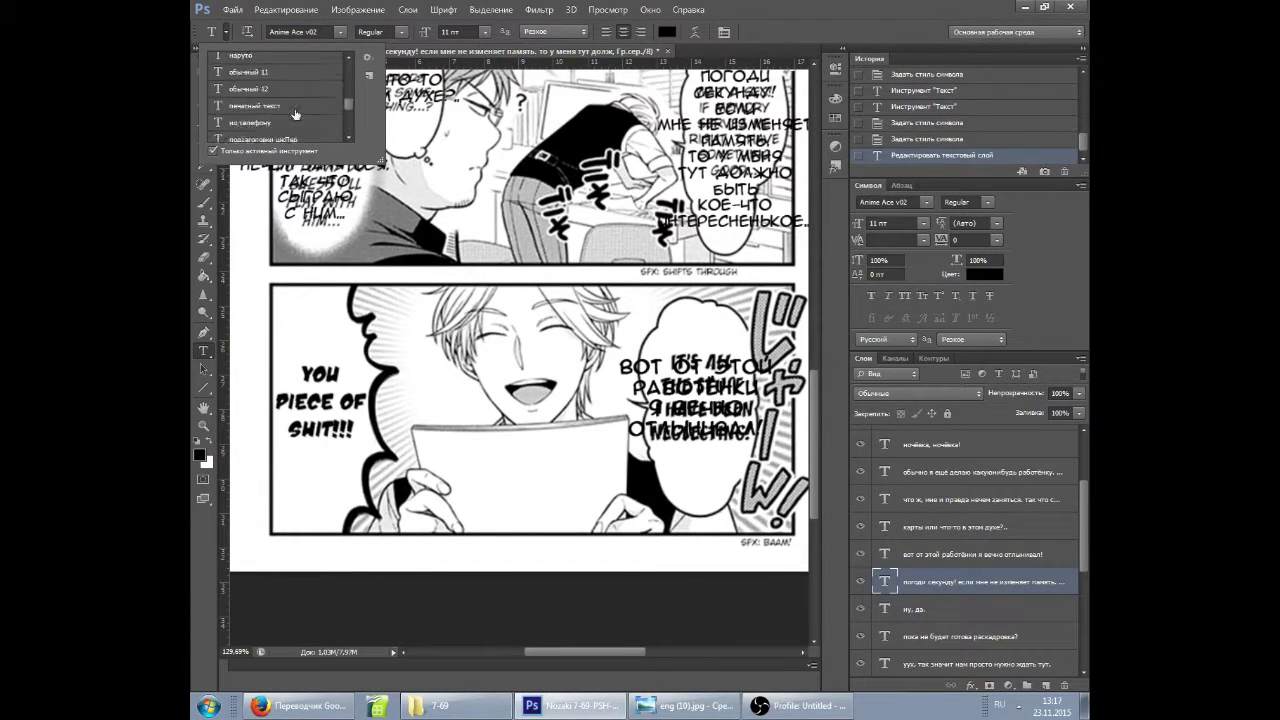
click(295, 113)
click(297, 345)
text(ты кусок)
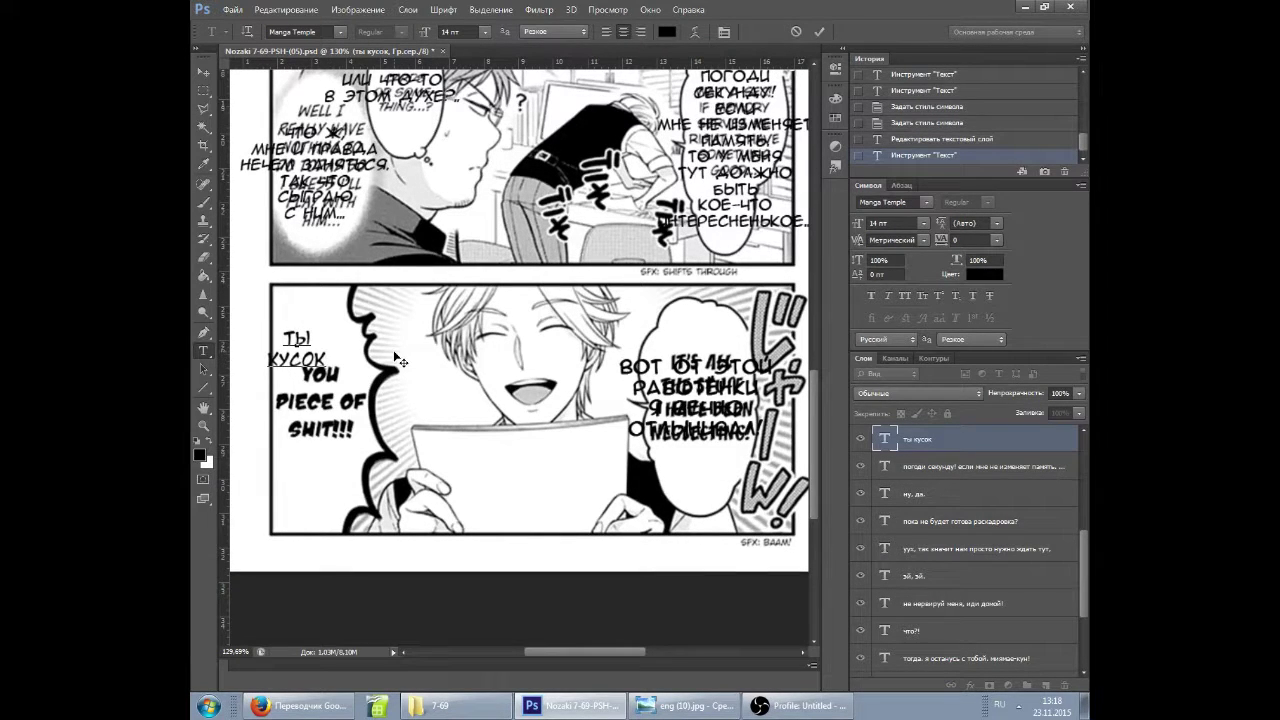
click(795, 705)
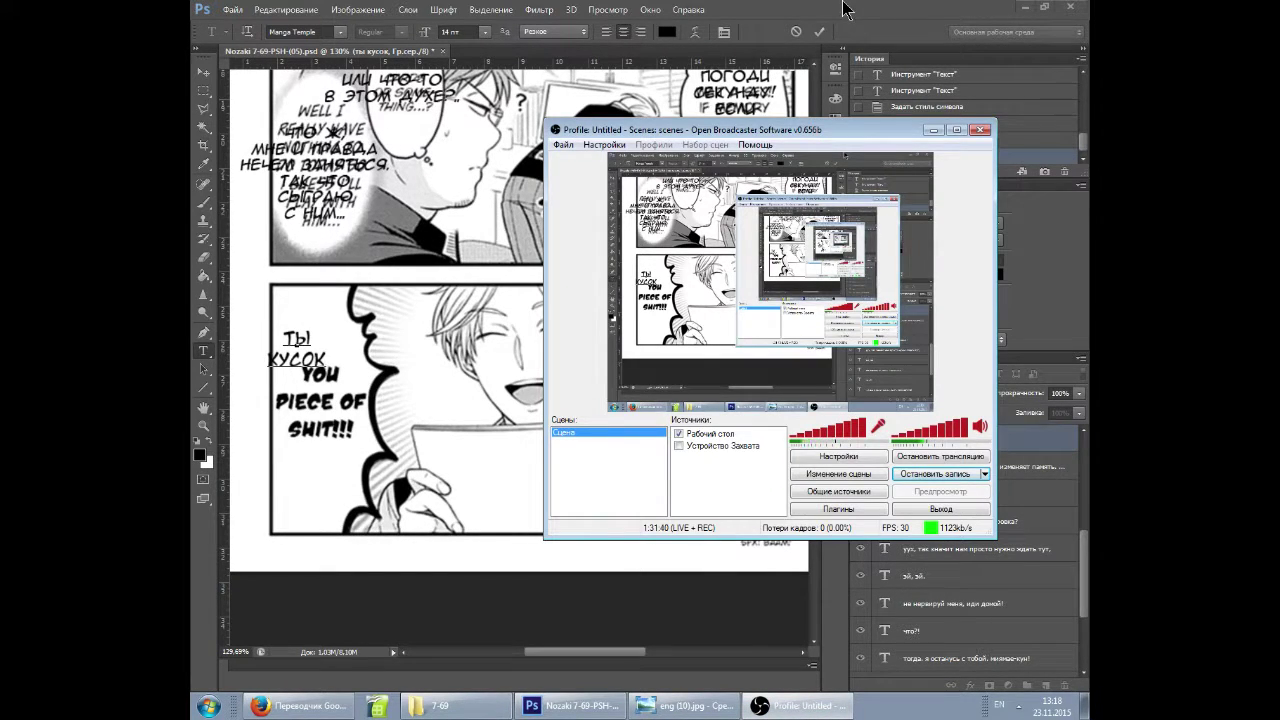
key(alt+Tab)
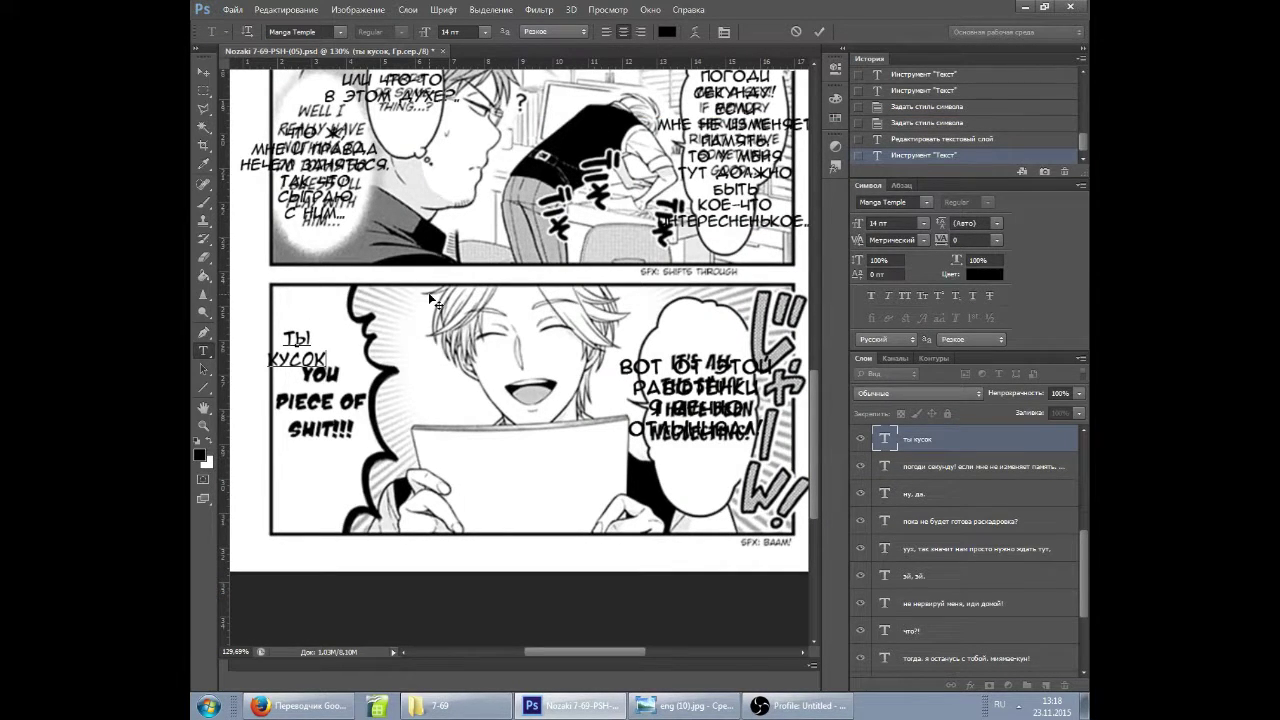
click(276, 714)
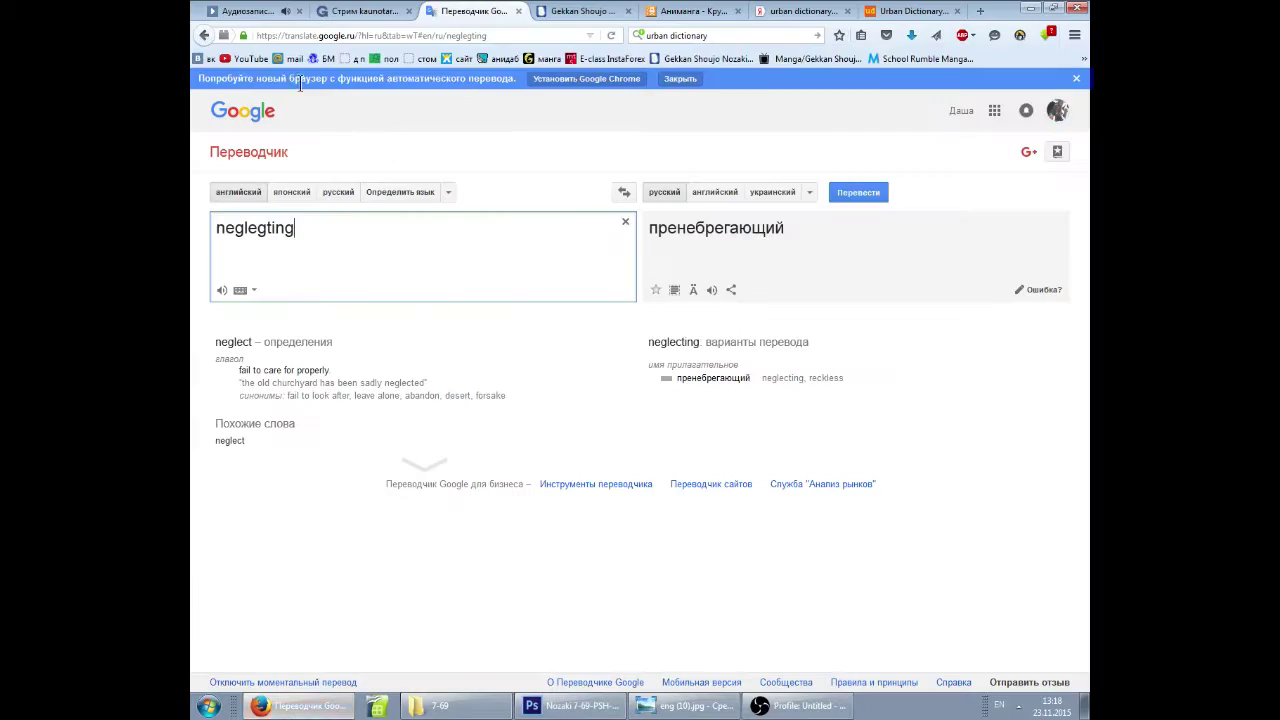
click(255, 11)
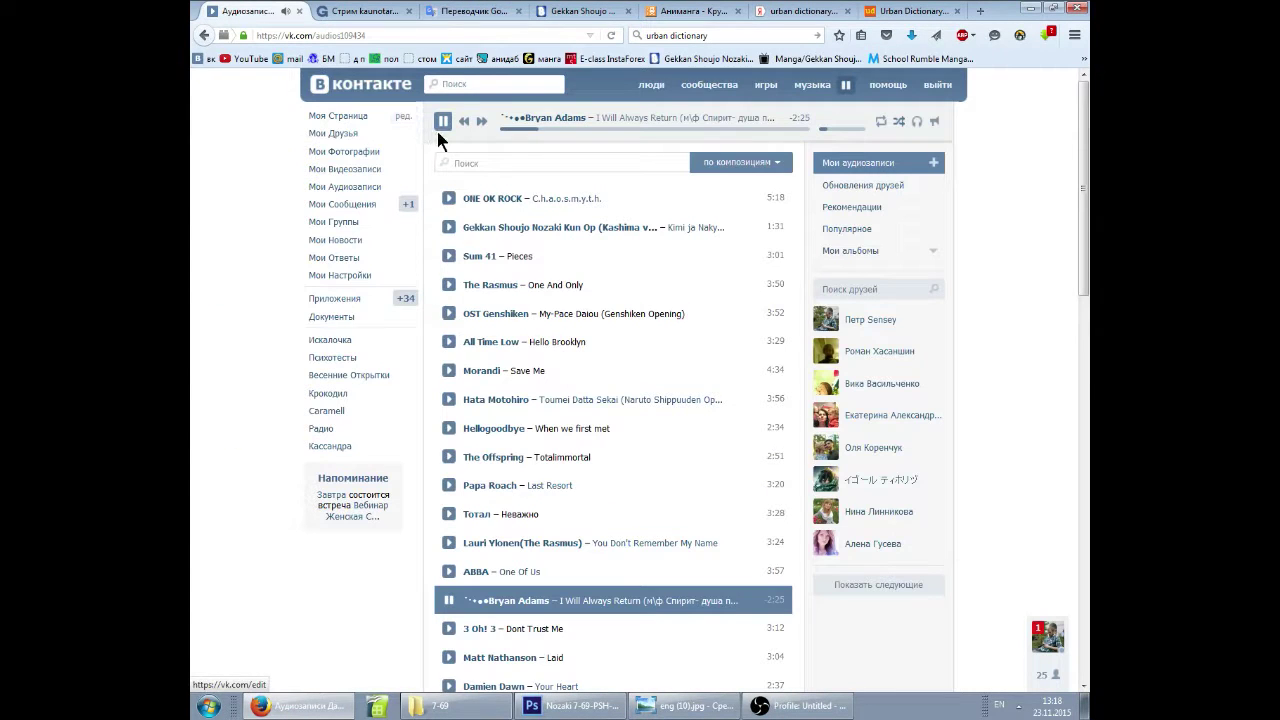
click(573, 708)
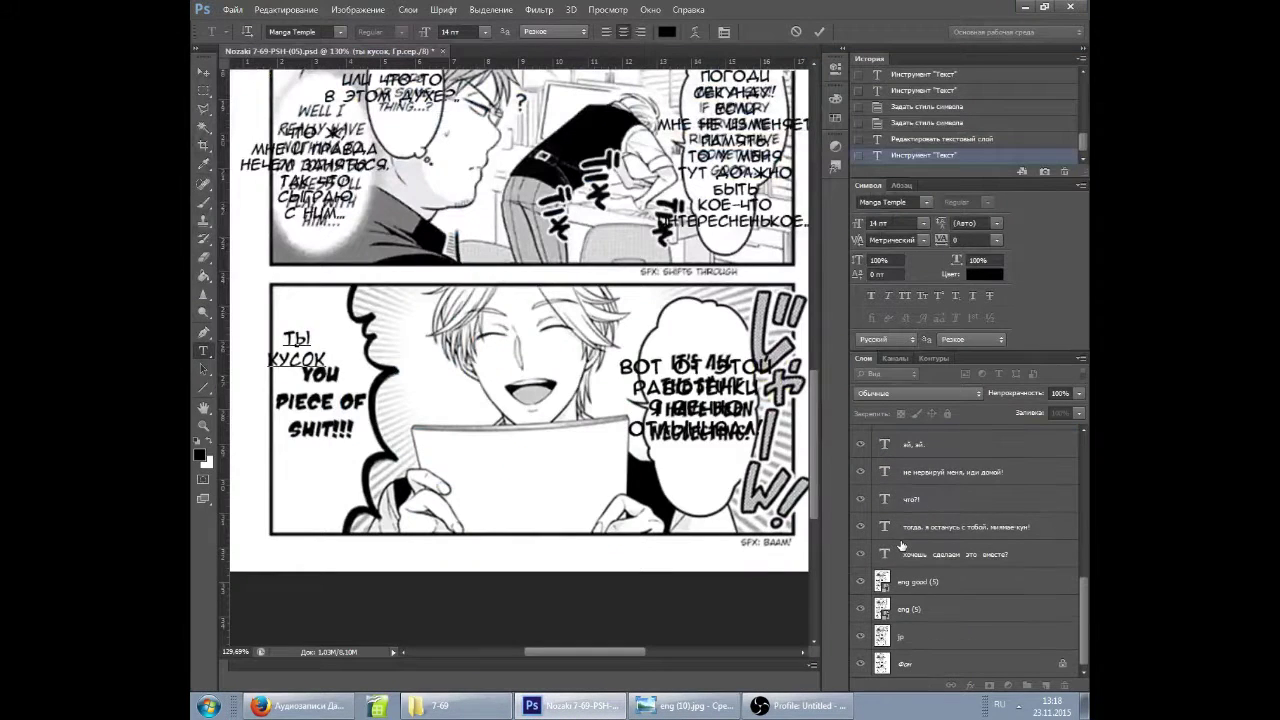
Compare the last panel's left bubble in the eng good (5), eng (5) and jp reference layers, leaving the Japanese one showing.
click(861, 582)
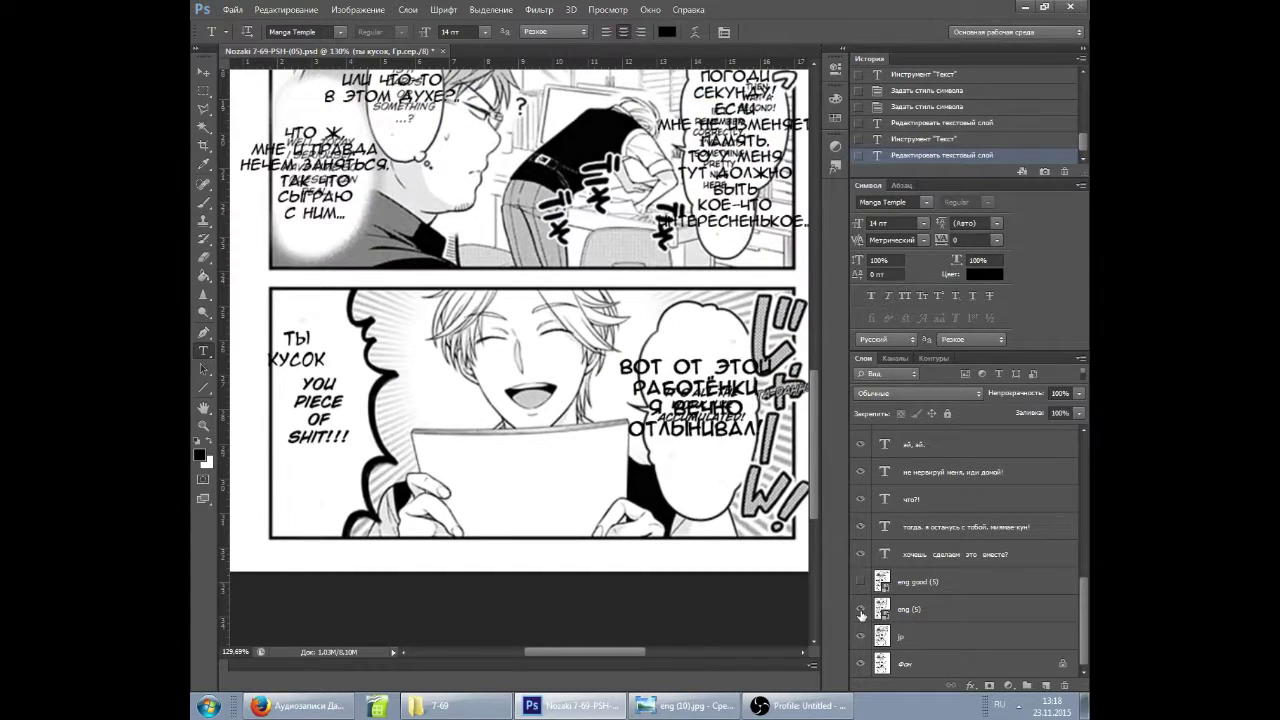
click(861, 609)
click(861, 582)
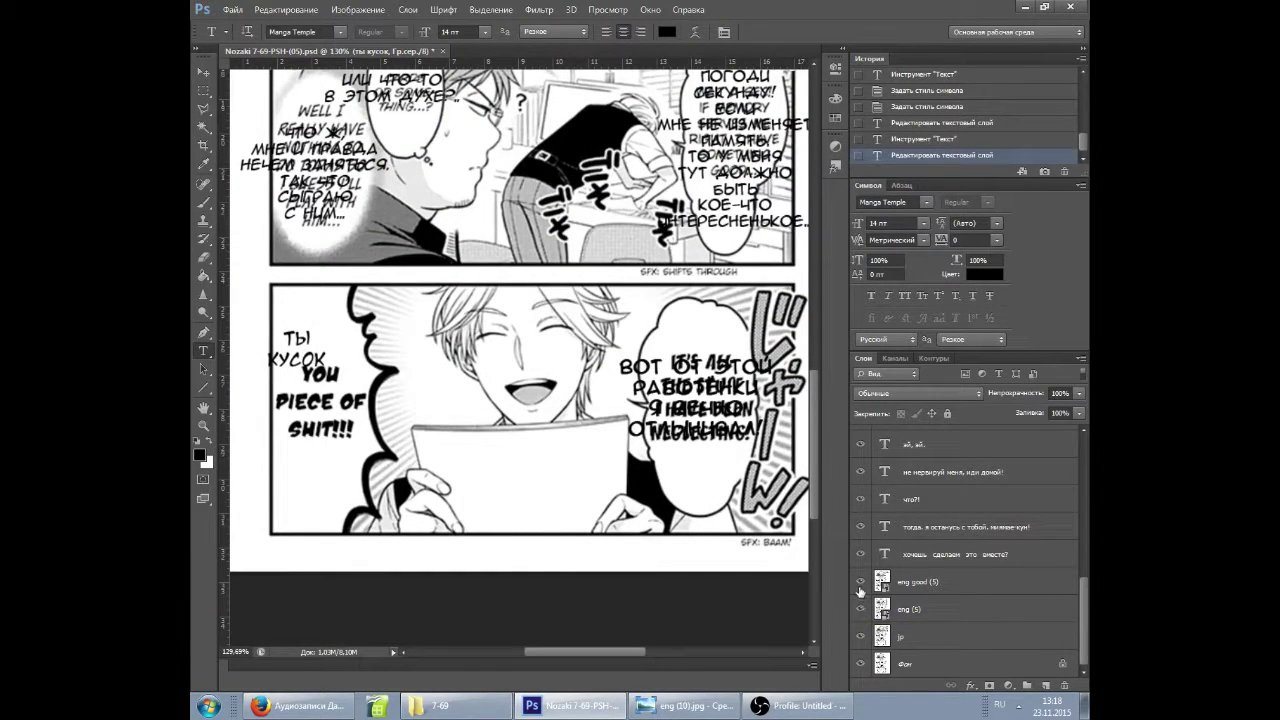
click(860, 586)
click(860, 612)
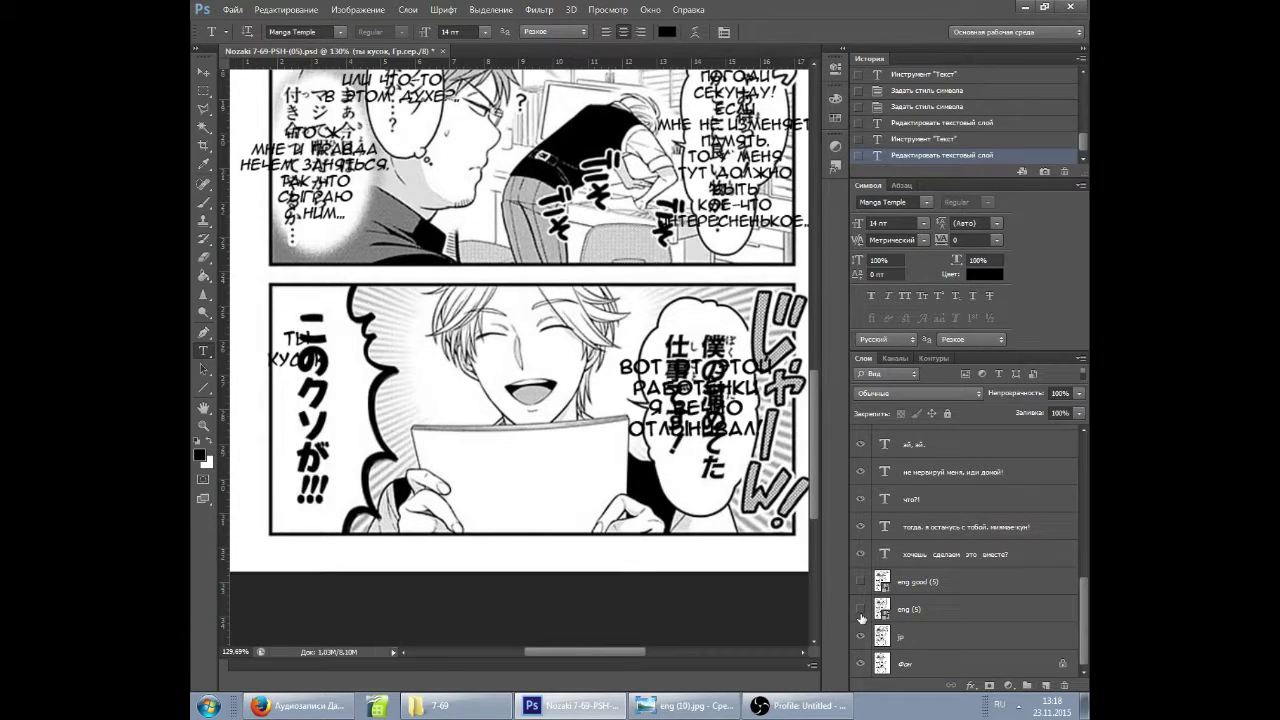
click(861, 610)
click(861, 582)
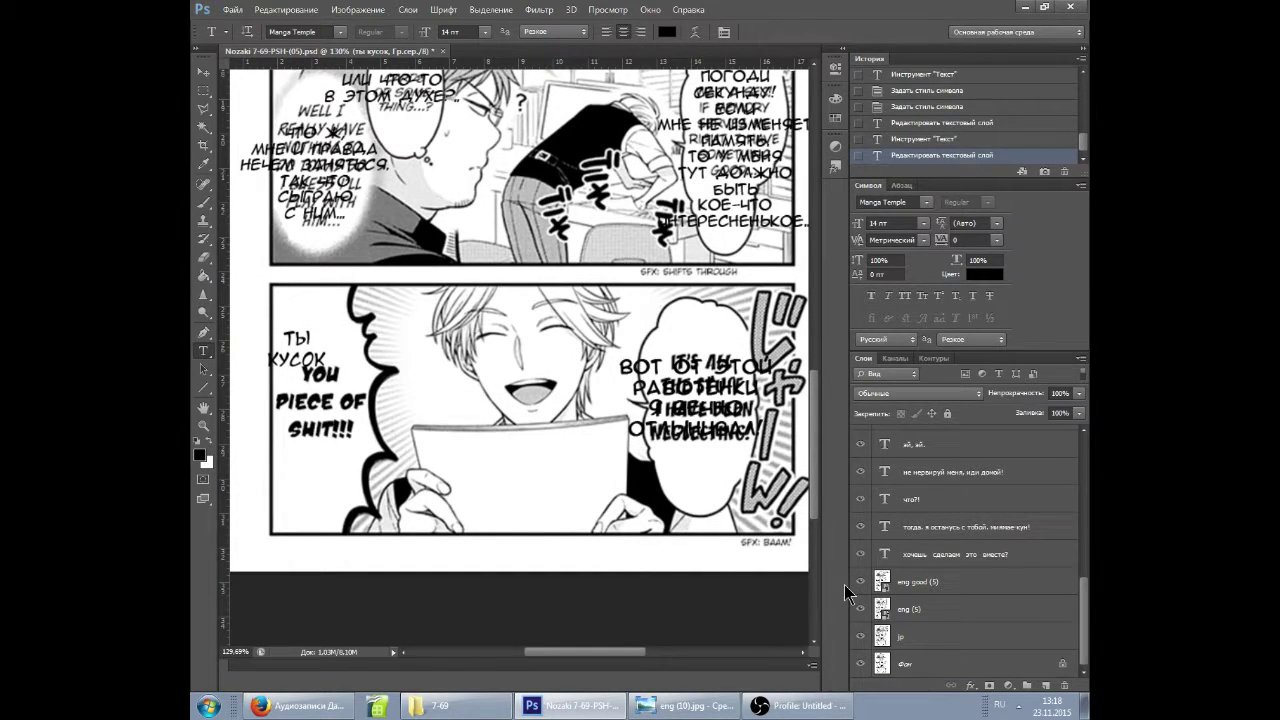
click(860, 609)
click(860, 581)
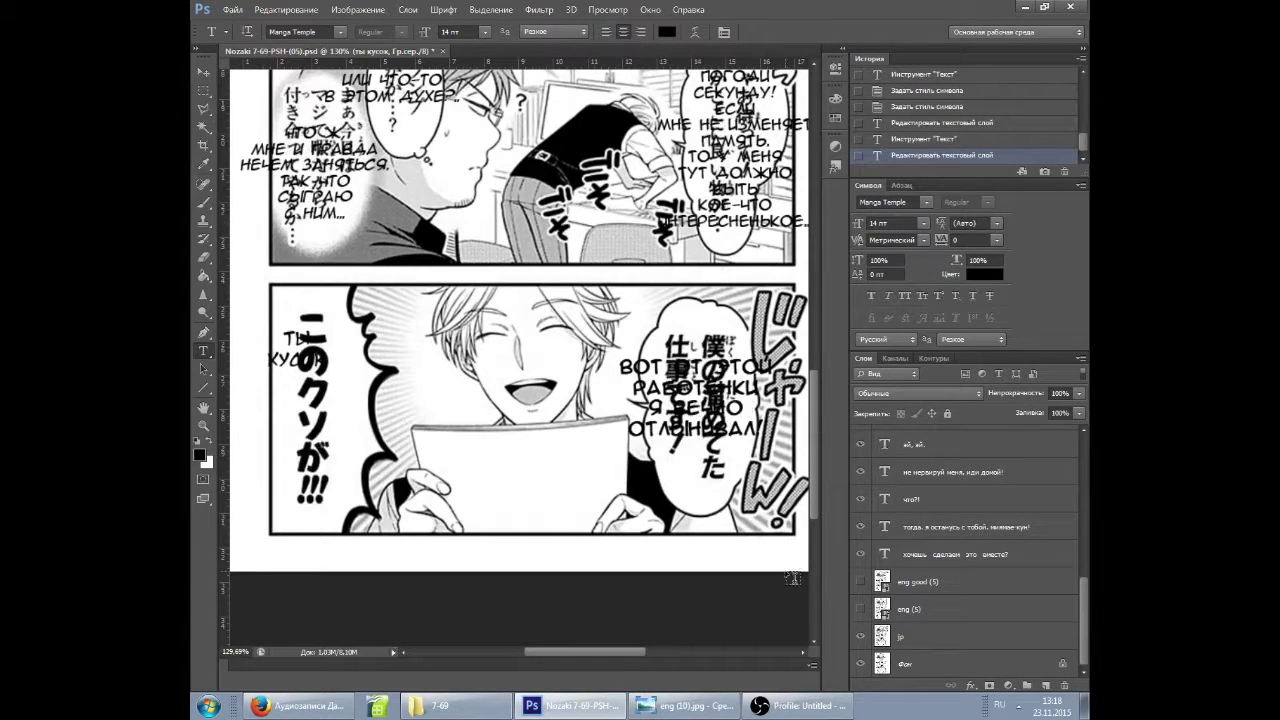
Move the "ты кусок" text off the Japanese lettering in the last panel's left bubble.
click(319, 344)
drag(328, 313, 425, 298)
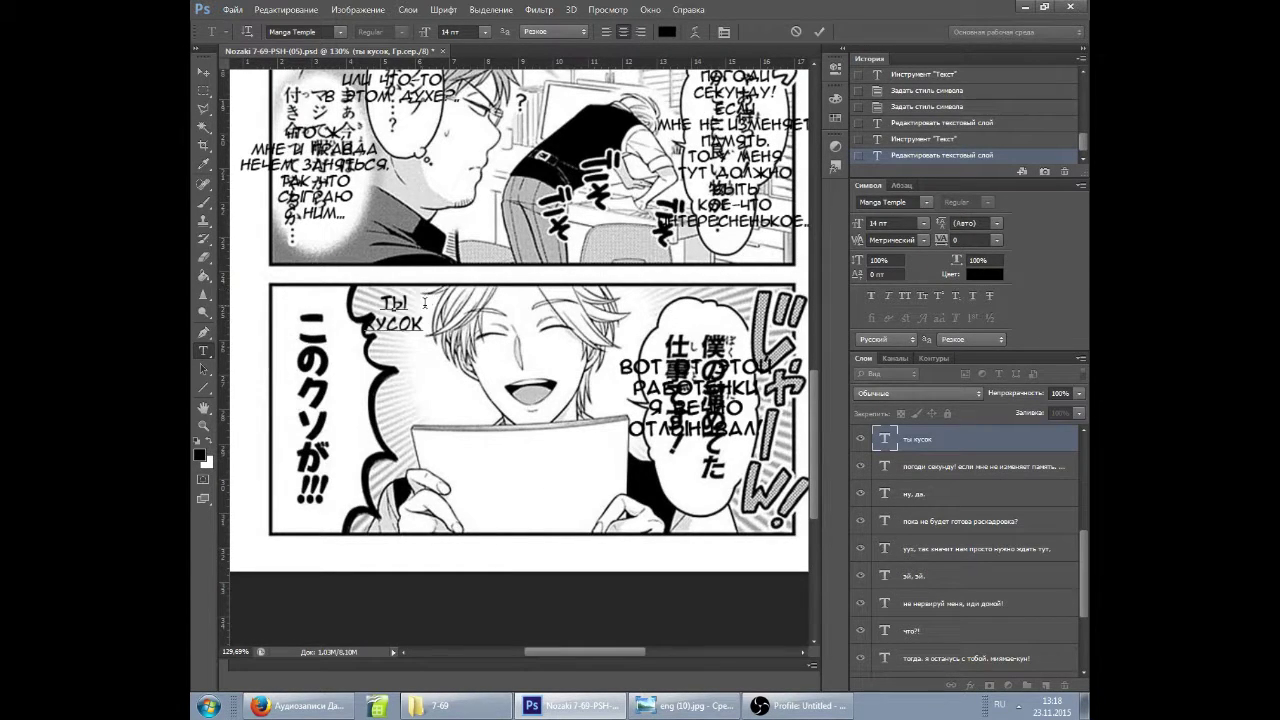
scroll(422, 350, left, 2)
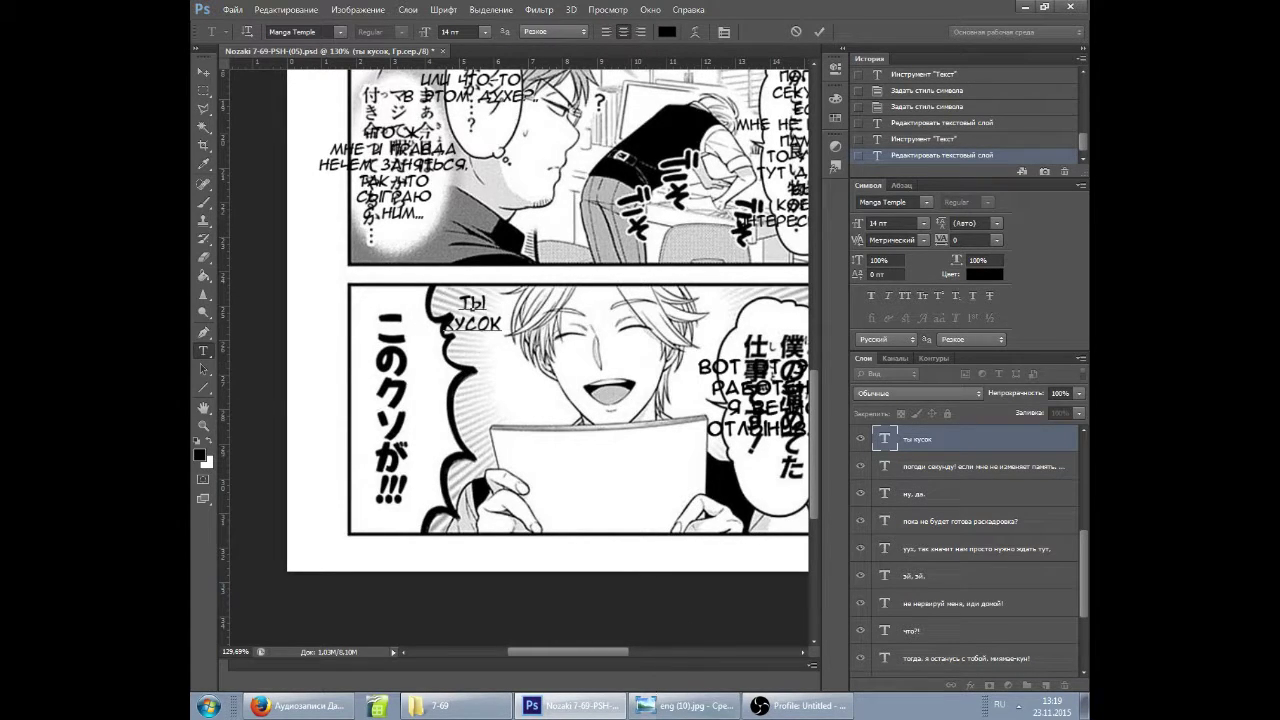
Switch to Google Translate in the browser and enter "このクソが" by handwriting to translate it from Japanese into Russian.
click(776, 708)
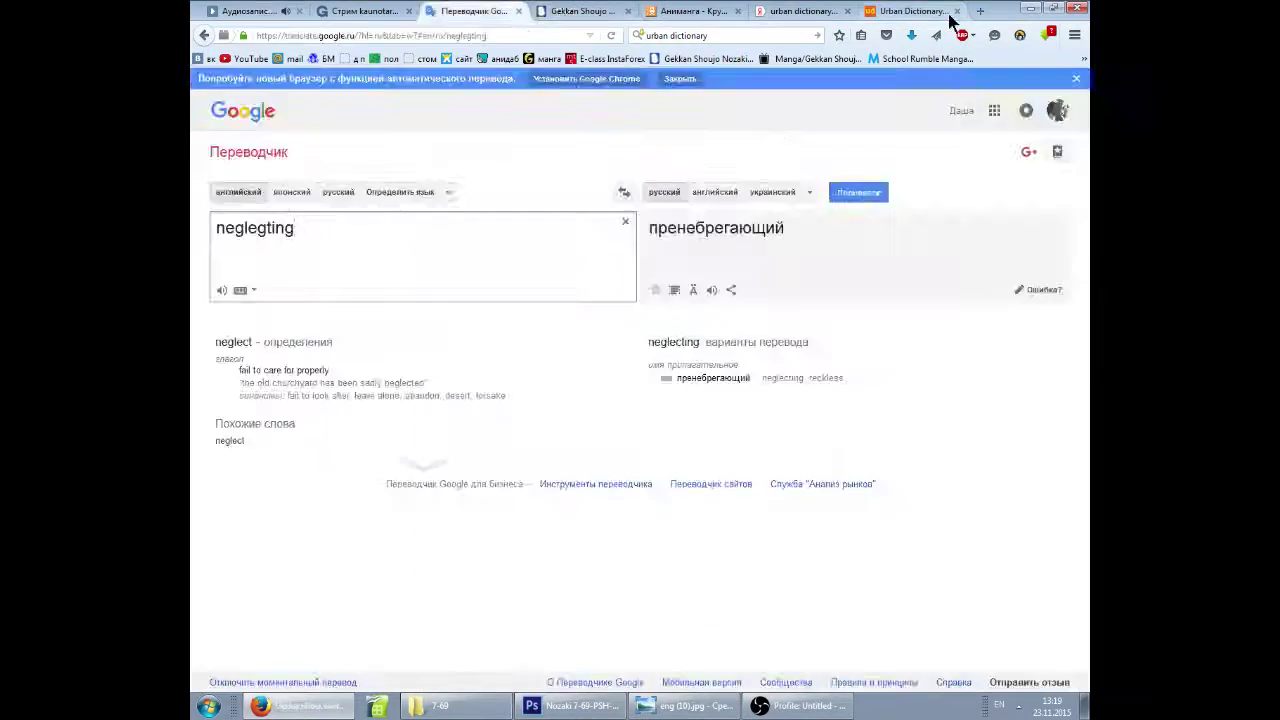
click(955, 12)
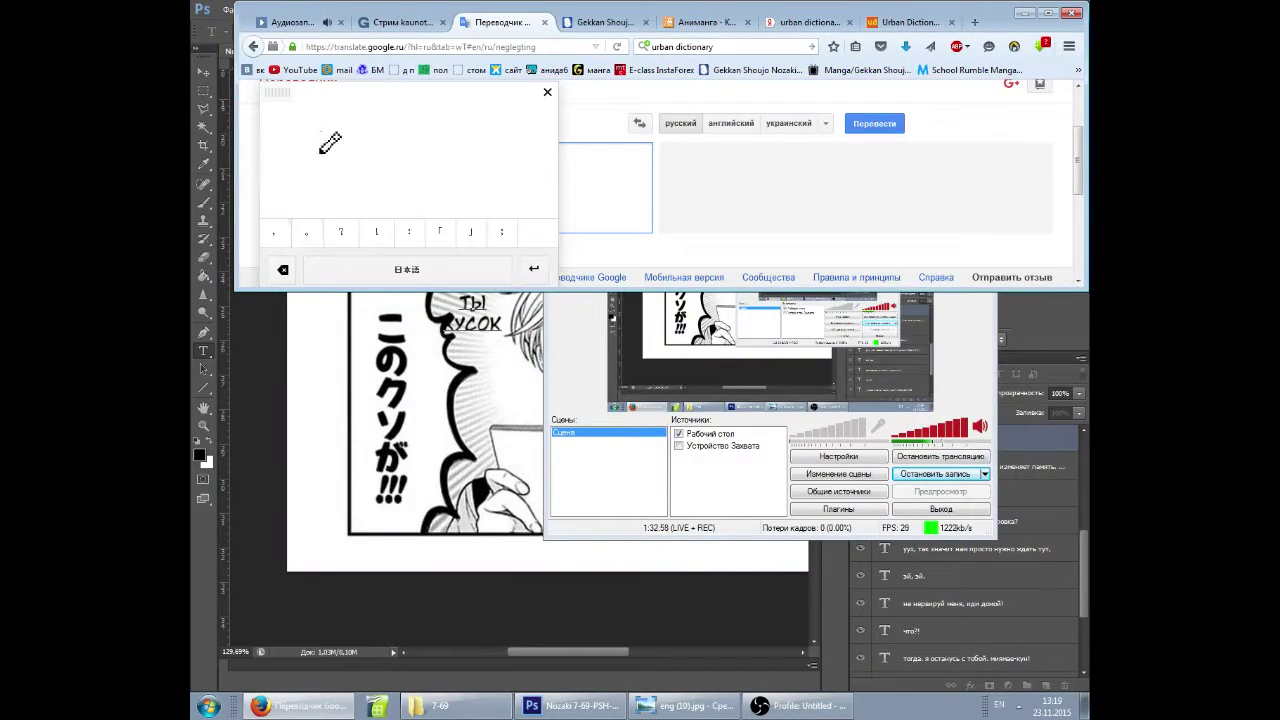
drag(355, 158, 378, 200)
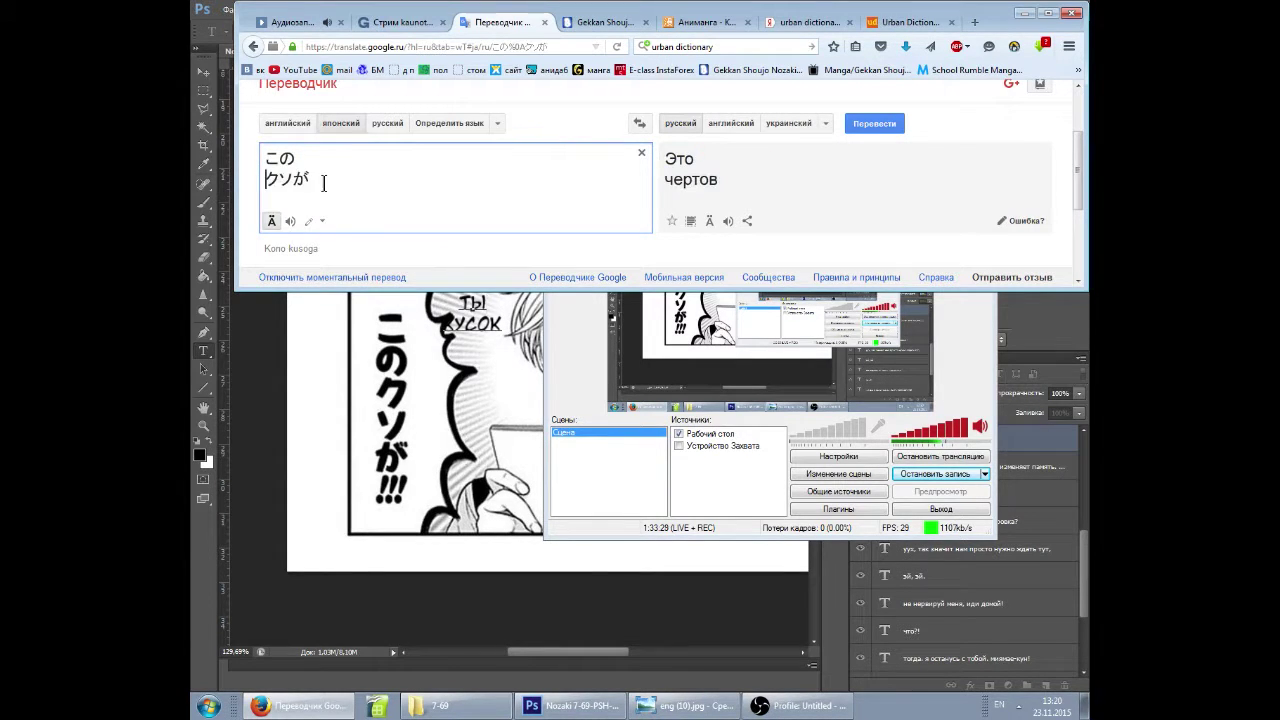
click(280, 179)
key(Return)
key(Right)
key(Return)
key(BackSpace)
key(alt+shift)
key(Return)
text(оставим советский союз??)
key(BackSpace)
key(BackSpace)
key(BackSpace)
key(BackSpace)
key(BackSpace)
key(BackSpace)
key(BackSpace)
key(BackSpace)
key(BackSpace)
key(BackSpace)
key(BackSpace)
key(BackSpace)
key(BackSpace)
key(BackSpace)
key(BackSpace)
key(BackSpace)
key(BackSpace)
key(BackSpace)
key(BackSpace)
key(BackSpace)
Rejoin the Japanese phrase on a single line as "このクソが" to check its Russian translation.
click(285, 178)
key(Delete)
click(280, 159)
key(Return)
click(287, 178)
key(Delete)
key(Right)
key(Return)
key(BackSpace)
key(Right)
key(Return)
click(383, 157)
key(Delete)
click(334, 164)
key(Delete)
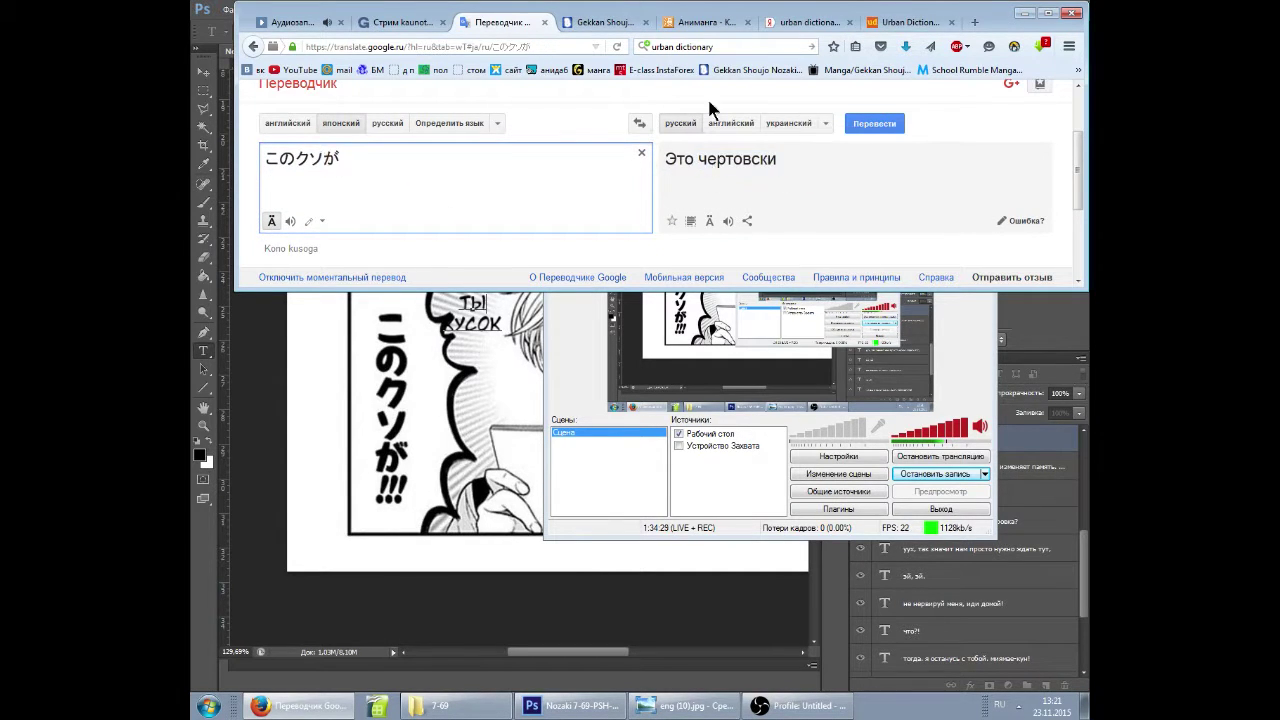
click(879, 429)
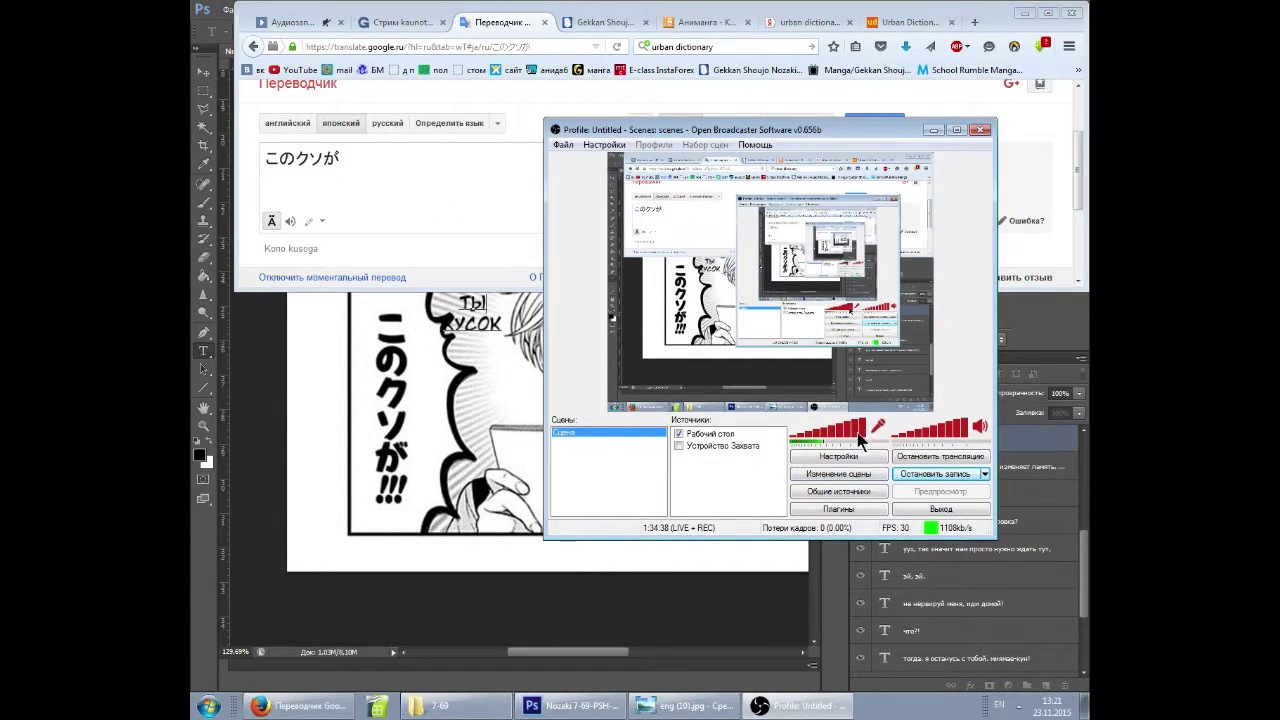
click(997, 14)
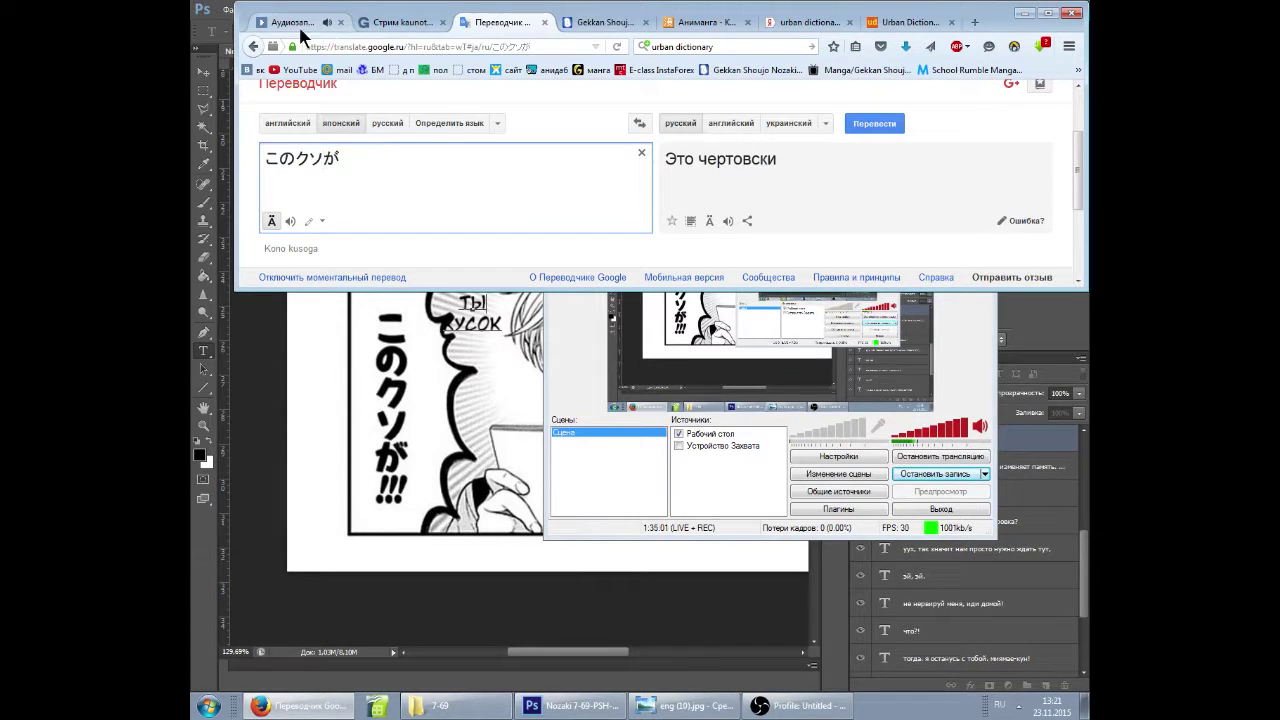
Switch back to Photoshop and change the last panel's left bubble text to "ты просто засранец...".
click(484, 314)
double_click(474, 323)
text(просто)
key(Return)
text(засранец...)
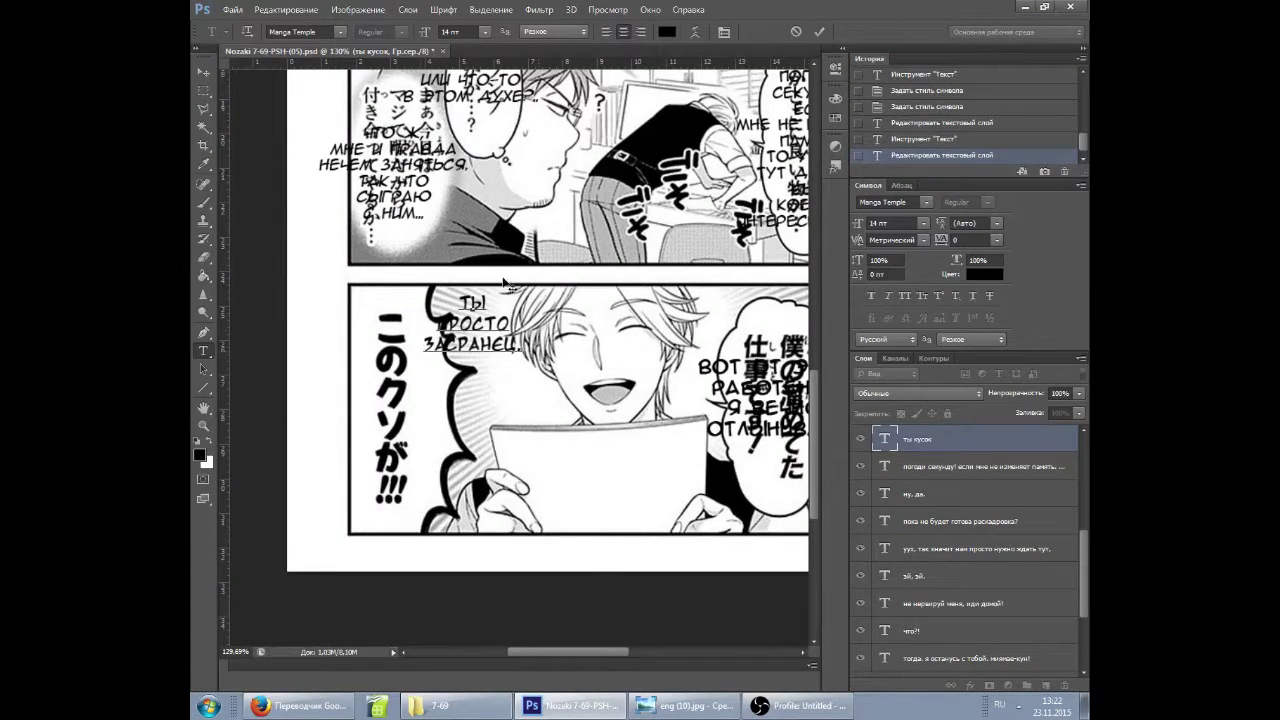
Group page 05's Russian text layers under the name "рус текст" and close the page.
scroll(446, 352, down, 5)
click(934, 548)
key(ctrl+g)
double_click(920, 435)
scroll(568, 300, up, 5)
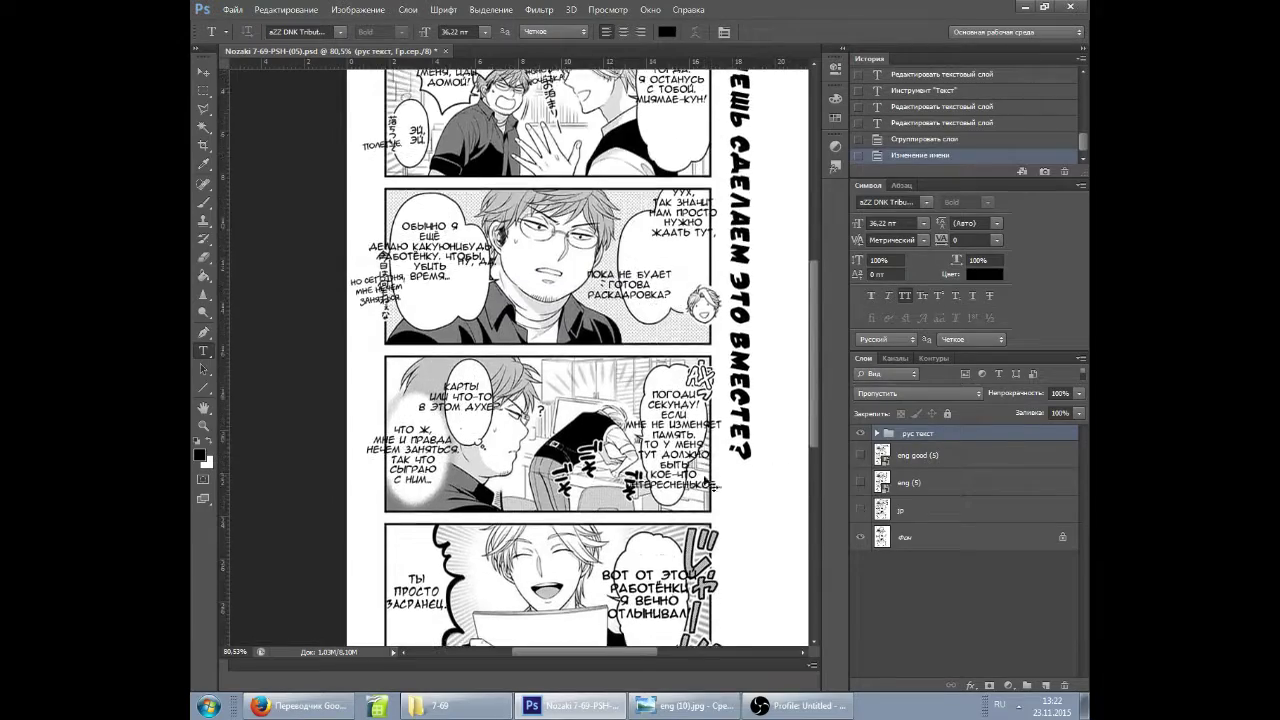
key(ctrl+w)
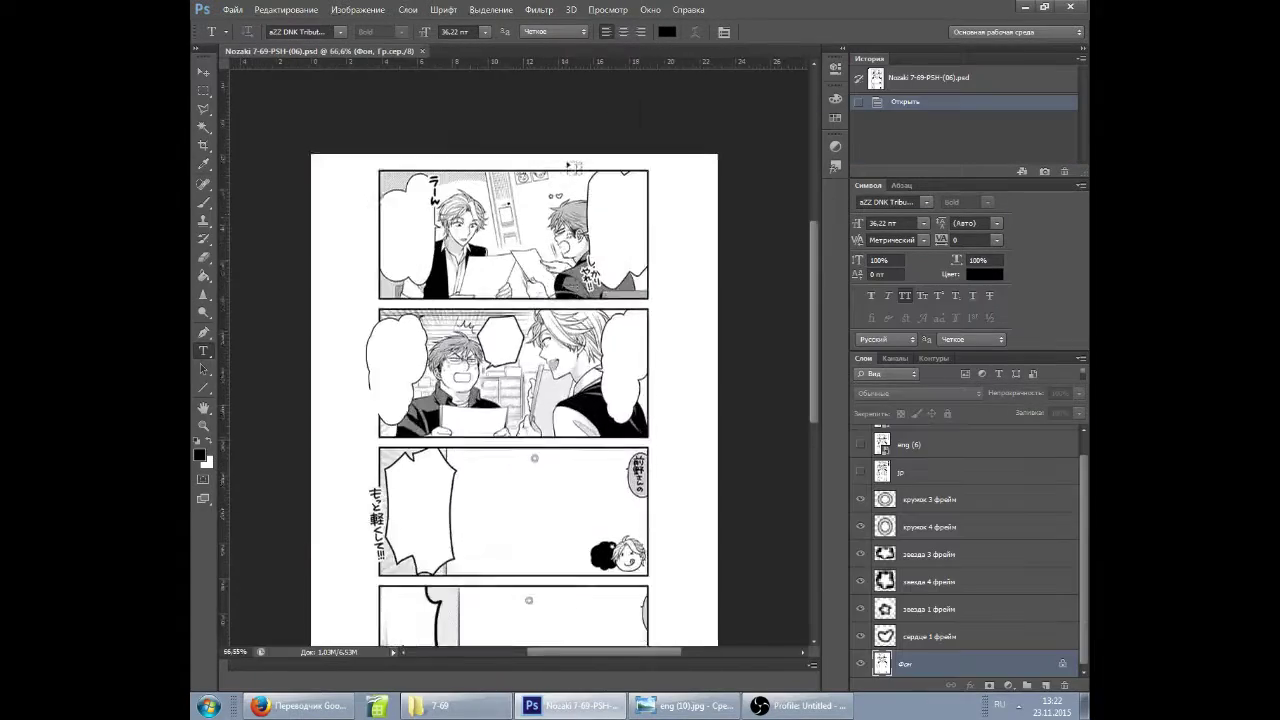
On page 06, move the circle, star and heart symbol layers above the English reference layers and show the jp layer.
scroll(568, 166, up, 5)
click(929, 636)
shift+click(929, 499)
drag(929, 499, 915, 430)
click(860, 657)
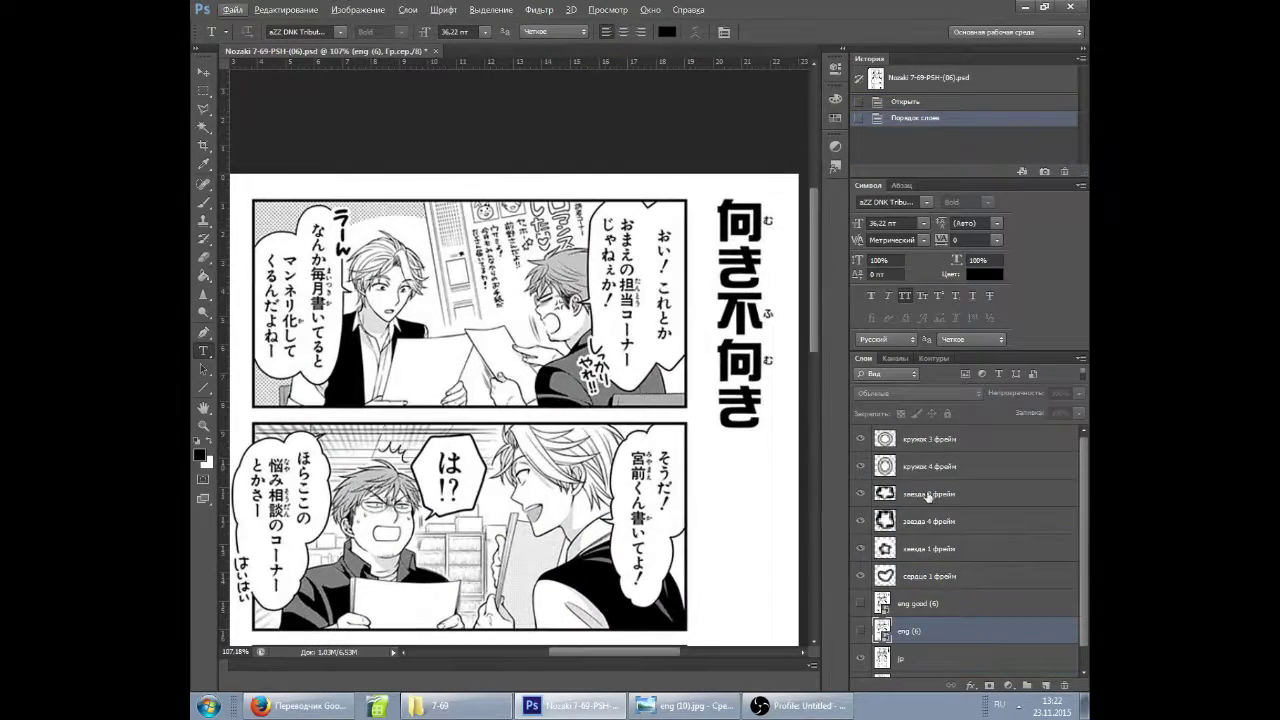
Group the circle, star and heart layers as "символы" and make the jp layer active.
key(ctrl+g)
double_click(916, 434)
text(символы)
click(915, 510)
scroll(550, 352, up, 1)
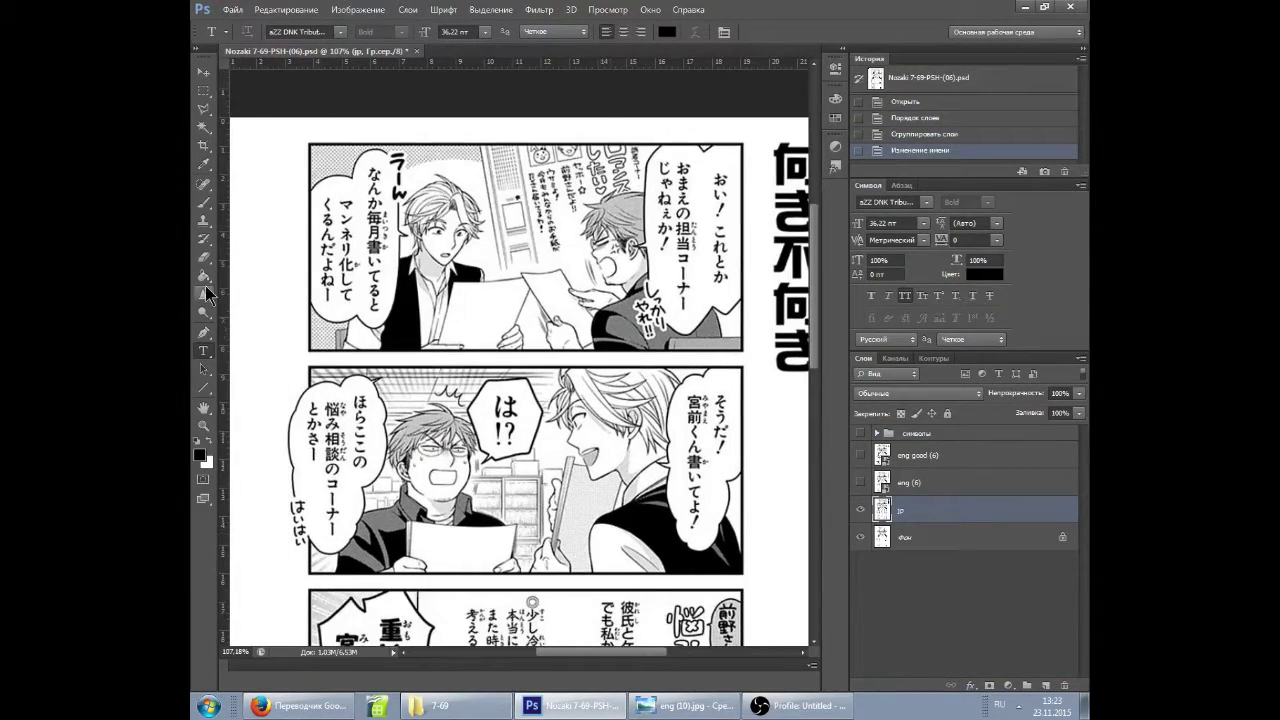
Add the vertical title "у каждого свои таланты." beside the first panel with the "подзаголовок" text preset, its layer above eng good (6).
scroll(550, 400, down, 5)
scroll(450, 475, up, 6)
scroll(450, 475, down, 3)
scroll(450, 475, up, 5)
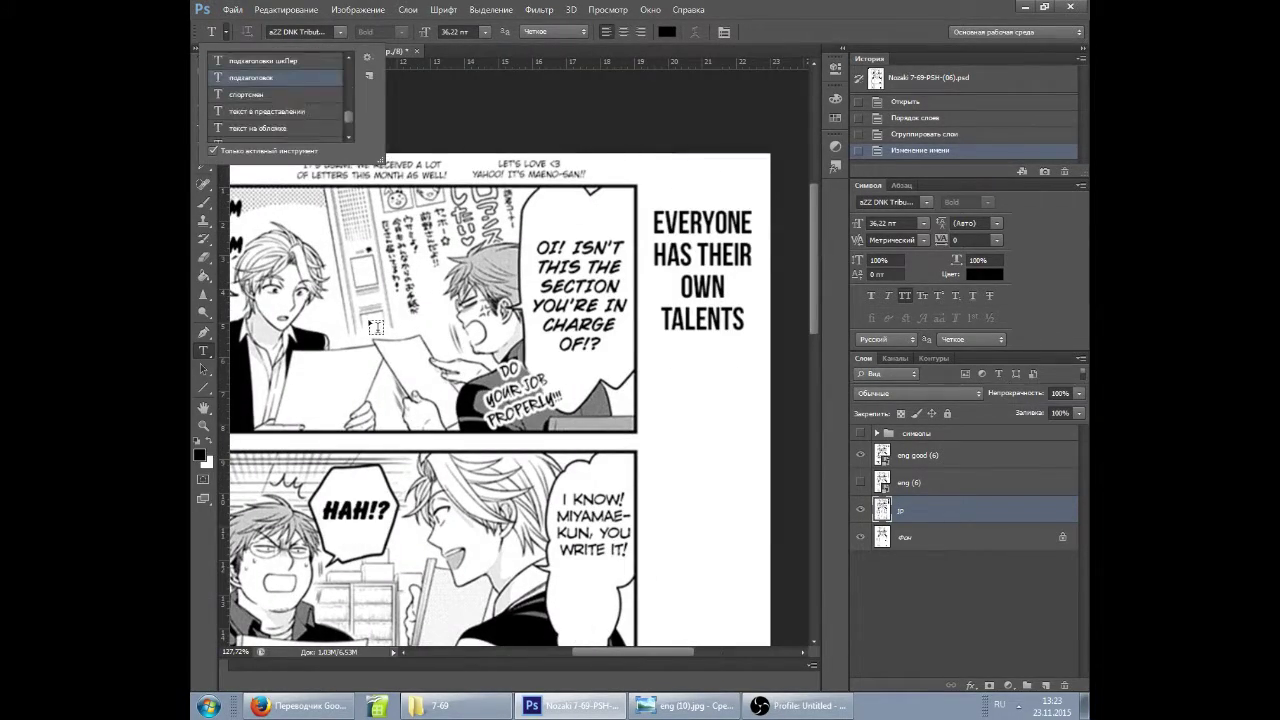
click(370, 320)
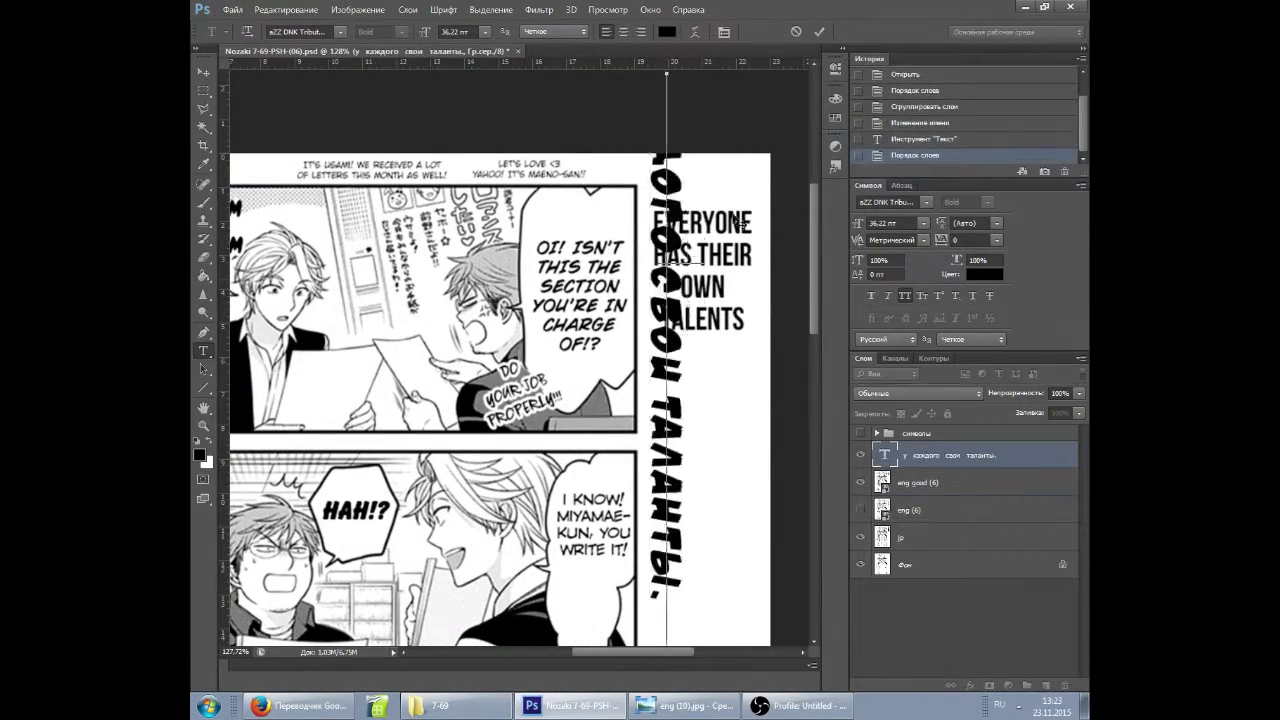
Enter "эй! а разве не ты ответственный за это?" over the first panel's right bubble in 11 pt Anime Ace v02, above the reference layers.
scroll(520, 400, left, 2)
click(213, 31)
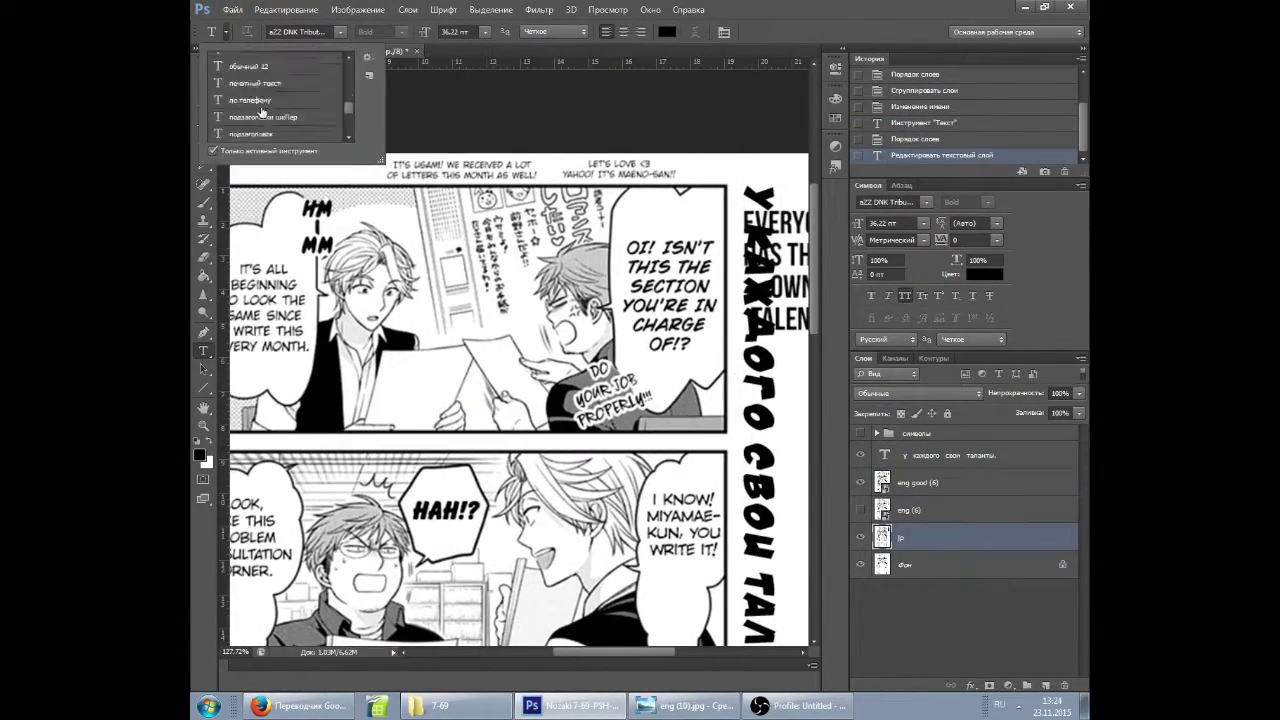
click(262, 112)
click(663, 225)
text(эй)
drag(940, 537, 940, 482)
click(672, 220)
text(! а разве)
key(Return)
text(не ответственн)
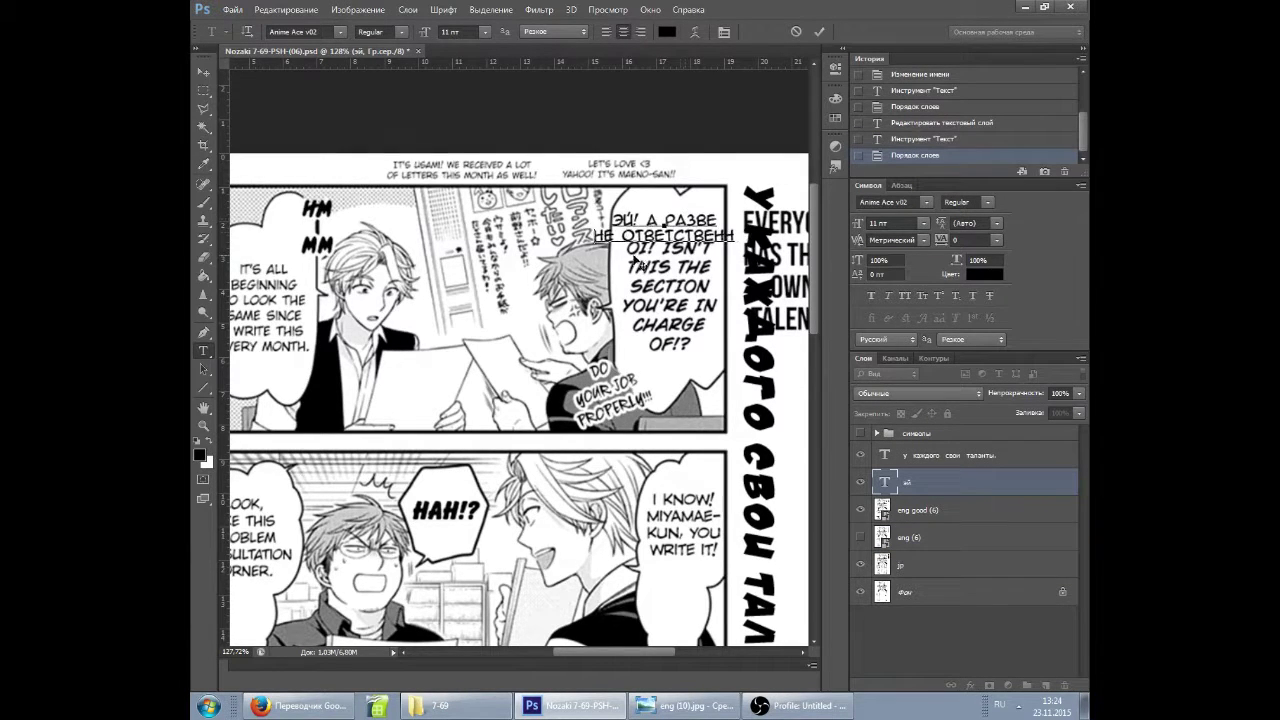
Add "выполняй свою работу как следует!" in the 11 pt BetinaScript preset and tilt it over "Do your job properly!!!".
click(225, 31)
click(262, 99)
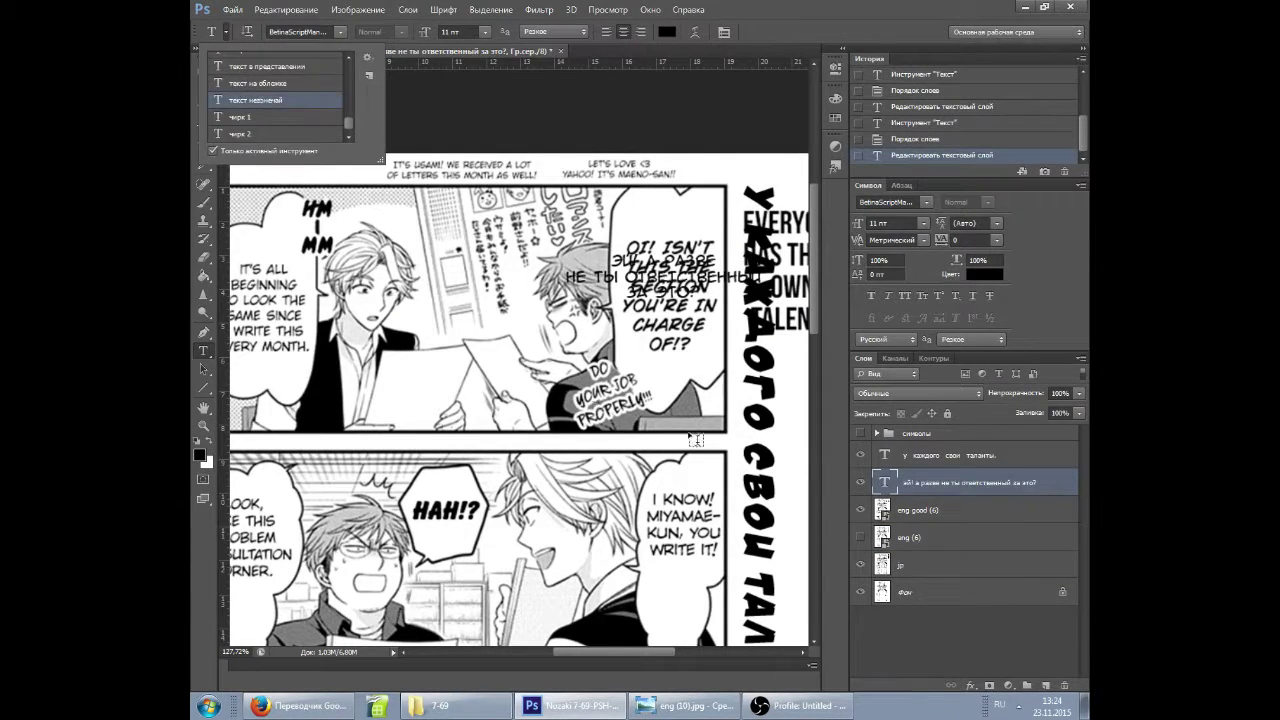
click(582, 386)
text(выполняй)
key(Return)
text(свою)
drag(768, 405, 805, 370)
scroll(434, 262, up, 4)
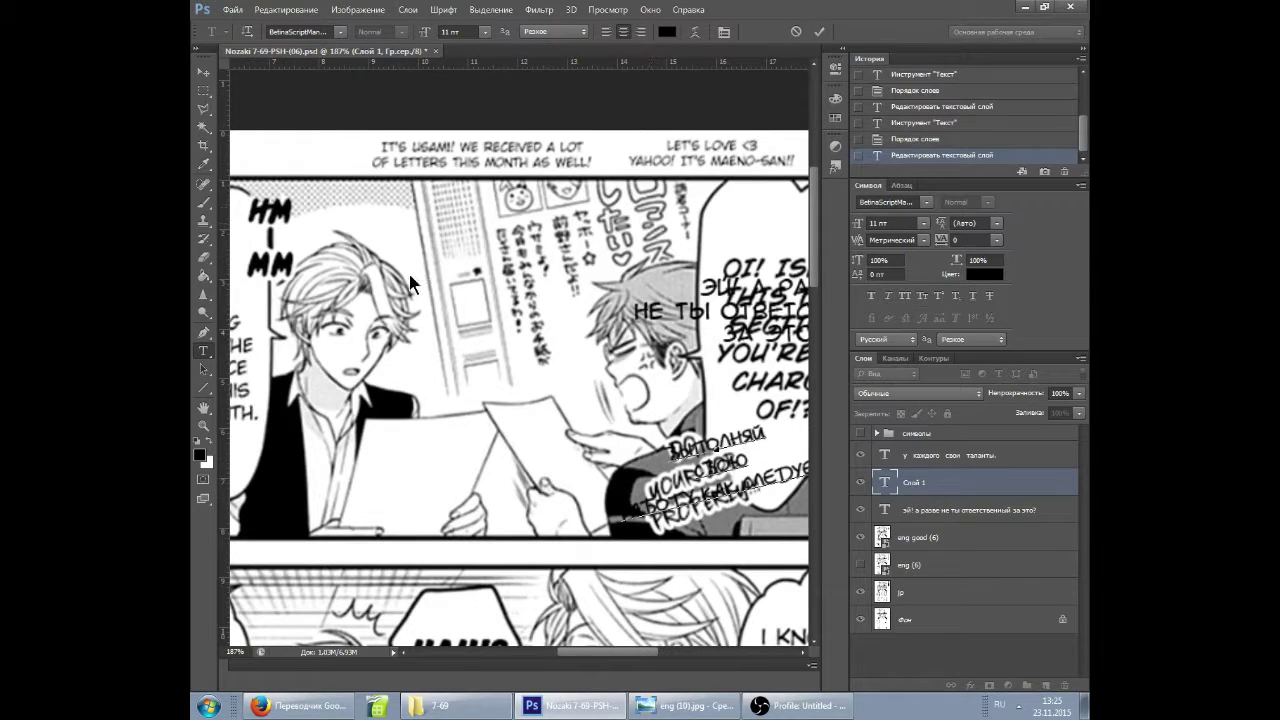
Add the tilted handwritten note "это усами! в этом месяце мы снова получили кучу писем!" over the first panel's poster.
click(212, 33)
click(262, 99)
click(459, 244)
text(это усами!)
key(Return)
text(в этом месяц)
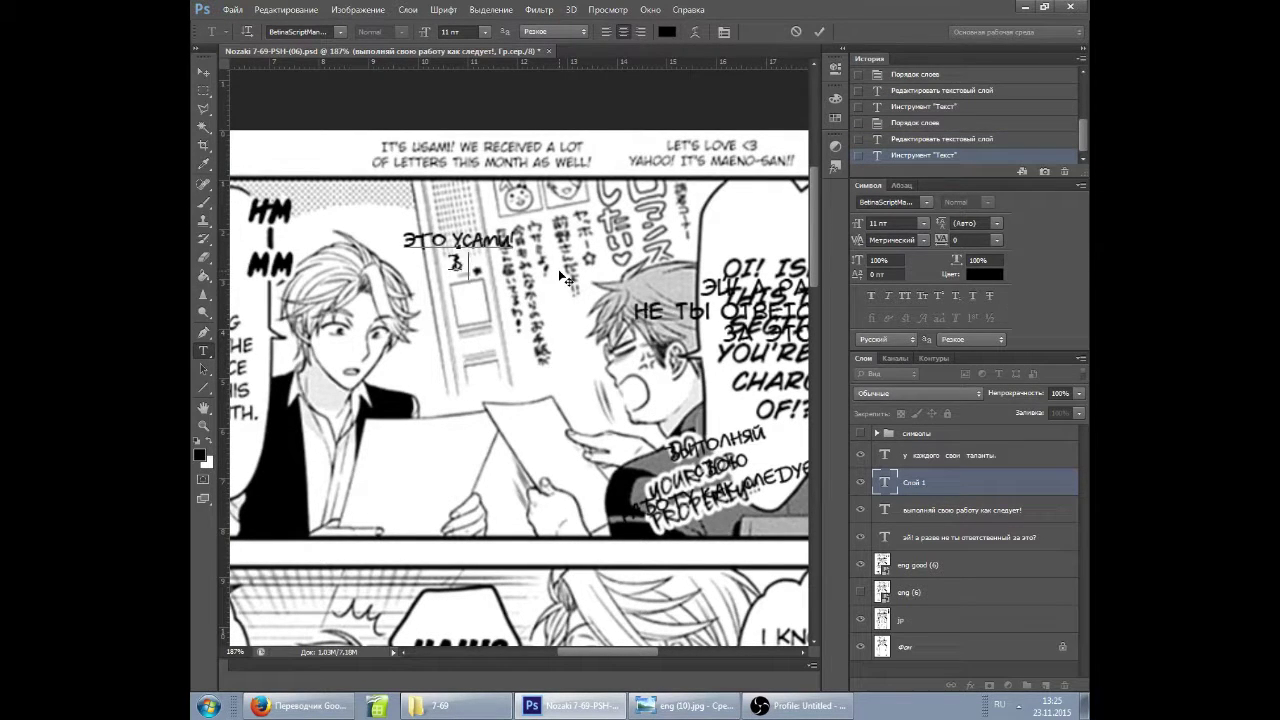
click(908, 485)
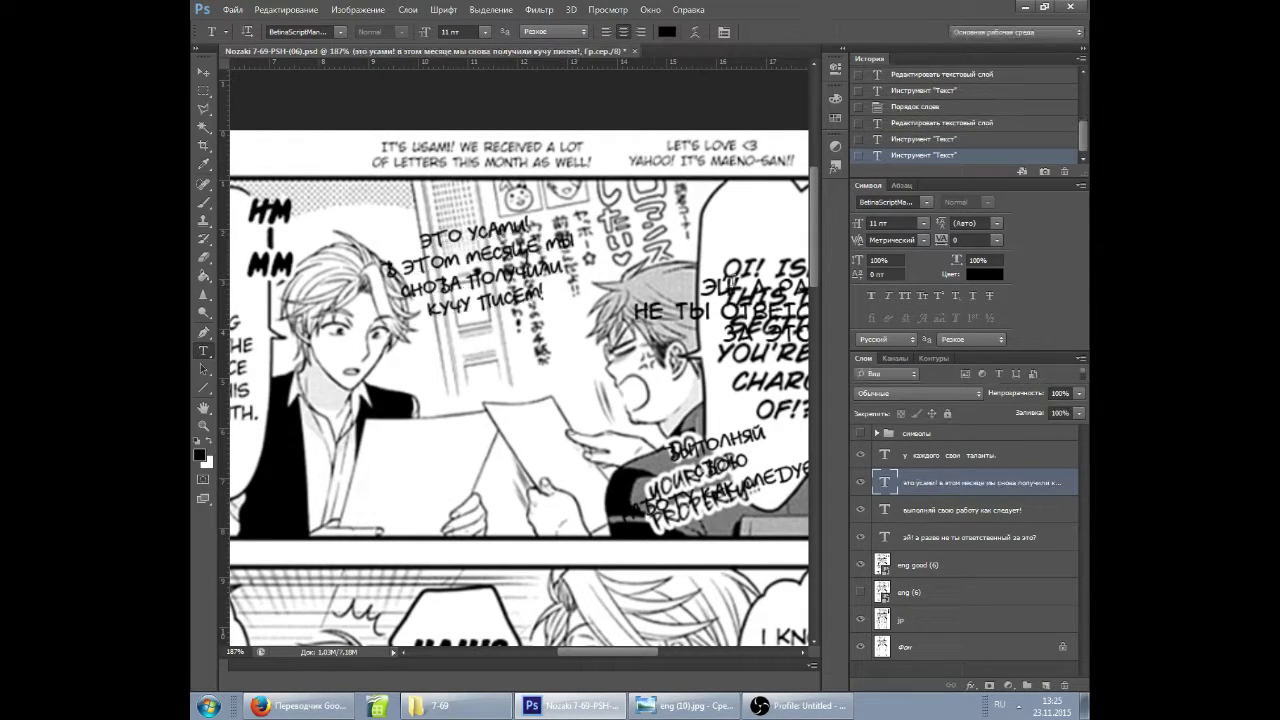
Add the handwritten text "давайте влюбляться" over the Japanese poster lettering in the first panel.
click(668, 203)
text(давайте влюбляться)
scroll(714, 166, up, 3)
scroll(654, 164, down, 1)
click(606, 194)
key(Return)
Add the handwritten text "юху! это маено-сан!" on the first panel's poster, tilt it and give it a Stroke layer effect.
click(203, 350)
click(534, 258)
text(юху! это маено-сан!)
click(943, 486)
drag(620, 315, 683, 234)
double_click(943, 486)
click(471, 509)
click(945, 426)
Enter "всё стало таким рутинным" over the first panel's left bubble in 11 pt Anime Ace v02.
scroll(560, 195, down, 4)
scroll(560, 195, left, 10)
click(920, 564)
scroll(920, 608, down, 2)
click(923, 529)
scroll(505, 274, left, 2)
scroll(528, 325, up, 1)
click(502, 229)
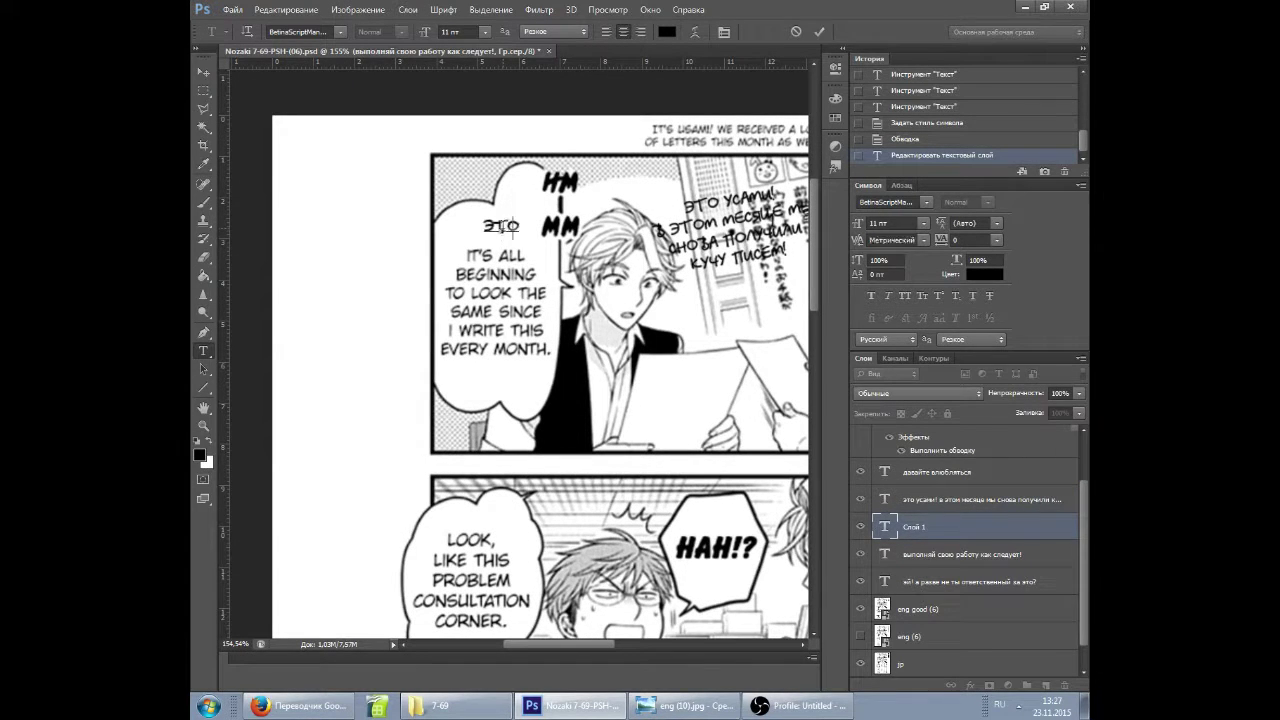
key(Escape)
click(478, 250)
text(с тех пор как я начал писать это ежемесячно)
drag(546, 340, 449, 241)
text(всё)
Add "когда я начал писать это каждый месяц.." as a separate text in the lower part of the first panel's left bubble.
click(440, 318)
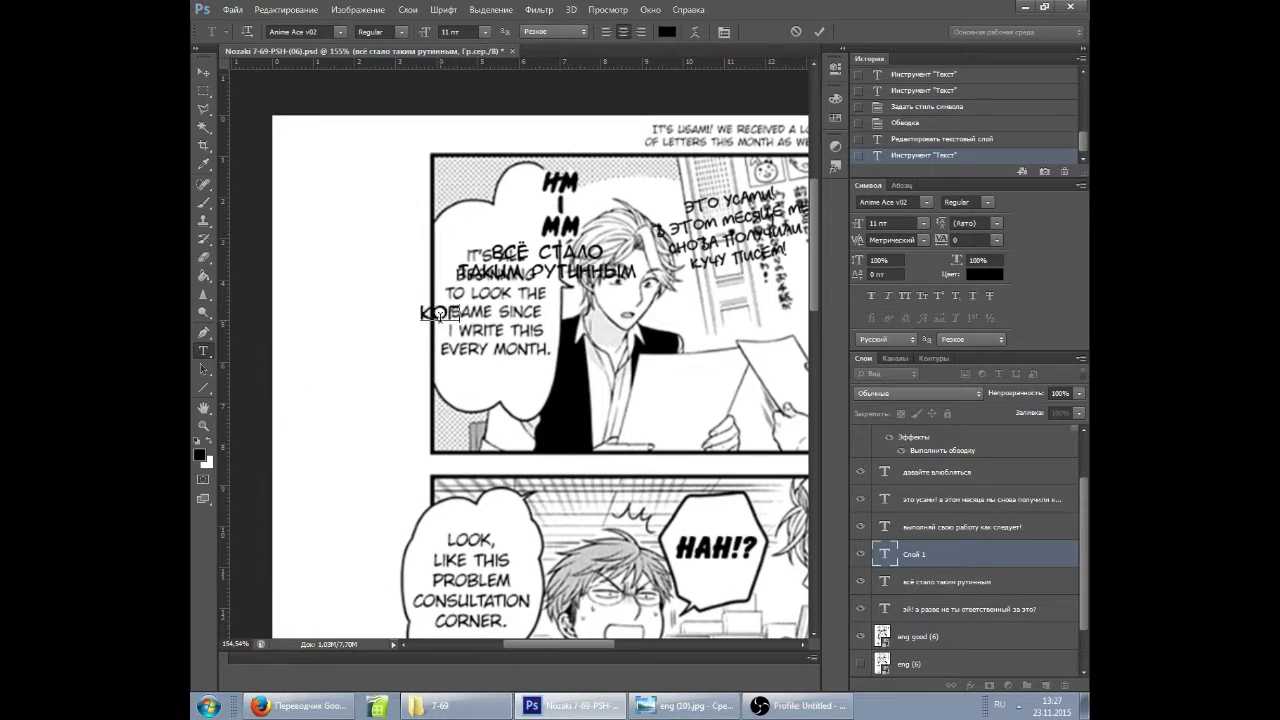
key(BackSpace)
key(BackSpace)
key(BackSpace)
key(BackSpace)
key(BackSpace)
key(BackSpace)
key(BackSpace)
key(BackSpace)
key(BackSpace)
key(BackSpace)
key(BackSpace)
text(каждый месяц..)
drag(433, 334, 457, 343)
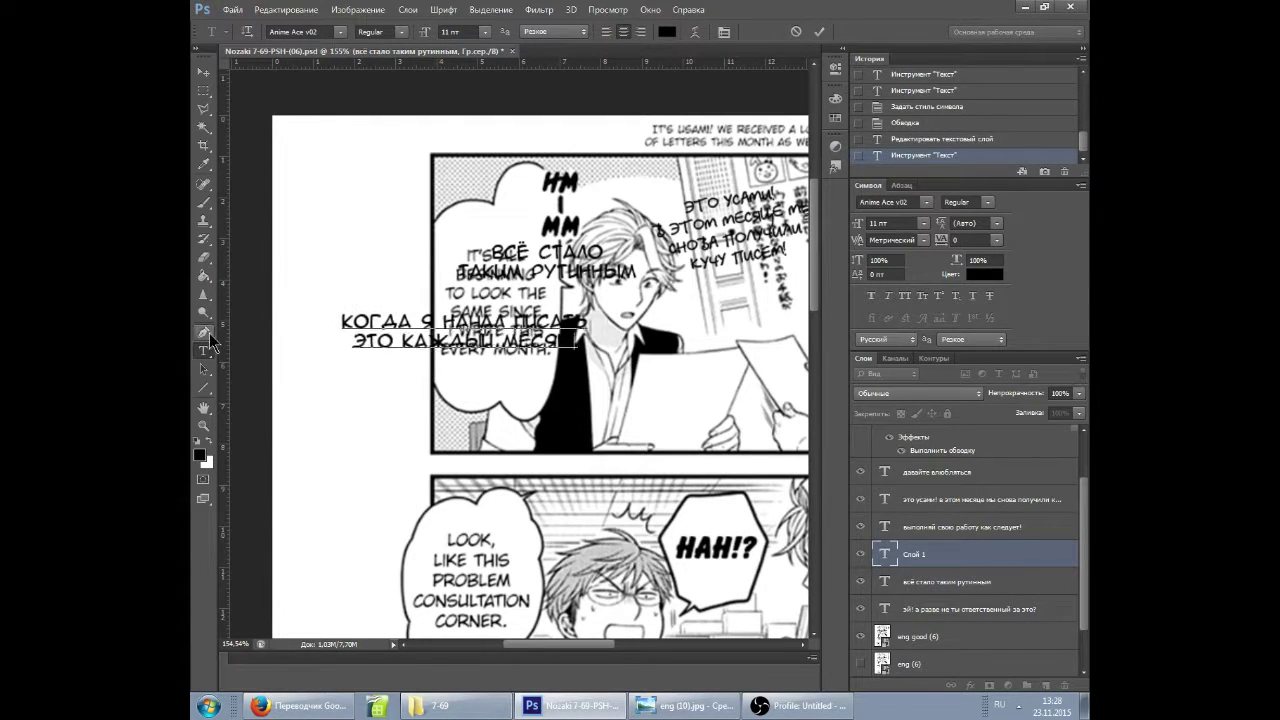
Reword the left bubble's upper text to "всё стало таким одинаковым" and position it above the second text.
click(204, 350)
click(549, 252)
drag(549, 252, 452, 226)
key(BackSpace)
key(BackSpace)
key(BackSpace)
key(BackSpace)
key(BackSpace)
key(BackSpace)
key(BackSpace)
key(BackSpace)
text(одинаковым)
drag(712, 241, 678, 270)
click(204, 350)
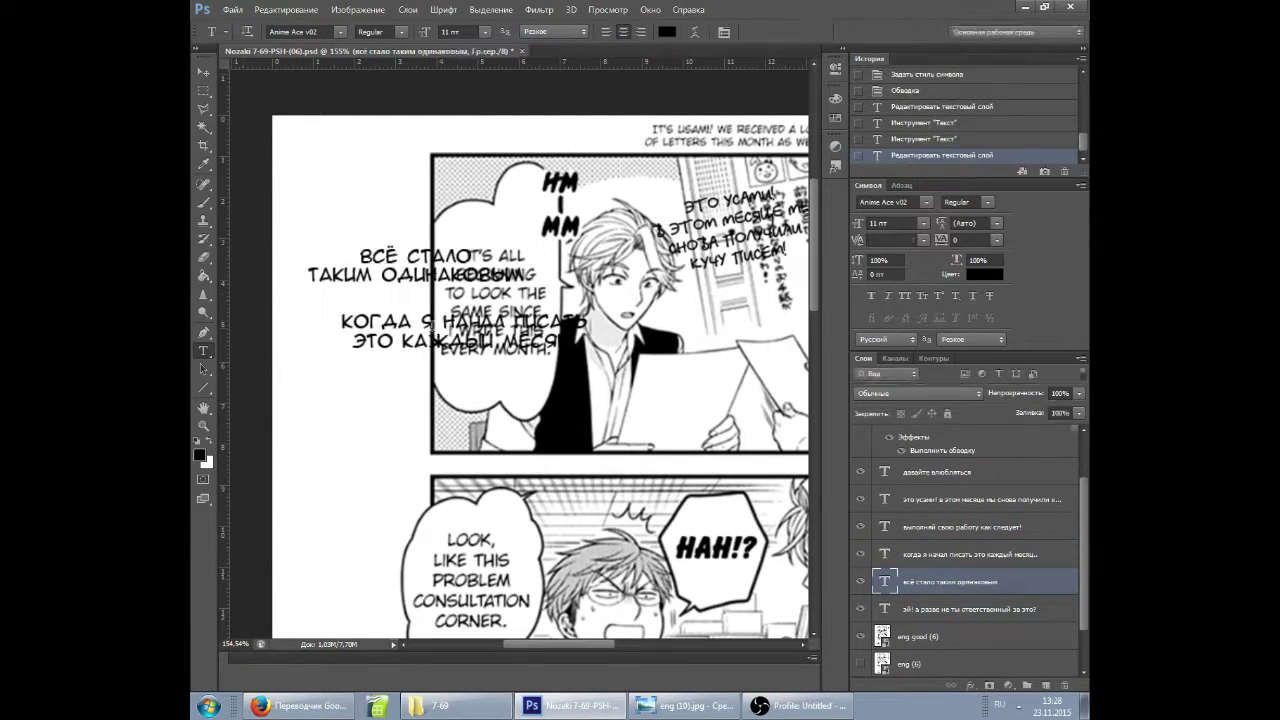
Reorder the first panel's left bubble texts to read "когда я начал писать это каждый месяц," followed by "то всё стало таким одинаковым.".
click(480, 327)
drag(480, 327, 520, 232)
drag(438, 246, 660, 254)
key(BackSpace)
click(204, 350)
click(360, 256)
drag(354, 317, 374, 380)
text(то .)
Add "придумал!" in the upper part of the second panel's right bubble and position it over the English reference.
drag(716, 548, 425, 300)
click(683, 305)
text(я знаю)
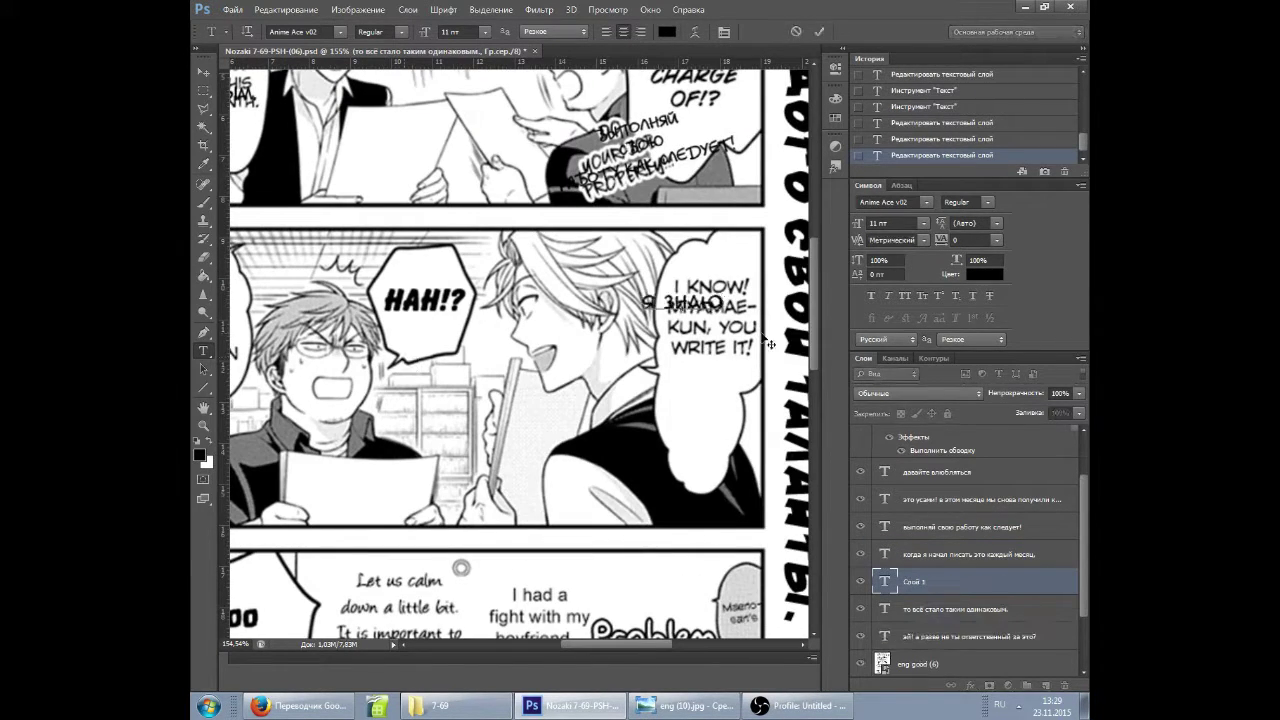
key(BackSpace)
key(BackSpace)
key(BackSpace)
key(BackSpace)
key(BackSpace)
key(BackSpace)
text(придумал!)
drag(765, 340, 793, 328)
key(ctrl+Return)
Add "миямае-кун, ты напишешь это!" as a separate text in the lower part of the second panel's right bubble.
click(685, 405)
text(миямае-кун,)
key(Return)
text(!)
drag(688, 375, 692, 355)
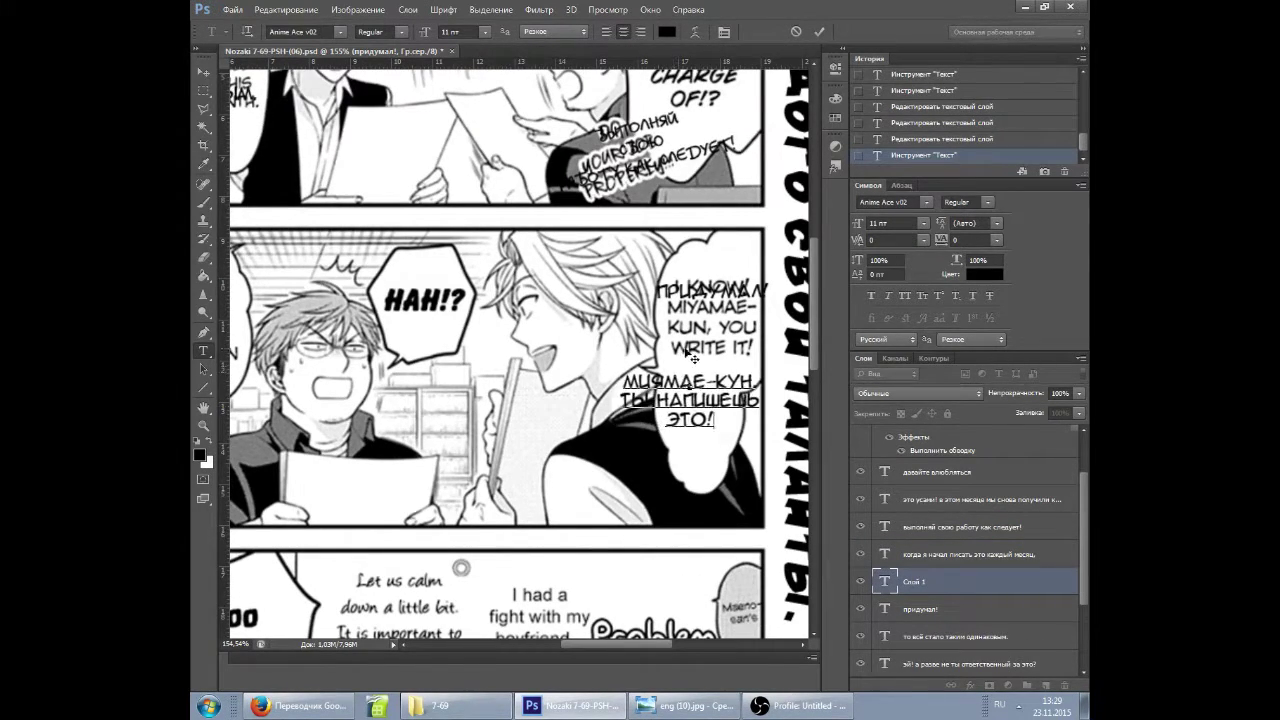
Add "чего?!" in the second panel's middle bubble at 14 pt, checking the Japanese original beneath the "eng good (6)" layer.
click(903, 609)
scroll(903, 609, down, 2)
click(860, 609)
scroll(518, 400, left, 3)
click(582, 297)
text(чего?!)
key(ctrl+Return)
click(923, 240)
click(885, 362)
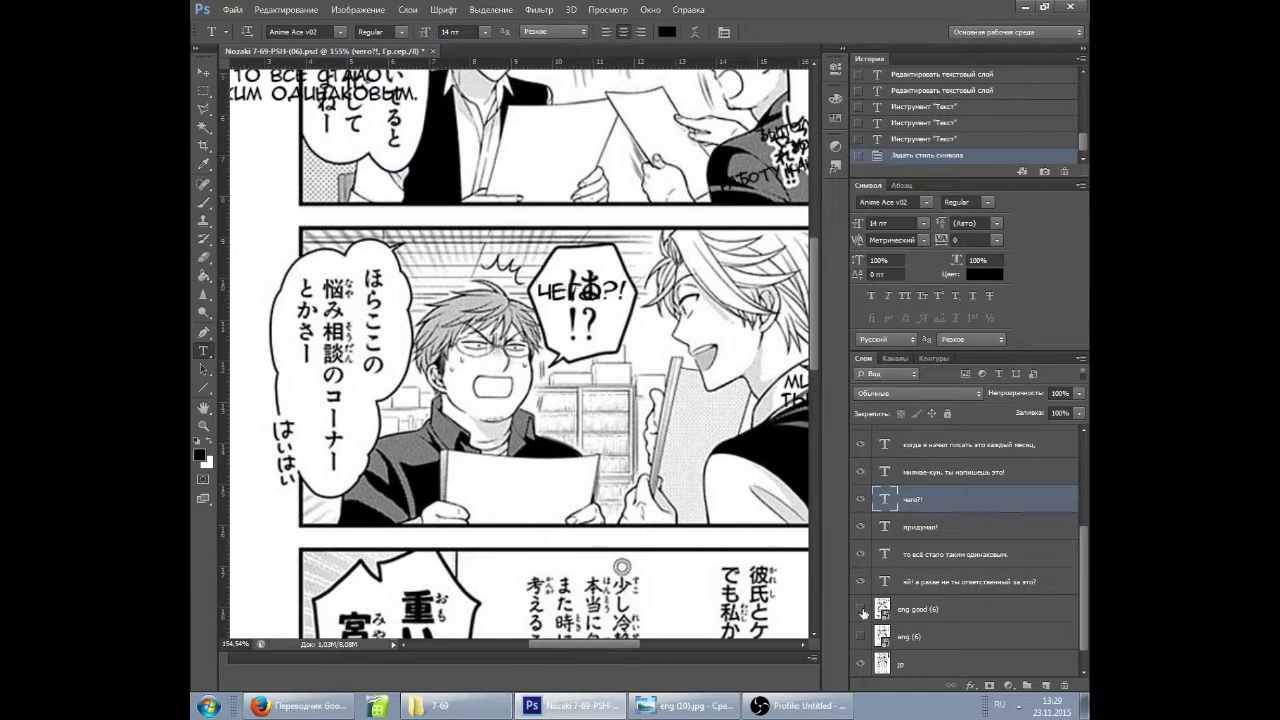
click(862, 609)
Add "смотри," in 11 pt Anime Ace v02 at the top of the second panel's left bubble.
click(903, 581)
scroll(518, 400, left, 2)
click(431, 283)
text(смотри)
key(ctrl+Return)
Add "что-нибудь типа того как в этой колонке советов." below "смотри," in the second panel's left bubble.
click(351, 340)
text(ВОТ ТУТ)
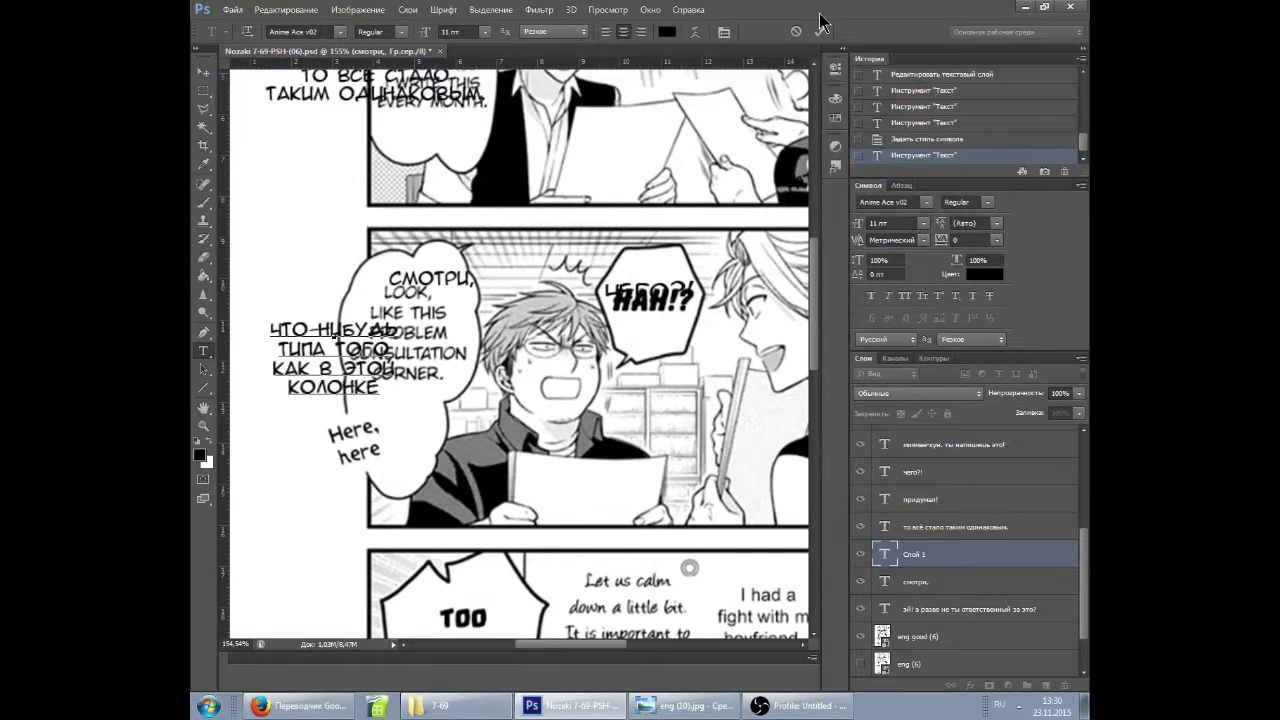
text(с консульта)
key(BackSpace)
key(BackSpace)
key(BackSpace)
key(BackSpace)
key(BackSpace)
key(BackSpace)
key(BackSpace)
key(BackSpace)
key(BackSpace)
key(BackSpace)
text(оветов.)
drag(338, 300, 352, 300)
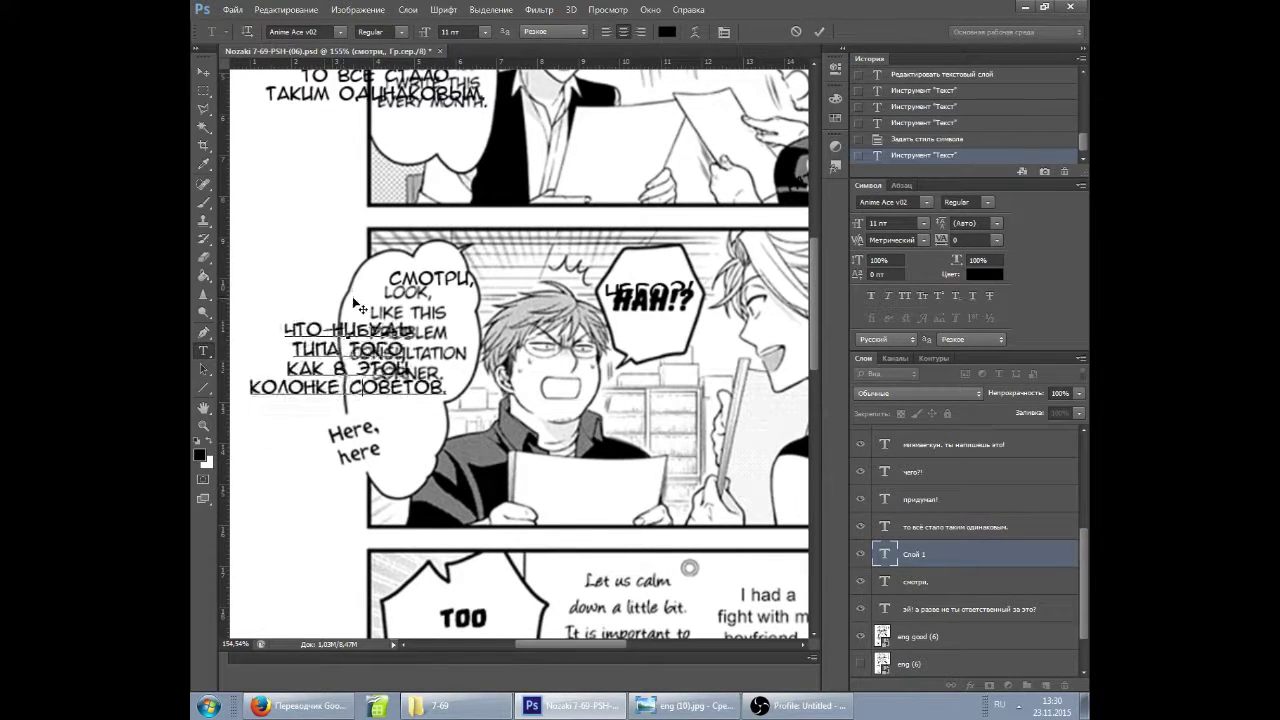
key(ctrl+Return)
Add the handwritten note "вот тут, тут." in the BetinaScript font over "Here, here" beside the second panel.
click(212, 31)
click(250, 83)
click(348, 450)
text(вот тут, тут)
scroll(460, 450, down, 7)
drag(571, 644, 619, 644)
scroll(700, 420, up, 1)
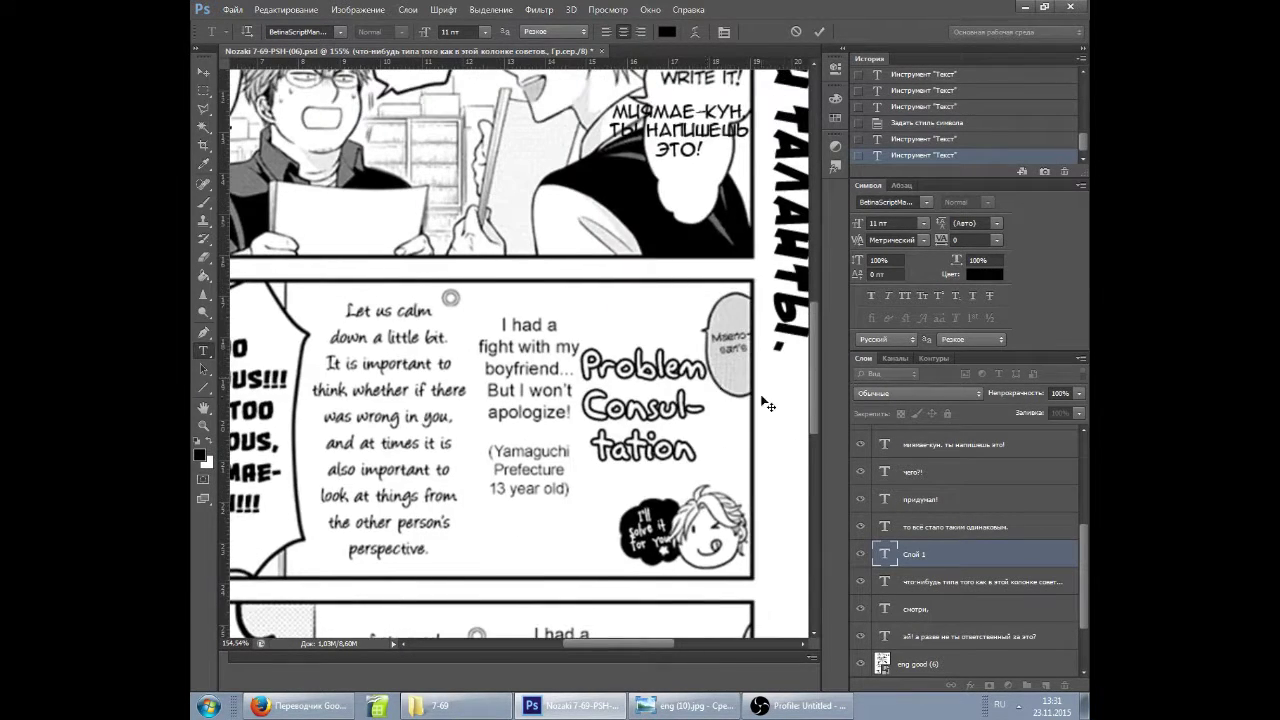
scroll(722, 413, up, 2)
key(ctrl+Return)
Check the third panel's title against the Japanese page and start a heading text there with "совет".
click(218, 32)
click(986, 577)
scroll(986, 577, down, 1)
click(860, 581)
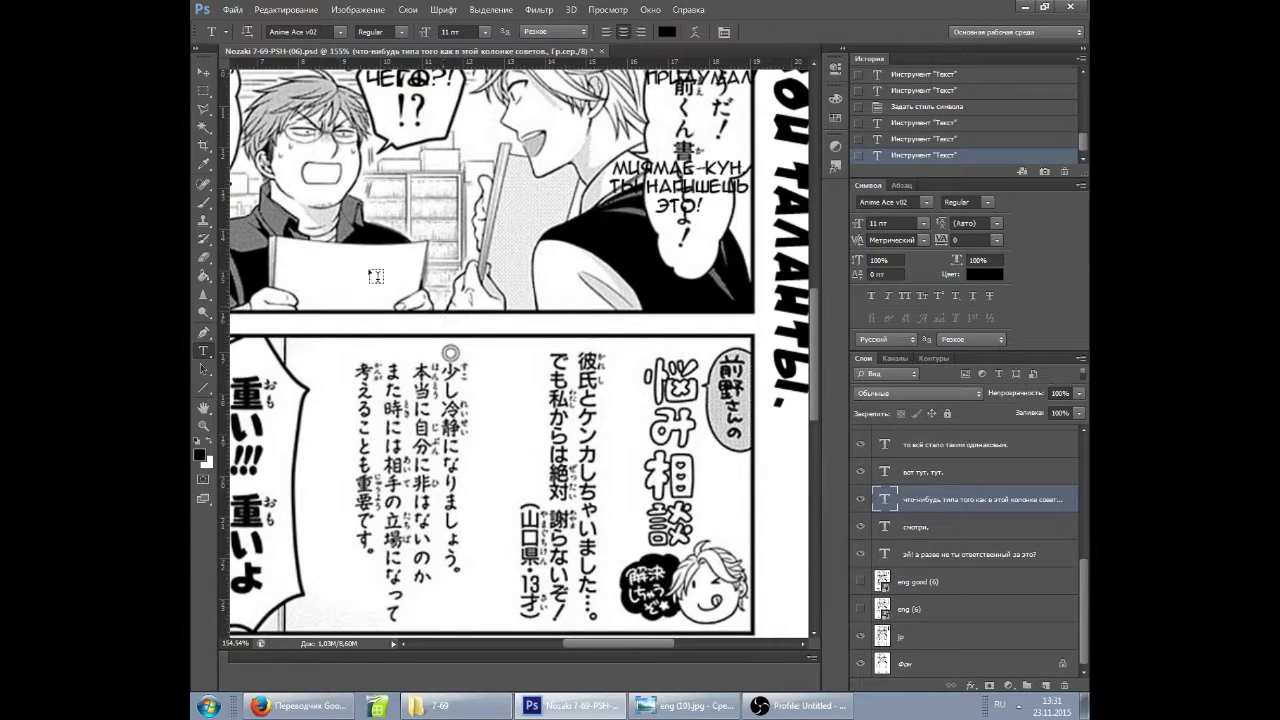
click(218, 32)
scroll(277, 117, up, 2)
scroll(290, 115, down, 2)
scroll(280, 105, up, 5)
scroll(272, 100, down, 6)
click(263, 92)
click(554, 380)
text(совет)
Make the heading white with a Stroke layer effect and complete it as "советы по проблемам" on two lines.
click(860, 609)
click(960, 499)
click(667, 31)
click(1046, 157)
click(474, 503)
click(943, 423)
text(ы)
key(Return)
text(по проблемам)
Adjust the heading's font size and position it over the "Problem Consultation" title in the third panel.
click(861, 635)
click(861, 635)
click(960, 499)
click(485, 31)
click(455, 148)
drag(587, 317, 549, 329)
scroll(549, 330, down, 3)
drag(576, 230, 666, 277)
Add "от маено-сана" in the BetinaScript font over the third panel's small grey bubble, comparing it with the reference.
click(861, 635)
click(968, 499)
click(226, 31)
click(273, 109)
click(734, 316)
text(от маэно-сана)
click(940, 499)
scroll(934, 534, down, 2)
click(860, 582)
click(610, 330)
drag(543, 253, 626, 305)
click(860, 585)
click(860, 585)
click(860, 585)
Add "я подралась с парнем... но я не хочу извинятся! (префектура ямагучи, 13 лет)" in Anime Ace v02 over the third panel's reader letter.
ctrl+click(672, 118)
click(510, 305)
text(я)
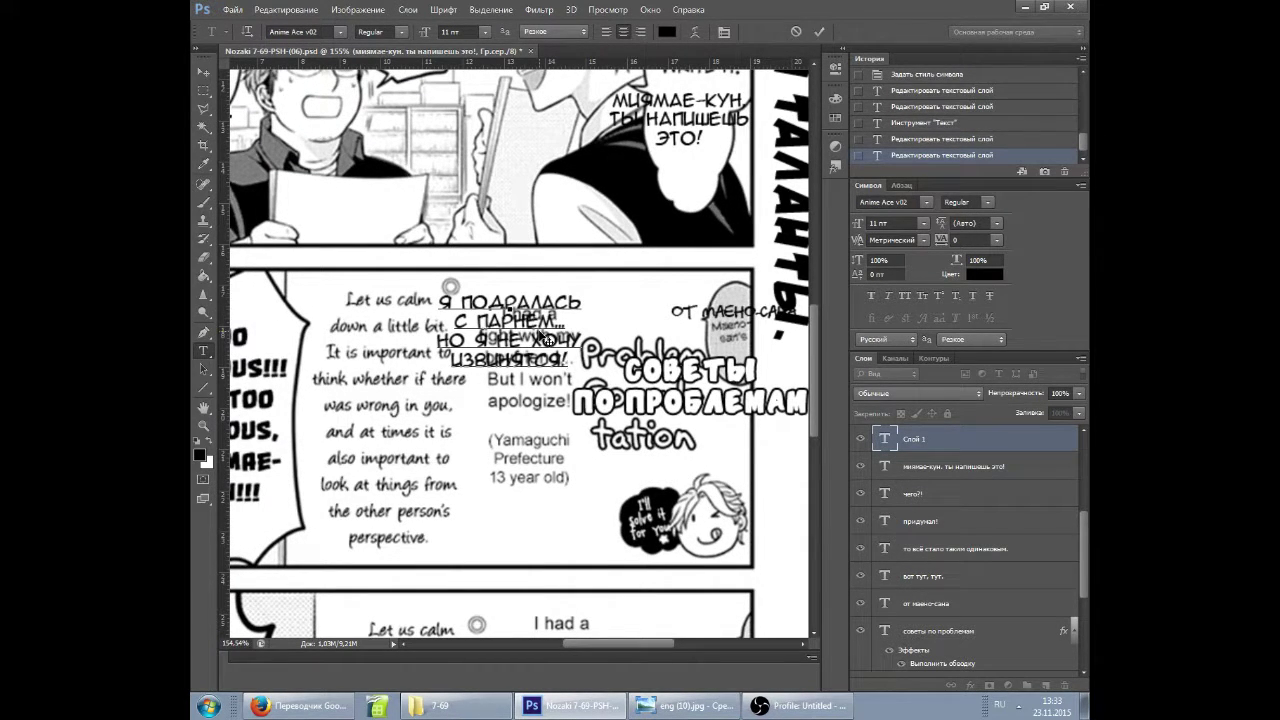
text(ямагучи,)
key(Return)
text(13 лет))
drag(541, 334, 596, 438)
Add "я решу её за тебя!" in white BetinaScript over the black bubble at the third panel's small face.
scroll(931, 480, up, 3)
scroll(928, 535, down, 4)
scroll(928, 560, up, 2)
click(928, 603)
click(634, 520)
text(я решу её за тебя!)
drag(701, 565, 716, 546)
click(667, 31)
key(Return)
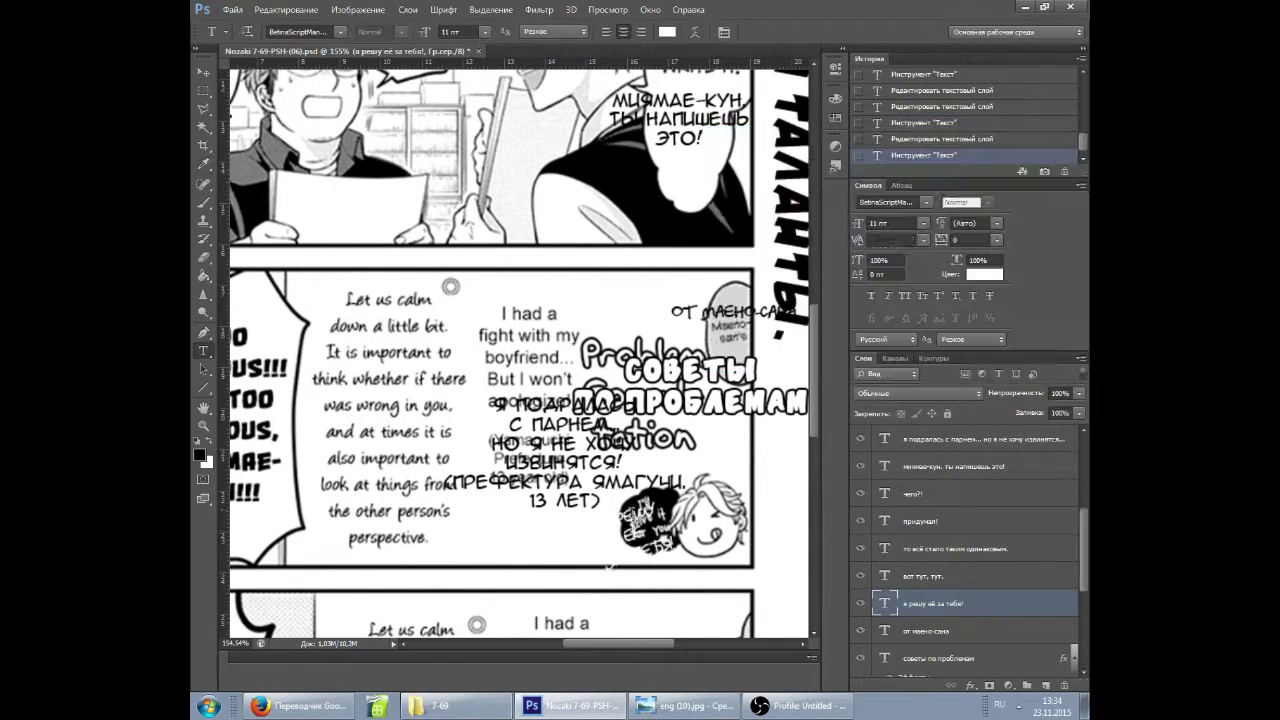
Add black handwritten "Давай немножко успокоимся. очень важно подумать над тем, что возможно ты была не права," over the third panel's advice text.
click(916, 630)
scroll(590, 400, left, 2)
click(431, 289)
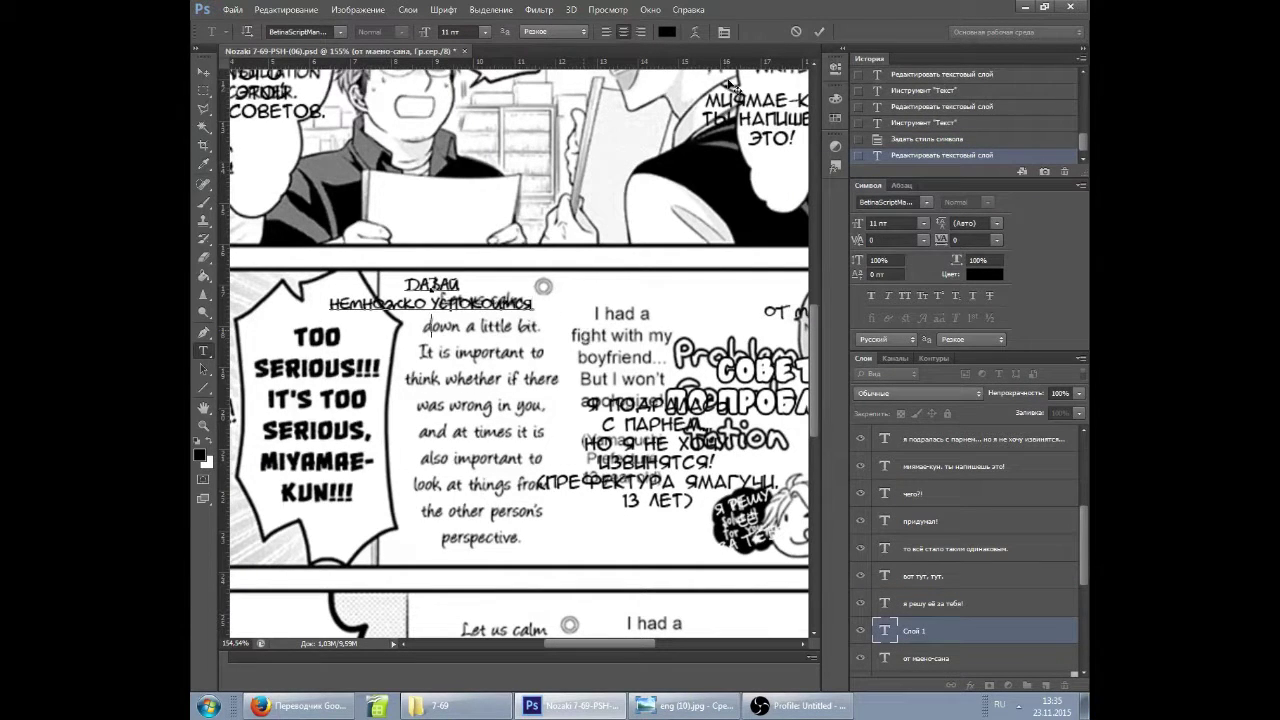
key(Return)
text(оче)
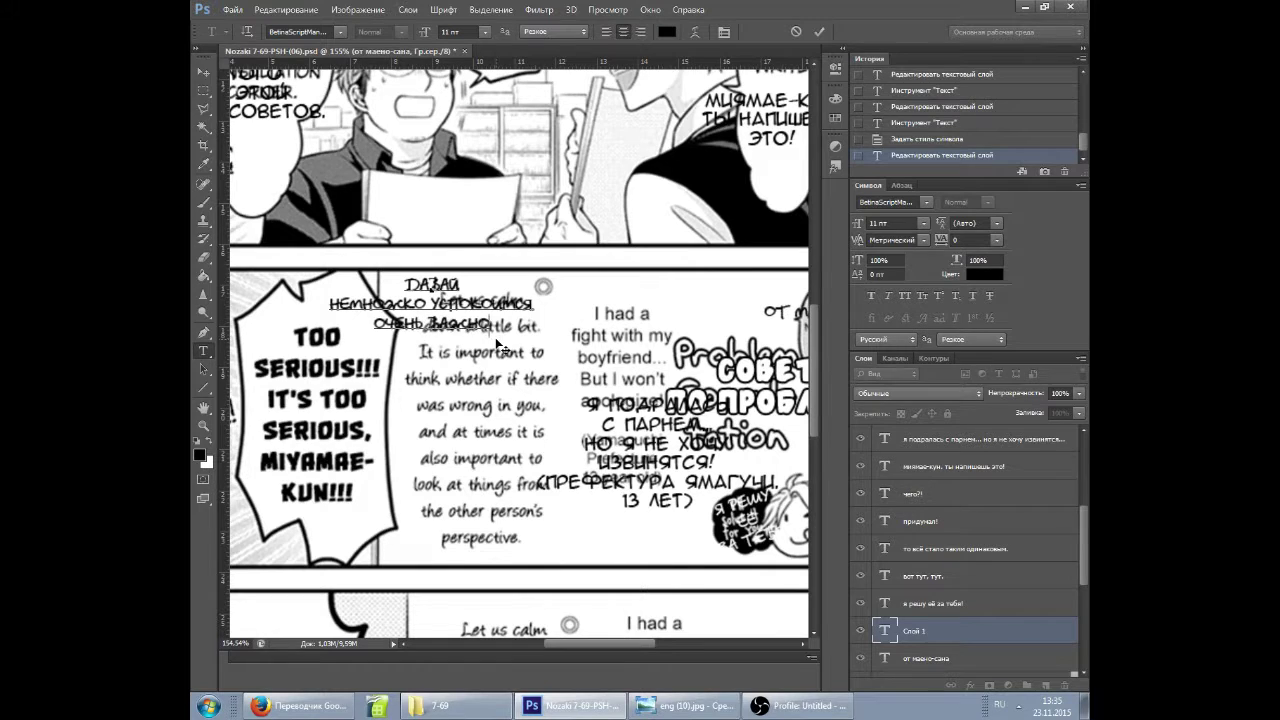
text(ть)
key(Return)
text(над тем, что возможно ты)
key(Return)
text(была не права,)
Extend the advice text with "а так же важно посмотреть на ситуацию со стороны другого человека" and reposition it over the reference.
drag(543, 262, 561, 258)
text(а т и так же важно)
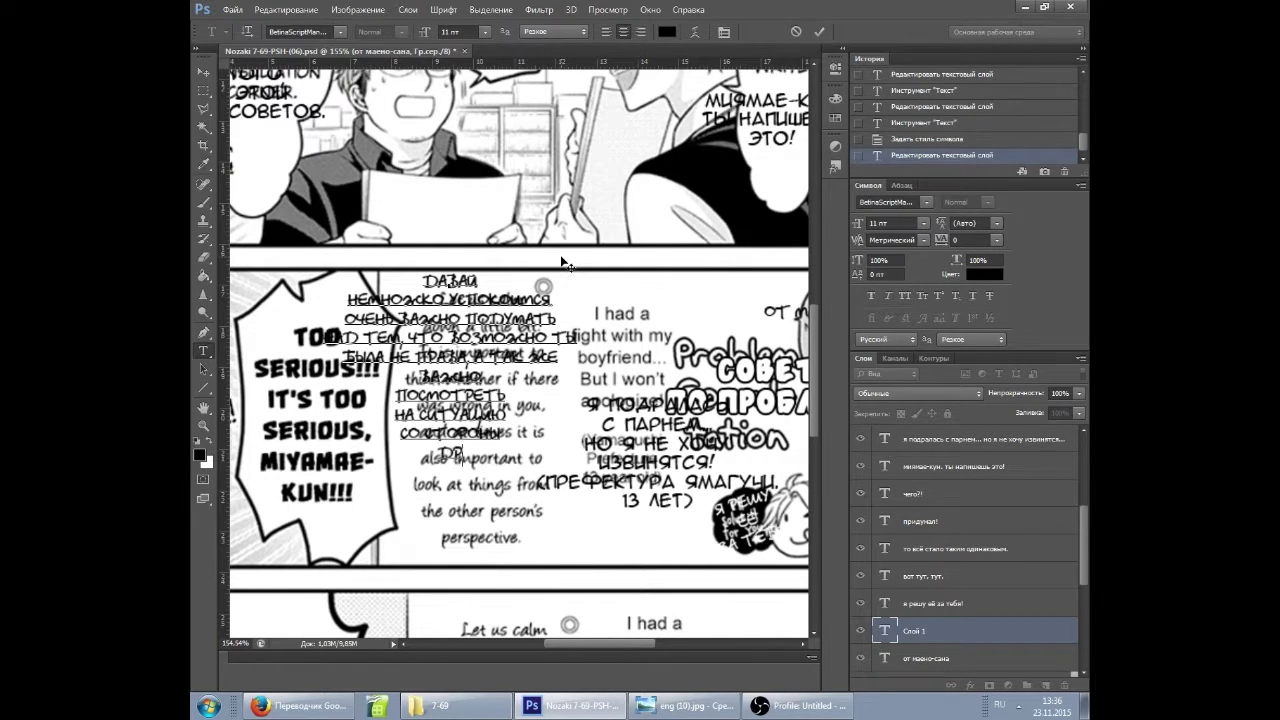
drag(576, 268, 608, 286)
Start a text in 11 pt JakobXC with "слишком с" on two lines in the third panel's spiky bubble.
click(977, 630)
scroll(977, 604, down, 5)
drag(520, 420, 710, 409)
click(861, 583)
click(861, 583)
click(226, 31)
scroll(278, 110, down, 2)
click(277, 106)
click(474, 320)
text(слишком)
key(Return)
text(с)
key(ctrl+Return)
Style the spiky bubble's text as faux bold all caps and complete it as "слишком серьёзно! это слишком серьёзно, миямае-кун!!!".
click(984, 274)
click(473, 320)
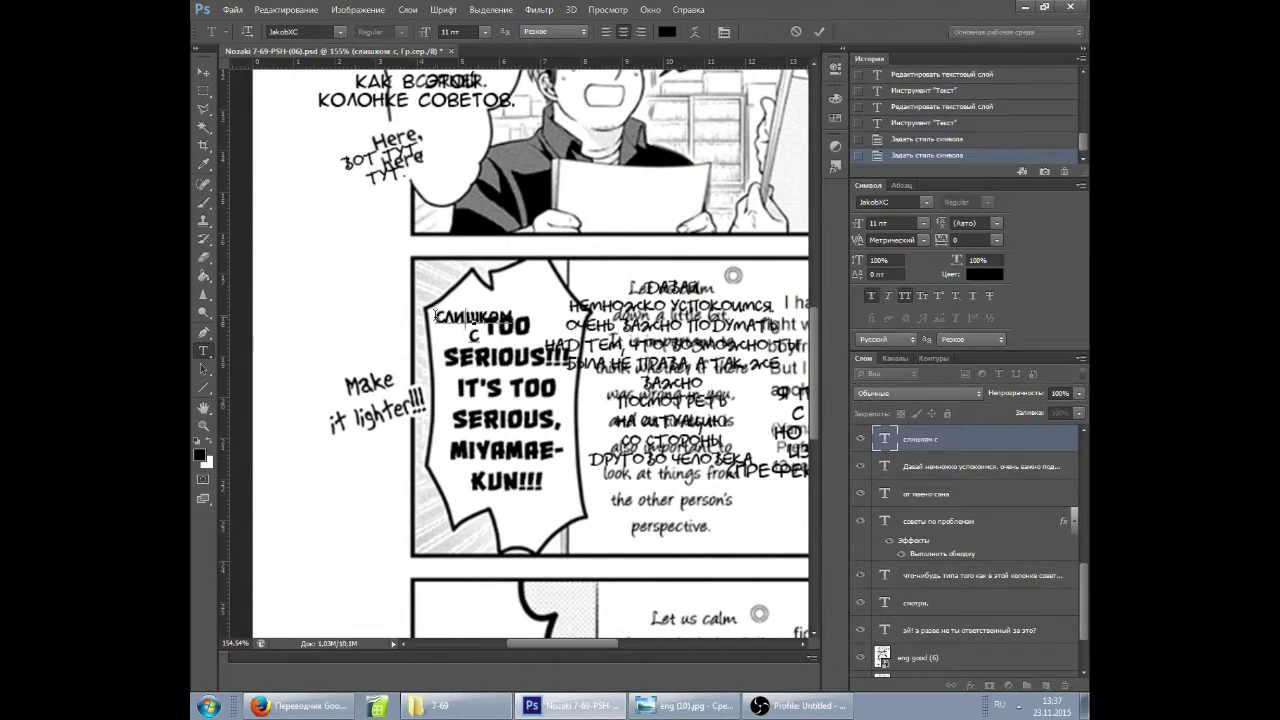
key(Return)
text(это слишком)
key(Return)
text(серьёзно, миямае-кун!!!)
Add the handwritten text "напиши как-нибудь попроще!" beside the third panel, over the "Make it lighter!!!" note.
click(860, 608)
click(357, 385)
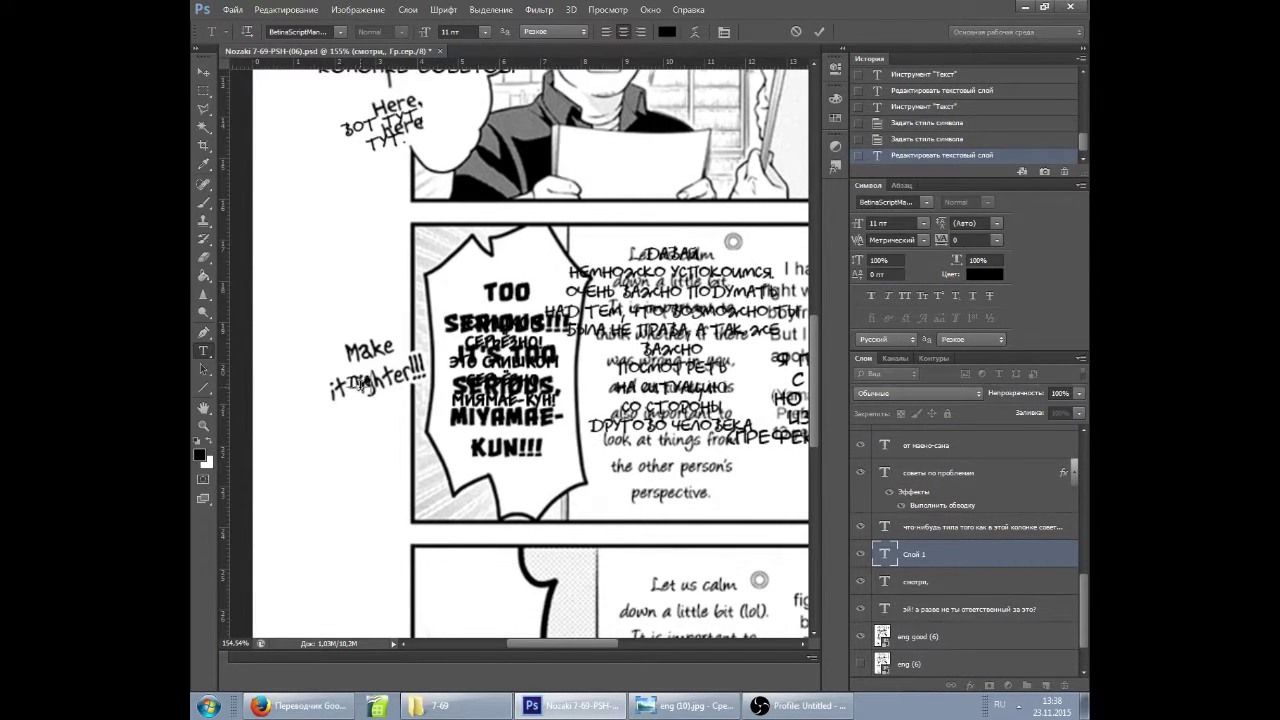
drag(360, 385, 375, 400)
scroll(626, 636, down, 3)
scroll(626, 636, right, 2)
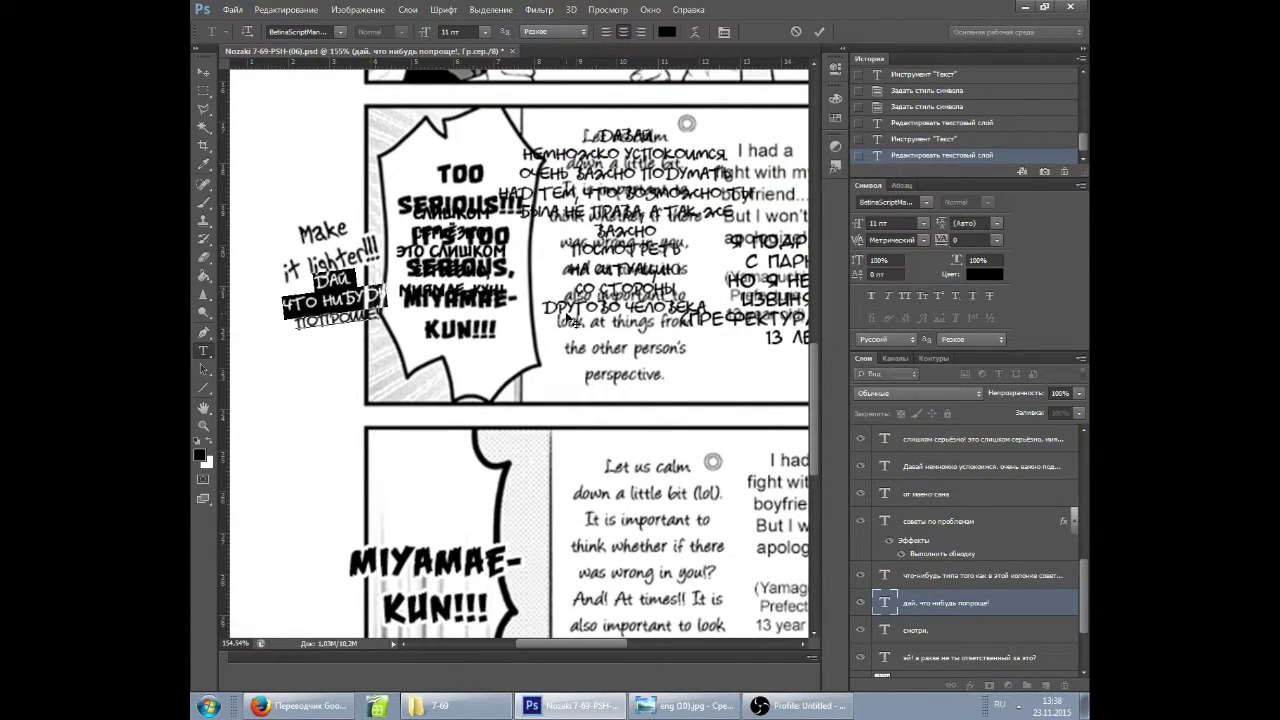
text(напиши как-нибудь)
Duplicate the third panel's advice, letter, "от маено-сана" and "советы по проблемам" texts and move the copies onto the fourth panel.
scroll(603, 531, down, 3)
scroll(603, 531, right, 5)
scroll(620, 430, up, 2)
scroll(637, 331, down, 1)
click(926, 466)
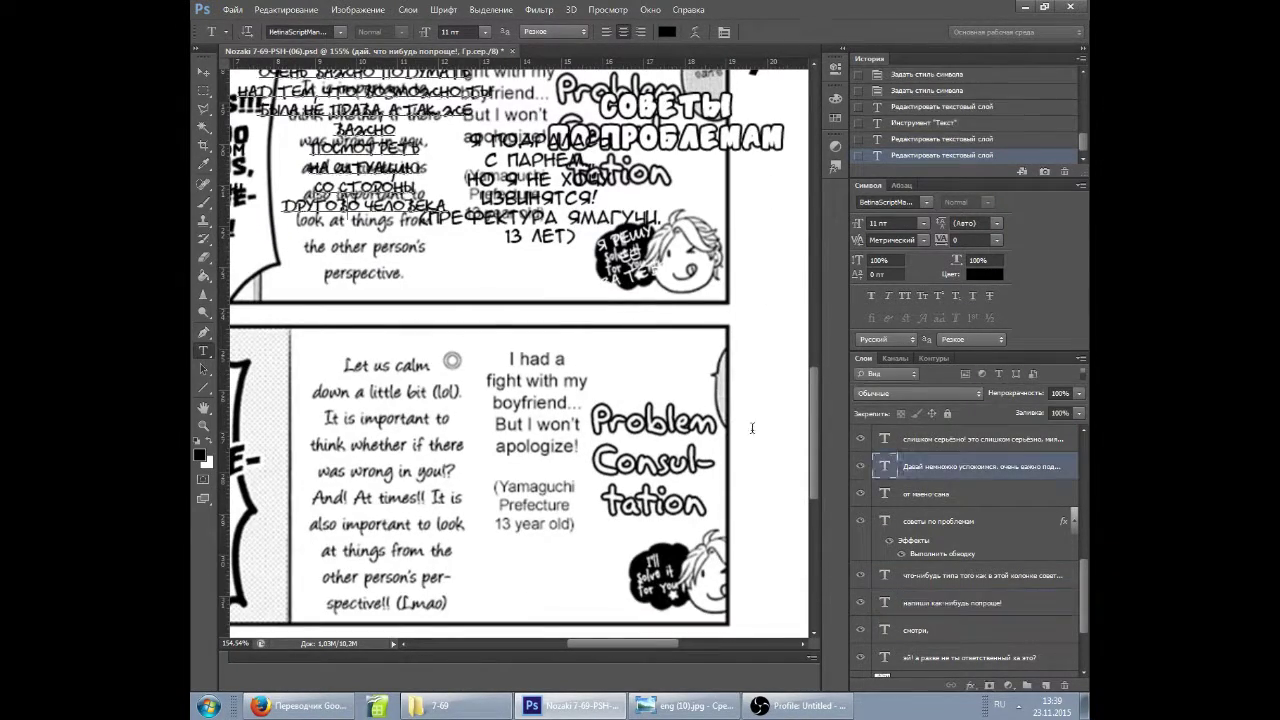
ctrl+click(954, 494)
ctrl+click(954, 521)
scroll(954, 602, up, 4)
ctrl+click(975, 473)
right_click(982, 473)
click(780, 163)
drag(631, 202, 636, 517)
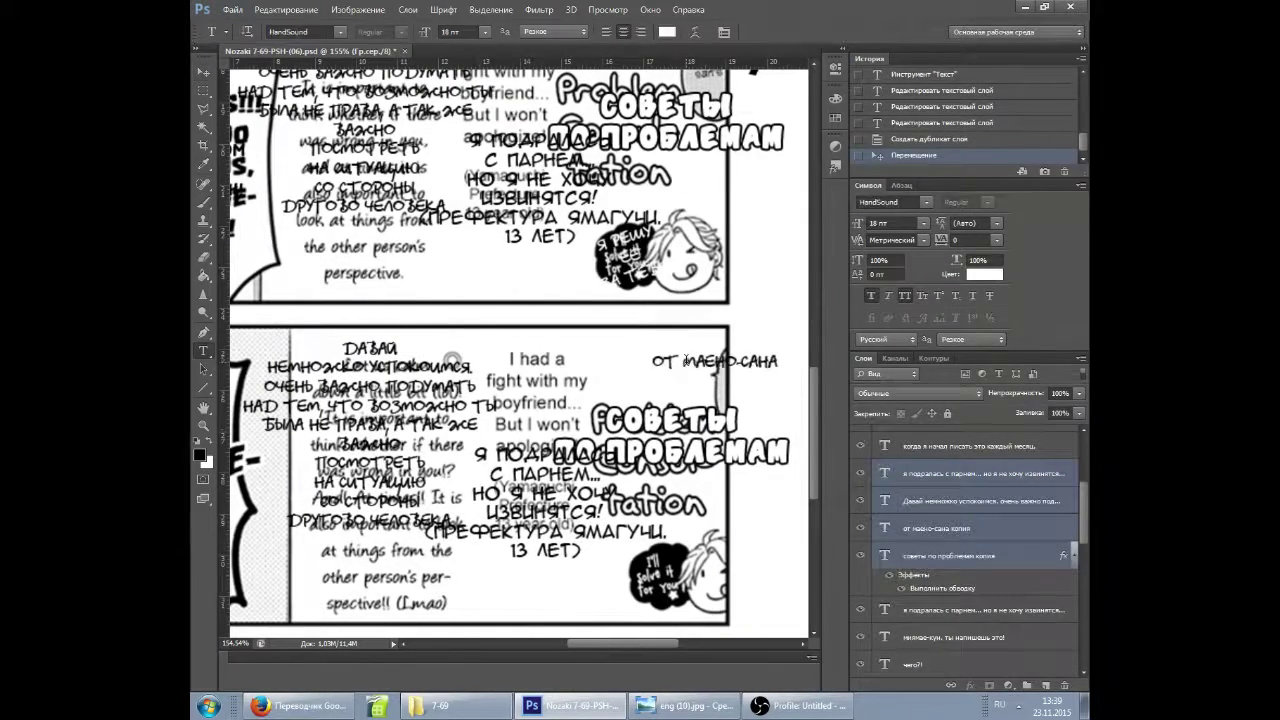
Delete the copied "от маено-сана" text and place a duplicate of "я решу её за тебя!" on the fourth panel's black bubble.
click(686, 361)
key(Delete)
click(625, 255)
right_click(985, 663)
click(780, 353)
drag(706, 221, 740, 536)
Insert "(лол)" after "успокоимся" in the copied advice text, shifted clear of the English reference.
scroll(756, 600, left, 2)
click(436, 430)
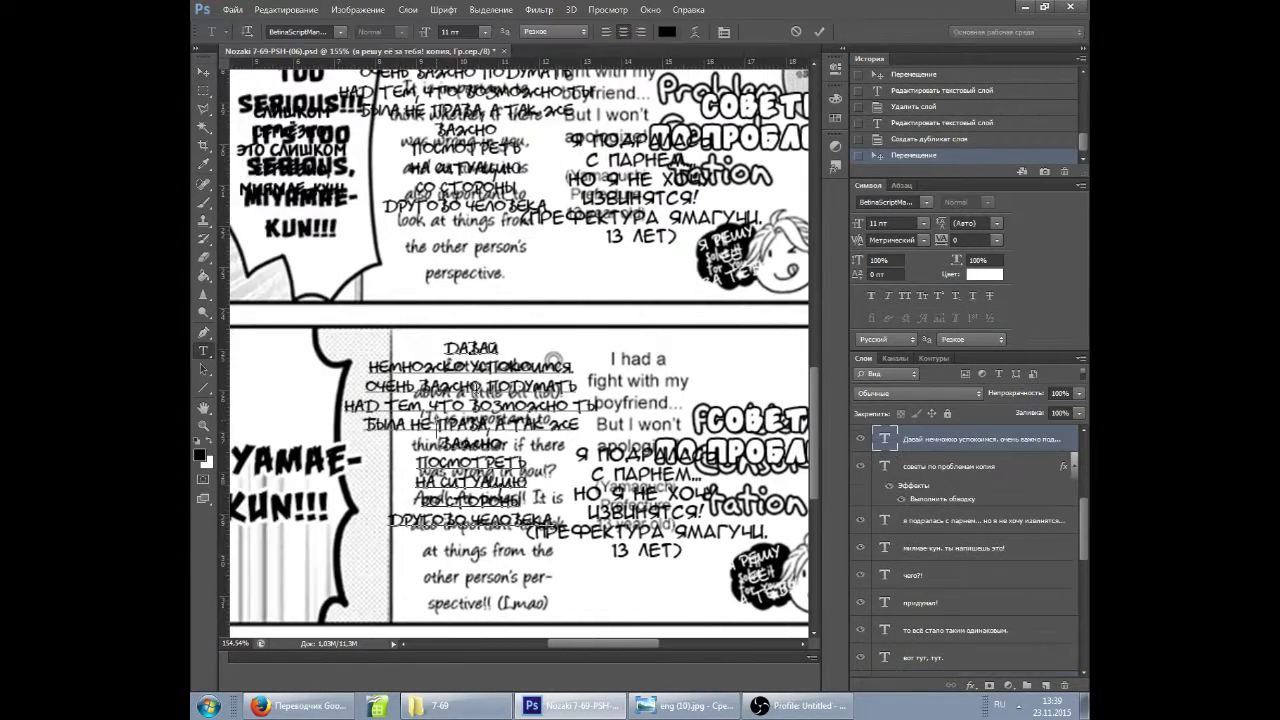
drag(436, 430, 367, 352)
click(499, 289)
text(()
key(alt+shift)
text(lol)
double_click(503, 289)
key(alt+shift)
text(лол))
mouse_move(648, 372)
mouse_down()
mouse_move(622, 366)
mouse_move(650, 375)
mouse_up()
Add "ведь", "да" and "в таких ситуациях!" to the copied advice text and move it back over the fourth panel's reference.
scroll(640, 370, down, 1)
scroll(650, 375, up, 1)
scroll(960, 550, down, 3)
click(860, 621)
scroll(608, 356, up, 1)
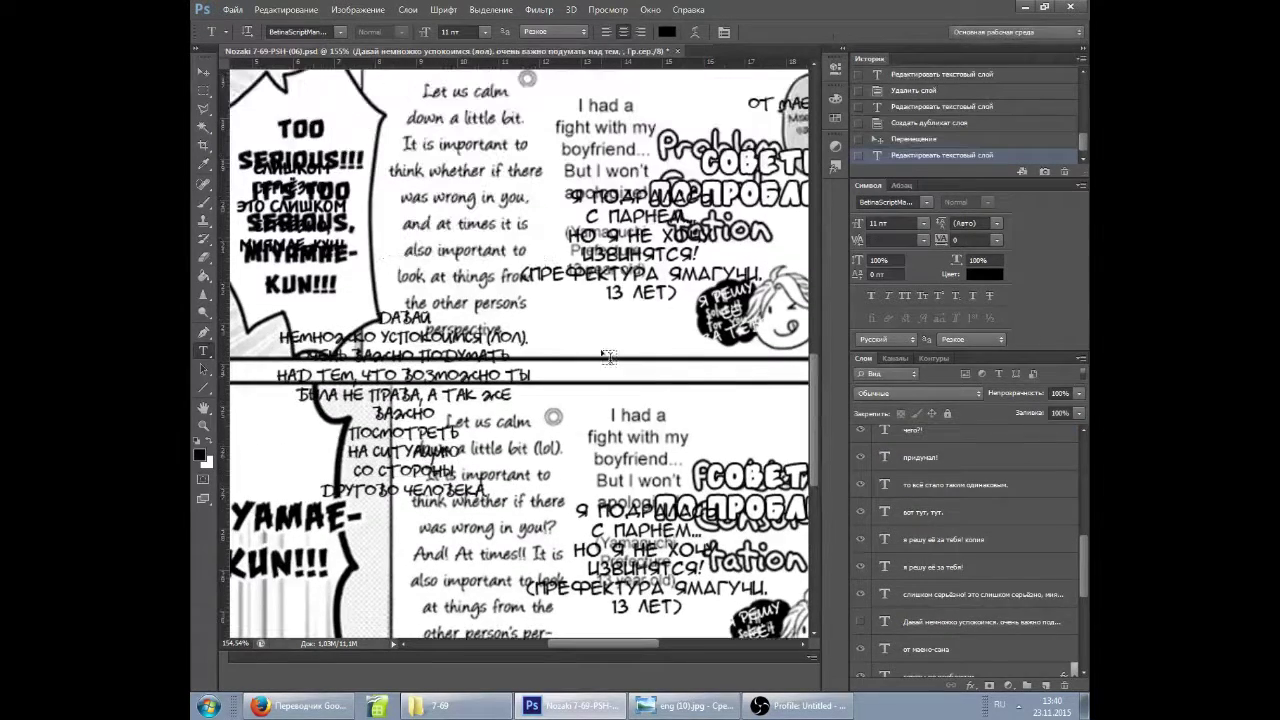
click(400, 369)
text(ведь )
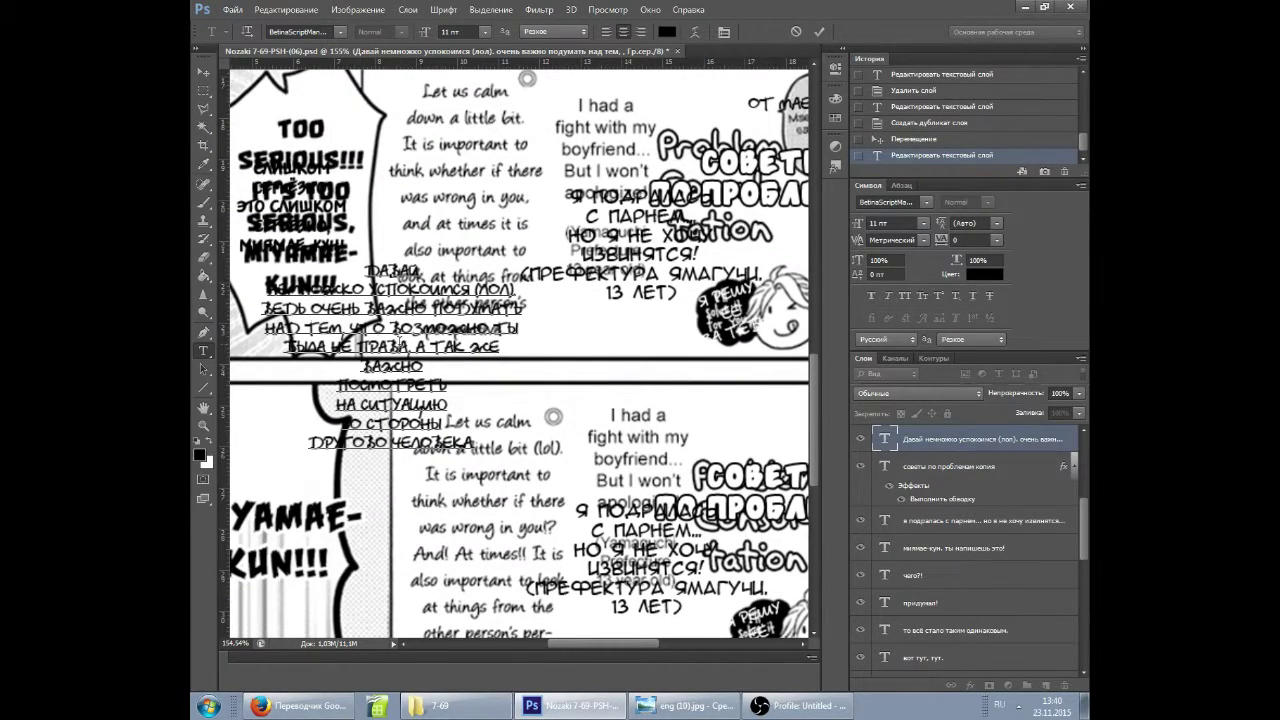
text( да,)
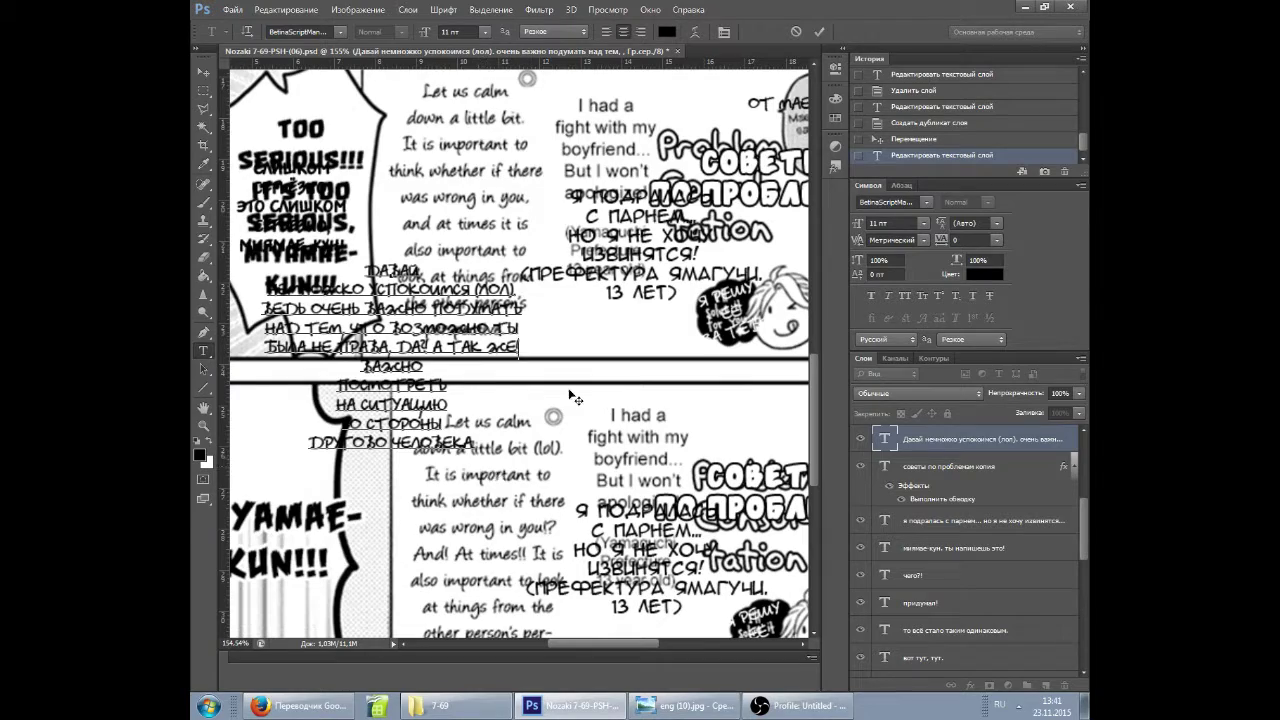
text(! и таких ситуациях!)
scroll(630, 318, down, 2)
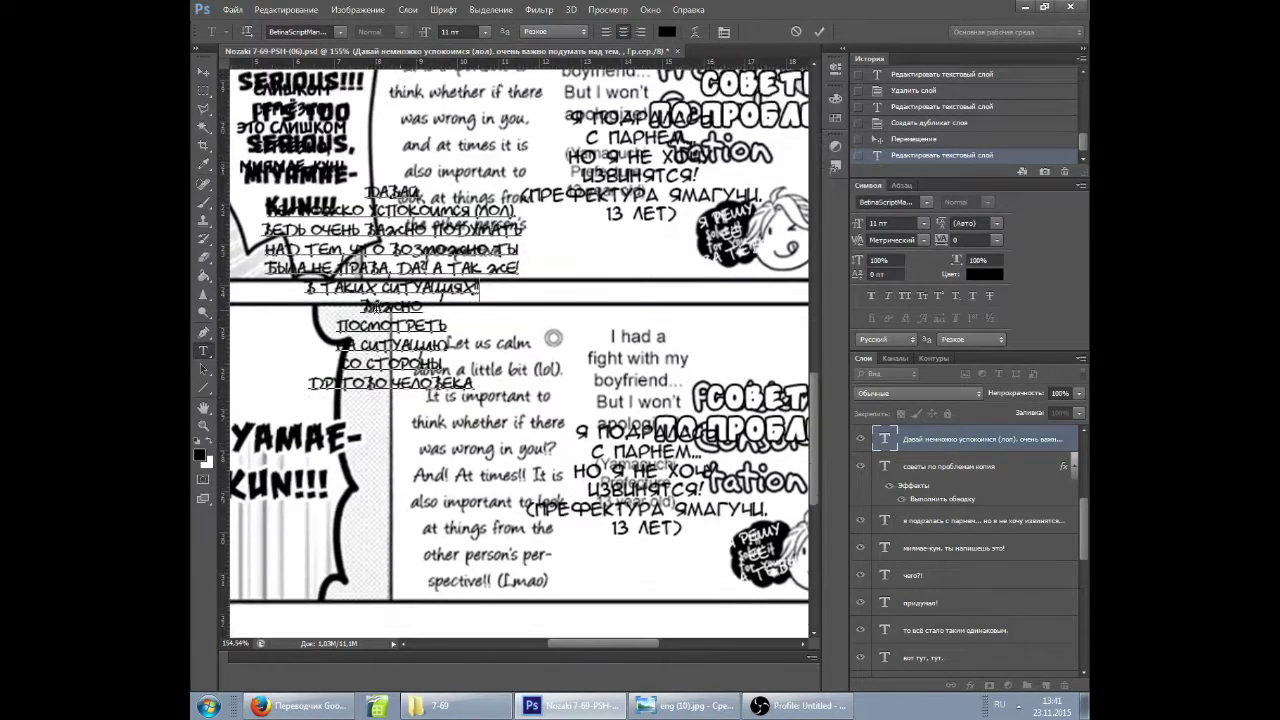
drag(650, 517, 650, 632)
click(860, 590)
Look up "lmao" in Google Translate in the browser.
scroll(484, 308, up, 3)
scroll(484, 308, down, 3)
key(alt+Tab)
text(lmao)
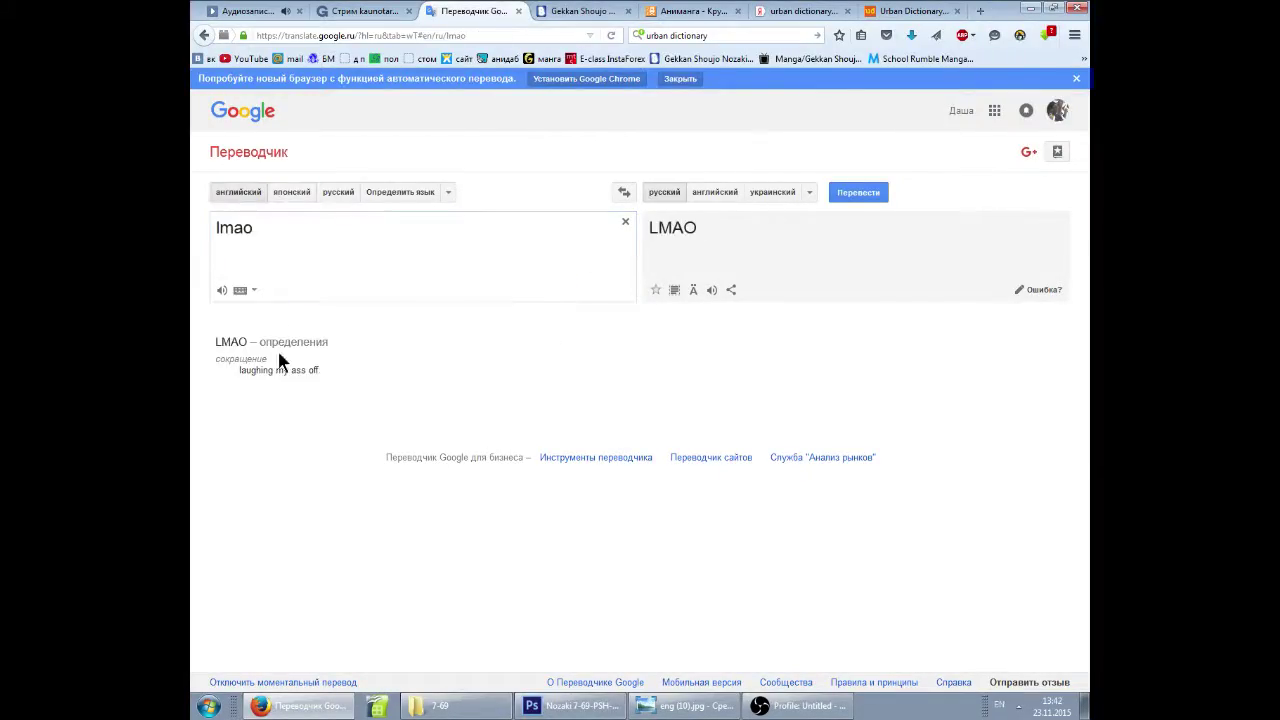
Back in Photoshop, append "(ржу-нимагу)" to the fourth panel's advice text and reposition it over the reference.
key(alt+Tab)
text((ржу-нимагу))
drag(446, 206, 476, 188)
scroll(519, 350, up, 2)
Add the text "миямае-кун!" over the fourth panel's large shout and give it a first font and size.
click(975, 520)
click(418, 285)
text(миямае-кун!)
click(926, 202)
click(956, 422)
click(923, 223)
click(899, 320)
scroll(396, 274, up, 4)
click(434, 297)
Reposition "миямае-кун!" over the fourth panel's shout and style it in aZZ Big BB at 30 pt.
drag(578, 345, 494, 385)
click(926, 202)
click(1006, 258)
click(923, 223)
click(901, 368)
click(923, 223)
click(901, 398)
click(450, 325)
scroll(505, 280, down, 4)
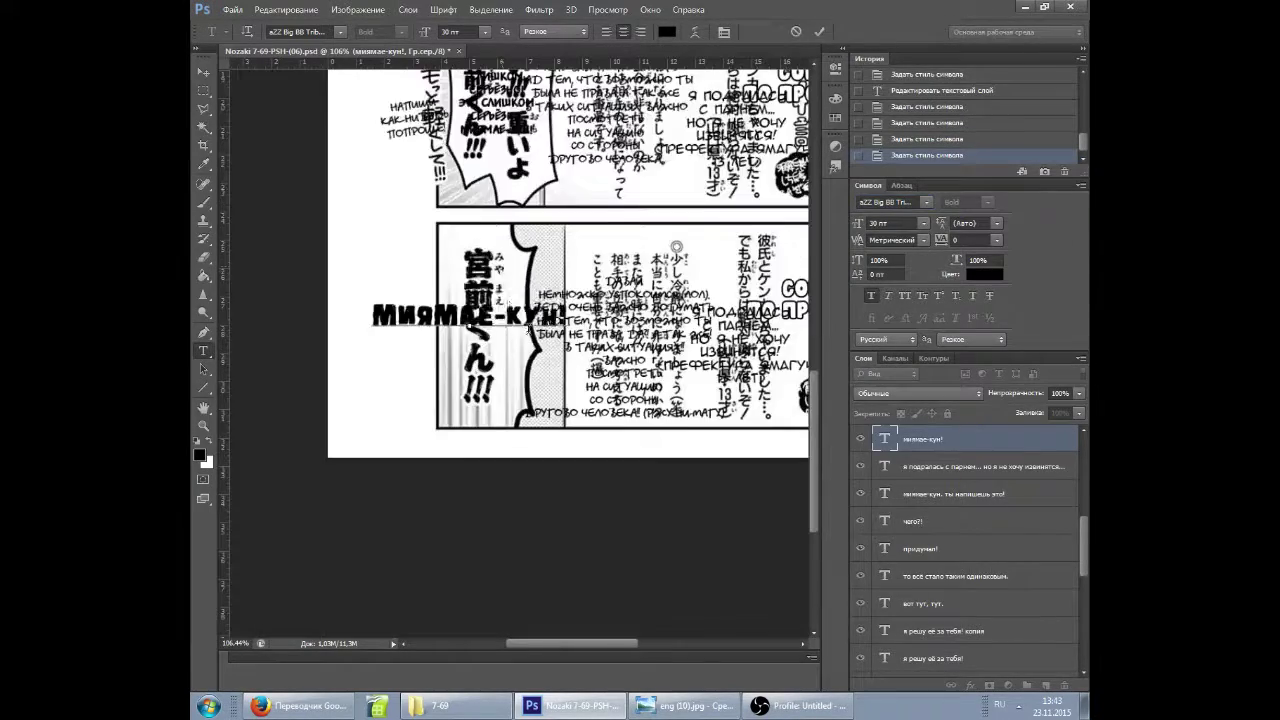
key(Return)
Group the Russian text layers and name the group "рус текст".
key(ctrl+g)
double_click(920, 450)
text(рус текст)
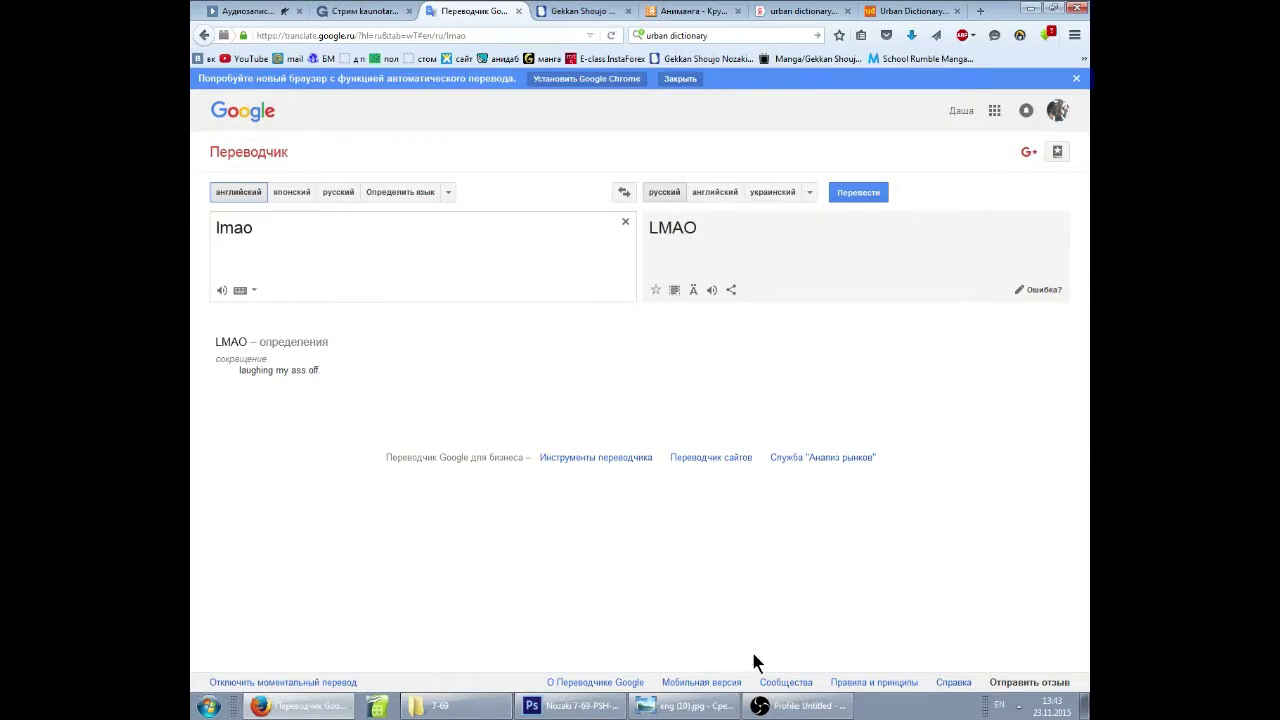
Switch to the Open Broadcaster Software window.
click(800, 706)
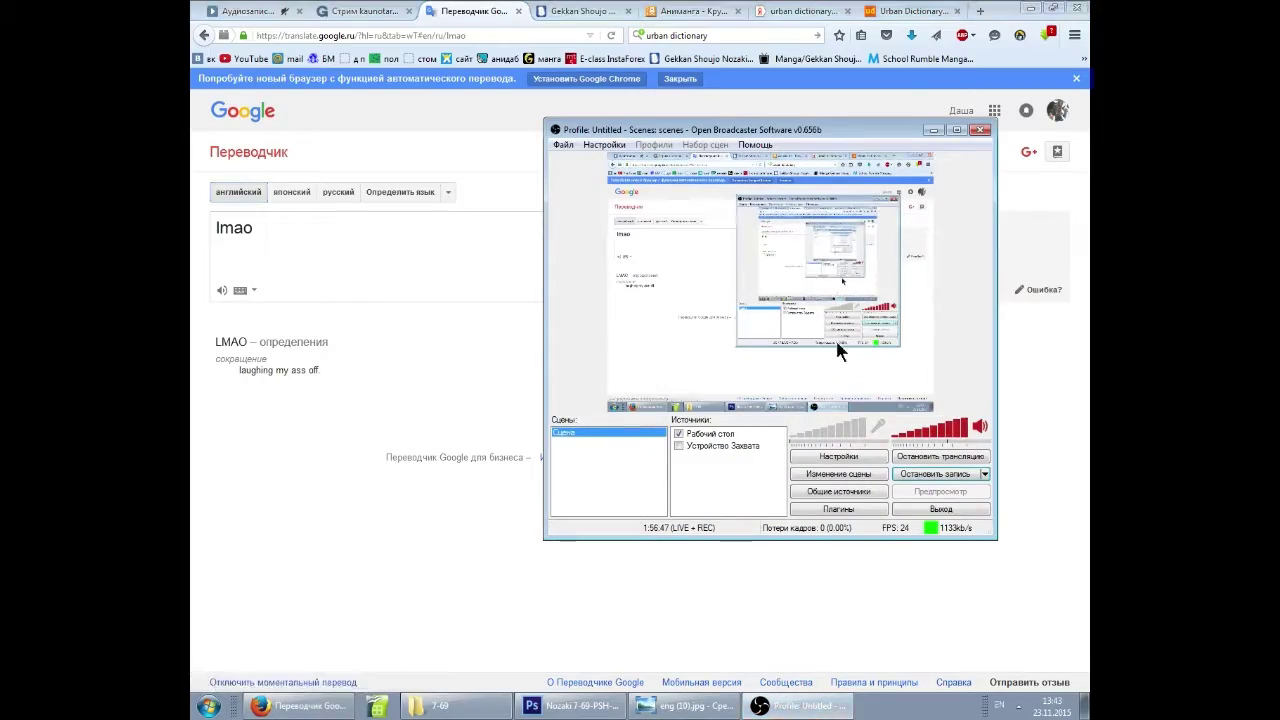